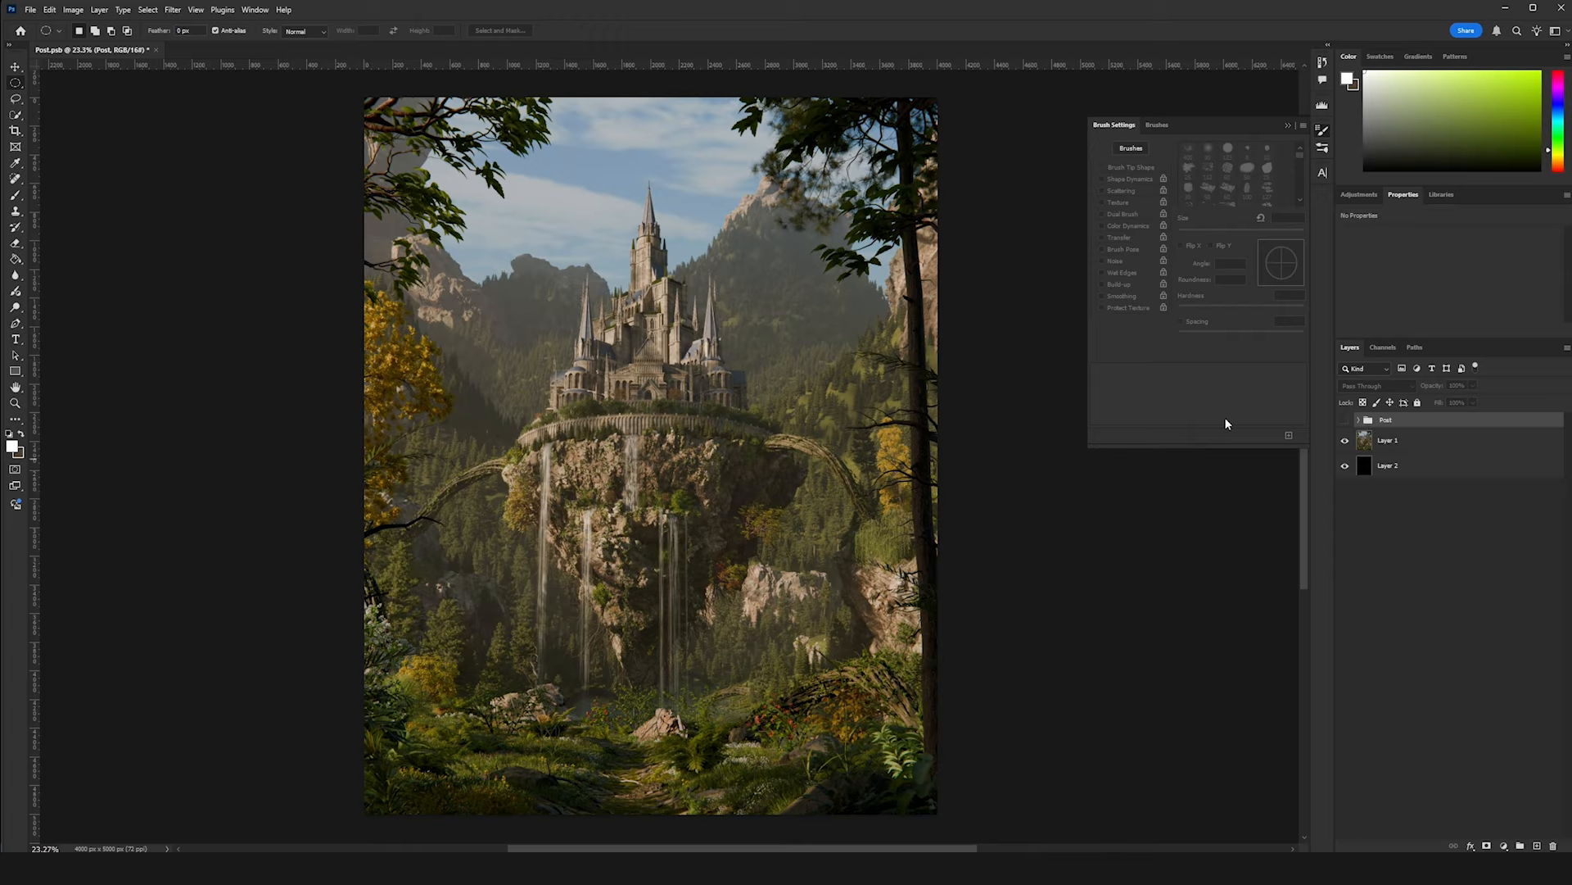
# - Toggle the Post group's visibility repeatedly to compare the image with and without the post-processing
pyautogui.click(1345, 420)
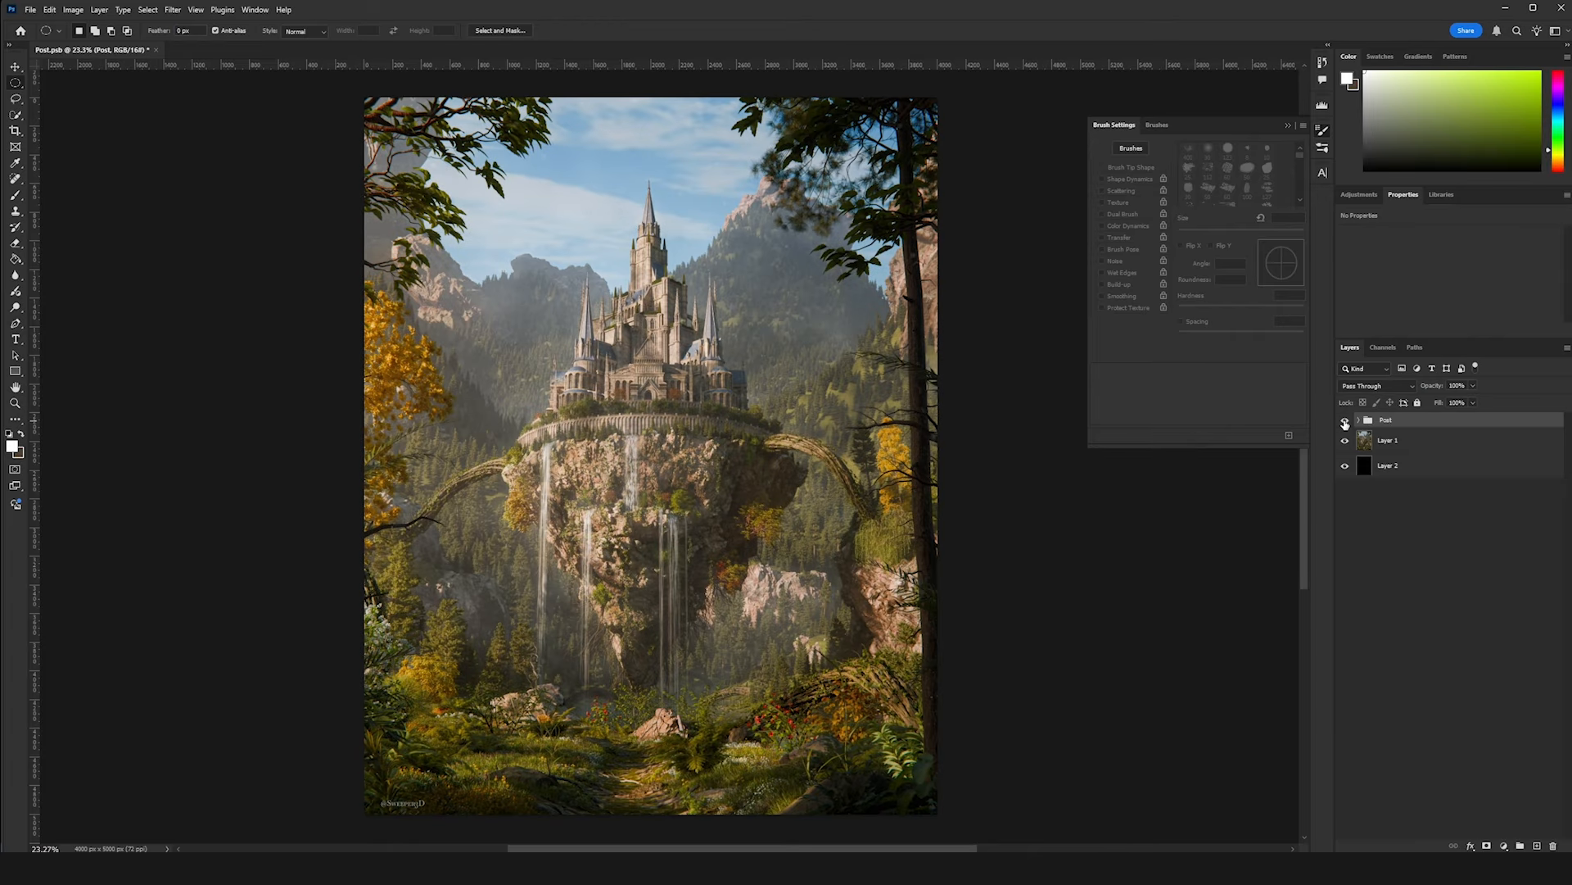
pyautogui.click(1345, 421)
pyautogui.click(1345, 421)
pyautogui.click(1345, 421)
pyautogui.click(1345, 421)
pyautogui.click(1345, 421)
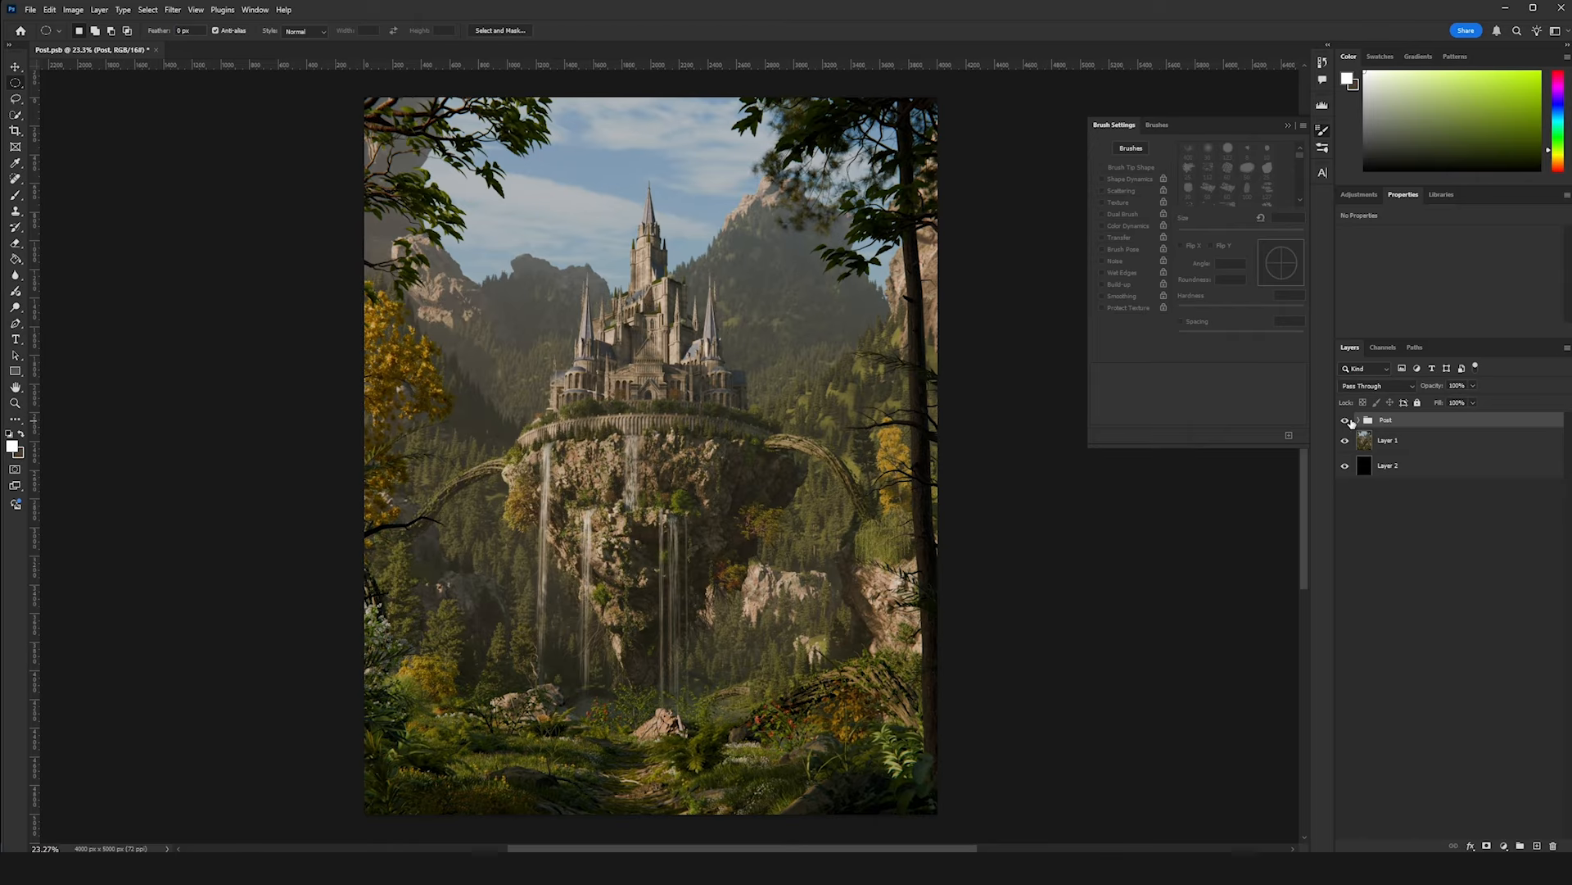
pyautogui.click(1345, 421)
# - Expand the Post group and hide all of its layers above the AO layer, including Volumetrics and Lighten
pyautogui.click(1359, 419)
pyautogui.moveTo(1343, 515); pyautogui.dragTo(1344, 762)
pyautogui.scroll(-2, 1349, 704)
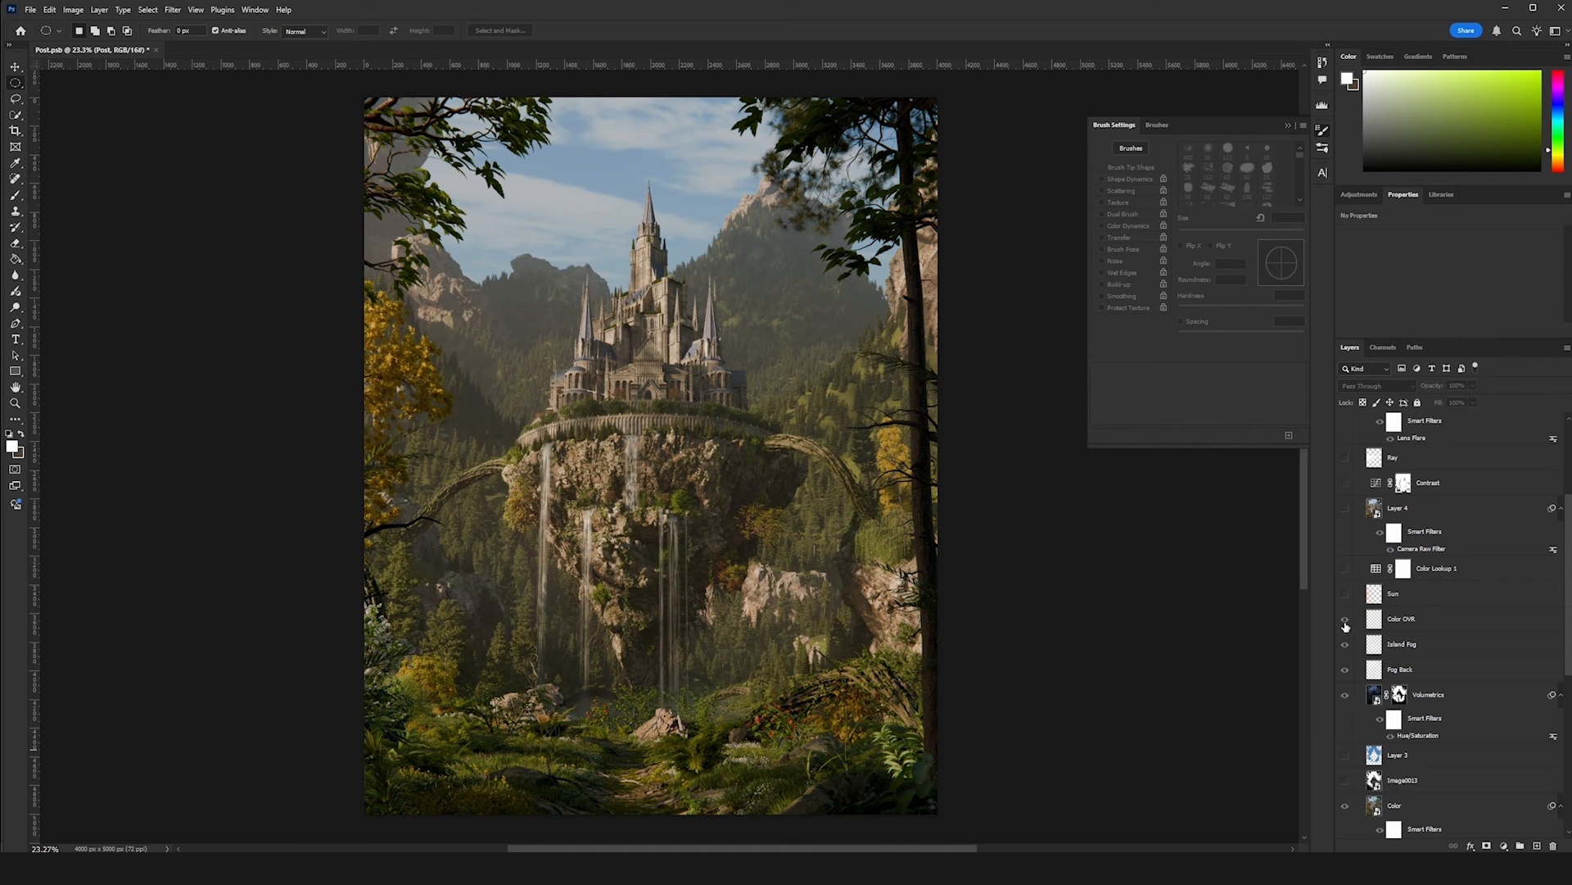
pyautogui.click(1345, 694)
pyautogui.scroll(-1, 1350, 619)
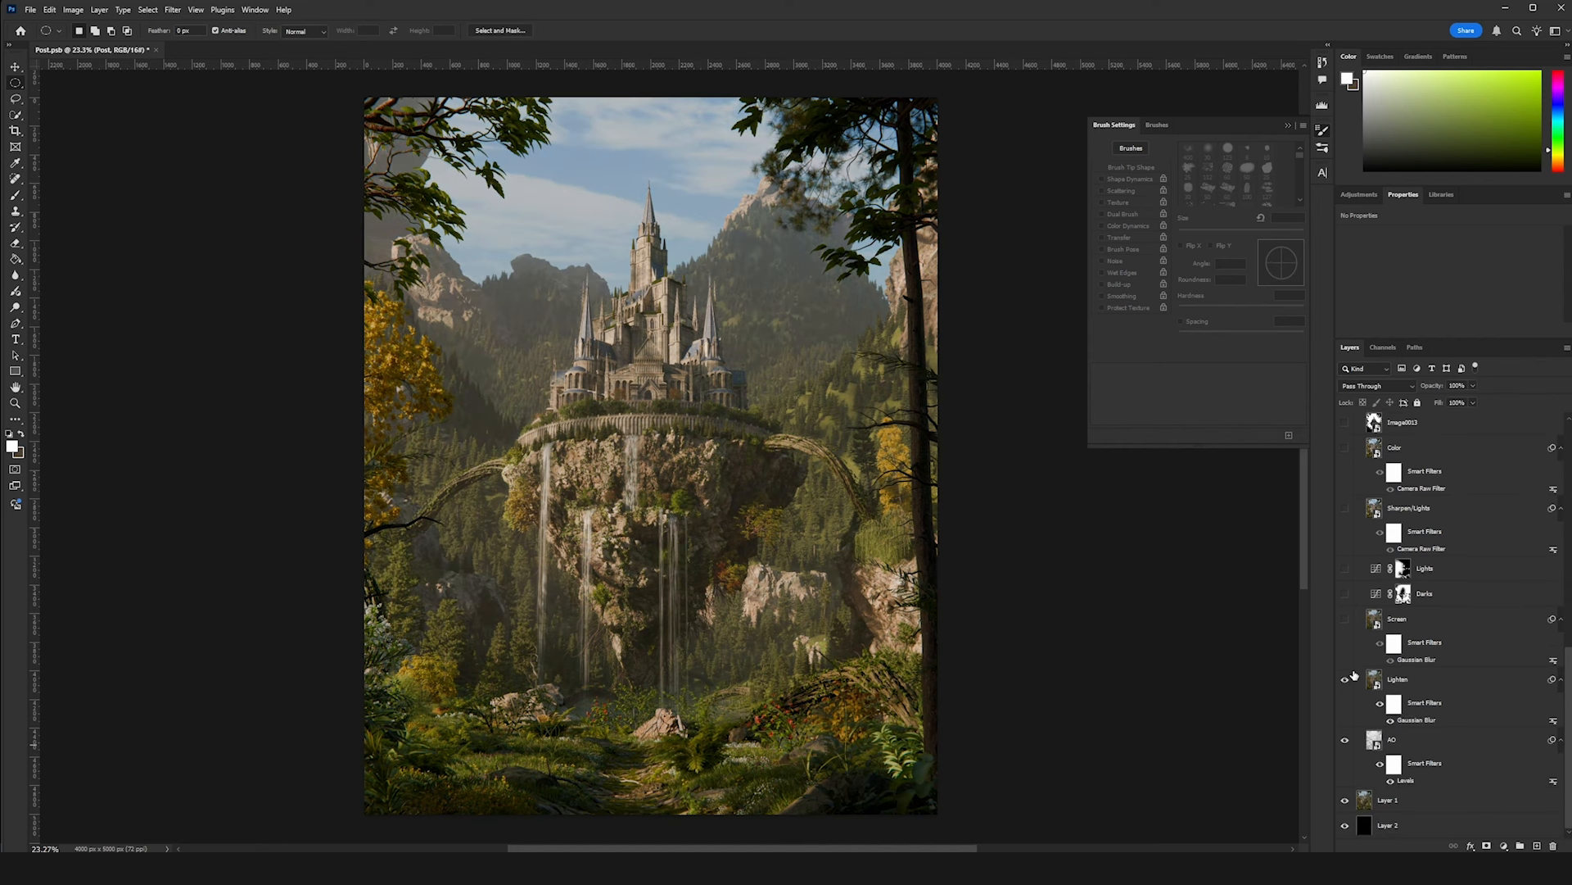
pyautogui.click(1346, 679)
# - Set the AO layer's blend mode to Normal and its fill to 100%
pyautogui.click(1412, 804)
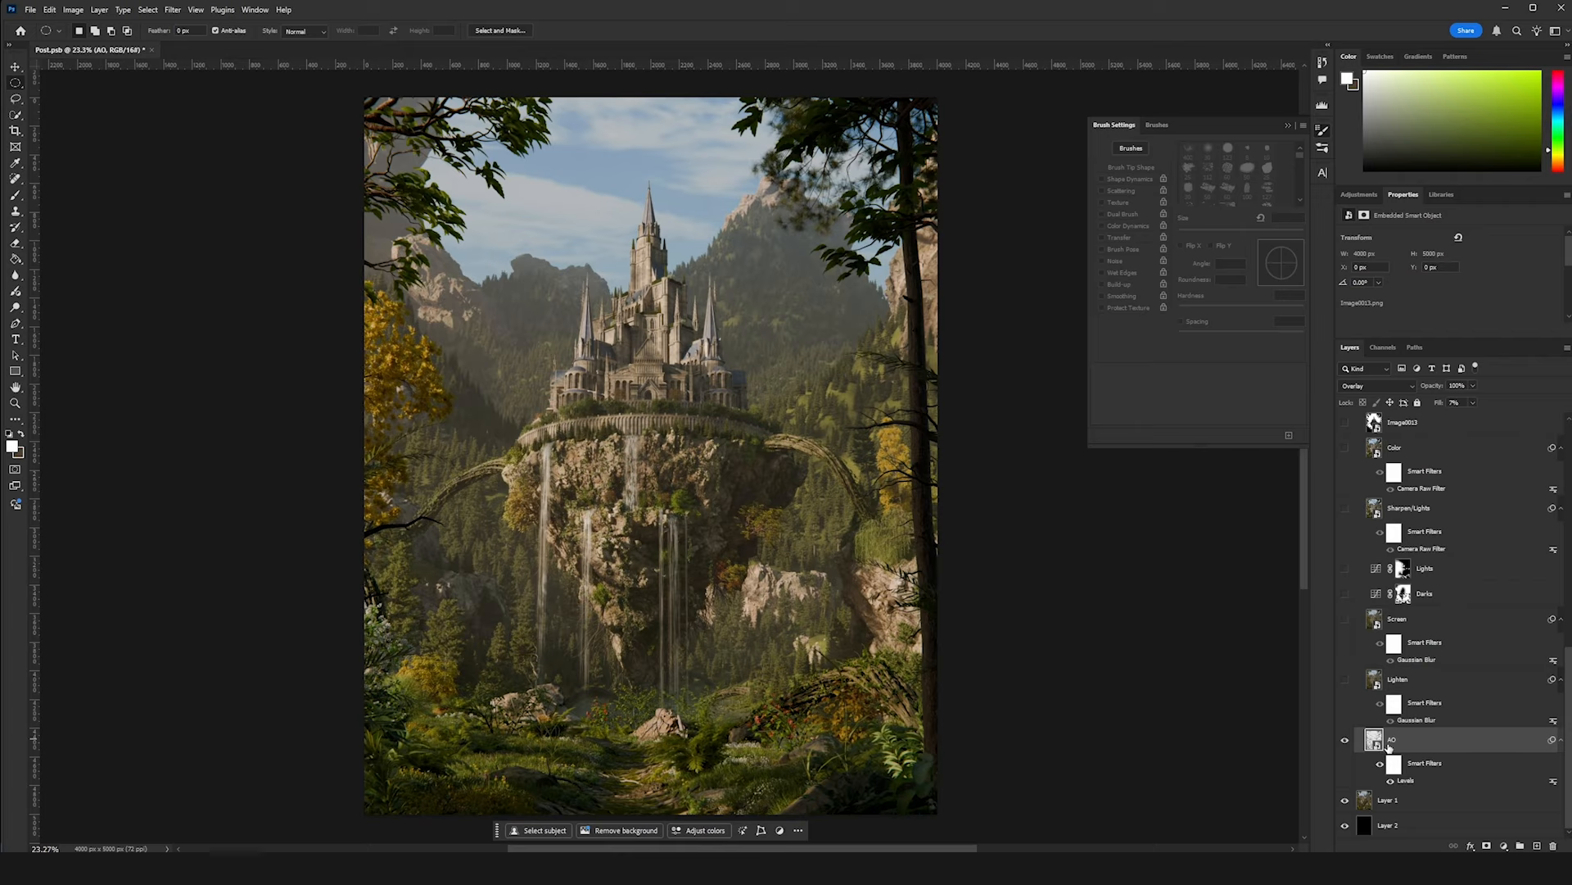
pyautogui.click(1399, 385)
pyautogui.click(1397, 402)
pyautogui.click(1473, 402)
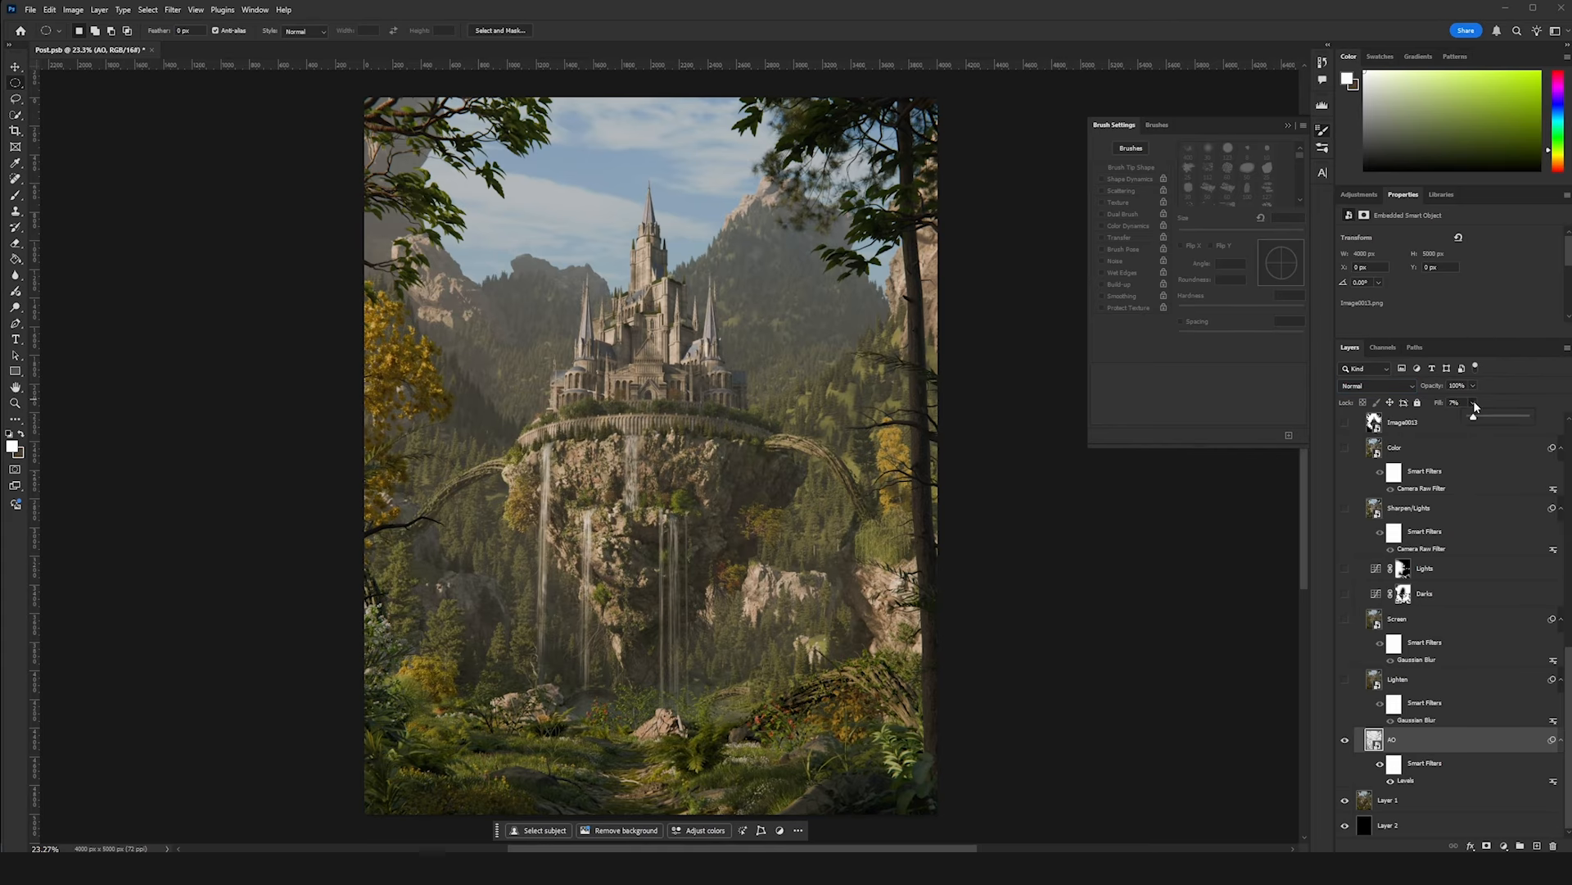
pyautogui.moveTo(1470, 416); pyautogui.dragTo(1526, 417)
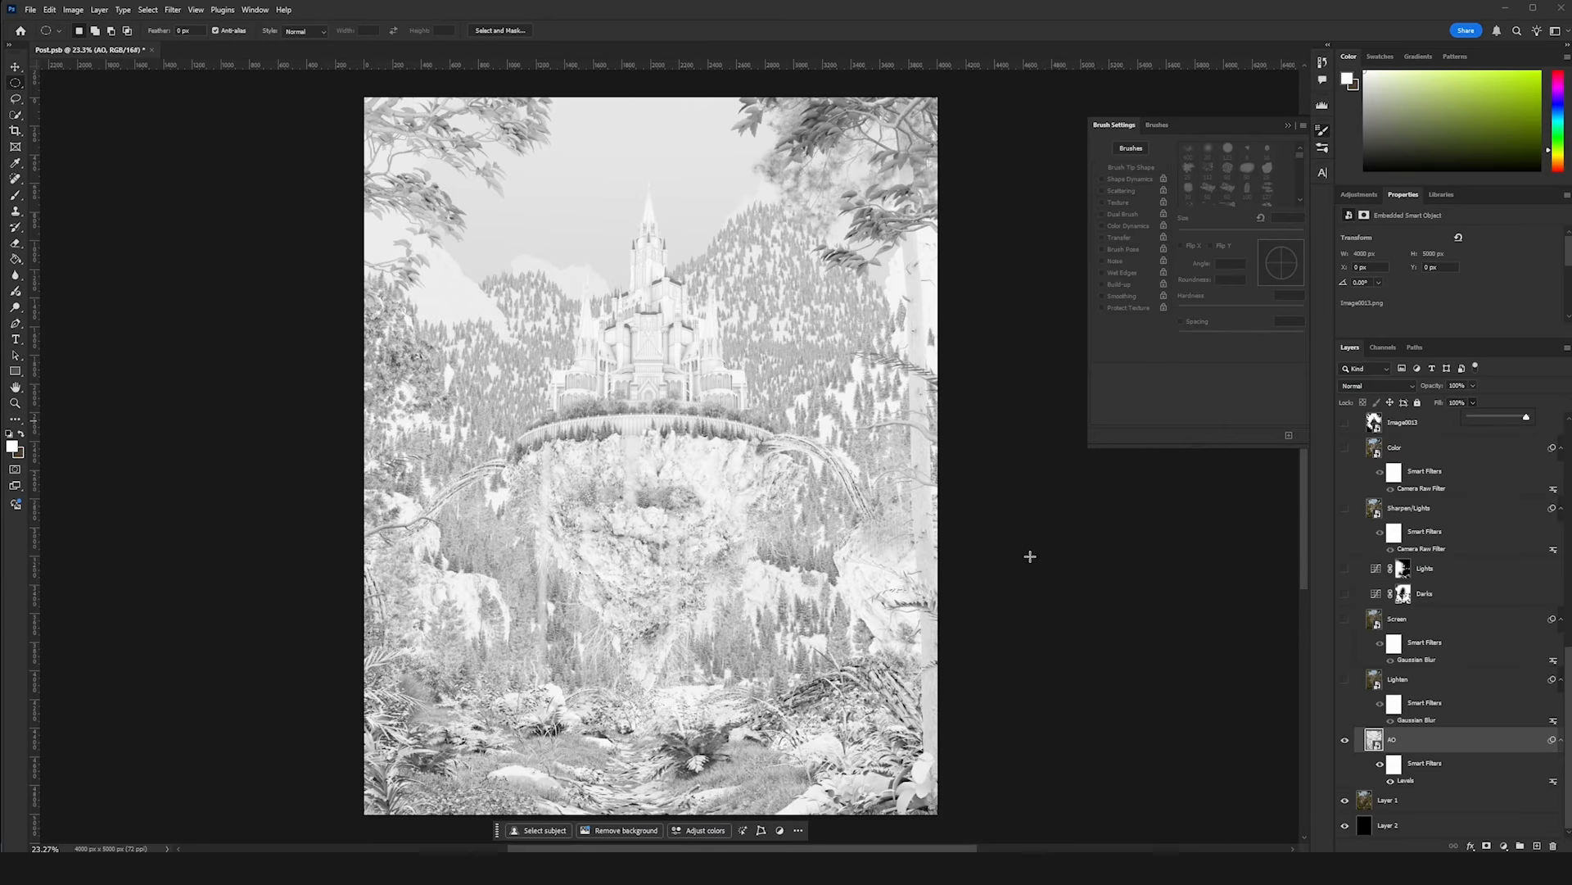
# - Set the AO layer's blend mode to Overlay and its fill to 7%
pyautogui.click(1392, 387)
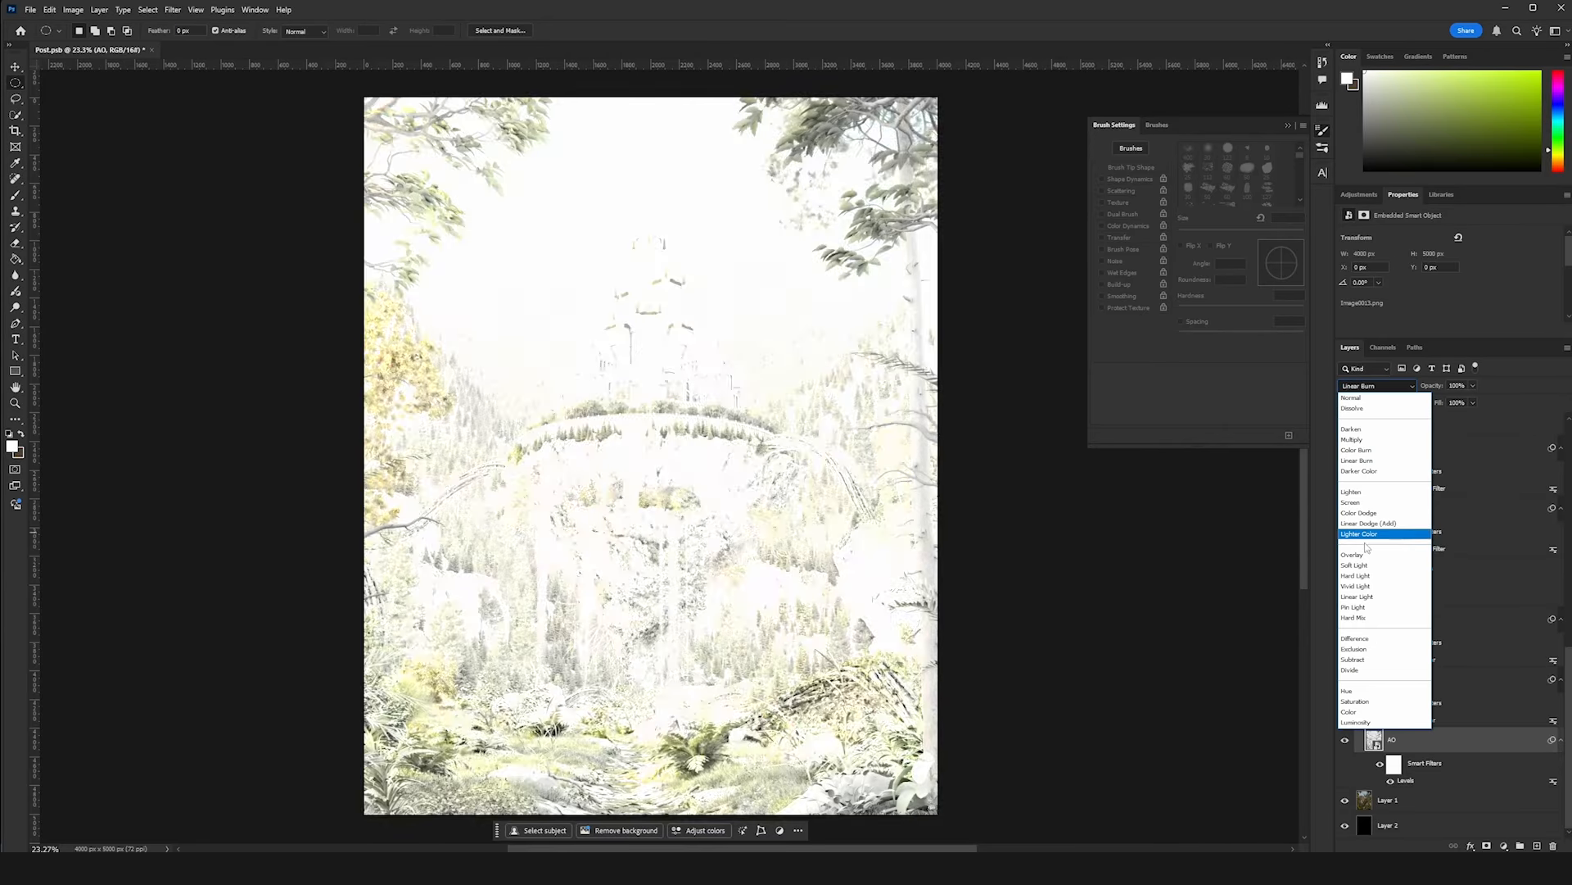
pyautogui.click(1353, 554)
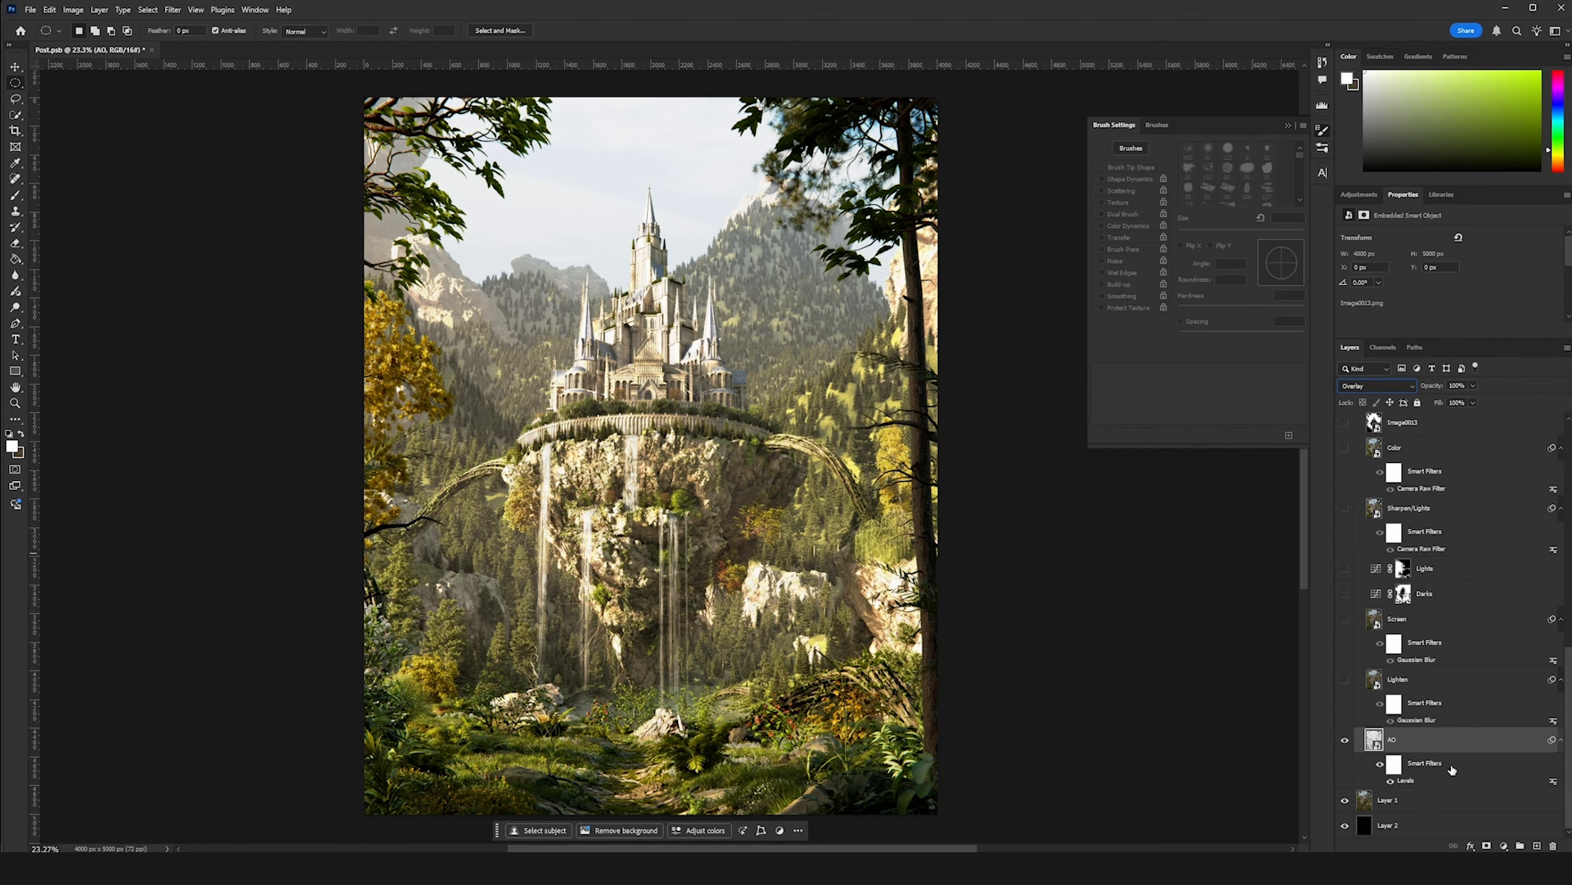
pyautogui.click(1457, 402)
pyautogui.write('7')
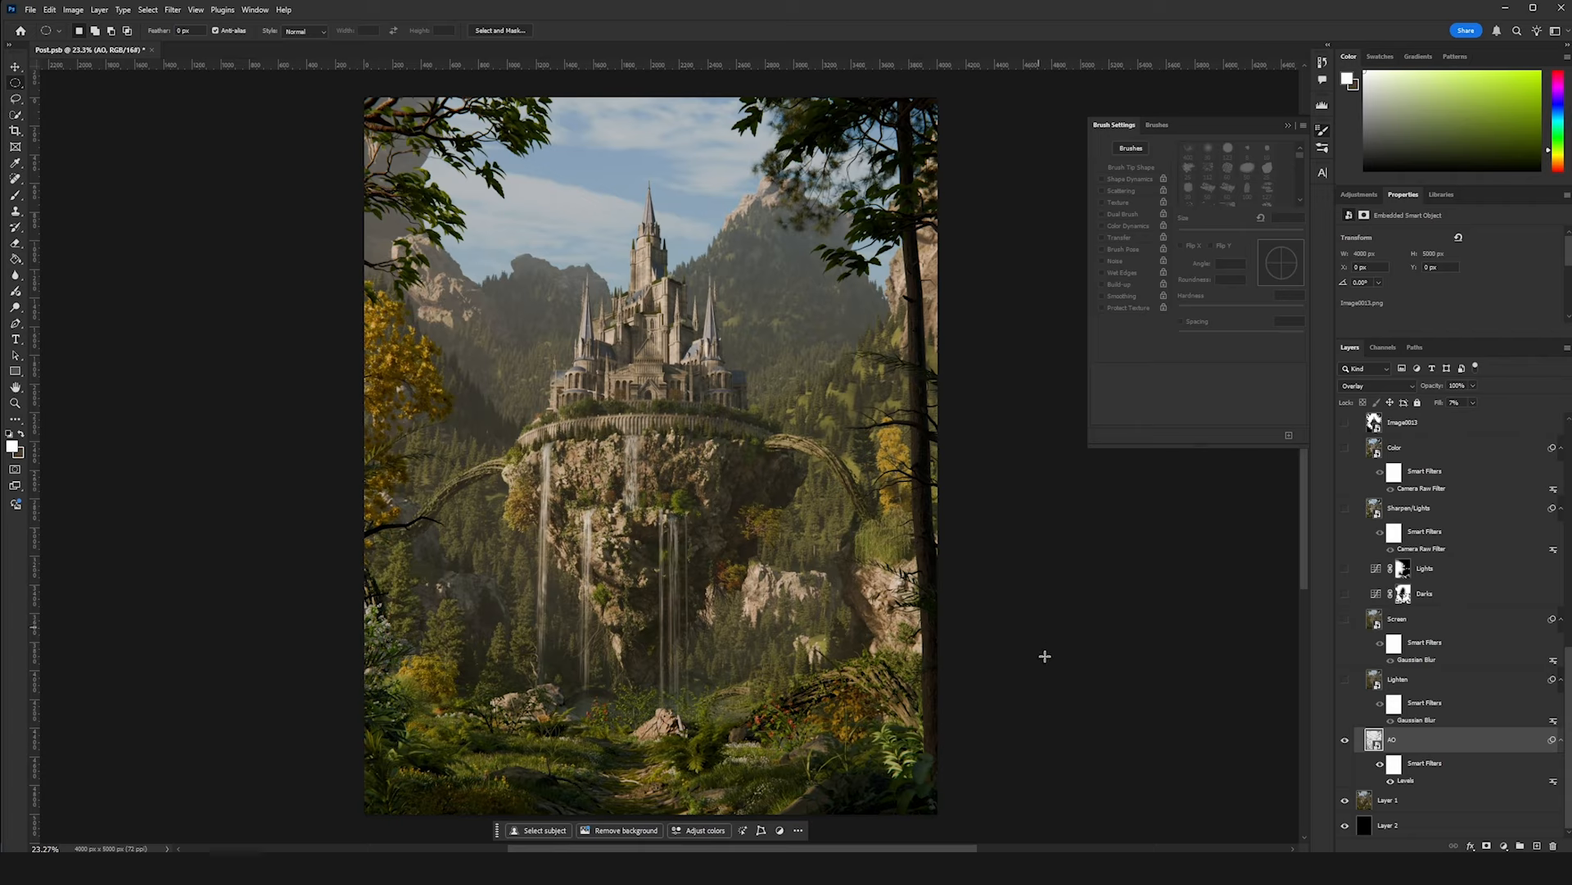
# - Toggle the AO layer's visibility repeatedly to compare the image with and without it
pyautogui.click(1345, 740)
pyautogui.click(1345, 740)
pyautogui.click(1345, 741)
pyautogui.click(1345, 740)
pyautogui.click(1345, 741)
pyautogui.click(1345, 740)
# - Toggle the Lighten and Screen layers to examine their effect on the whole image and on the castle up close
pyautogui.click(1345, 679)
pyautogui.click(1345, 619)
pyautogui.click(1345, 619)
pyautogui.click(1344, 680)
pyautogui.scroll(5, 622, 346)
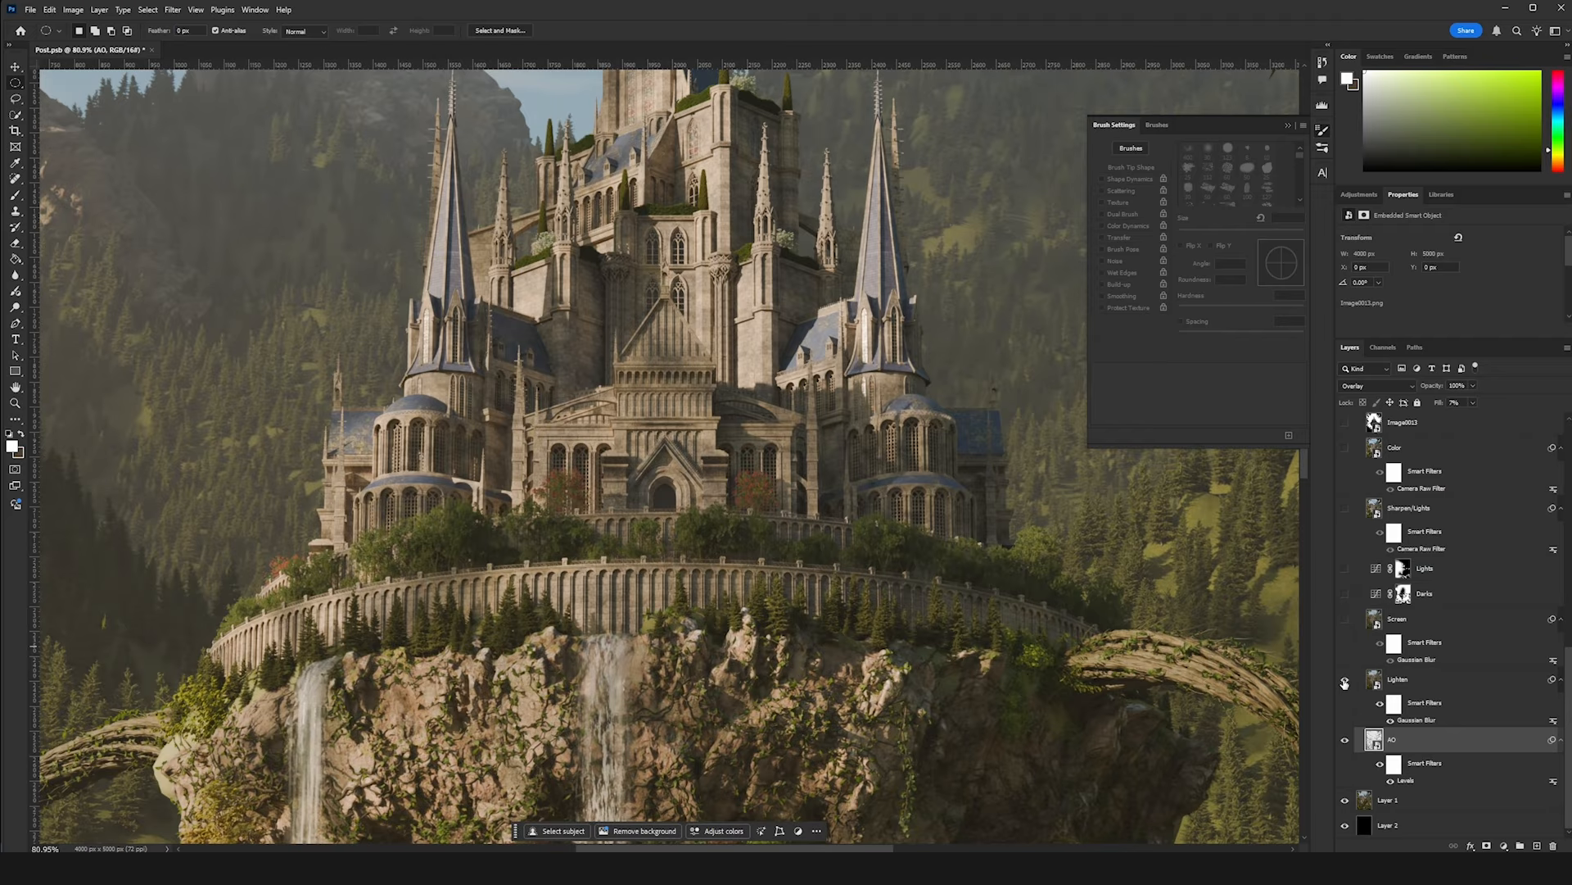
pyautogui.click(1344, 679)
pyautogui.click(1345, 680)
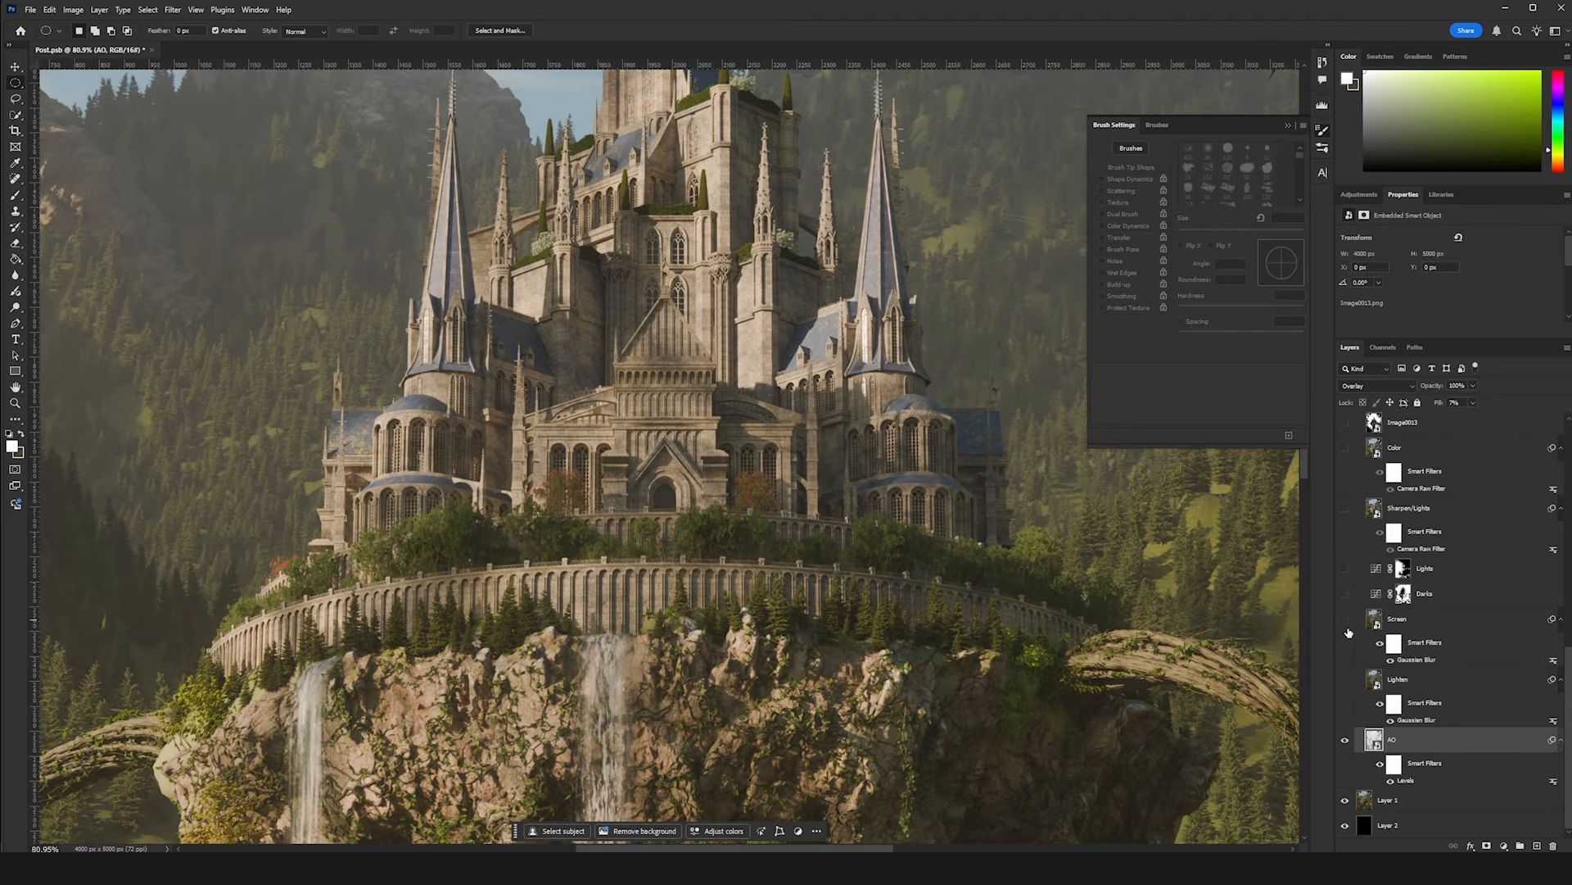
pyautogui.click(1345, 619)
pyautogui.click(1421, 686)
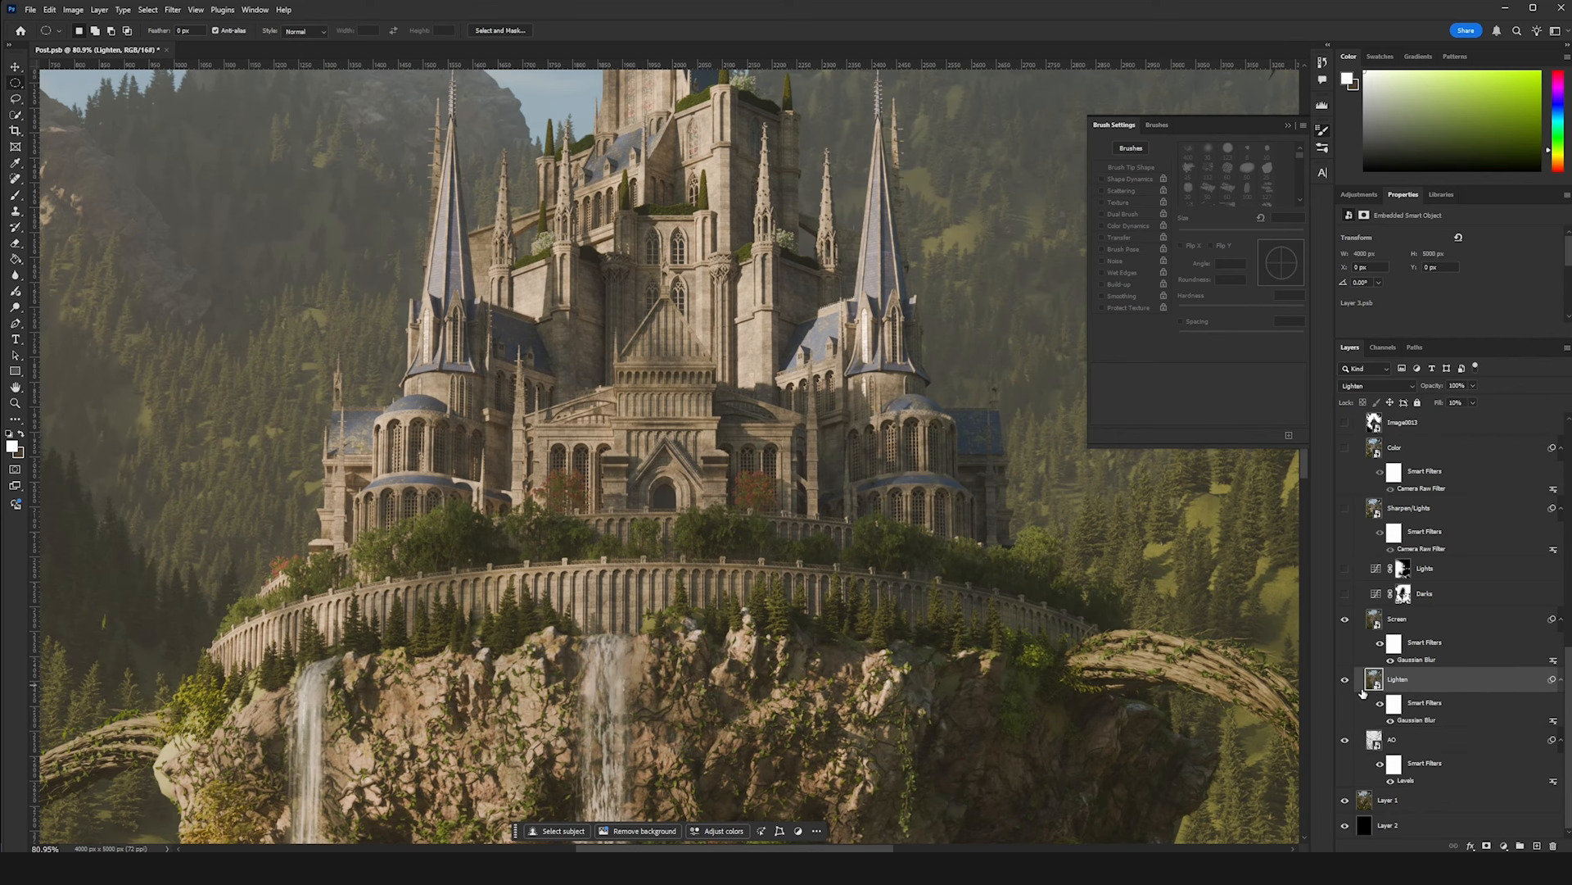
pyautogui.click(1345, 620)
# - Stamp all visible layers into a new merged layer directly above the AO layer
pyautogui.click(1417, 741)
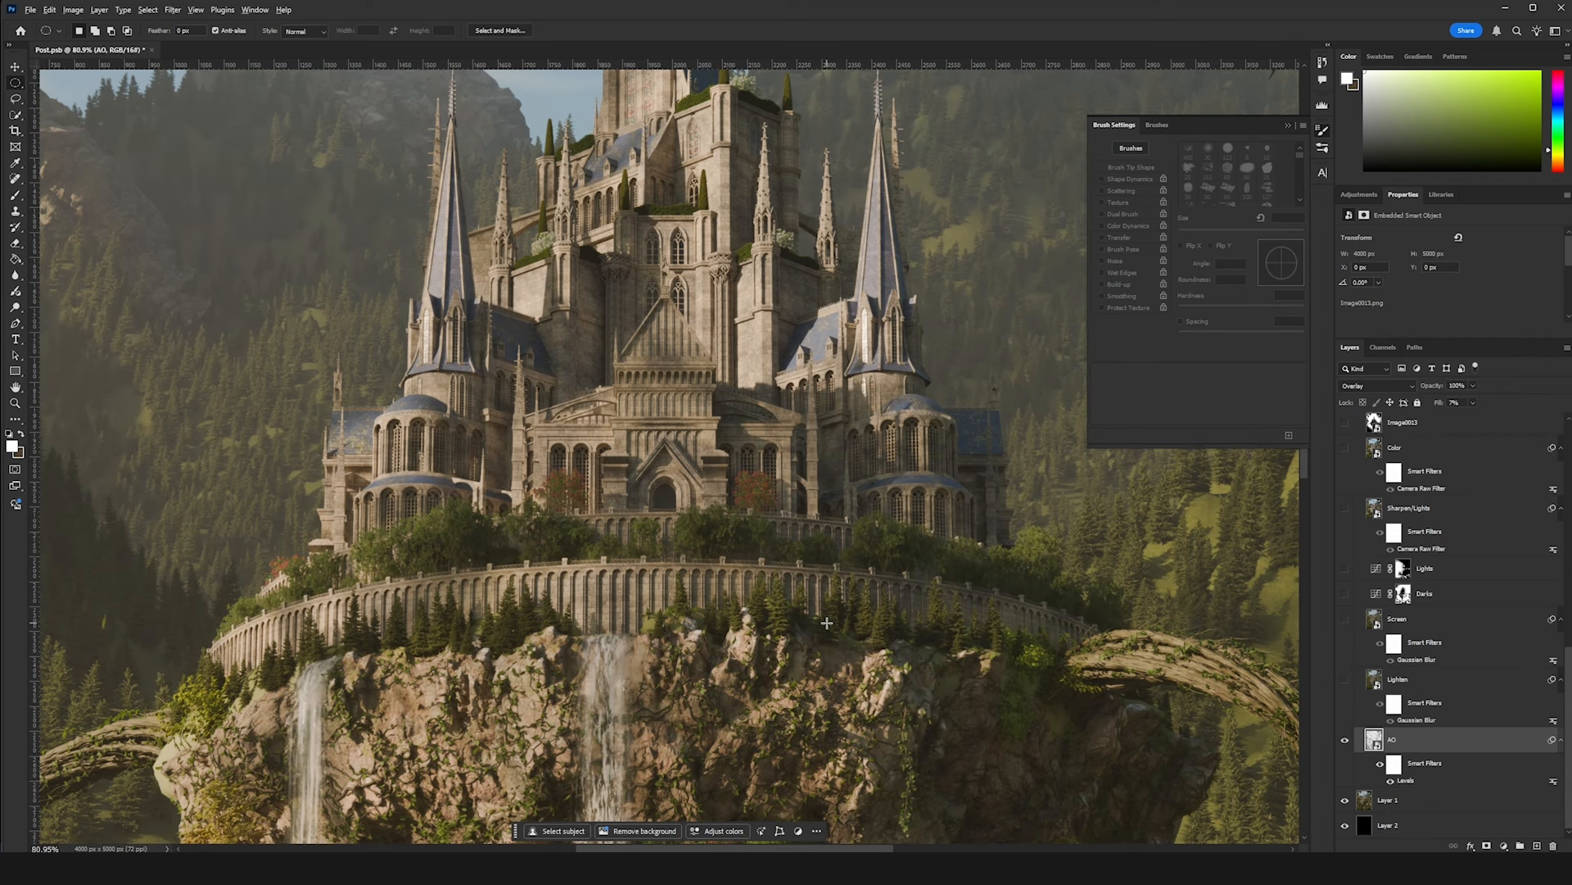
pyautogui.scroll(-5, 836, 626)
pyautogui.moveTo(835, 625); pyautogui.dragTo(813, 430)
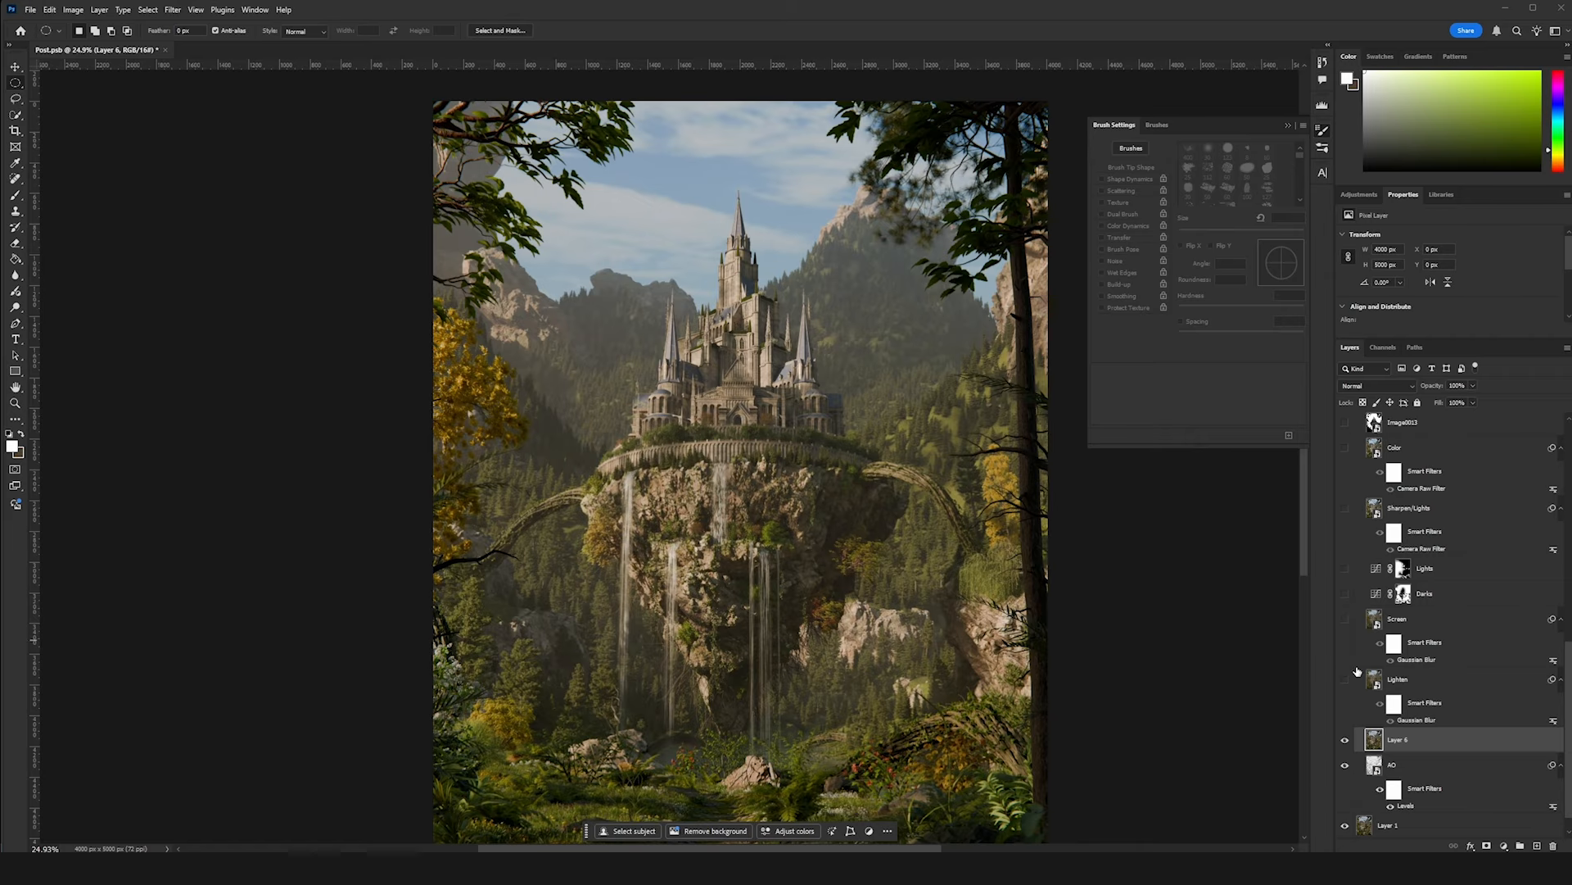
pyautogui.hotkey('ctrl', 'shift', 'alt', 'e')
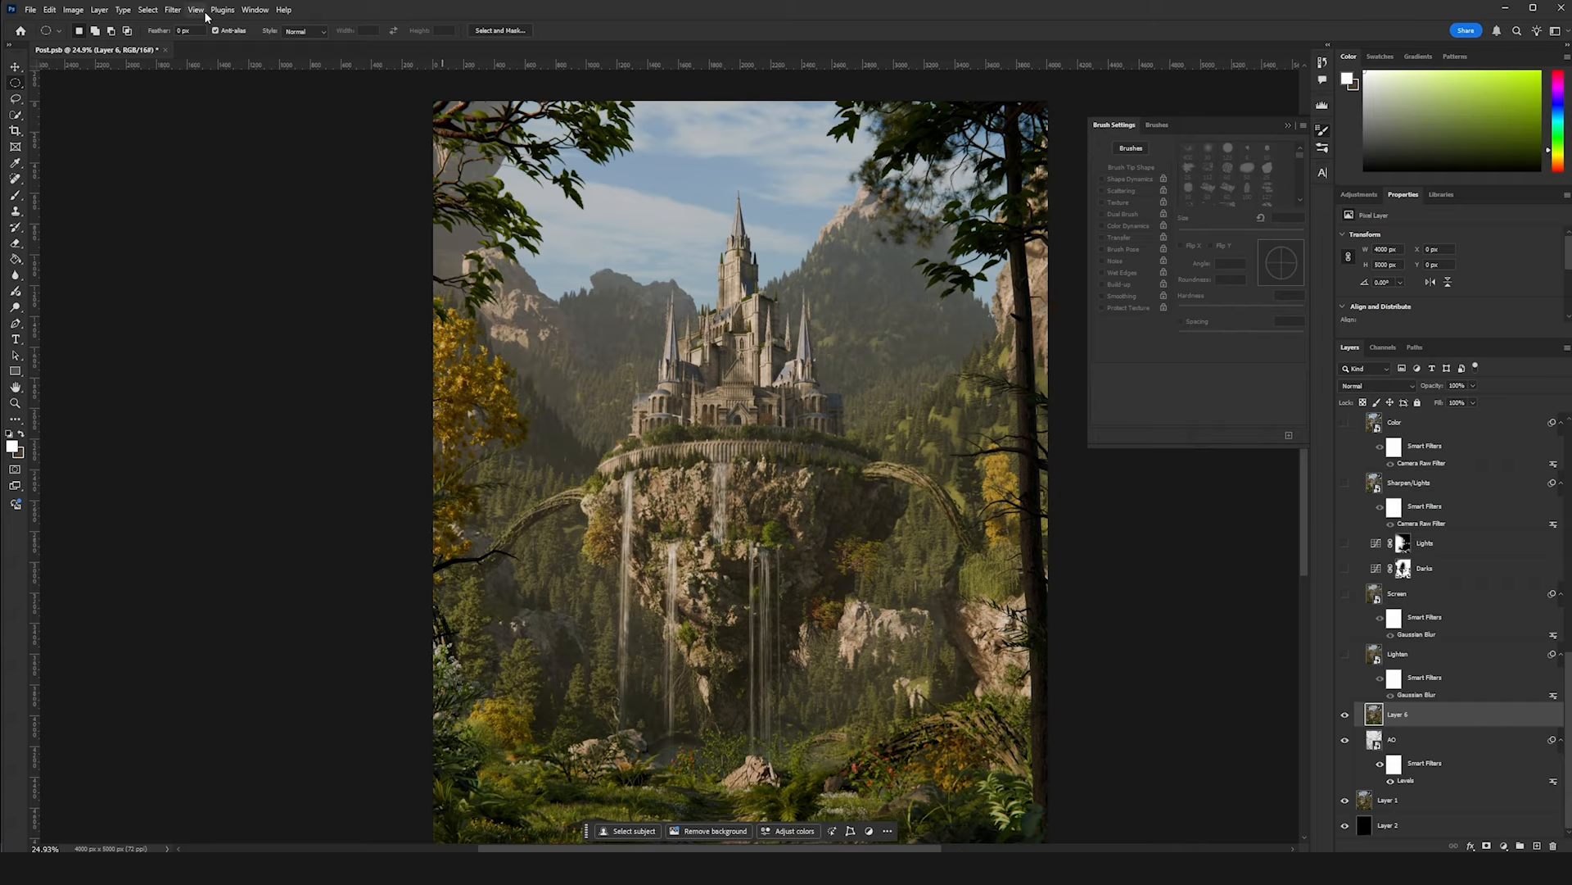
# - Apply a Gaussian Blur with a radius of 34 pixels to the merged layer
pyautogui.click(173, 10)
pyautogui.moveTo(213, 158)
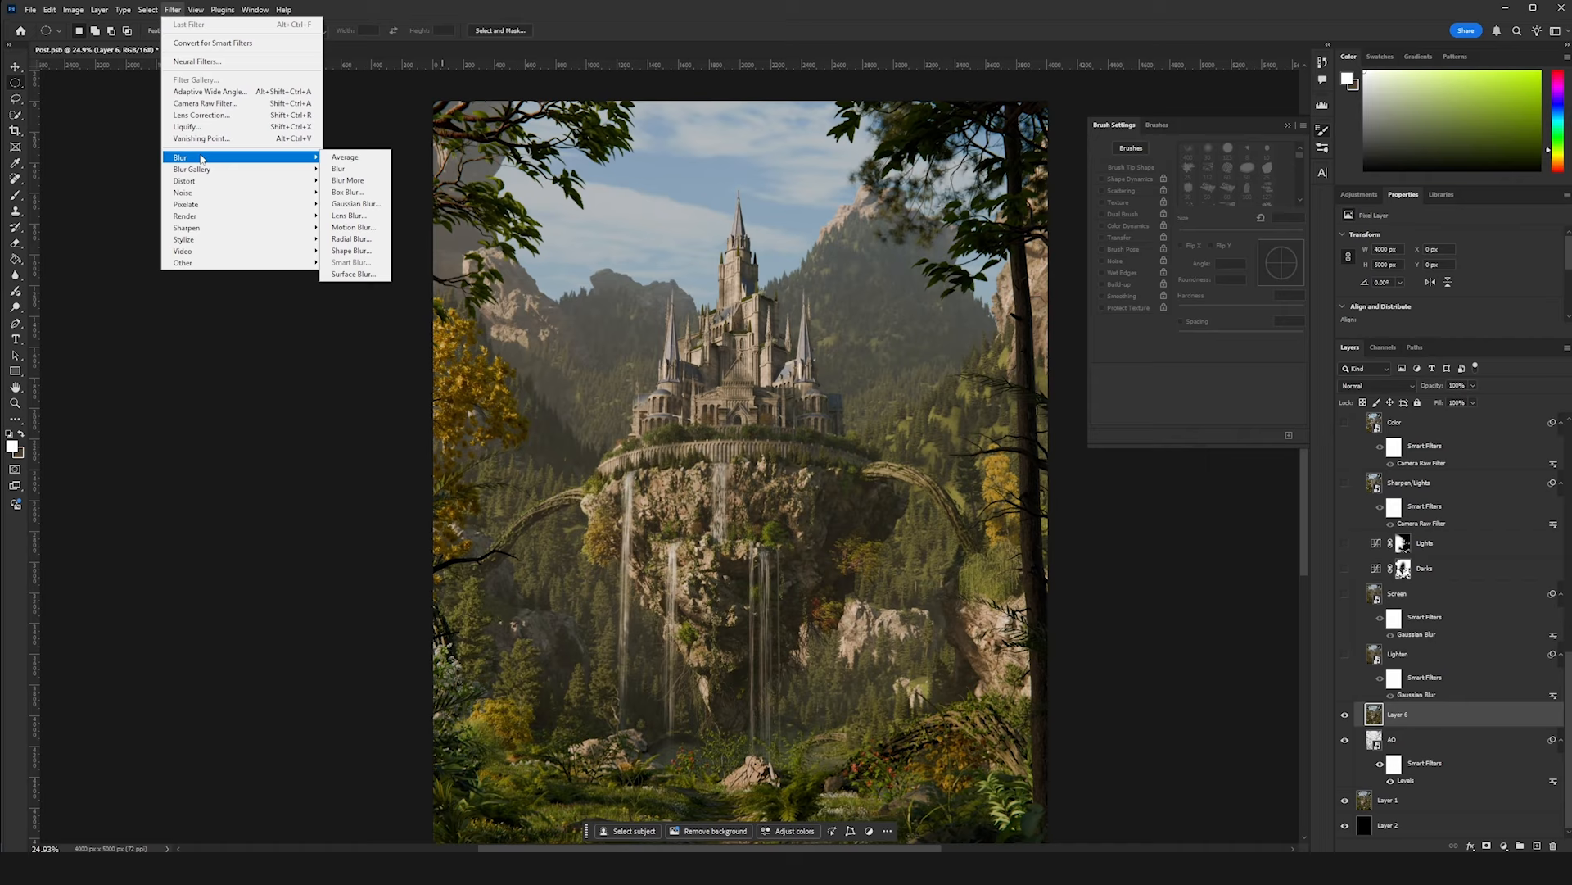
pyautogui.click(354, 204)
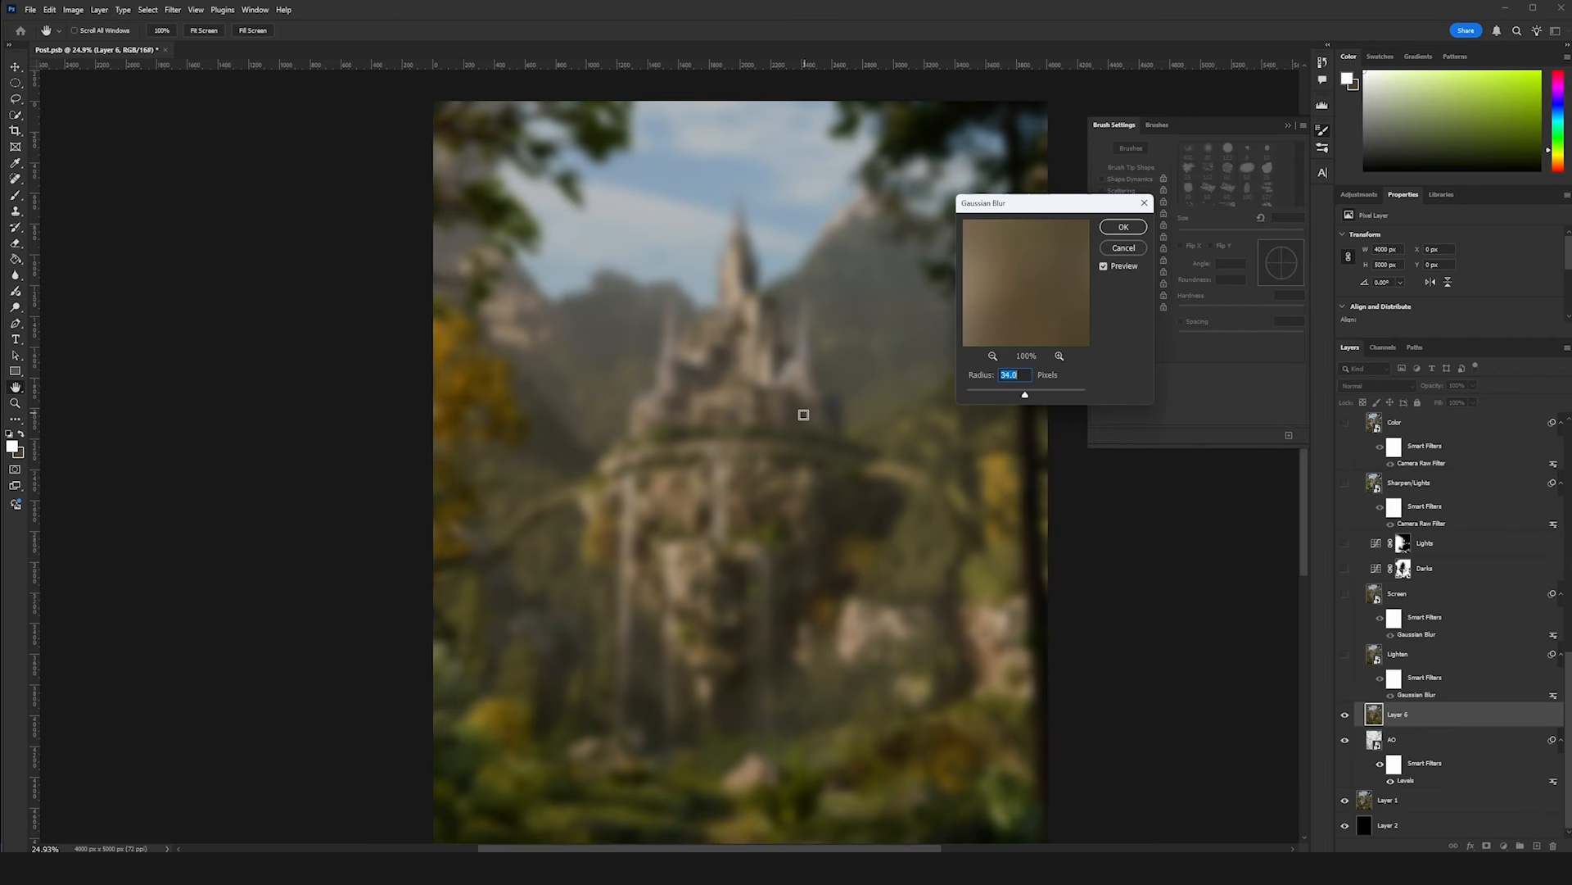
pyautogui.click(1119, 229)
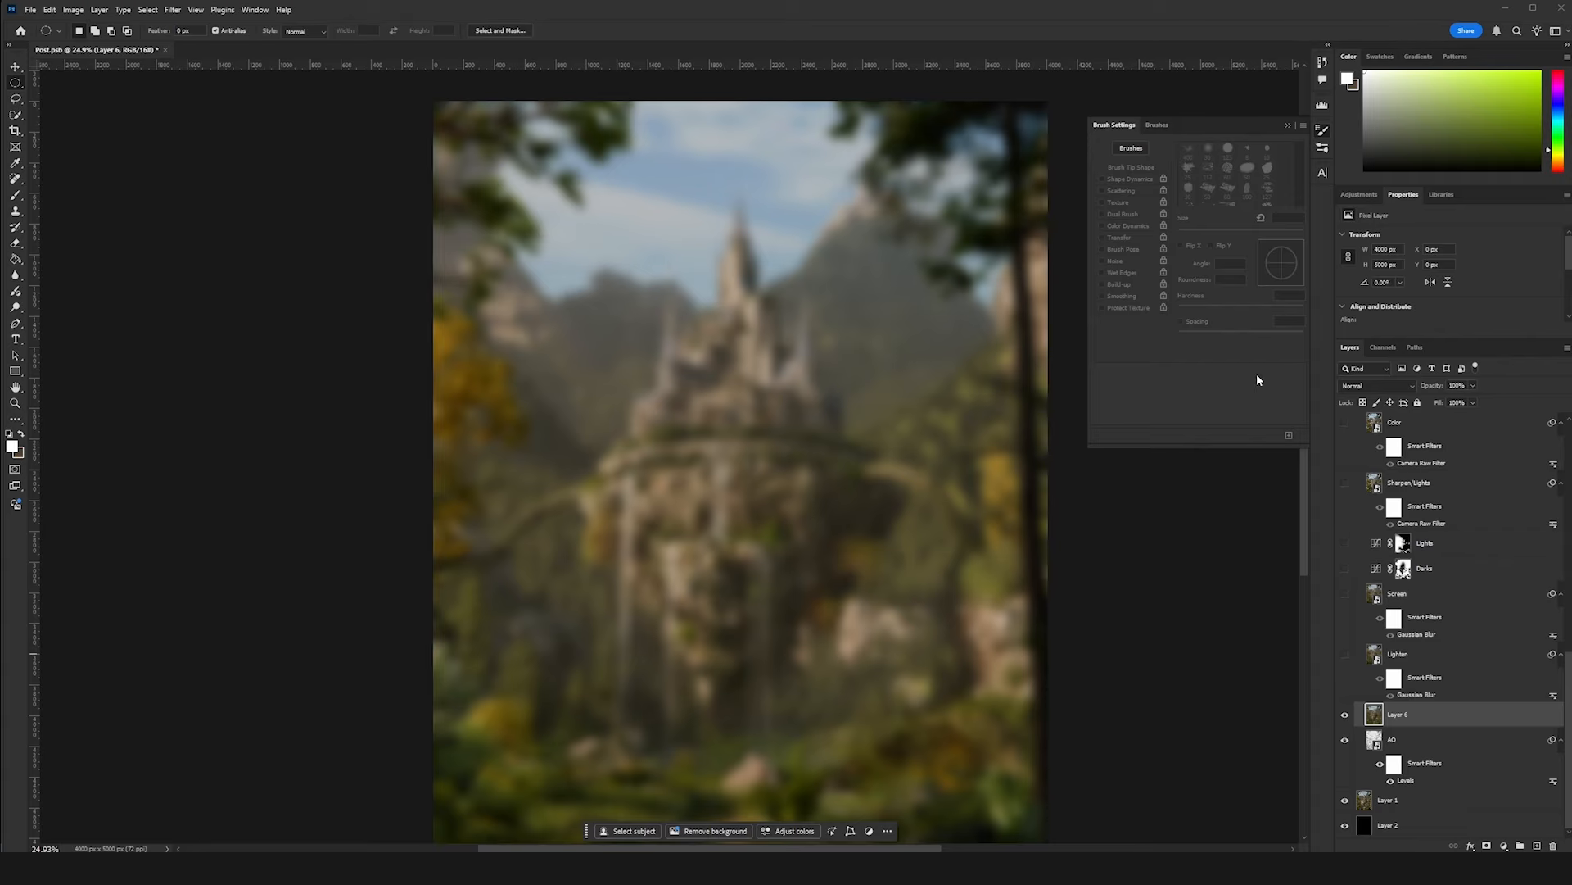
# - Set the blurred merged layer's blend mode to Lighten and inspect the glow around the castle
pyautogui.click(1384, 386)
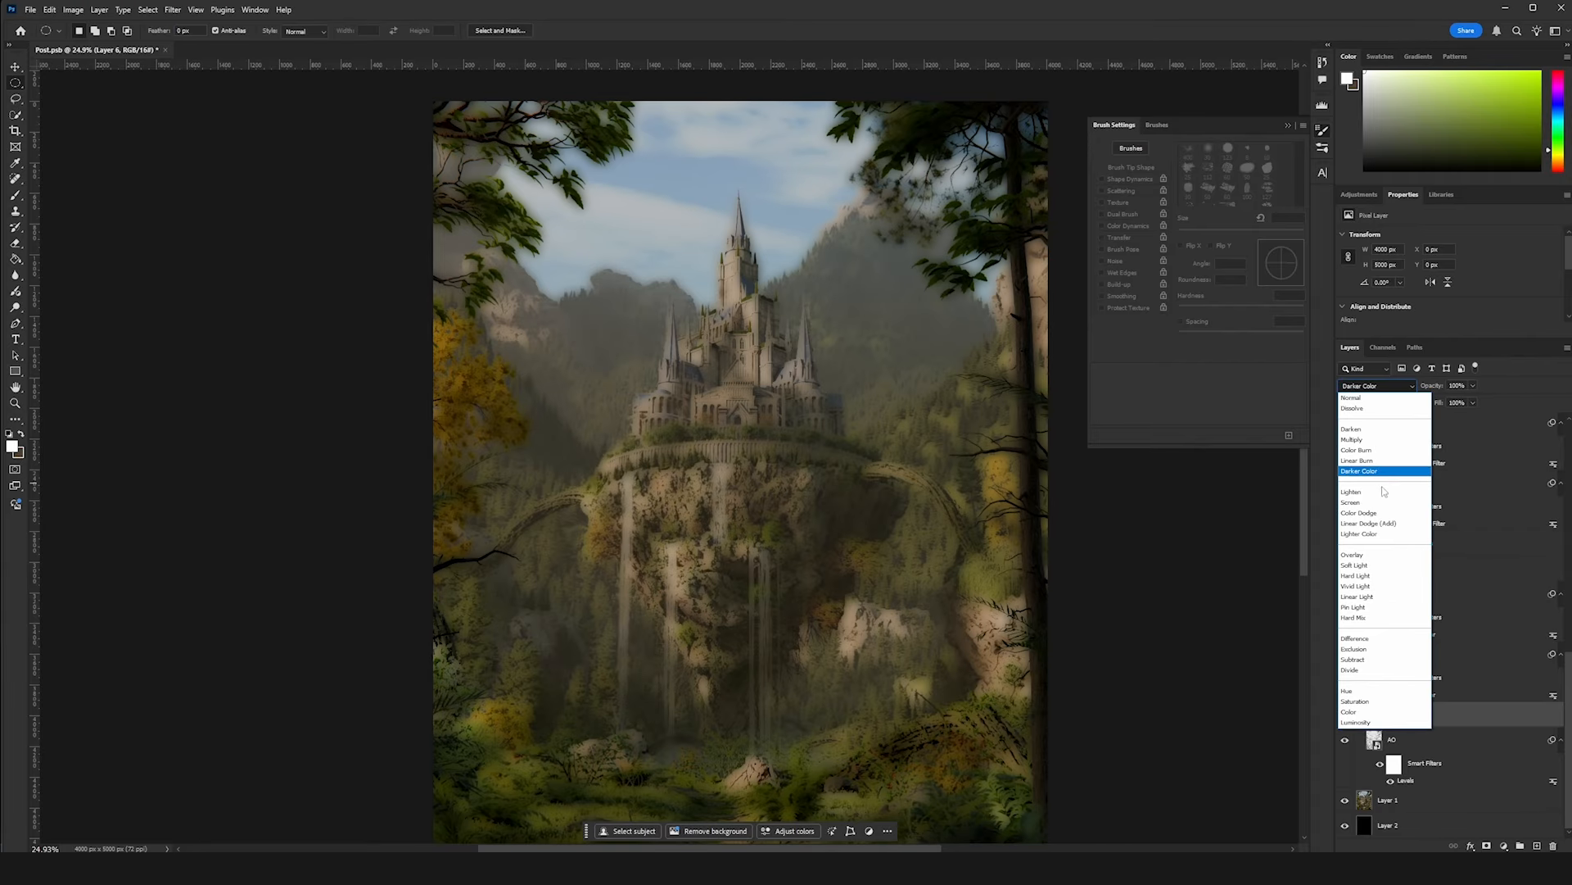
pyautogui.click(1383, 496)
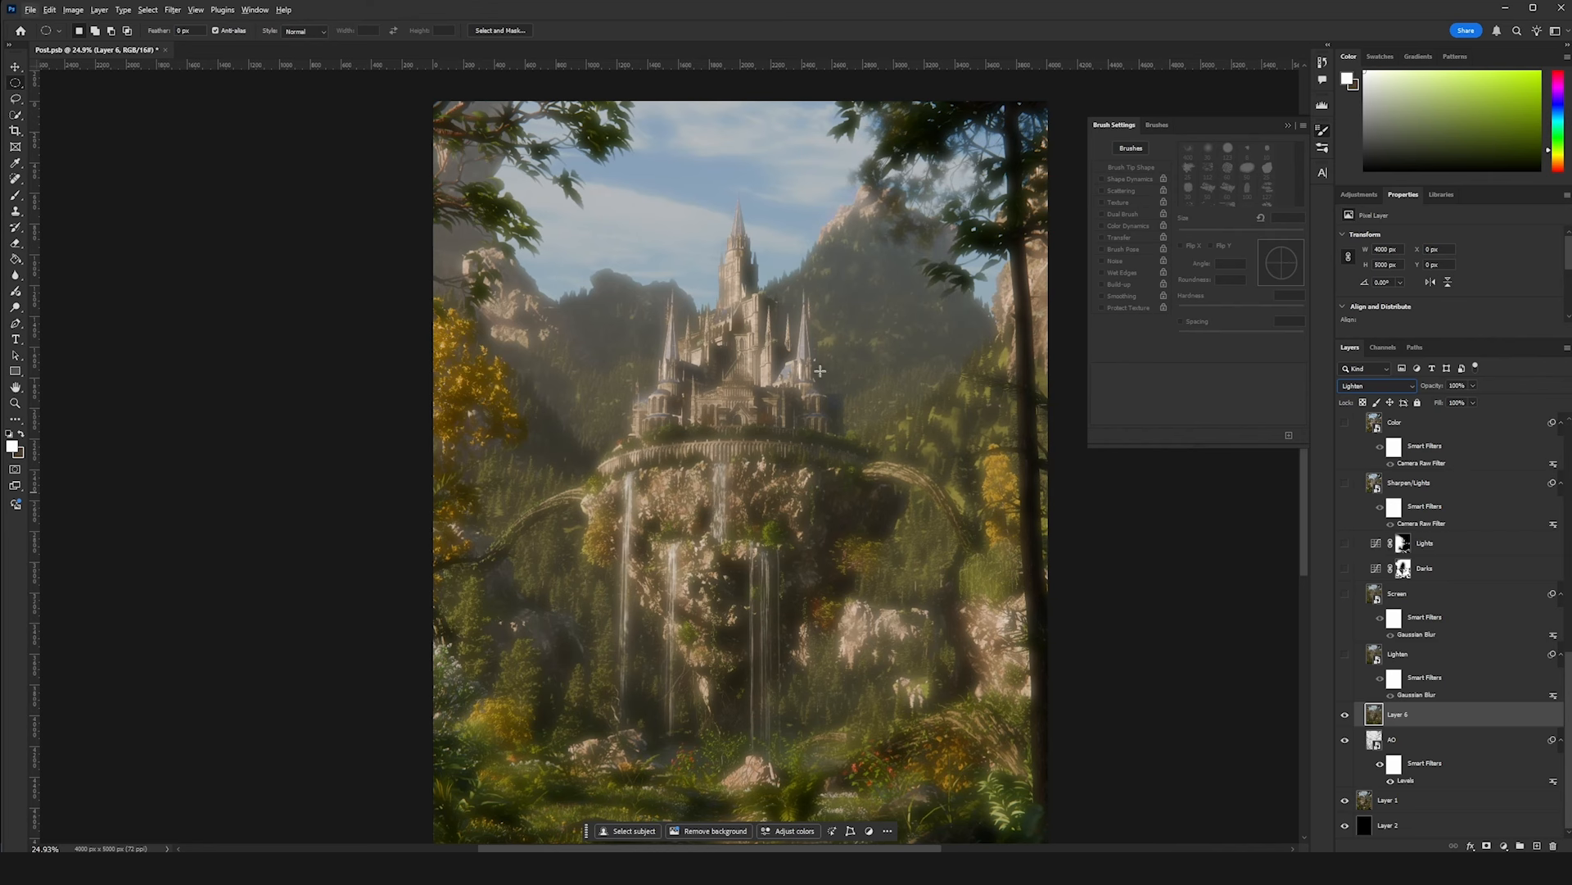
pyautogui.scroll(6, 741, 244)
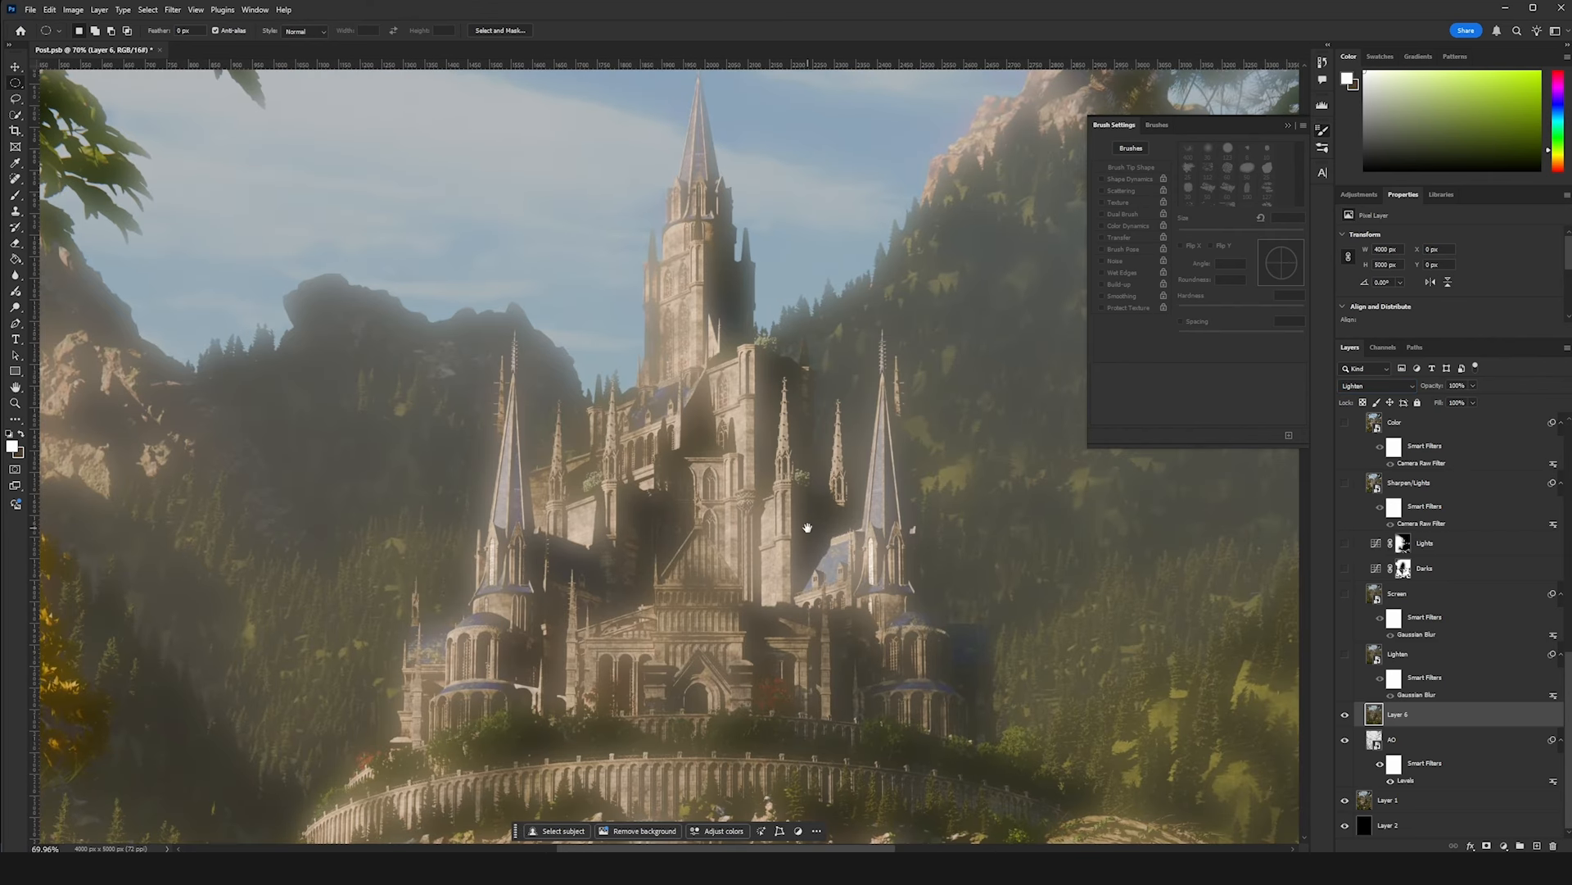
pyautogui.scroll(-4, 787, 487)
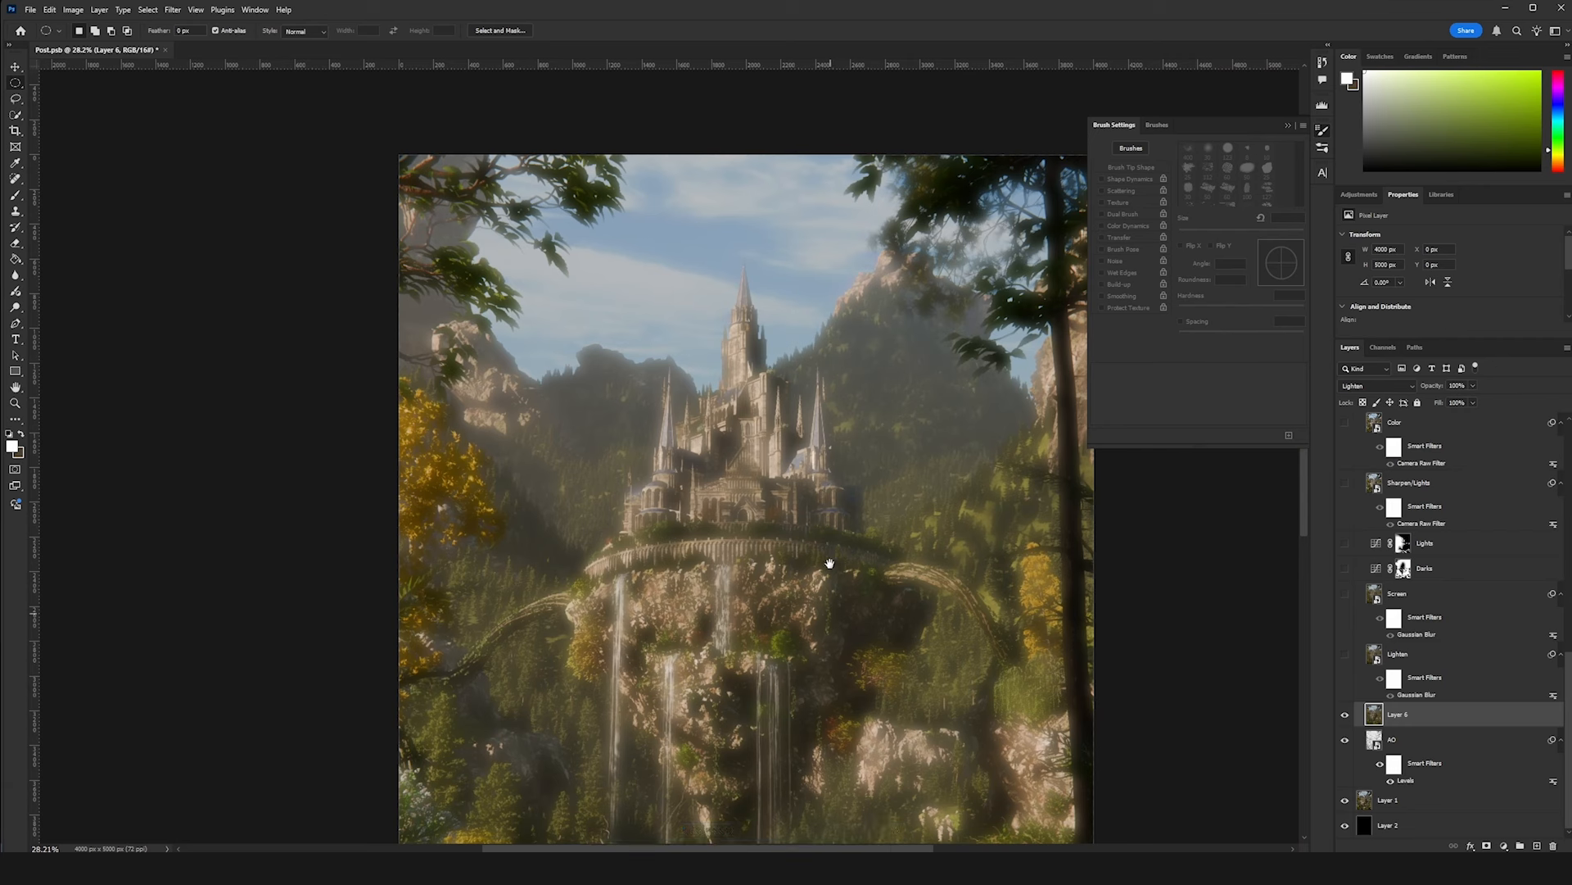
pyautogui.moveTo(832, 561); pyautogui.dragTo(834, 449)
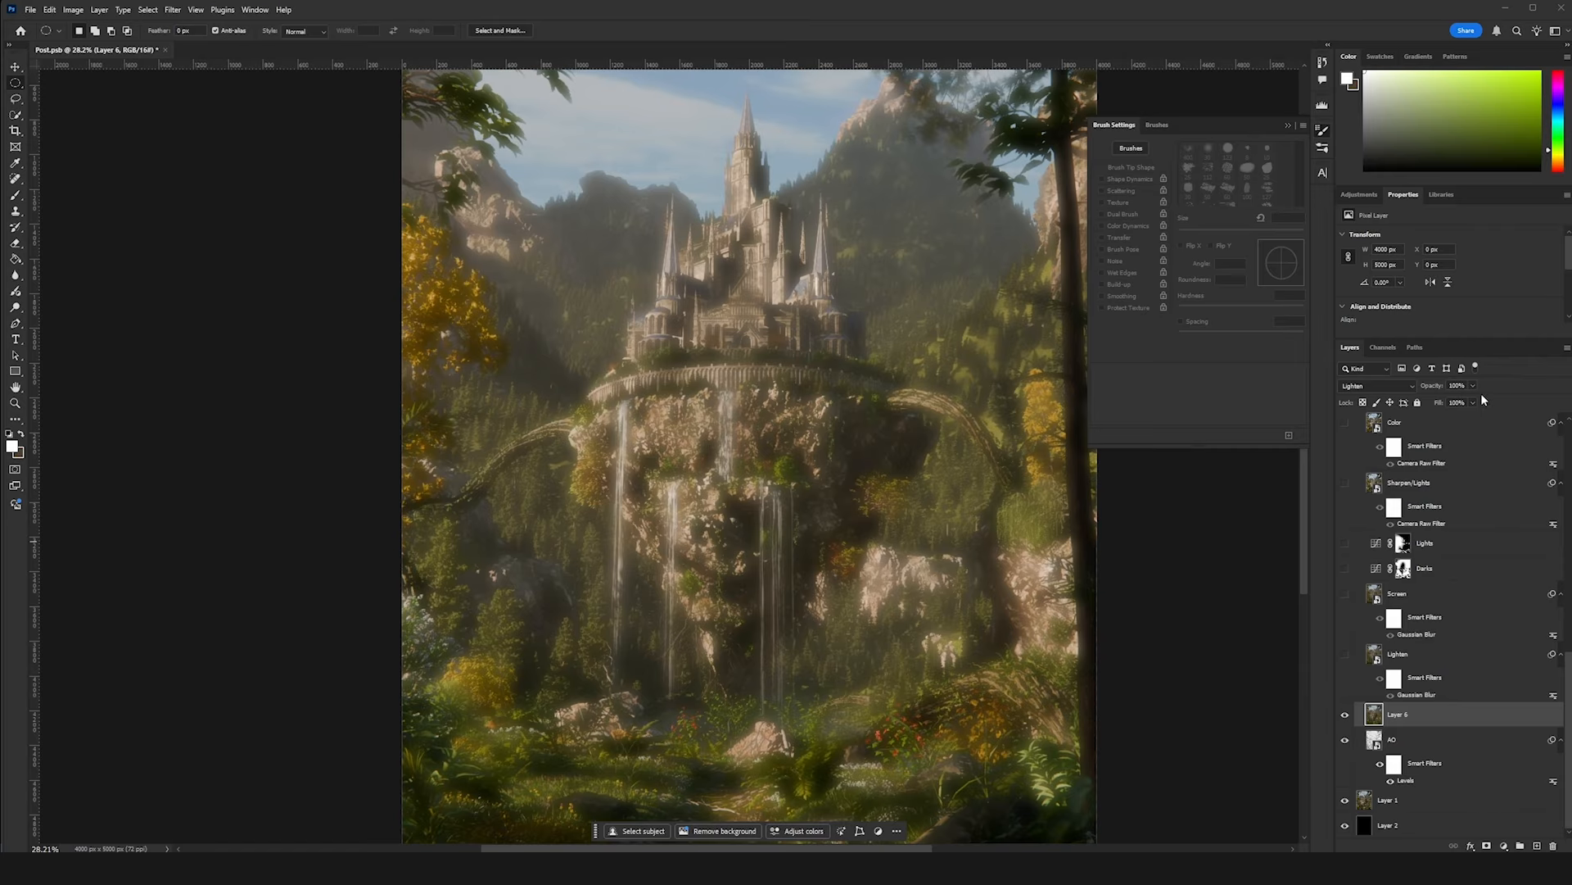
# - Reduce the blurred merged layer's fill to 10%, checking the glow on the castle up close
pyautogui.click(1431, 655)
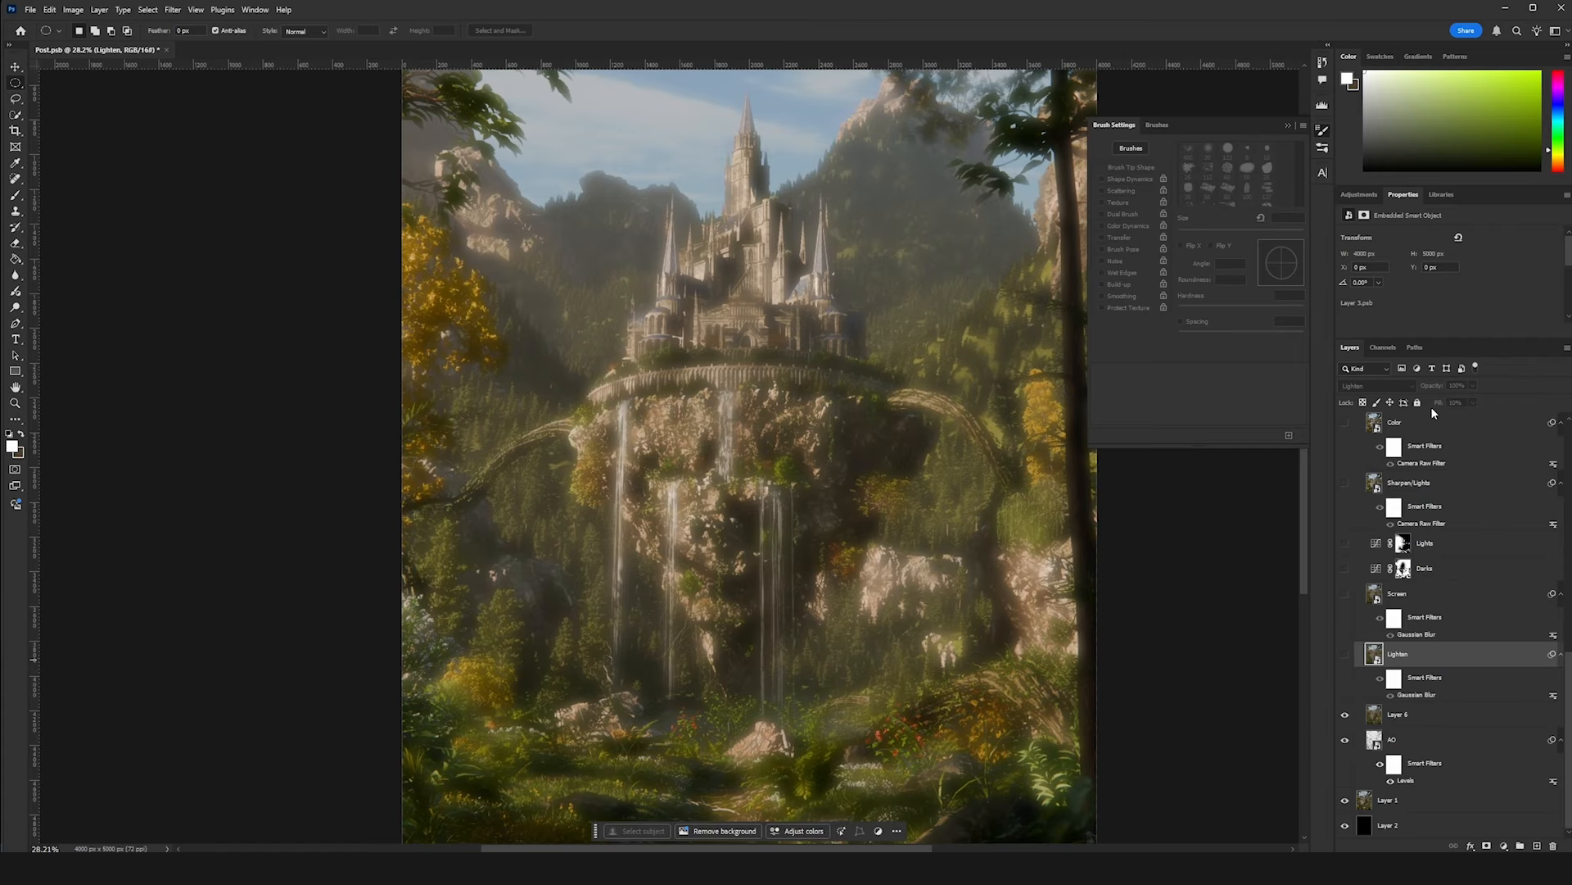
pyautogui.click(1412, 713)
pyautogui.click(1473, 403)
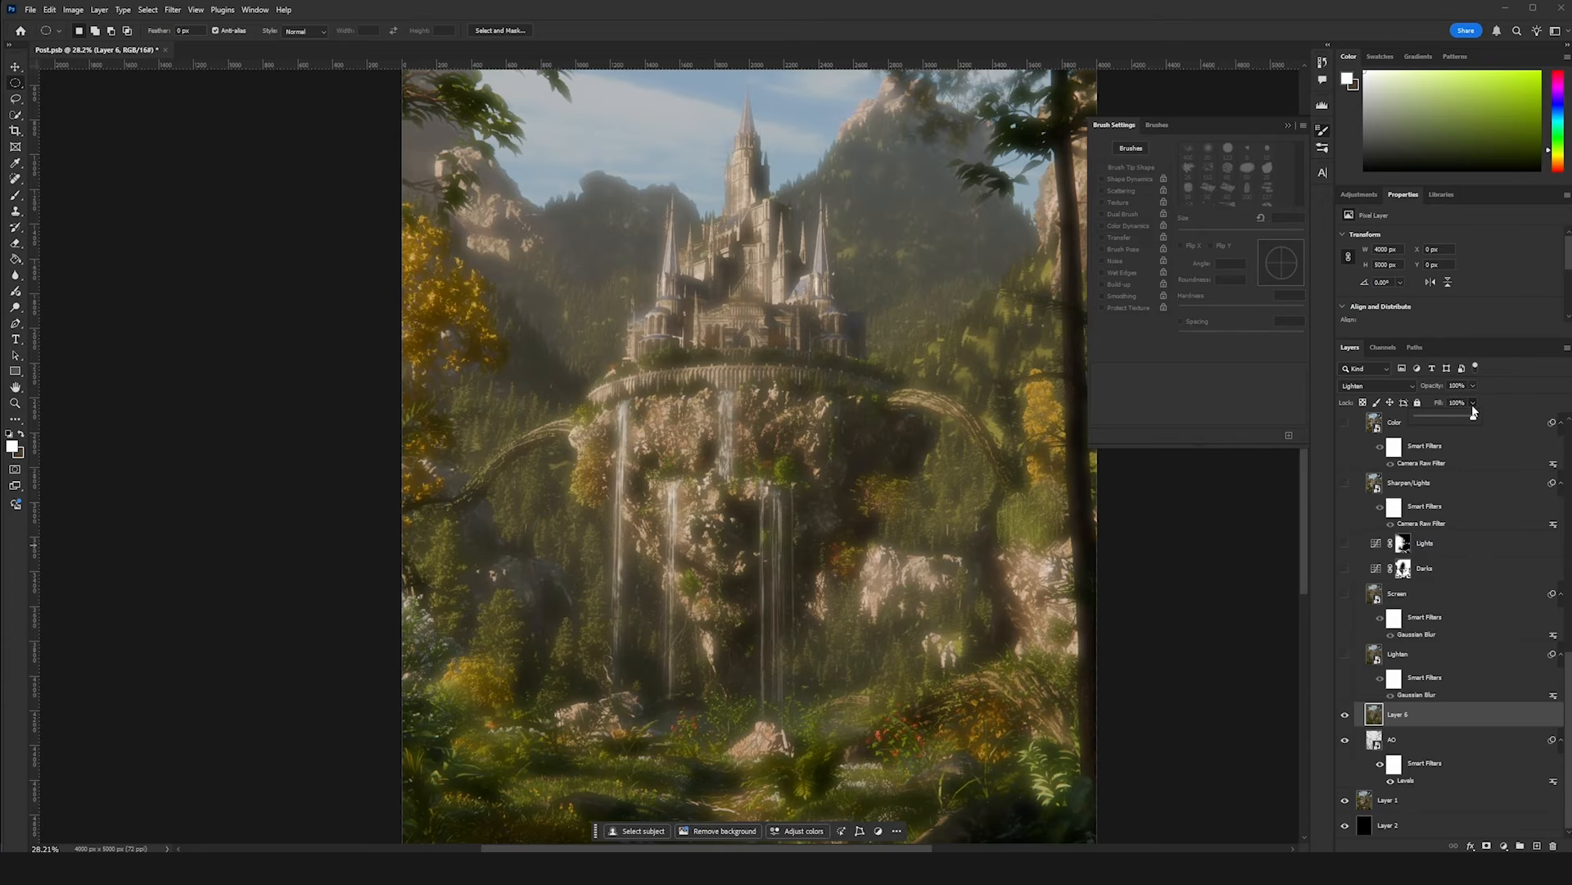
pyautogui.moveTo(1443, 424); pyautogui.dragTo(1430, 417)
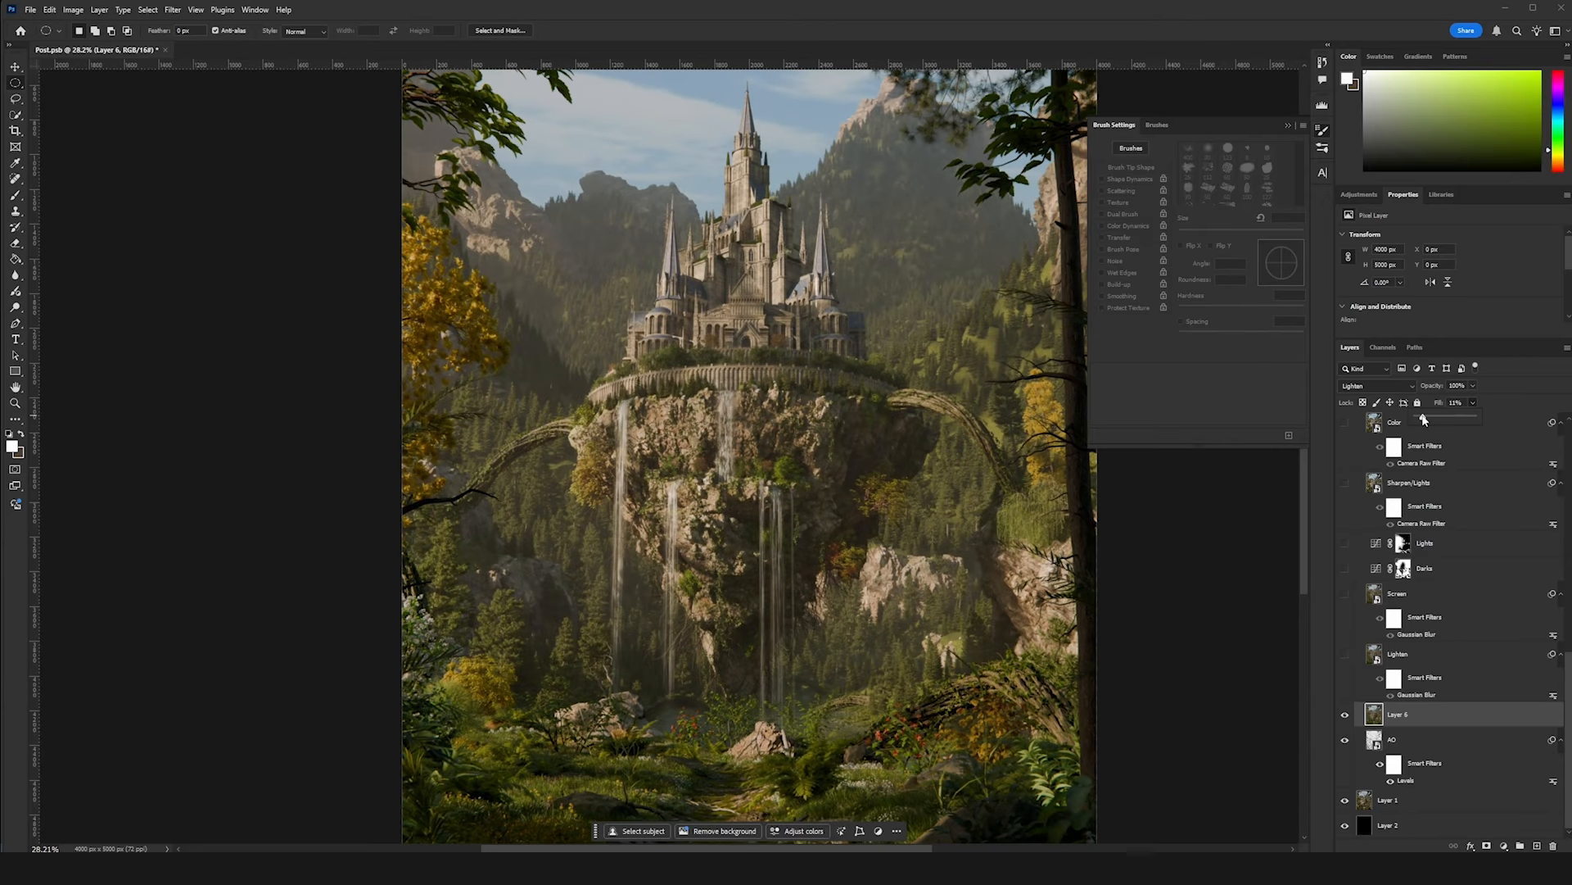
pyautogui.scroll(6, 842, 344)
pyautogui.moveTo(801, 321); pyautogui.dragTo(939, 494)
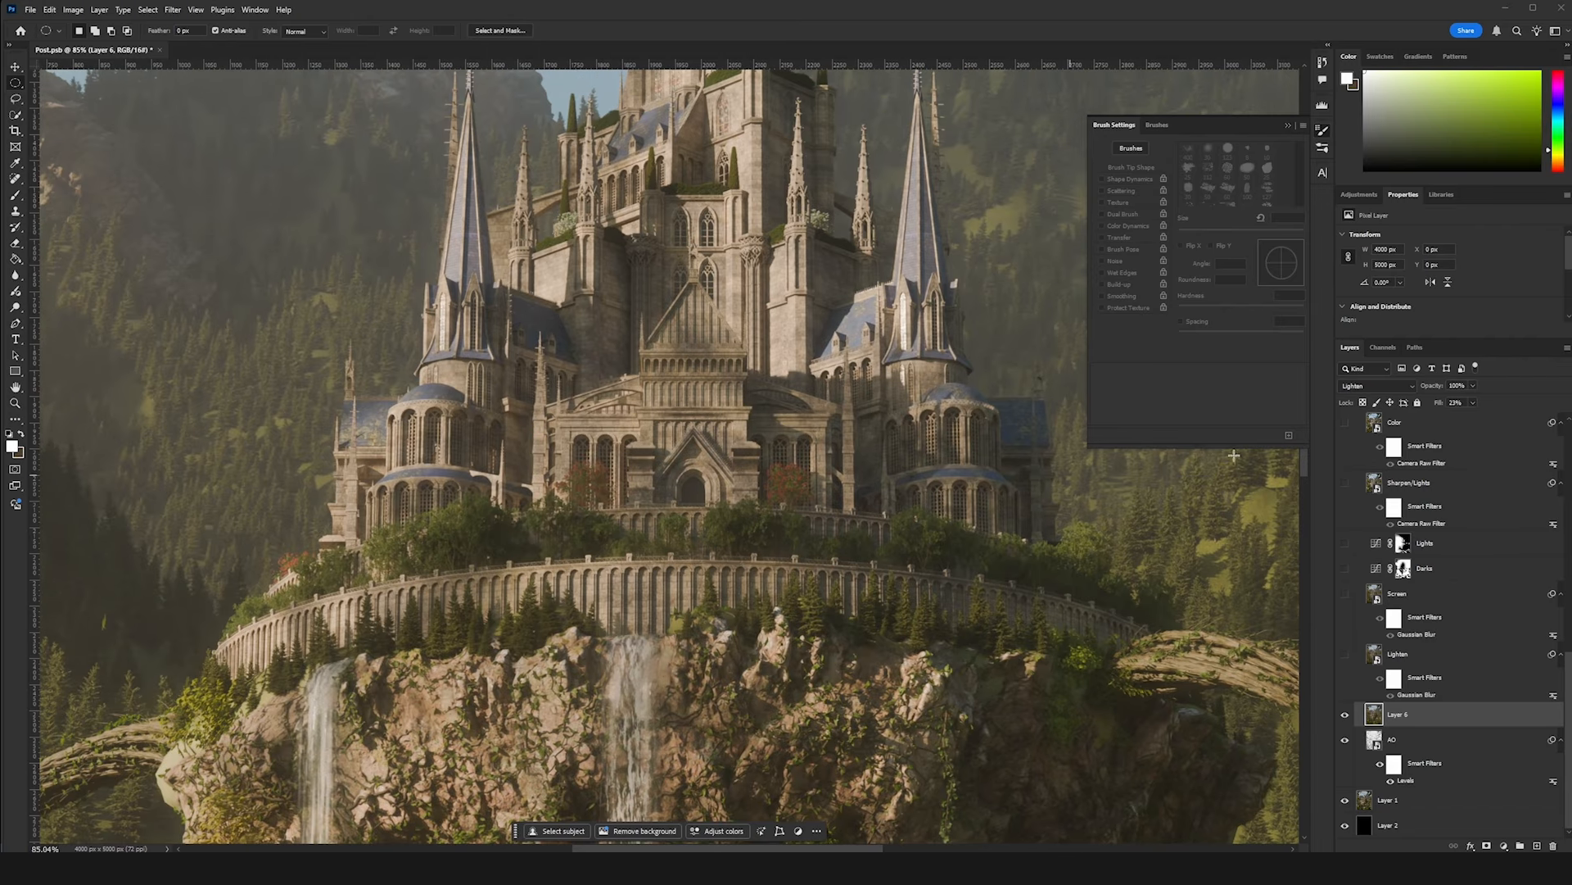
pyautogui.click(1473, 402)
pyautogui.moveTo(1471, 418); pyautogui.dragTo(1466, 418)
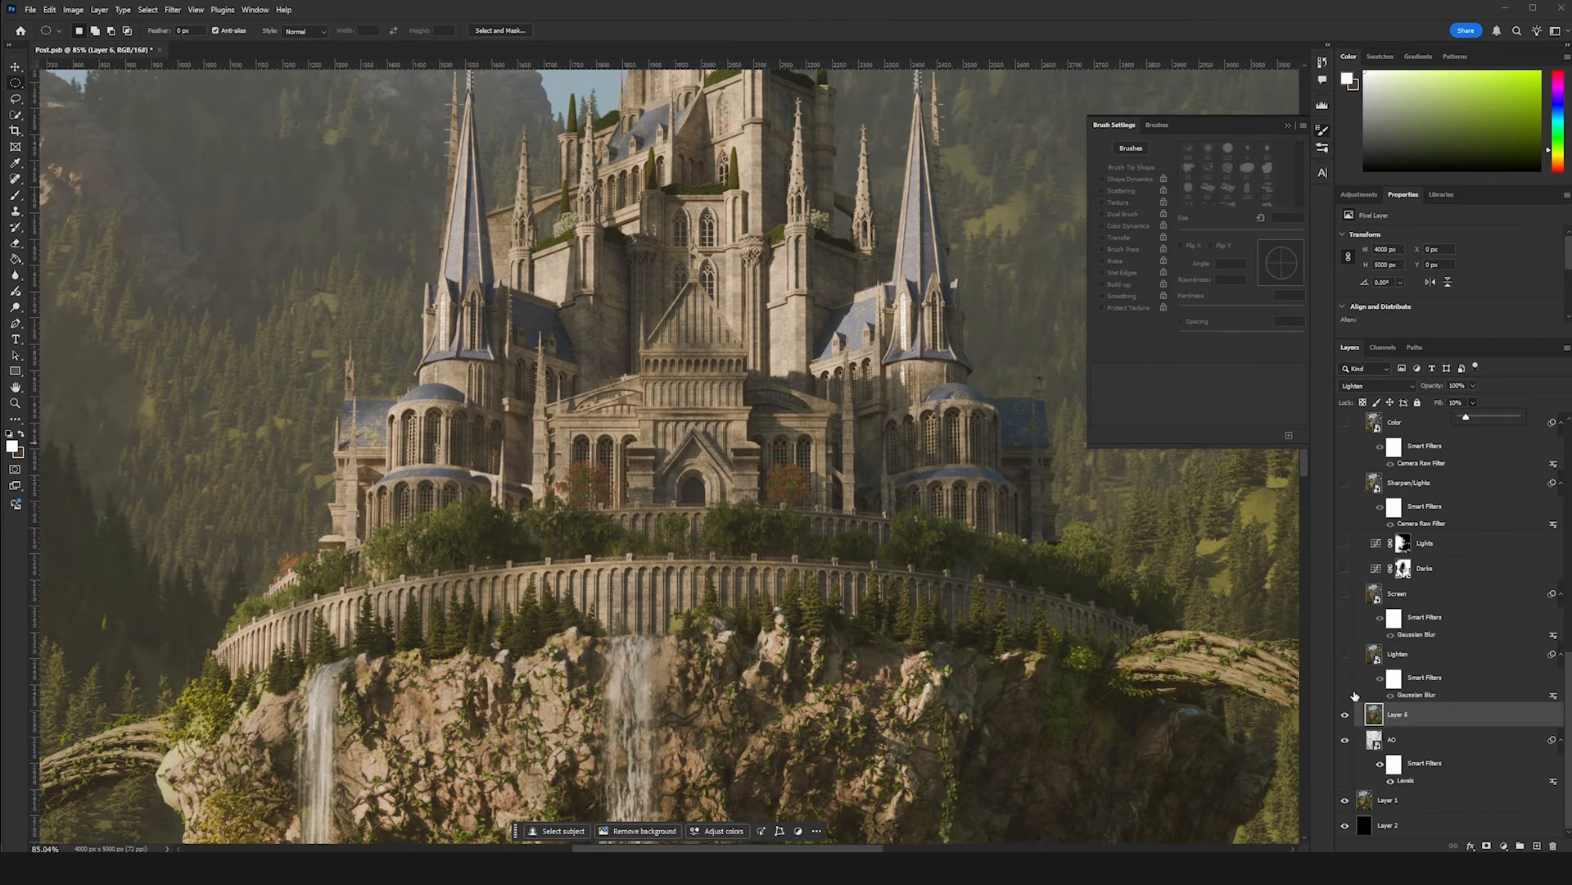
# - Compare the image with and without the blurred merged layer, and delete that layer
pyautogui.scroll(-7, 680, 607)
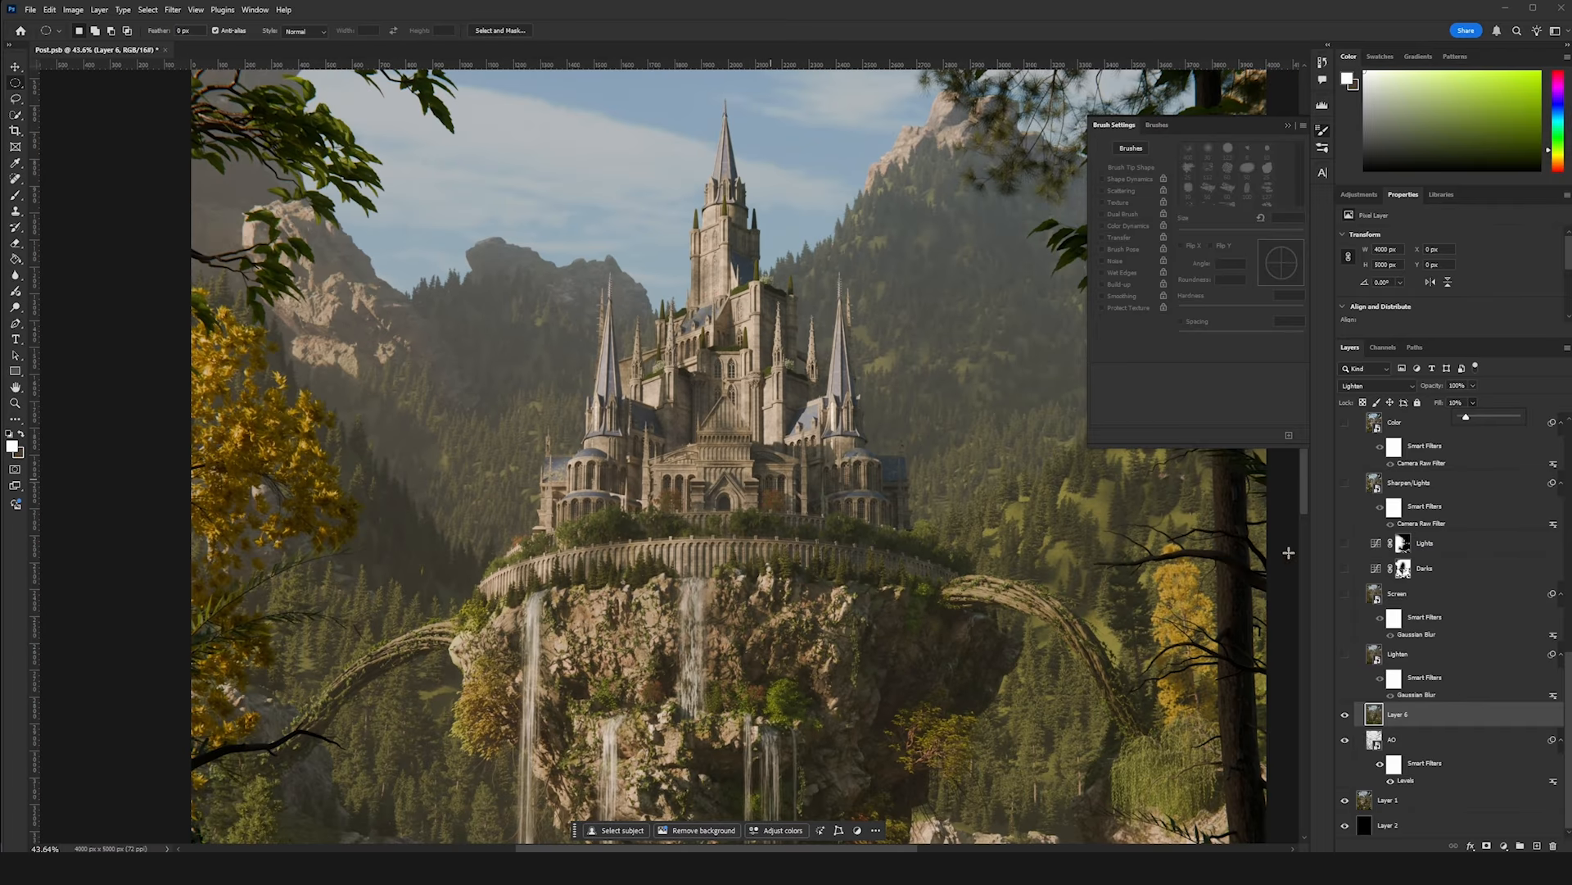
pyautogui.click(1346, 715)
pyautogui.click(1345, 715)
pyautogui.click(1345, 715)
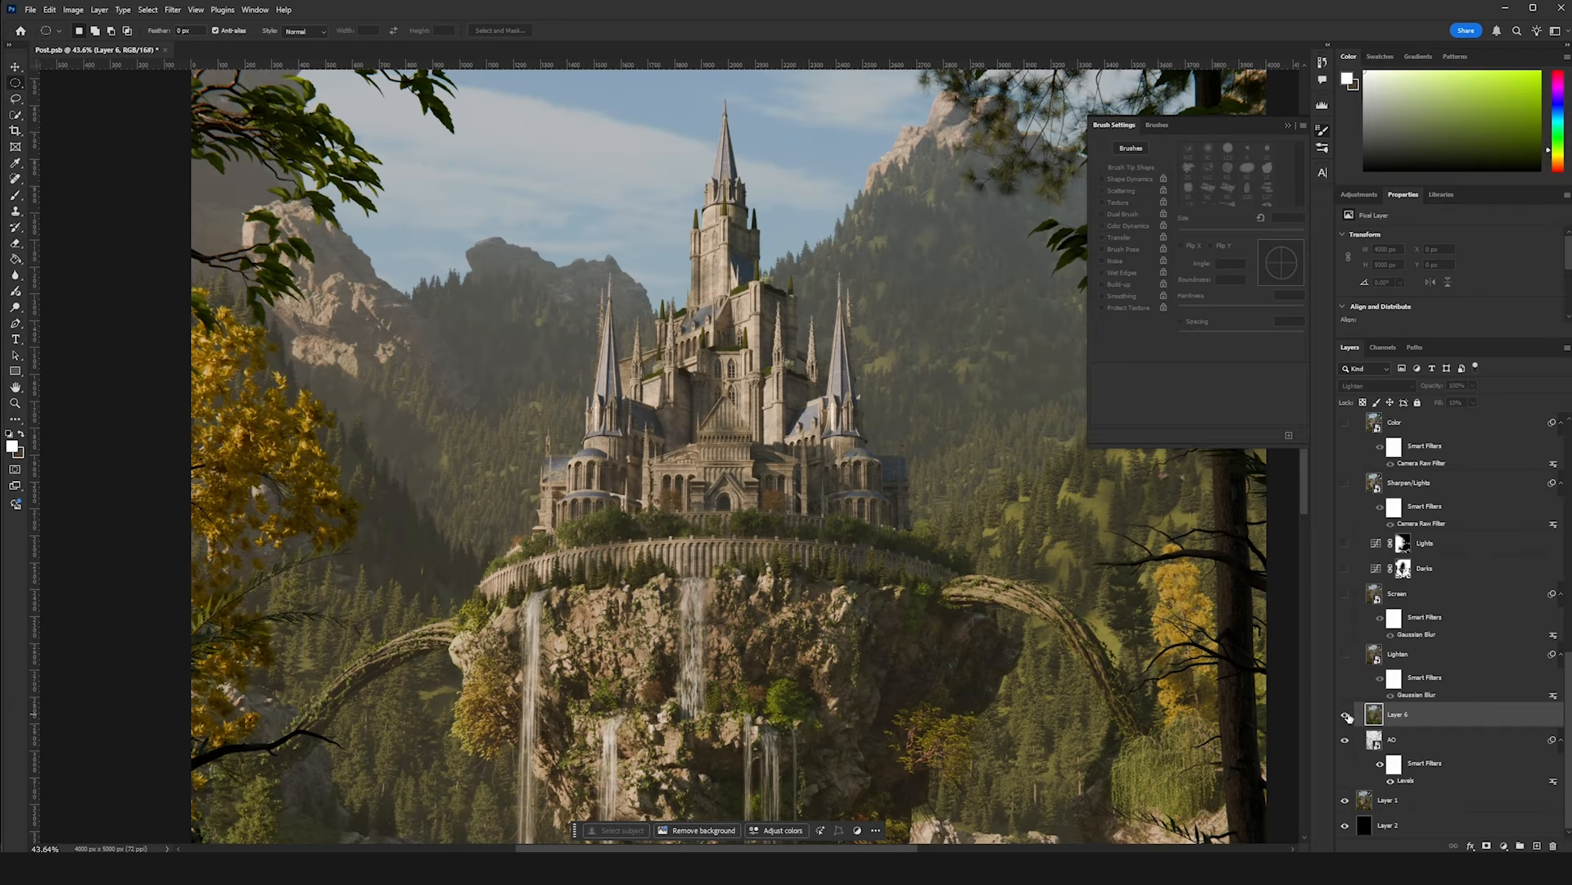
pyautogui.click(1346, 715)
pyautogui.click(1345, 715)
pyautogui.click(1346, 715)
pyautogui.click(1346, 715)
pyautogui.click(1346, 715)
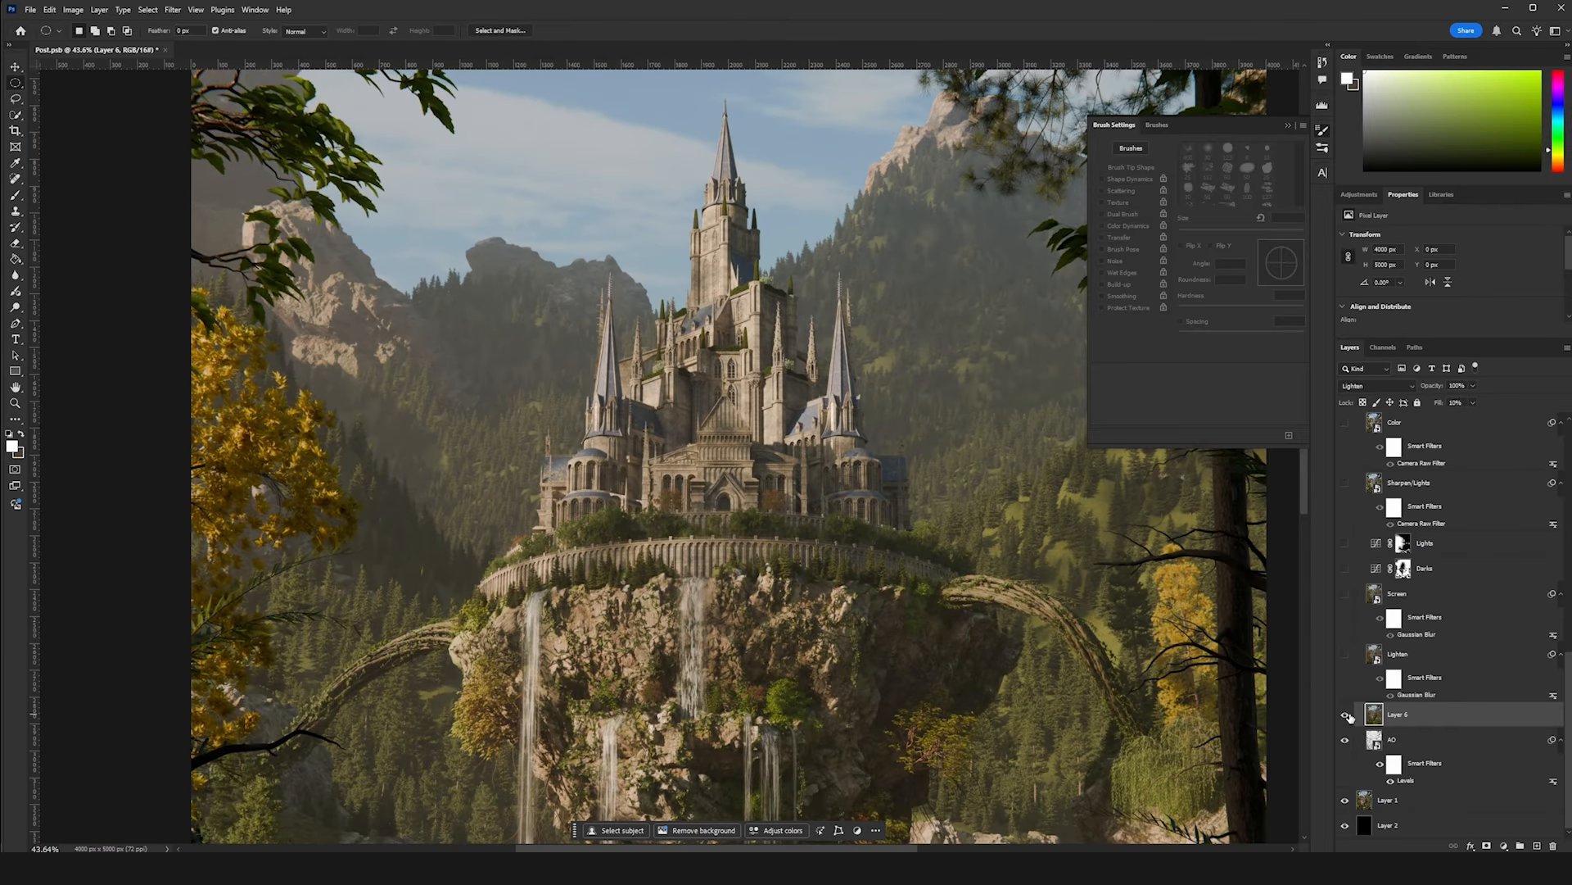
pyautogui.click(1346, 715)
pyautogui.click(1346, 715)
pyautogui.click(1346, 715)
pyautogui.click(1345, 715)
pyautogui.press('Delete')
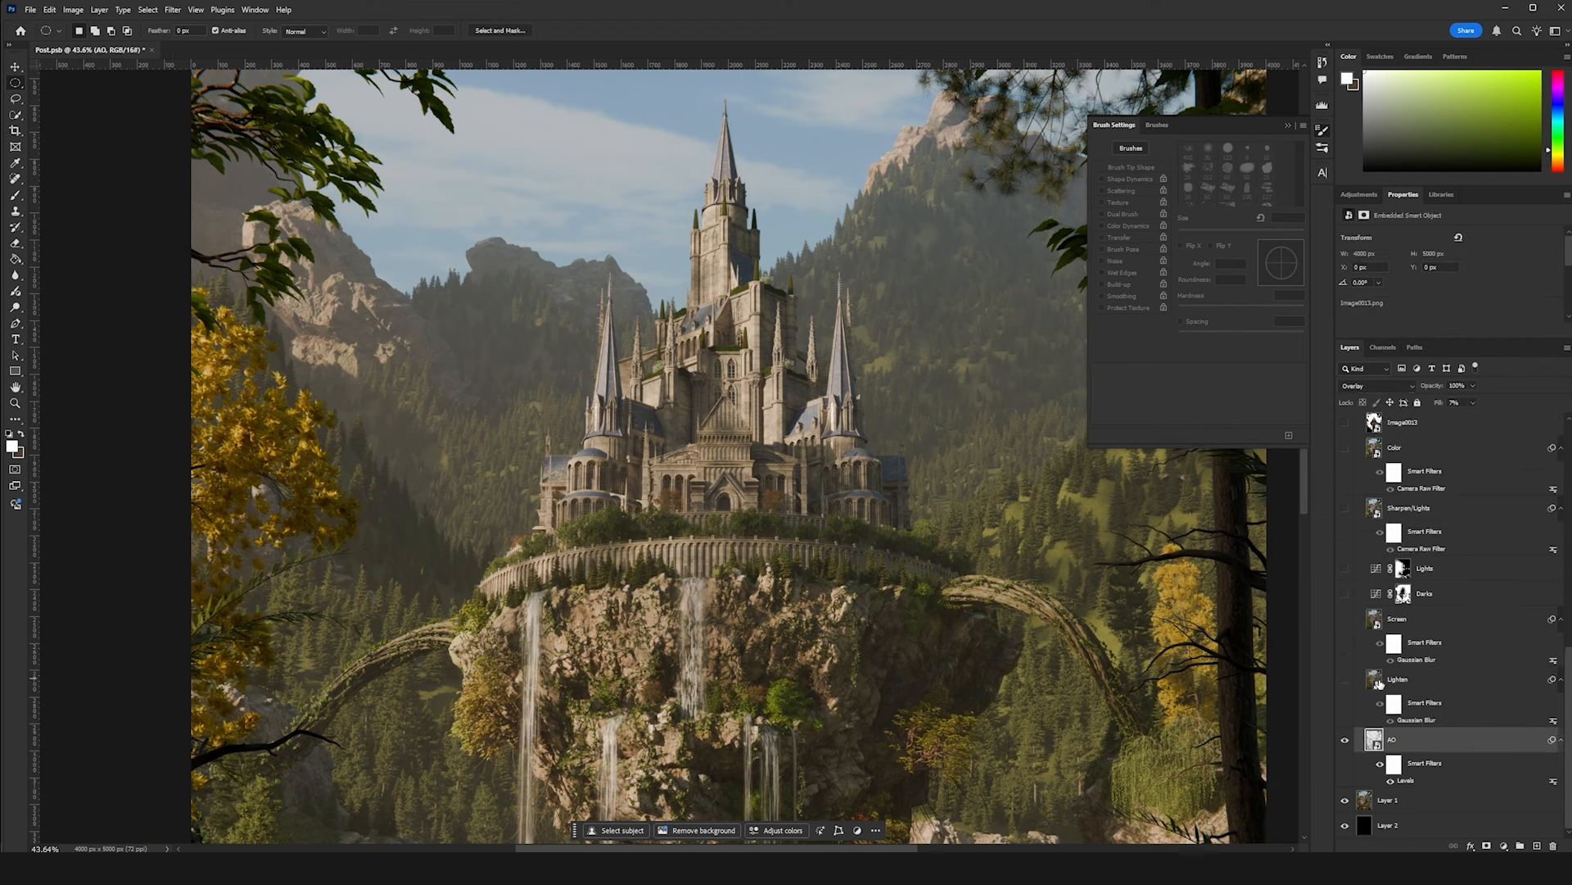
# - Show the Lighten and Screen layers and set the Screen layer's blend mode to Screen
pyautogui.click(1388, 620)
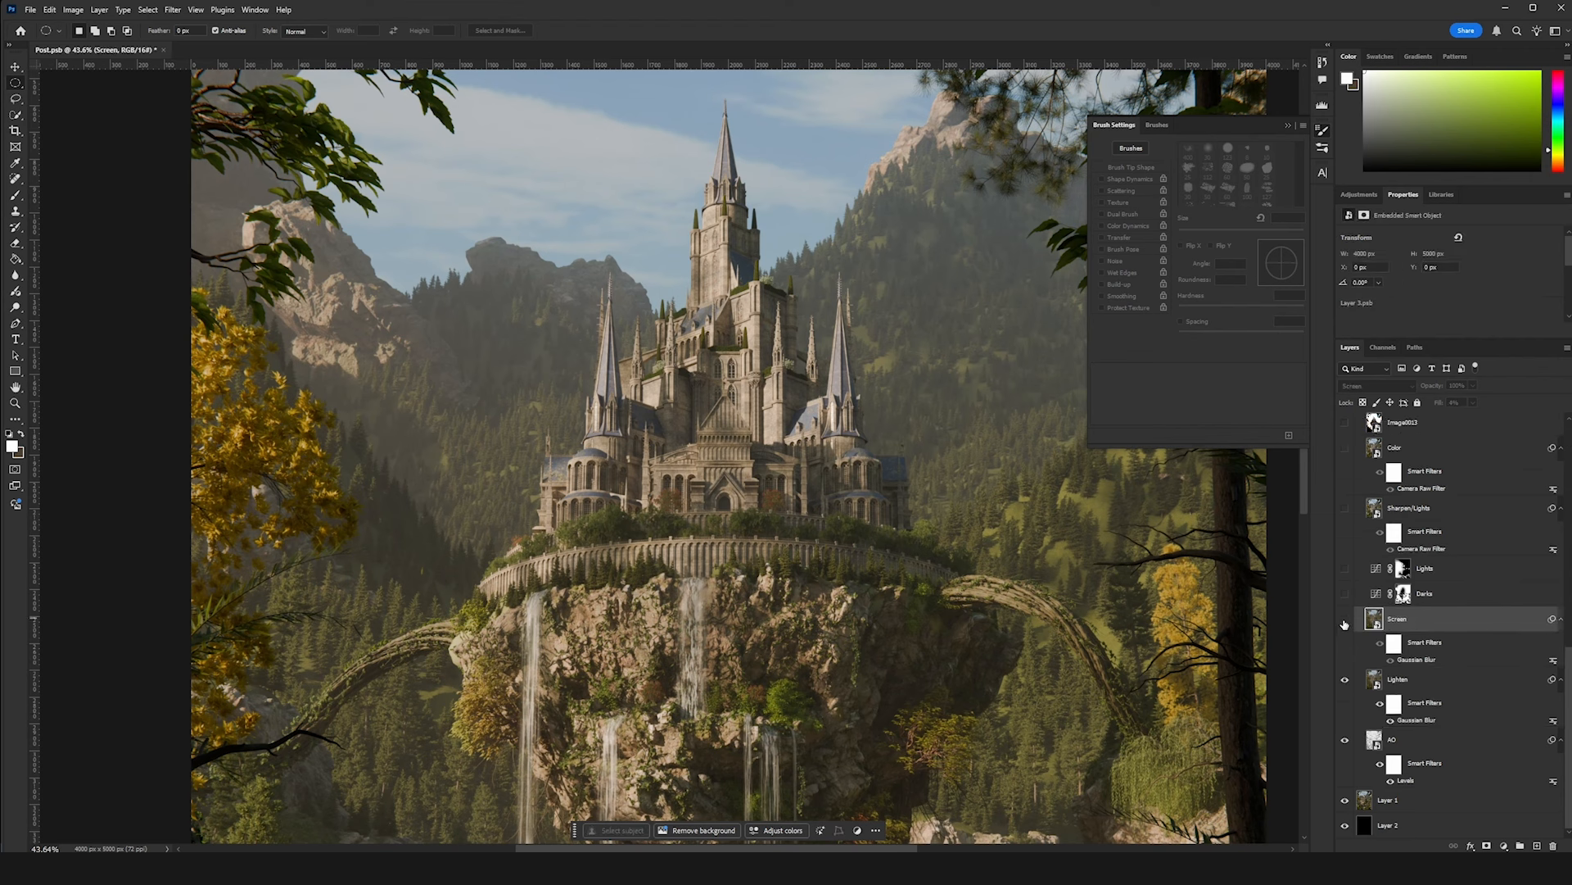
pyautogui.click(1376, 384)
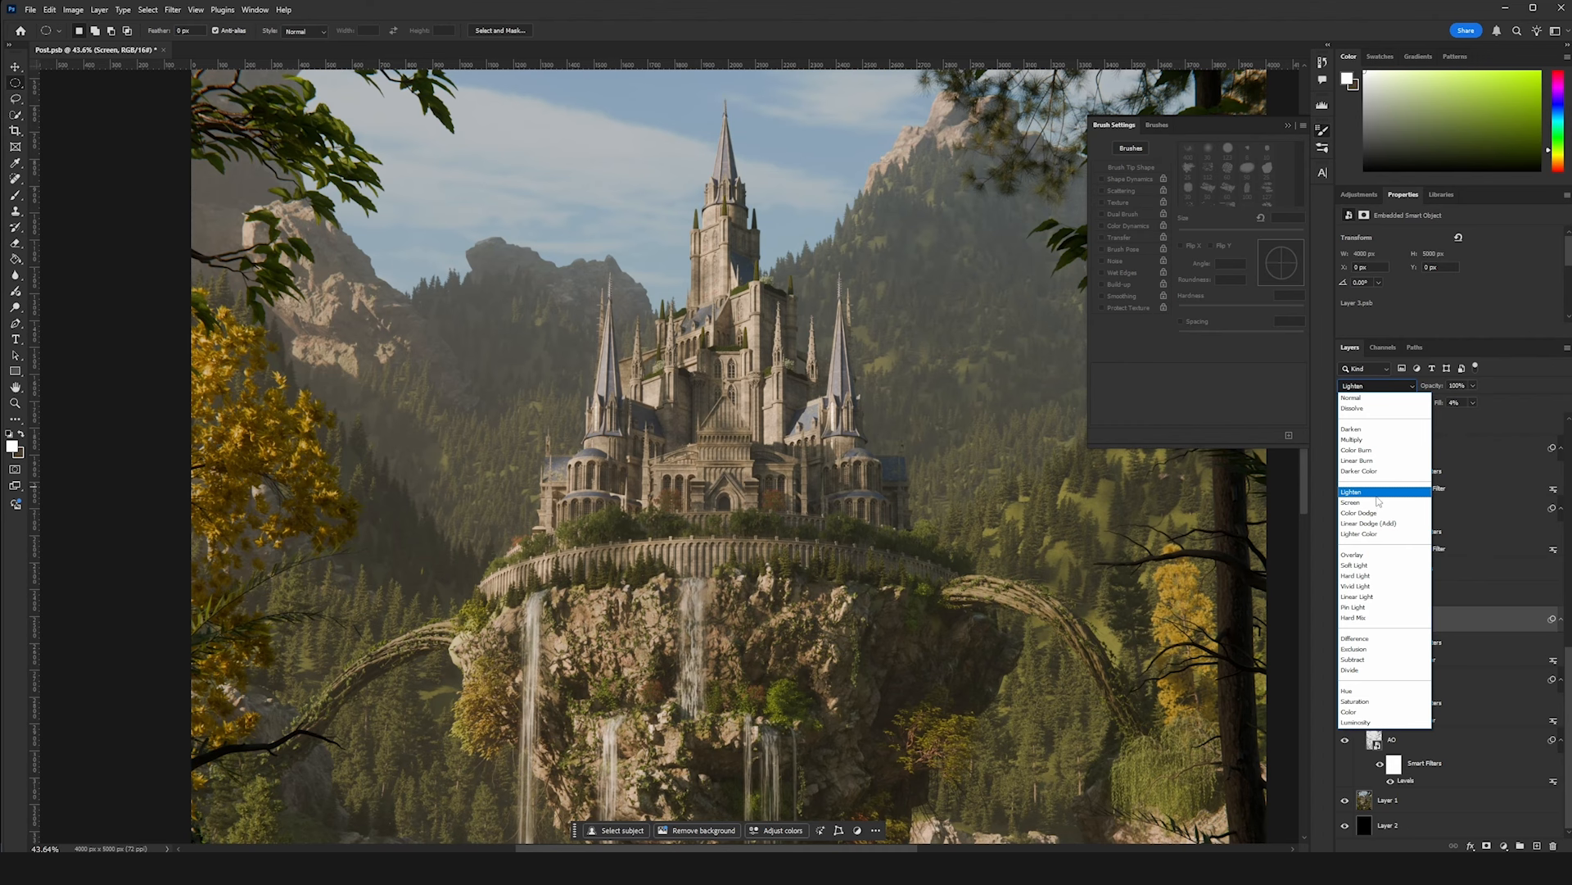
pyautogui.click(1394, 501)
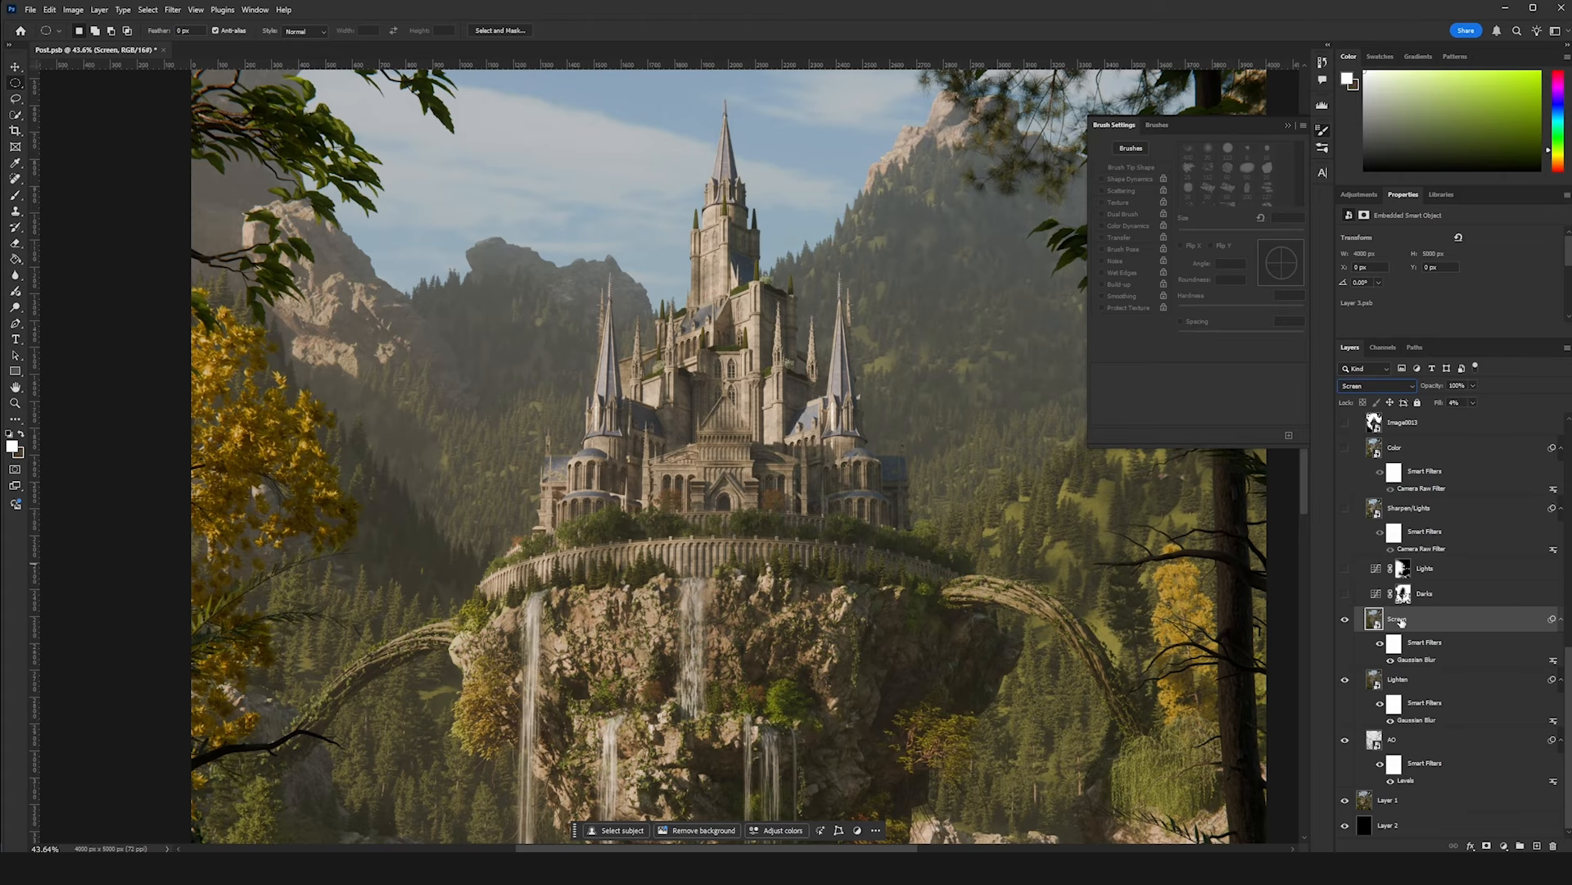
# - Try the Screen layer's fill at 100% to preview its full glow over the image, and revert it
pyautogui.click(1472, 402)
pyautogui.moveTo(1467, 422); pyautogui.dragTo(1556, 422)
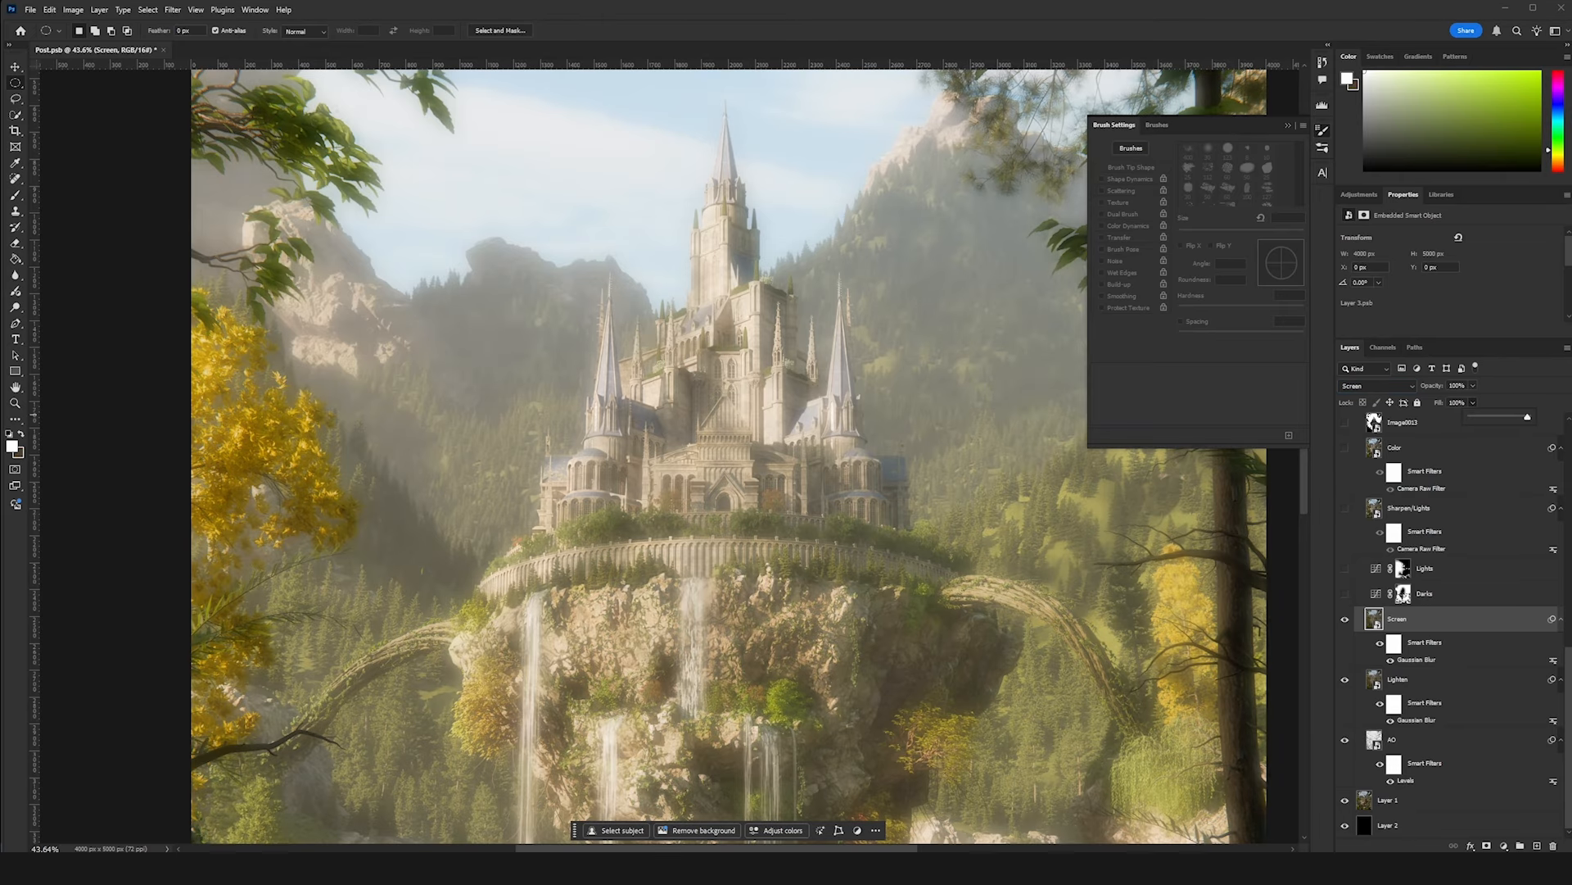
pyautogui.scroll(-6, 763, 490)
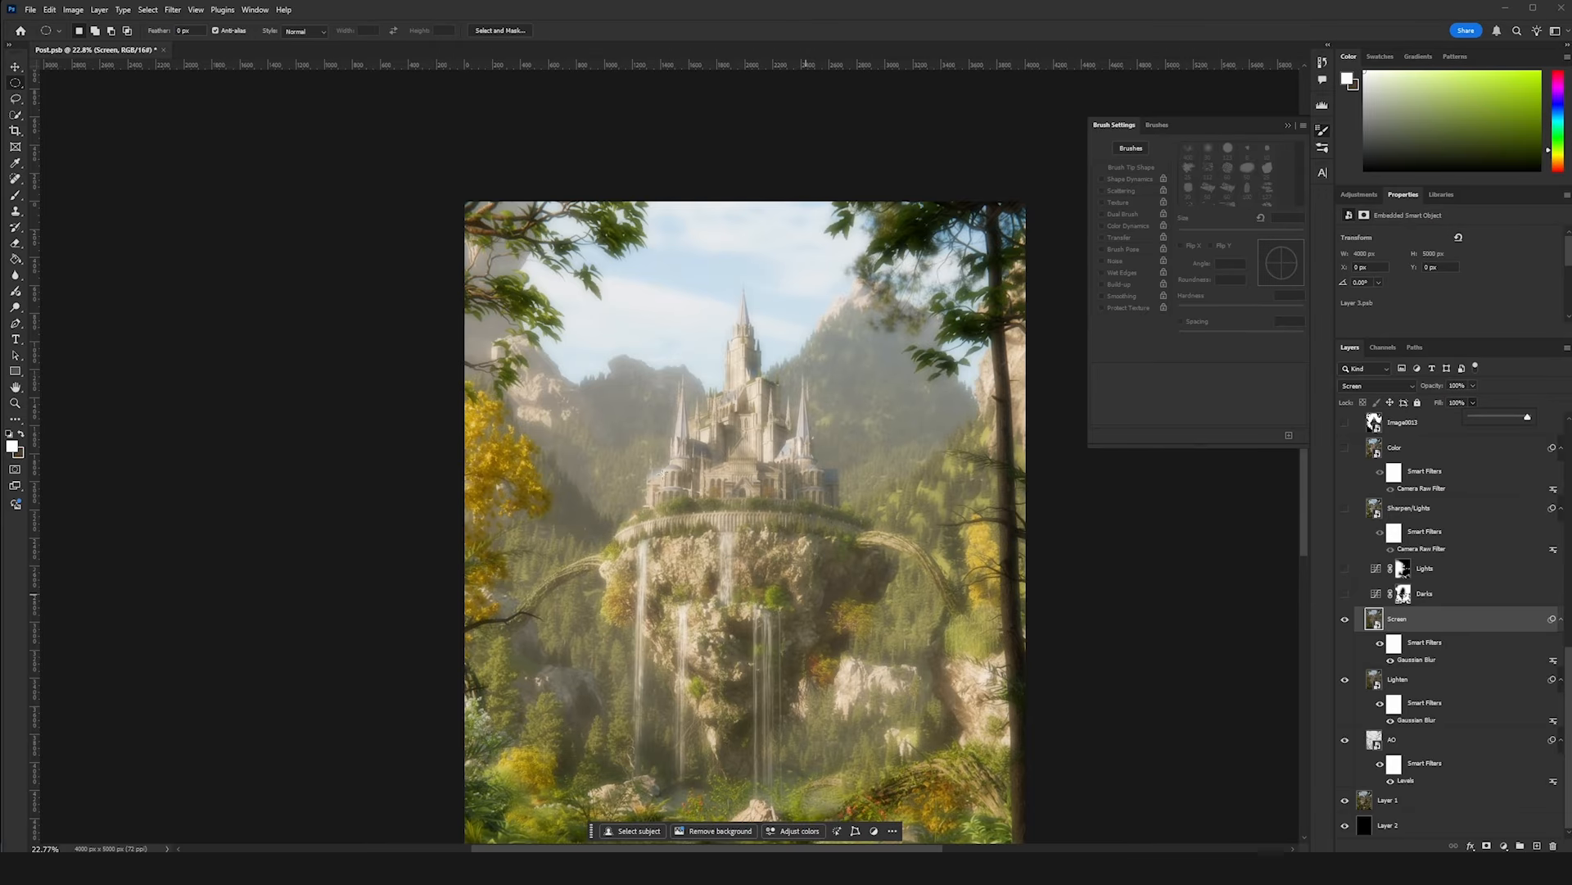
pyautogui.press('Escape')
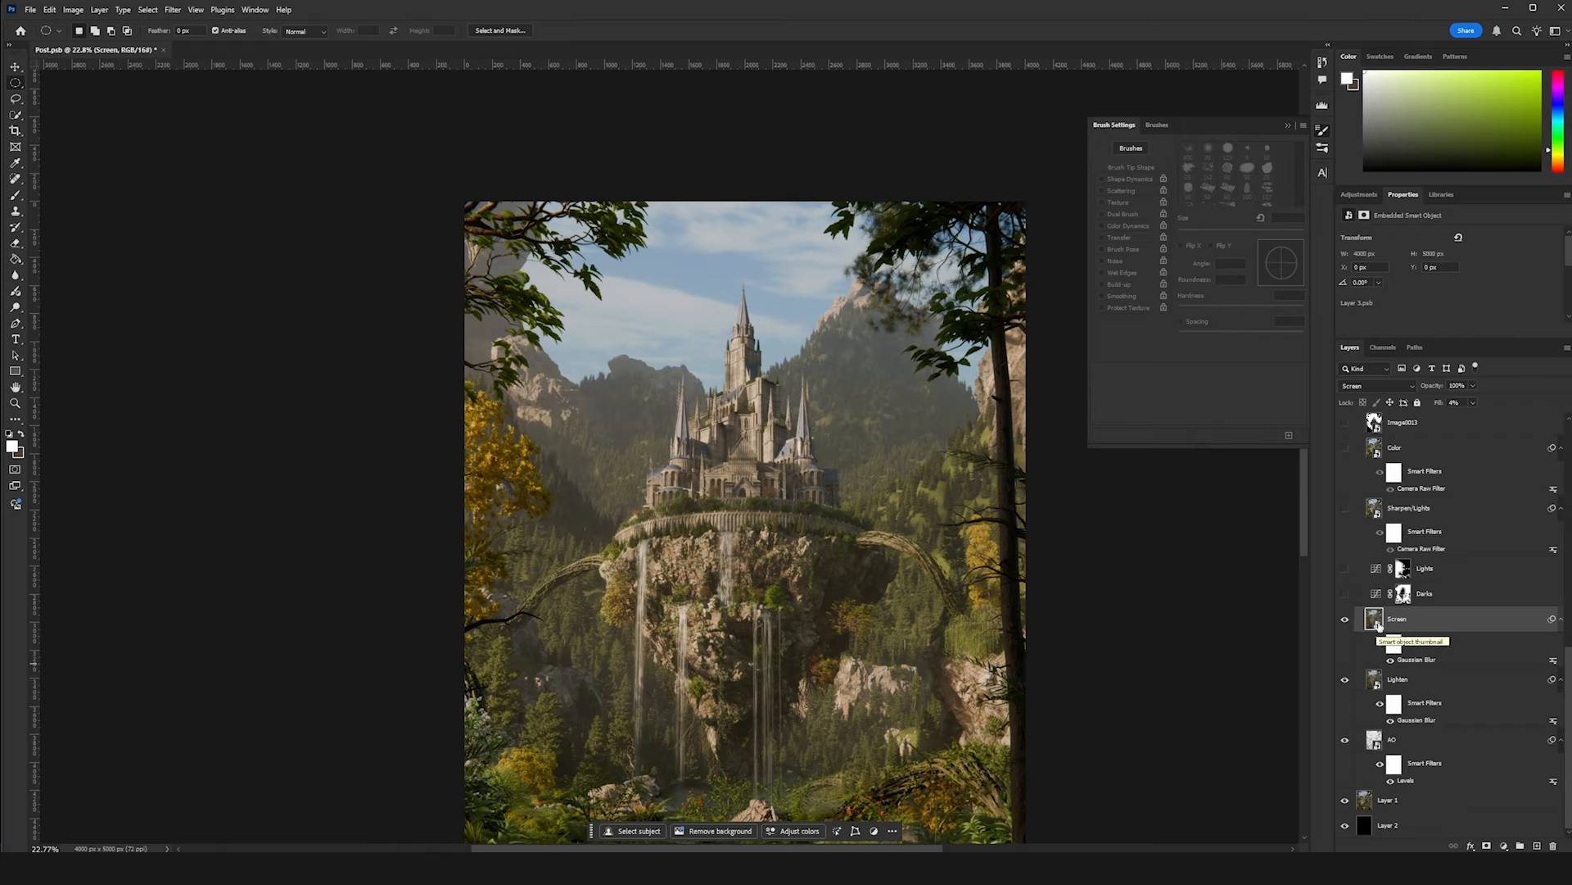
# - Compare the whole image with and without the Screen layer
pyautogui.click(1344, 620)
pyautogui.click(1344, 620)
pyautogui.scroll(-2, 749, 643)
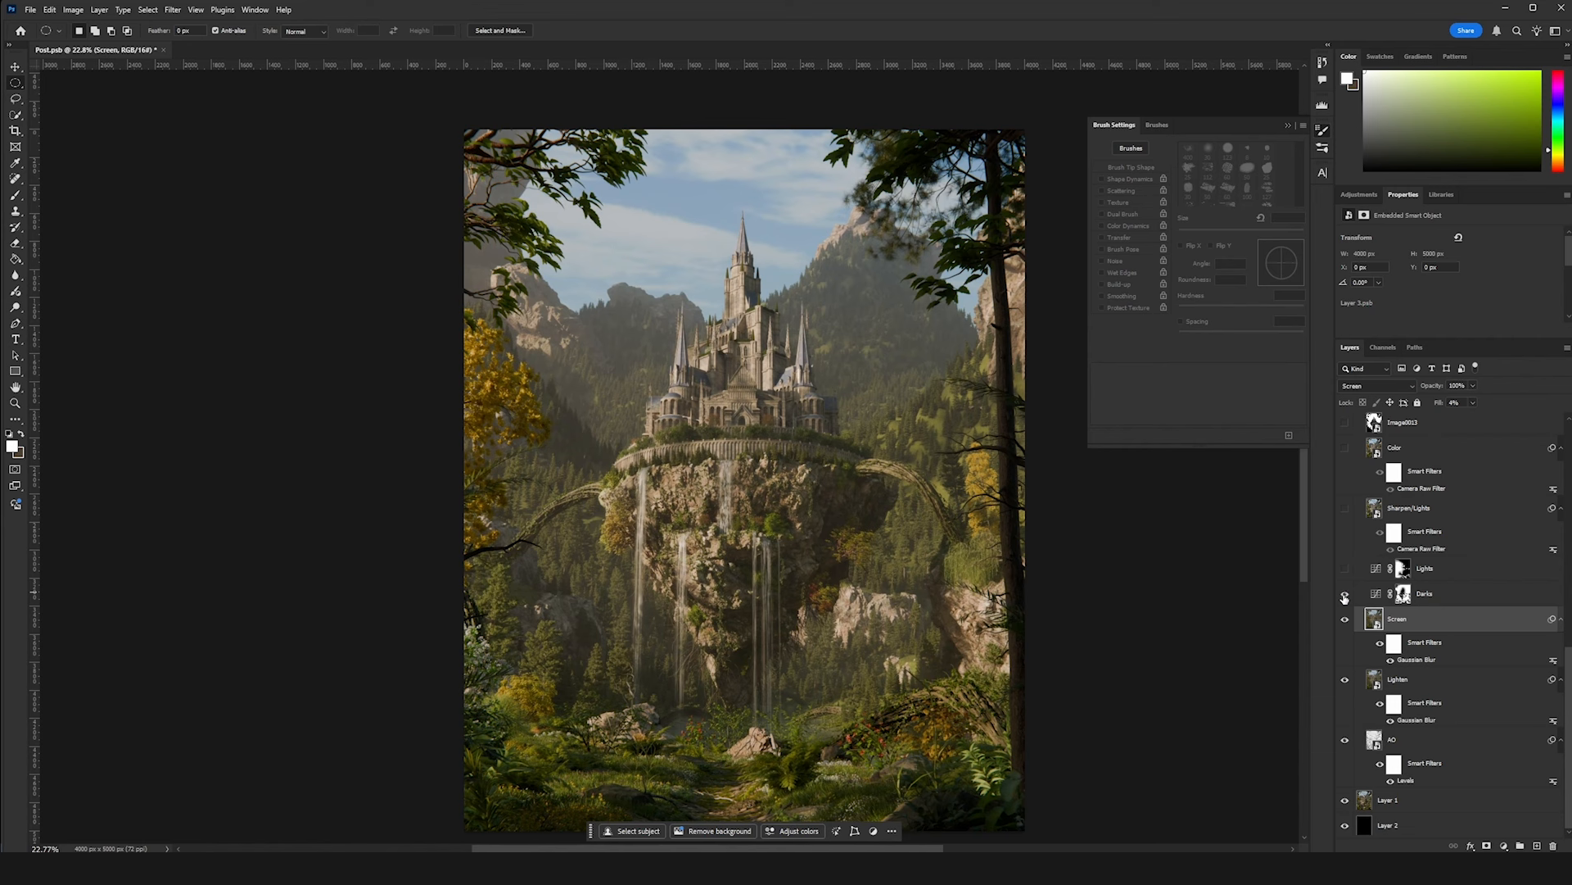
# - Show the Darks and Lights curves layers and check their effect on the castle scene
pyautogui.click(1344, 595)
pyautogui.click(1345, 571)
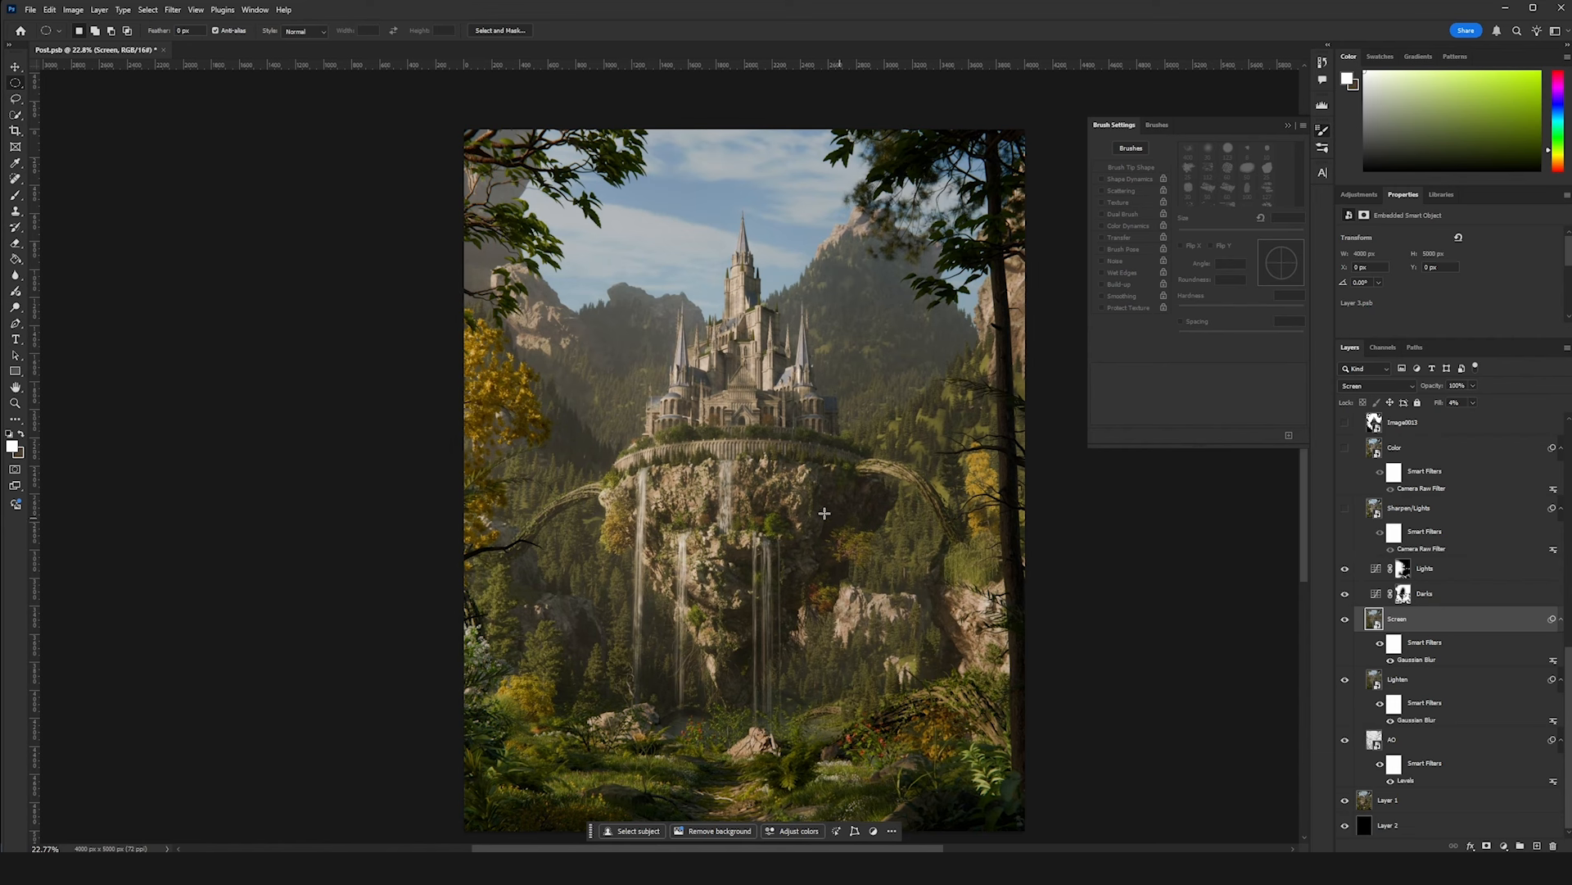
pyautogui.scroll(1, 803, 511)
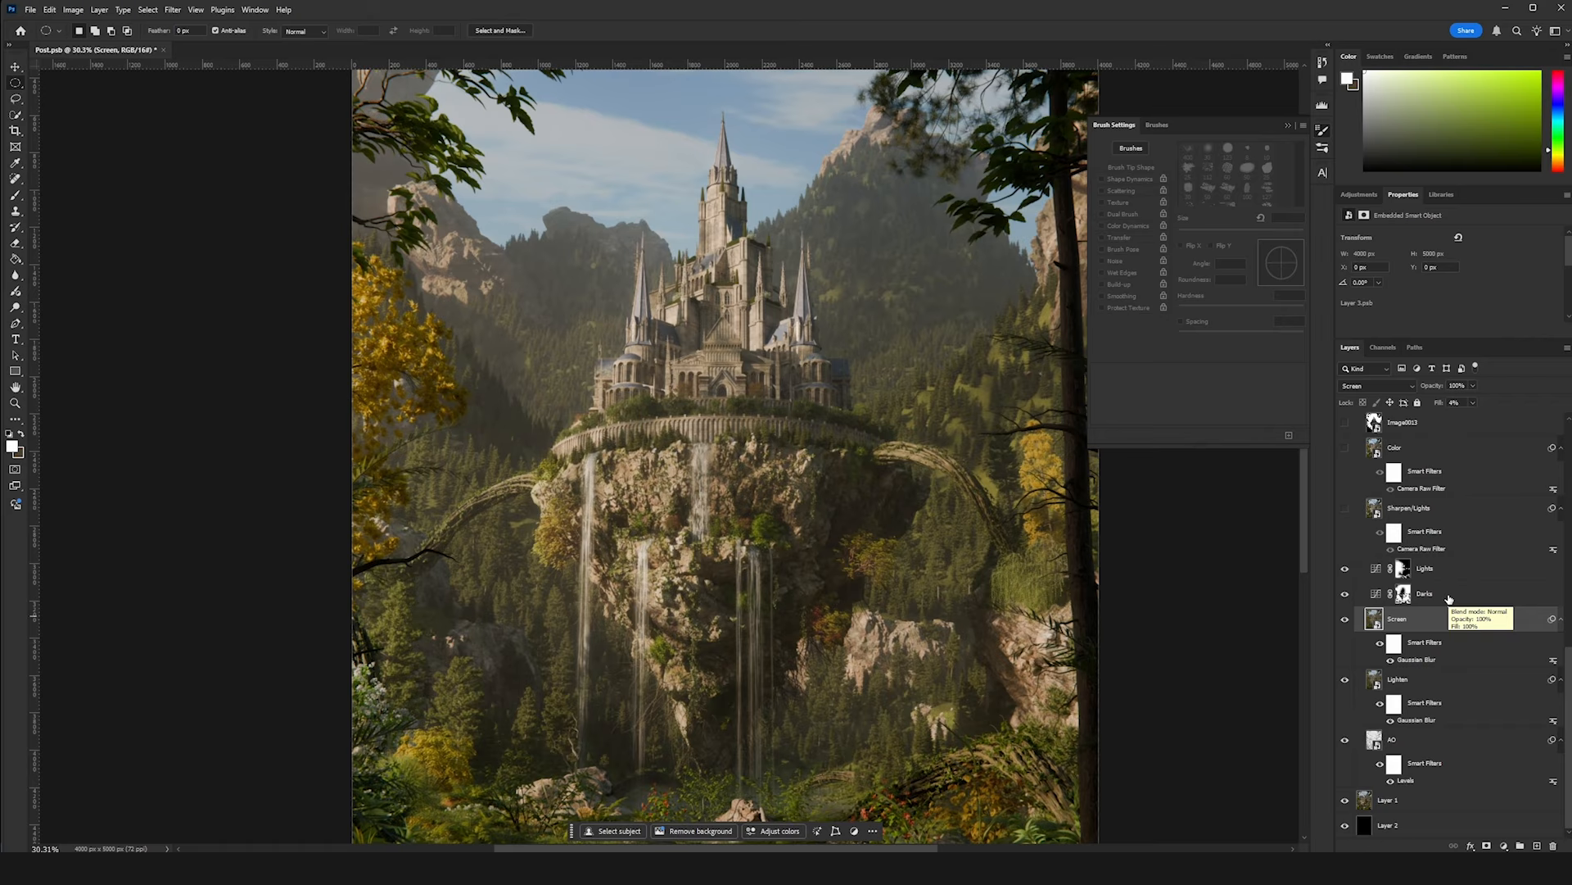
# - Select the Darks layer and enlarge the display of its curve so the whole graph is readable
pyautogui.click(1403, 593)
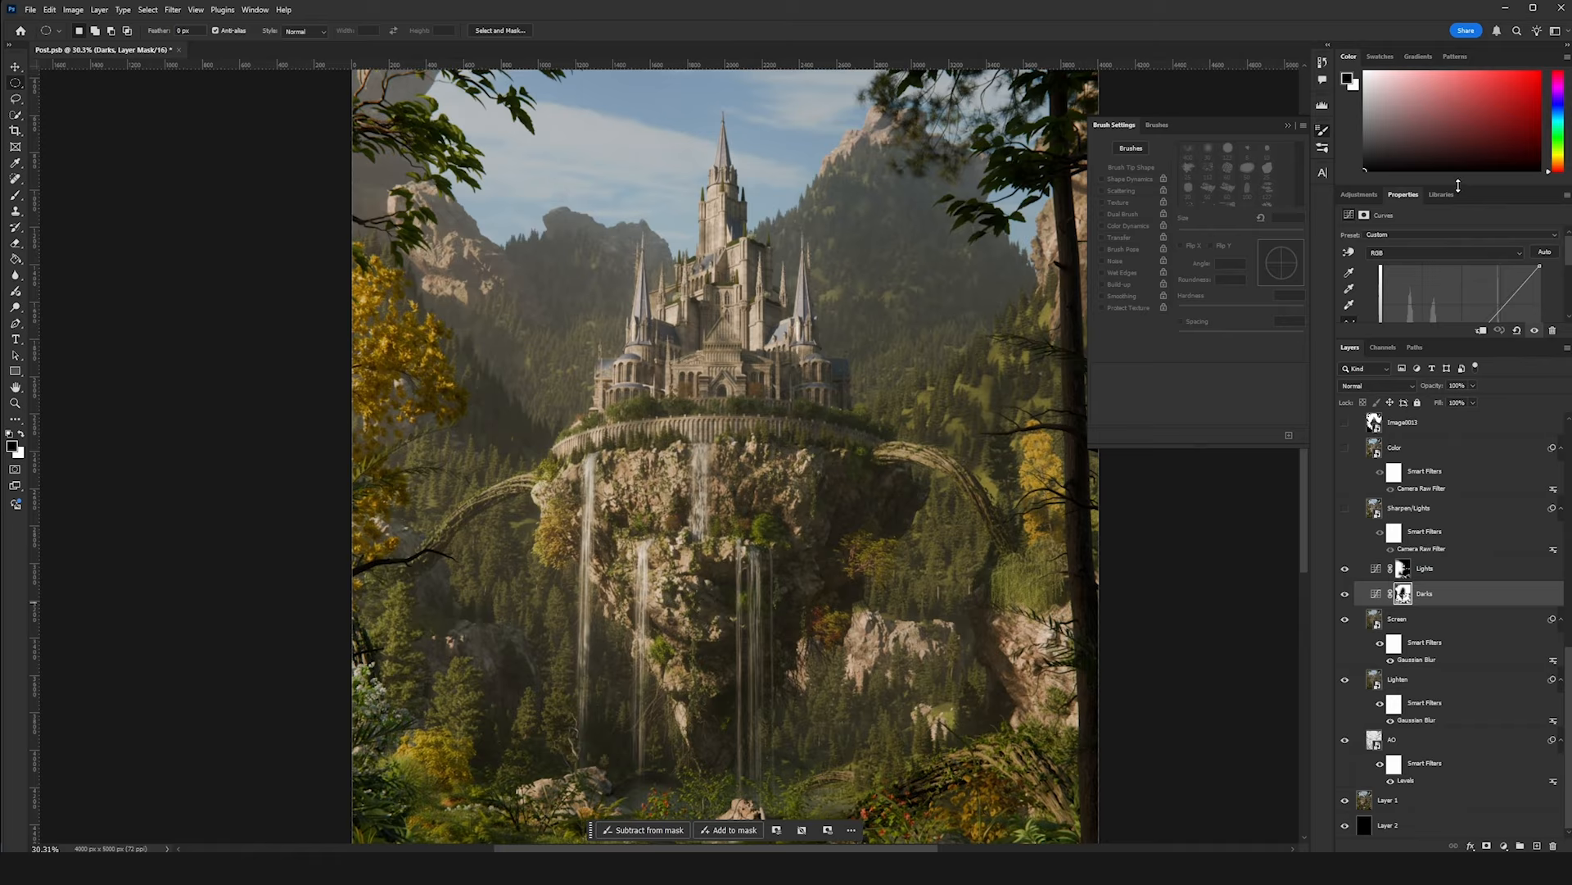
pyautogui.moveTo(1461, 181); pyautogui.dragTo(1461, 126)
pyautogui.moveTo(1458, 338); pyautogui.dragTo(1457, 425)
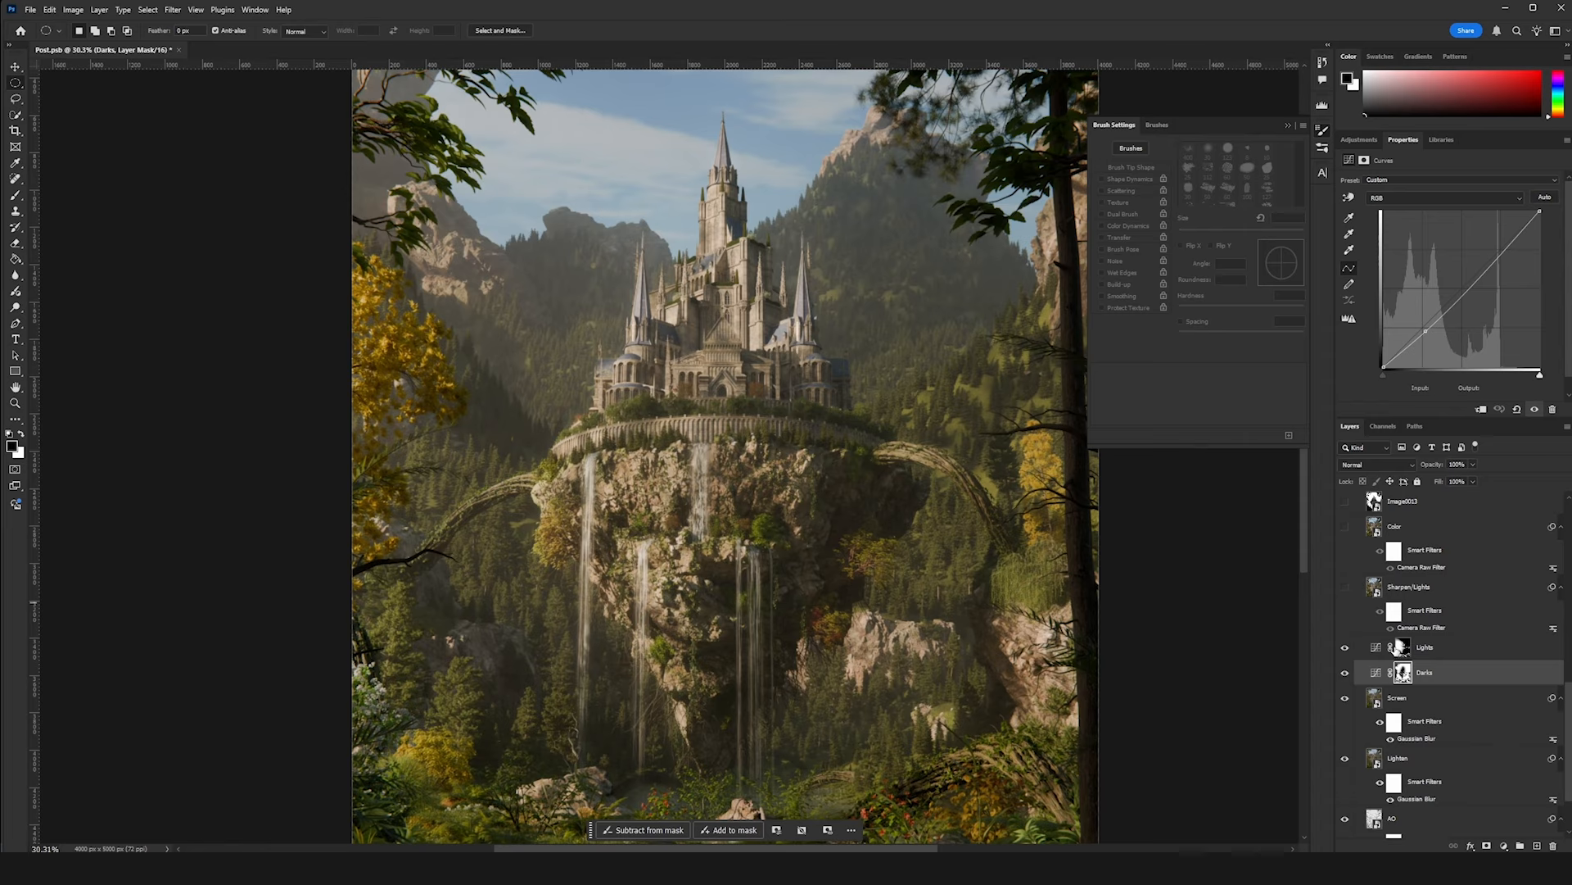
# - Compare the image with and without the Darks layer and inspect that layer's mask
pyautogui.click(1344, 673)
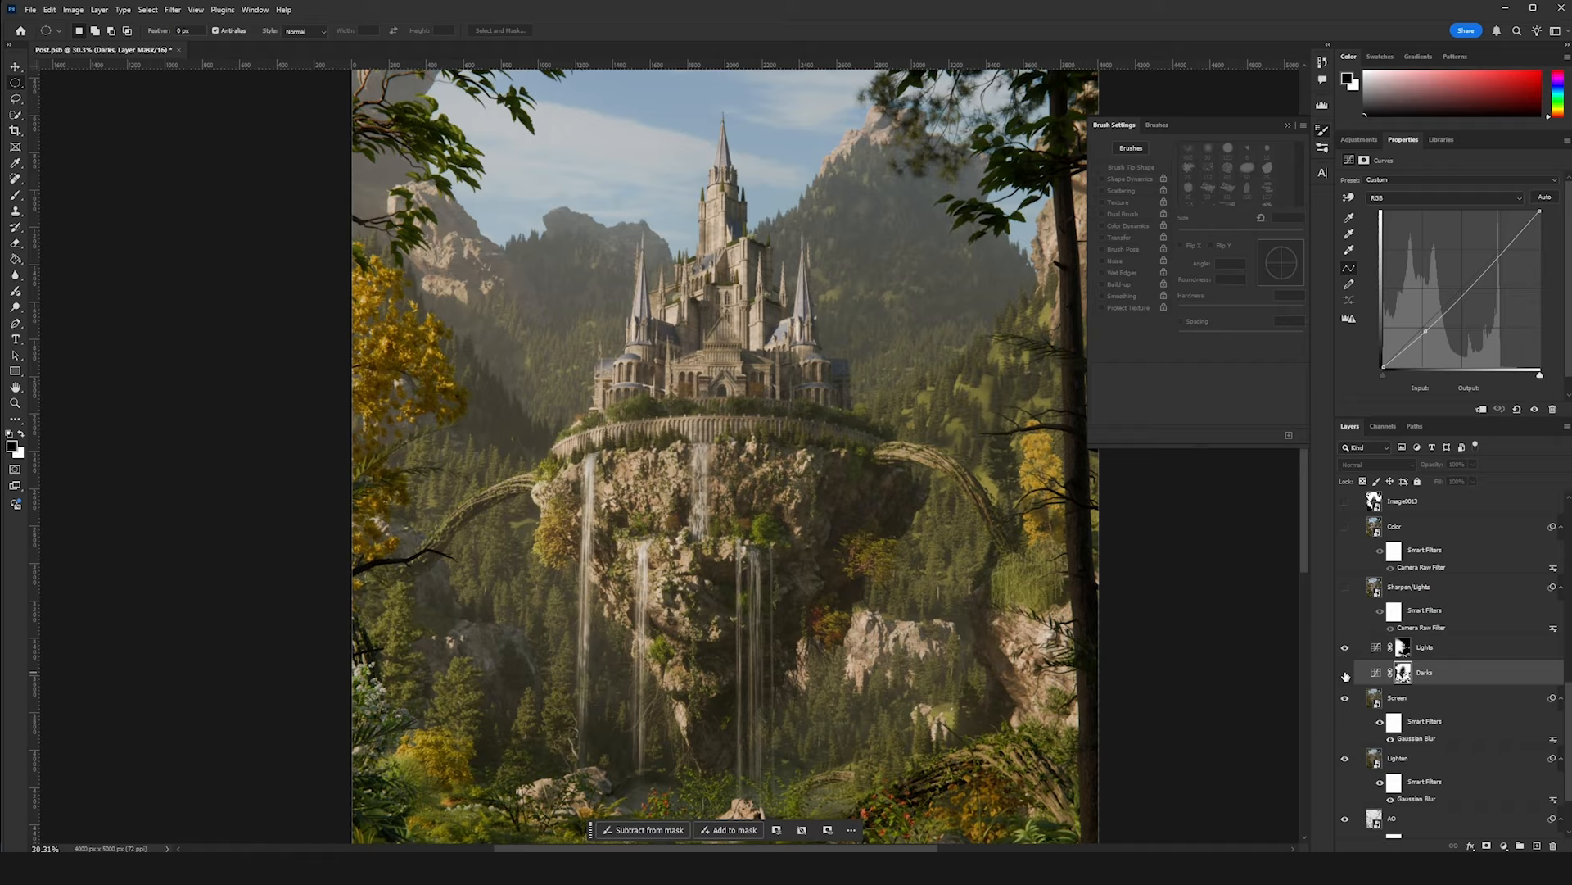
pyautogui.click(1345, 673)
pyautogui.click(1345, 673)
pyautogui.click(1345, 673)
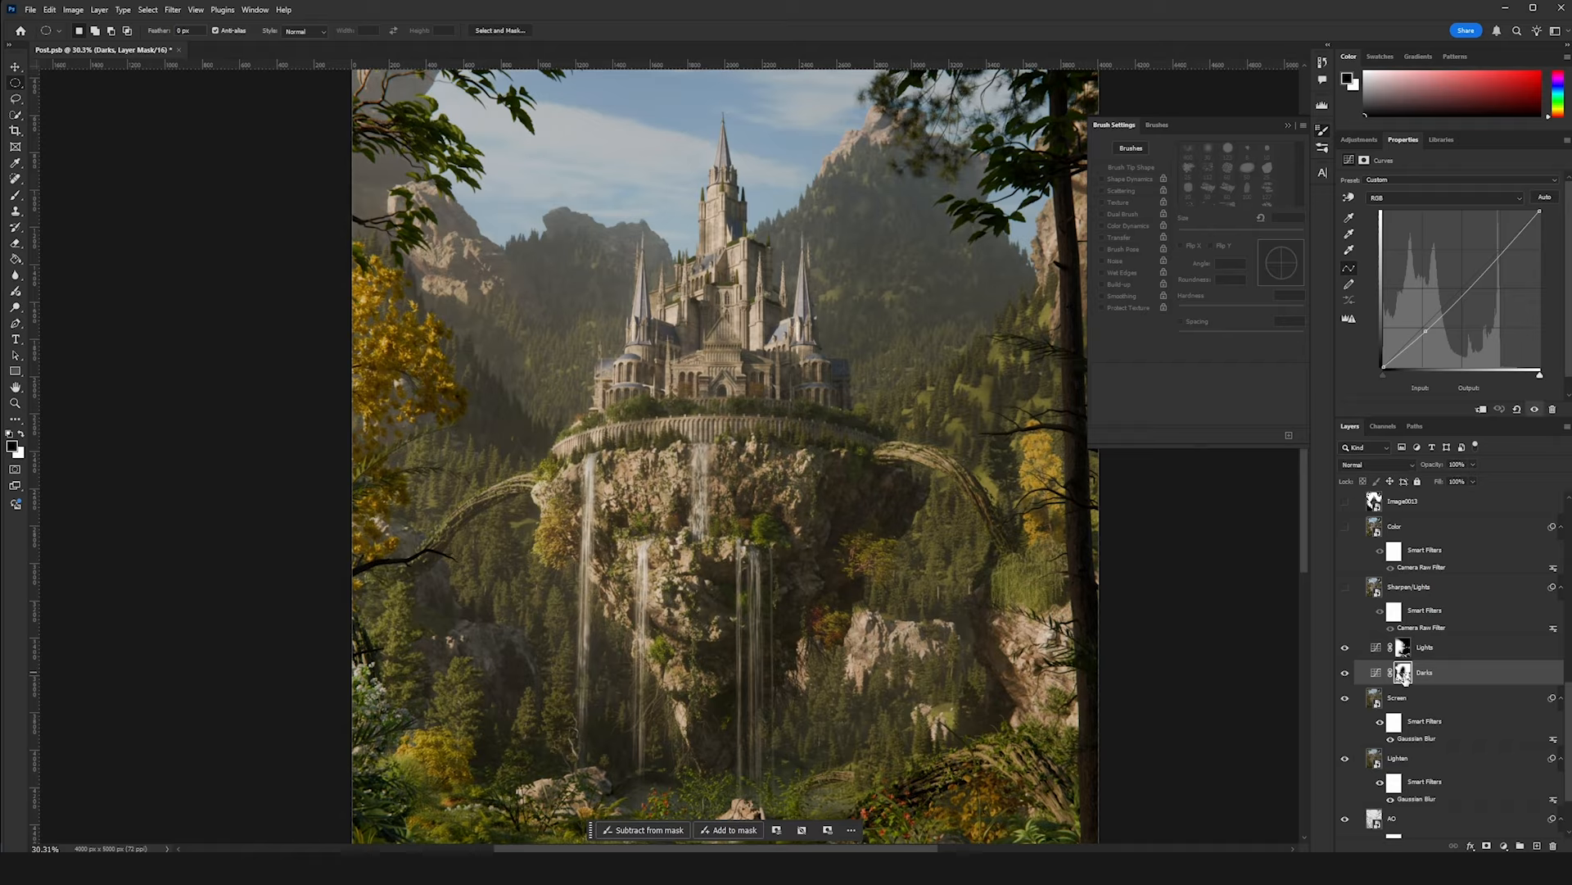
pyautogui.click(1403, 673)
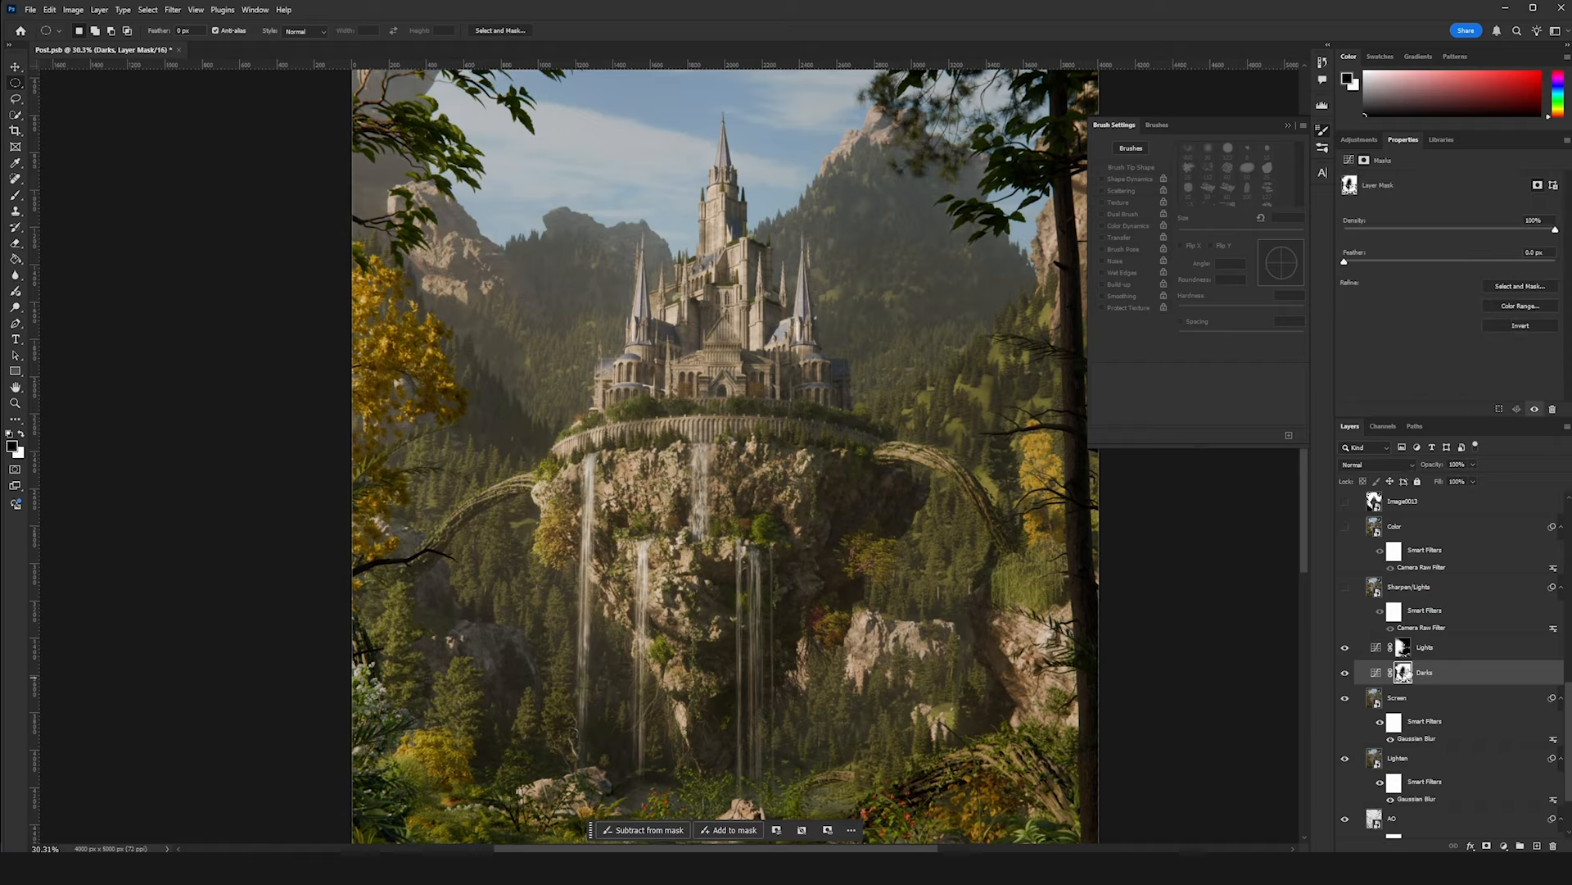
# - Hide the Lights and Darks layers and add a new Curves adjustment layer above Darks
pyautogui.scroll(-1, 1405, 670)
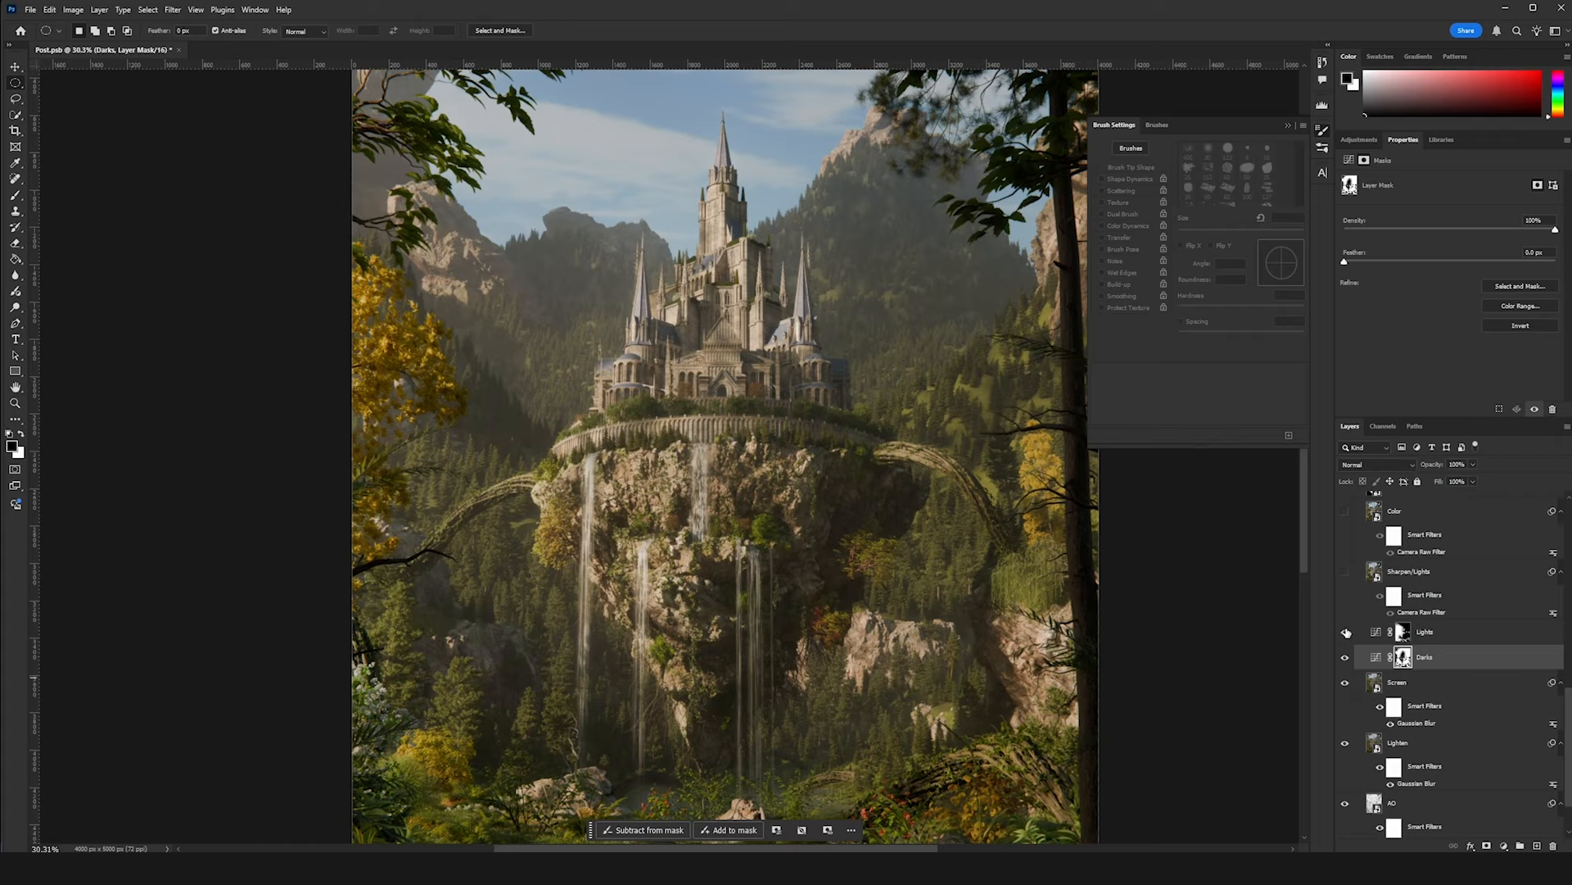
pyautogui.moveTo(1346, 633); pyautogui.dragTo(1344, 658)
pyautogui.click(1369, 141)
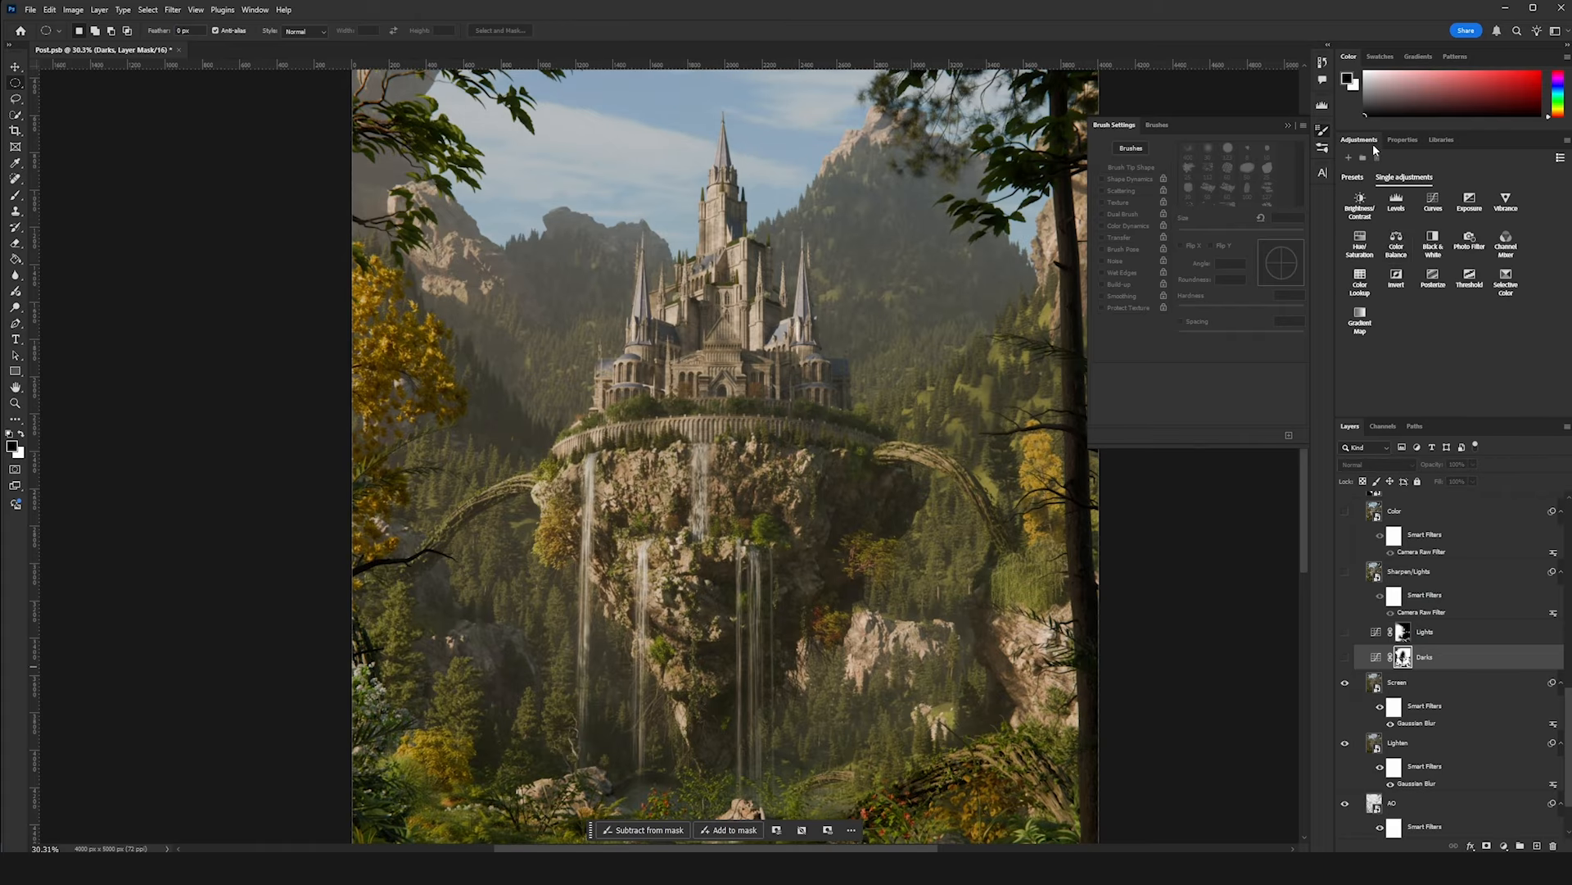
pyautogui.click(1434, 203)
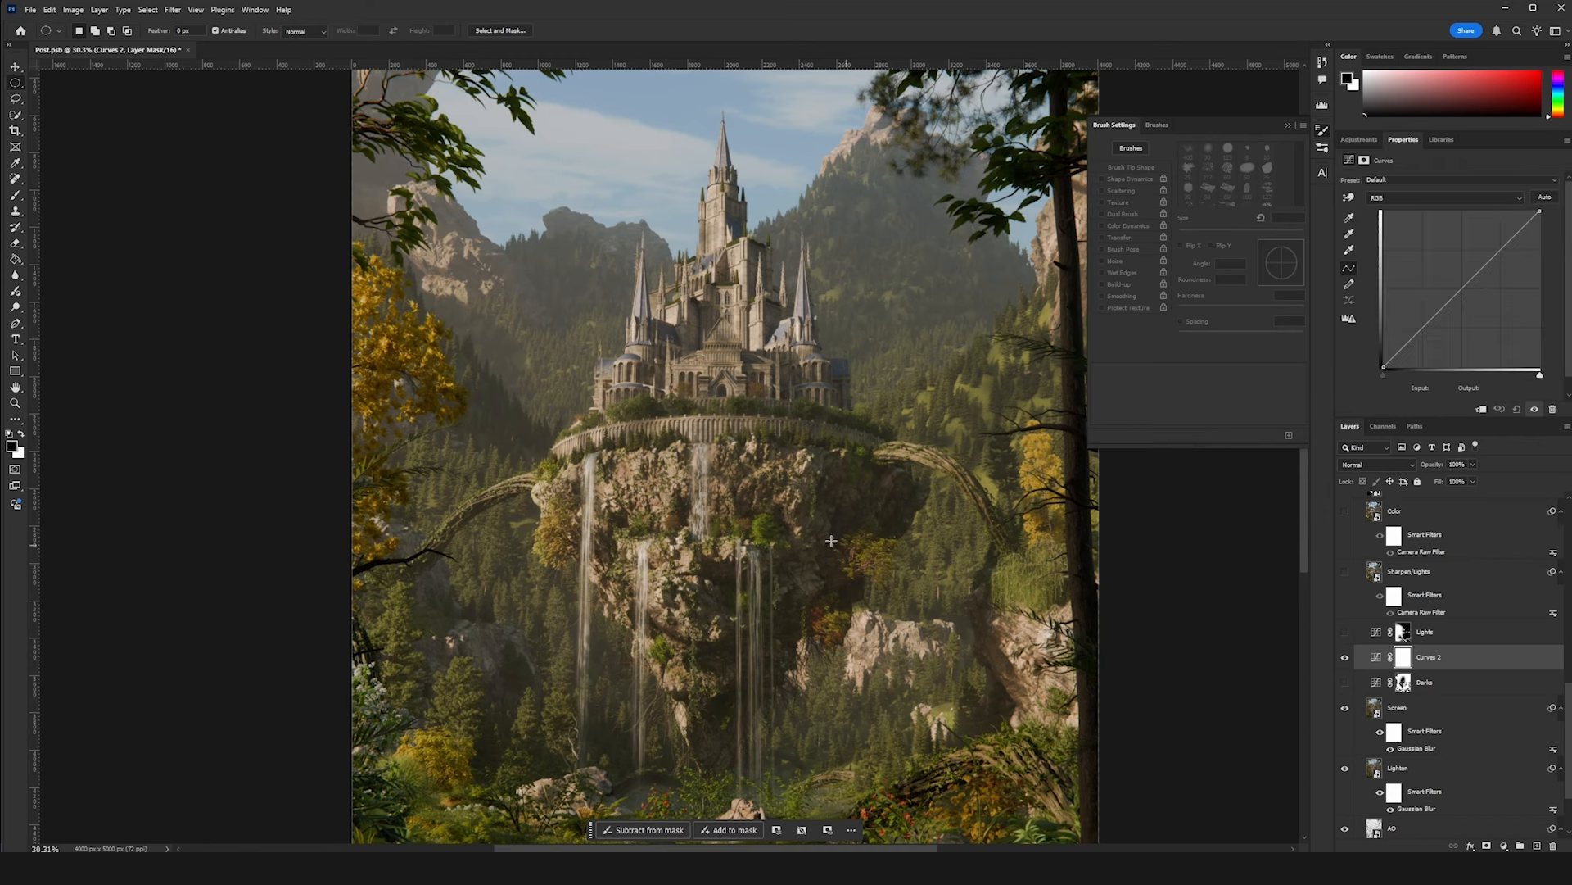
# - Pull the shadow part of the new layer's RGB curve slightly down to darken the image
pyautogui.hotkey('ctrl', '0')
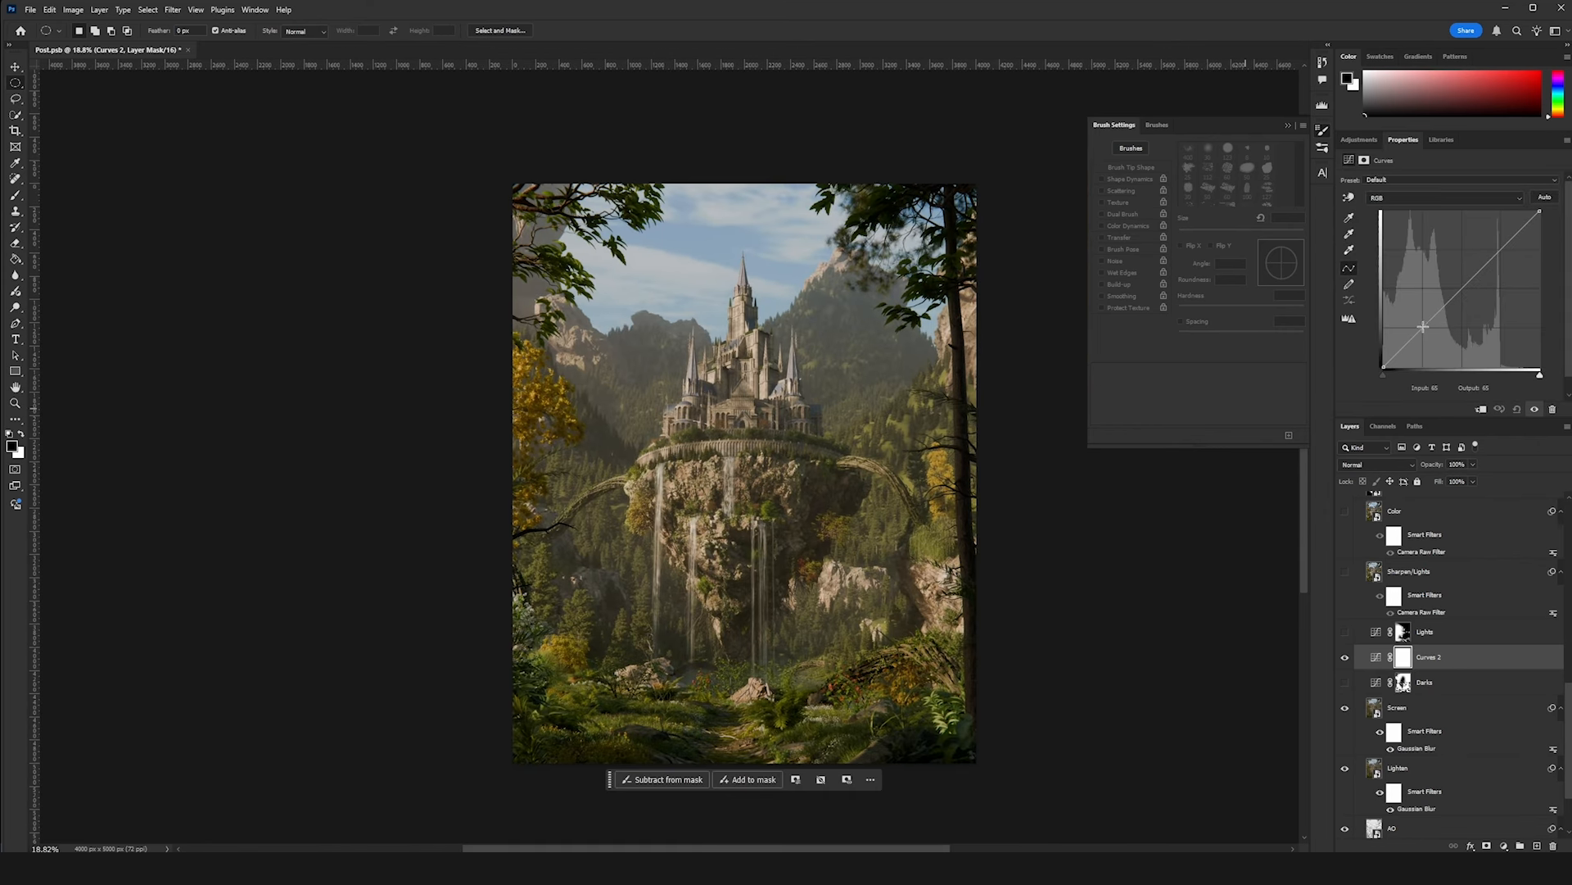
pyautogui.moveTo(1429, 322); pyautogui.dragTo(1424, 331)
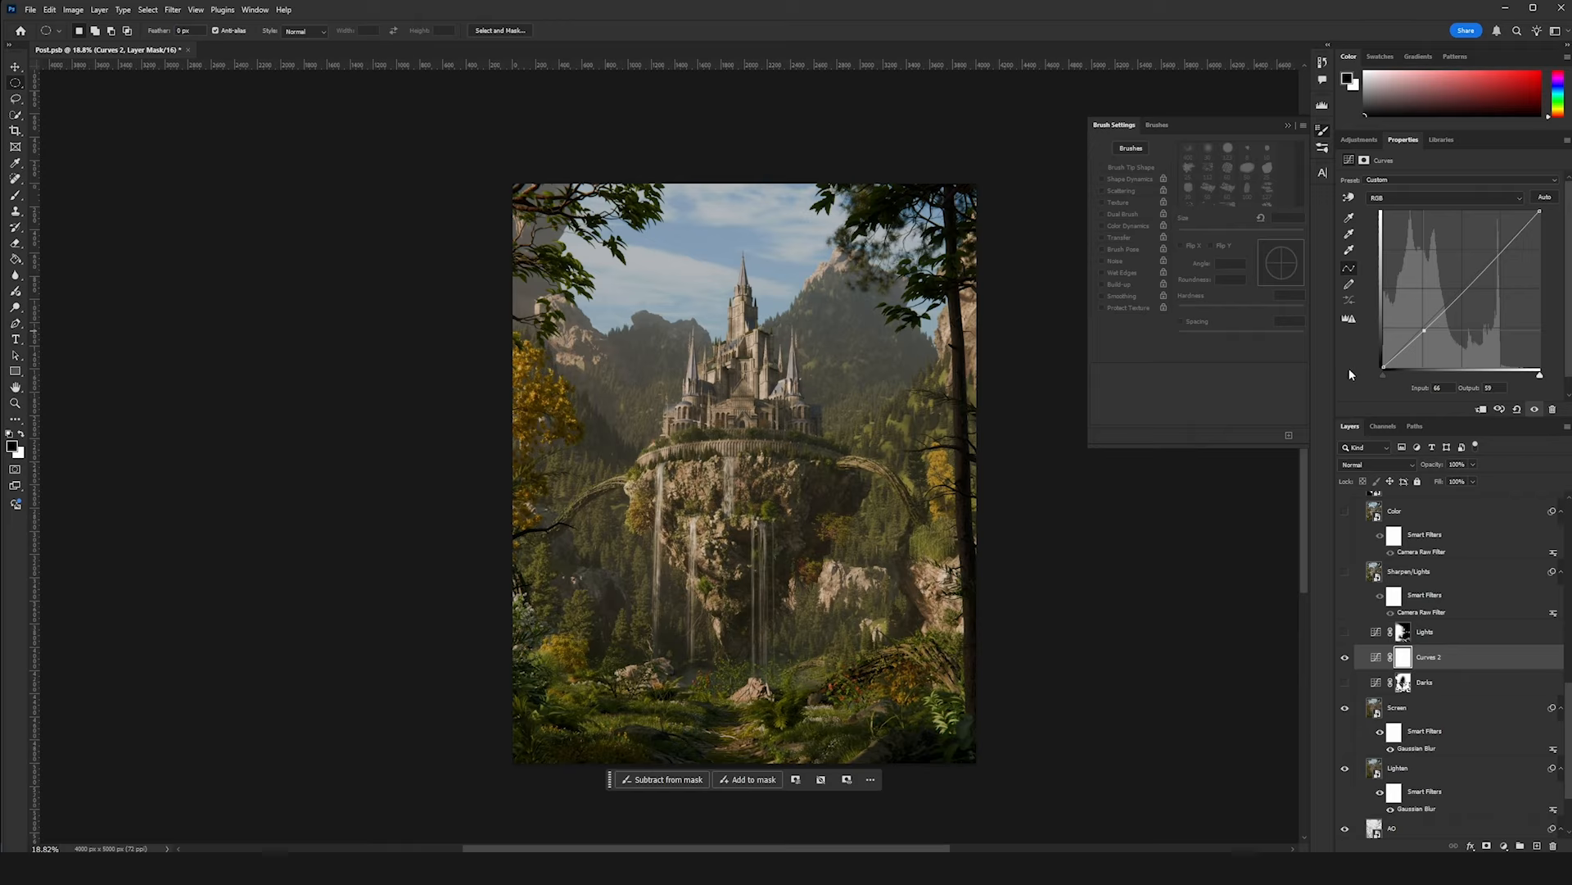
pyautogui.moveTo(1425, 331); pyautogui.dragTo(1425, 333)
# - Target the new Curves layer's mask with a soft brush of 200 px size and 0% hardness
pyautogui.click(1405, 659)
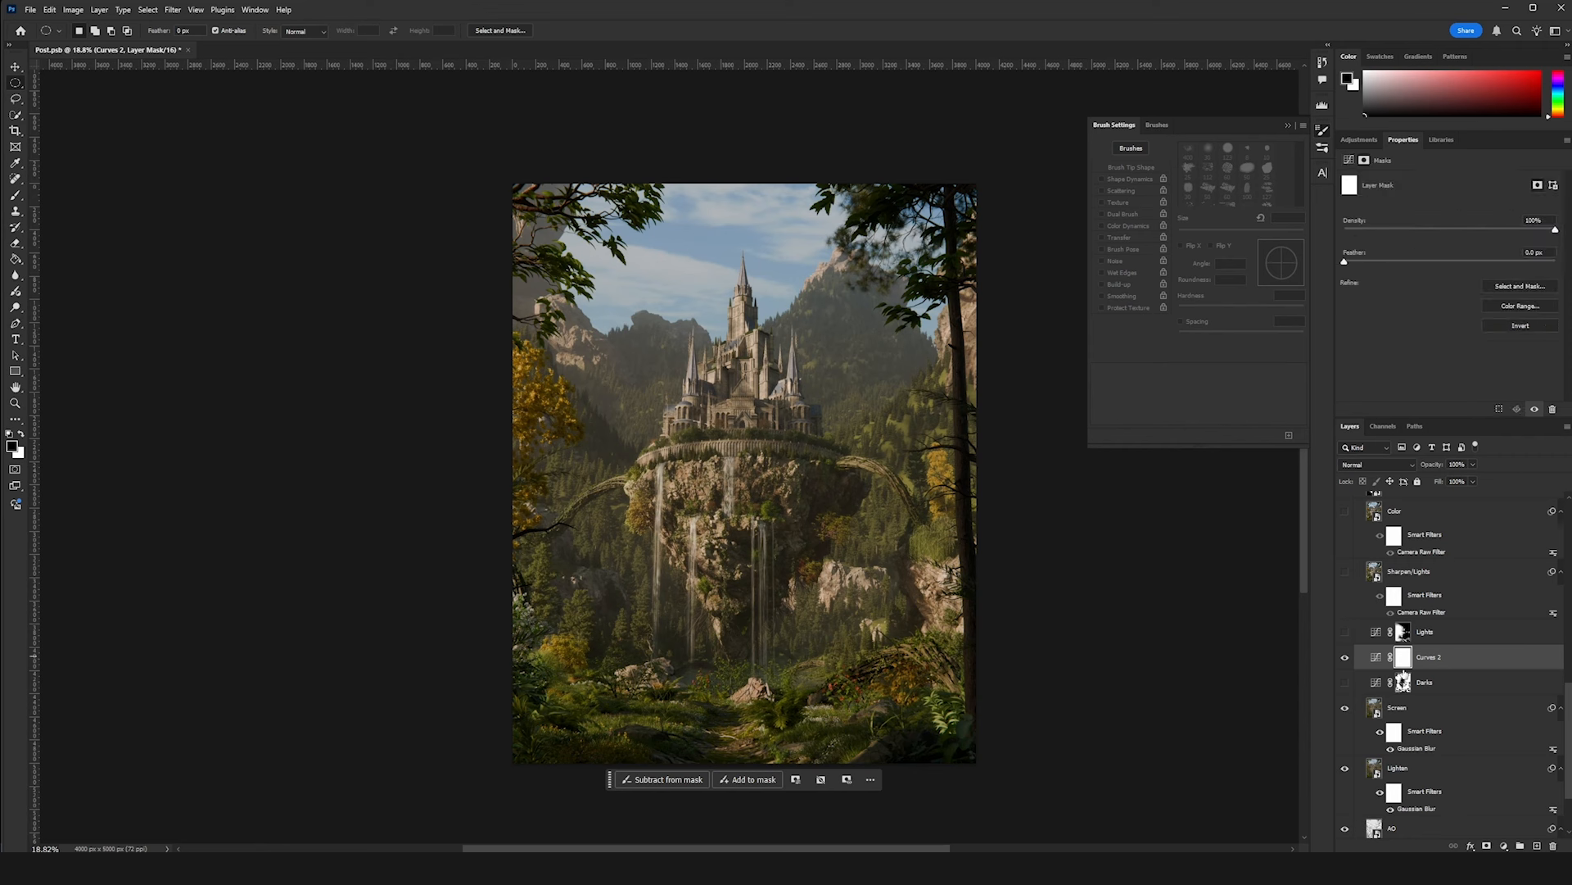
pyautogui.press('b')
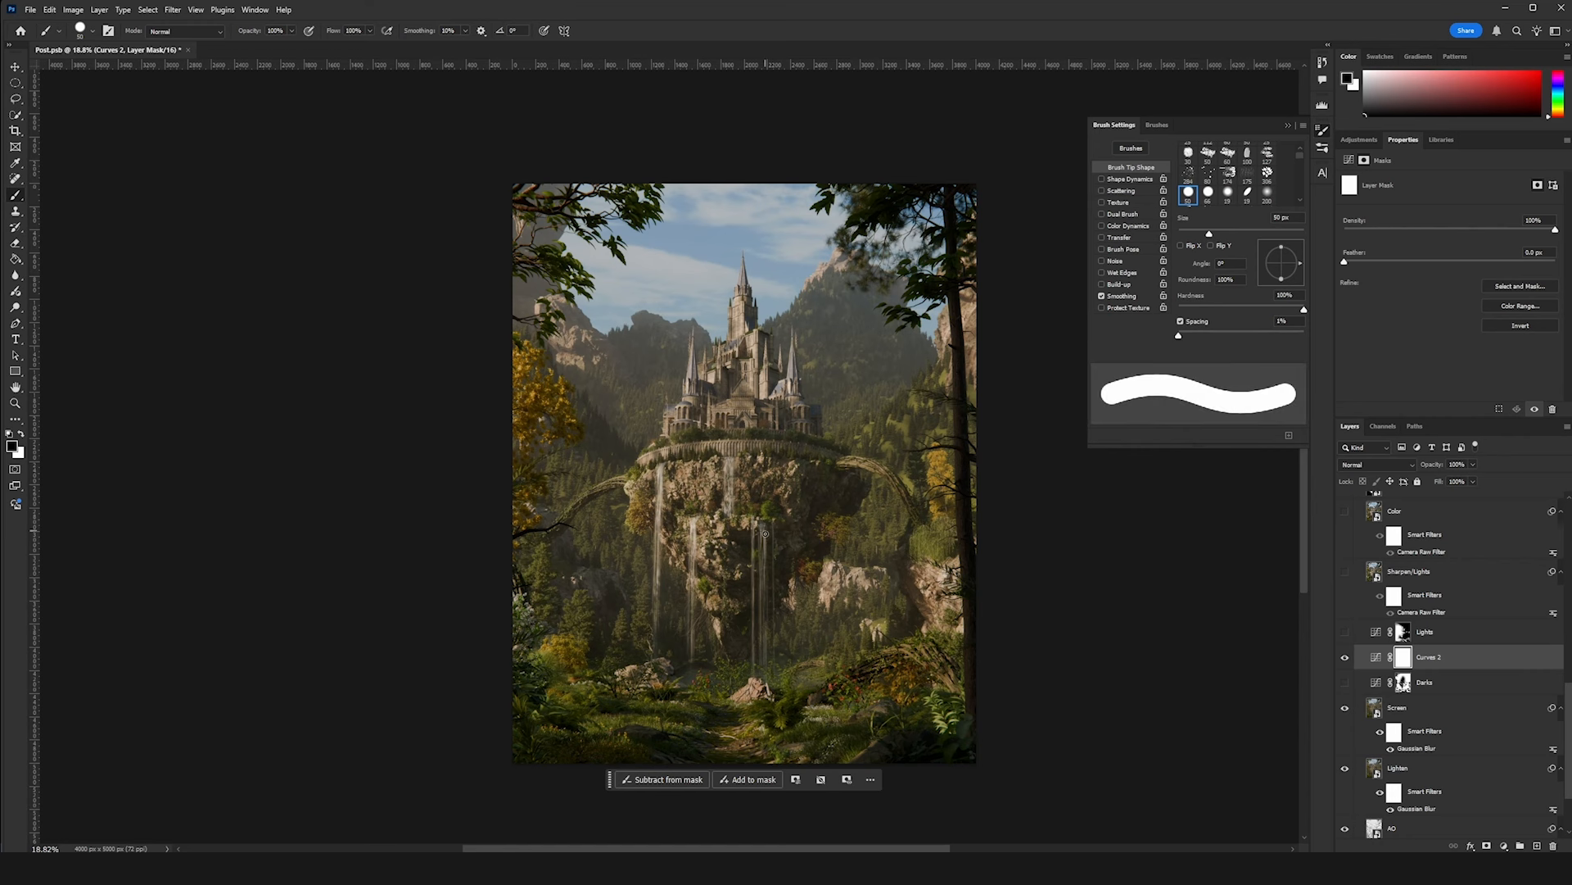
pyautogui.press(']')
pyautogui.press(']')
pyautogui.press(']')
pyautogui.press(']')
pyautogui.press(']')
pyautogui.press(']')
pyautogui.press(']')
pyautogui.press(']')
pyautogui.press(']')
pyautogui.moveTo(1220, 308); pyautogui.dragTo(1180, 310)
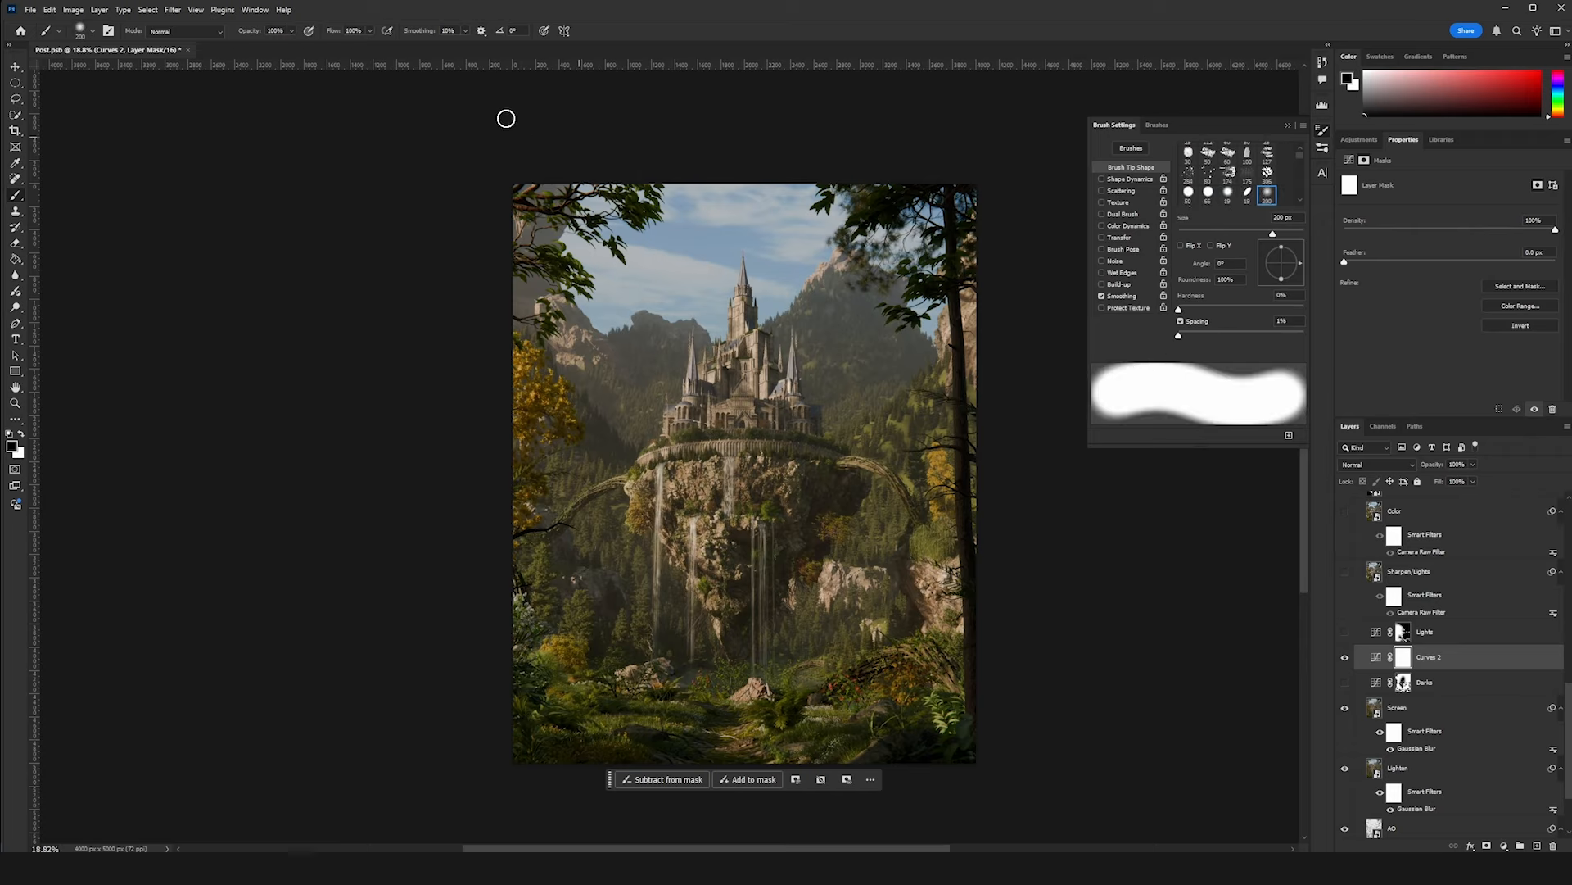
# - Set the brush flow to 25% and its size to 1100 px
pyautogui.click(353, 30)
pyautogui.press(']')
pyautogui.press(']')
pyautogui.press(']')
pyautogui.press(']')
pyautogui.press(']')
pyautogui.press(']')
pyautogui.press(']')
pyautogui.press(']')
pyautogui.press(']')
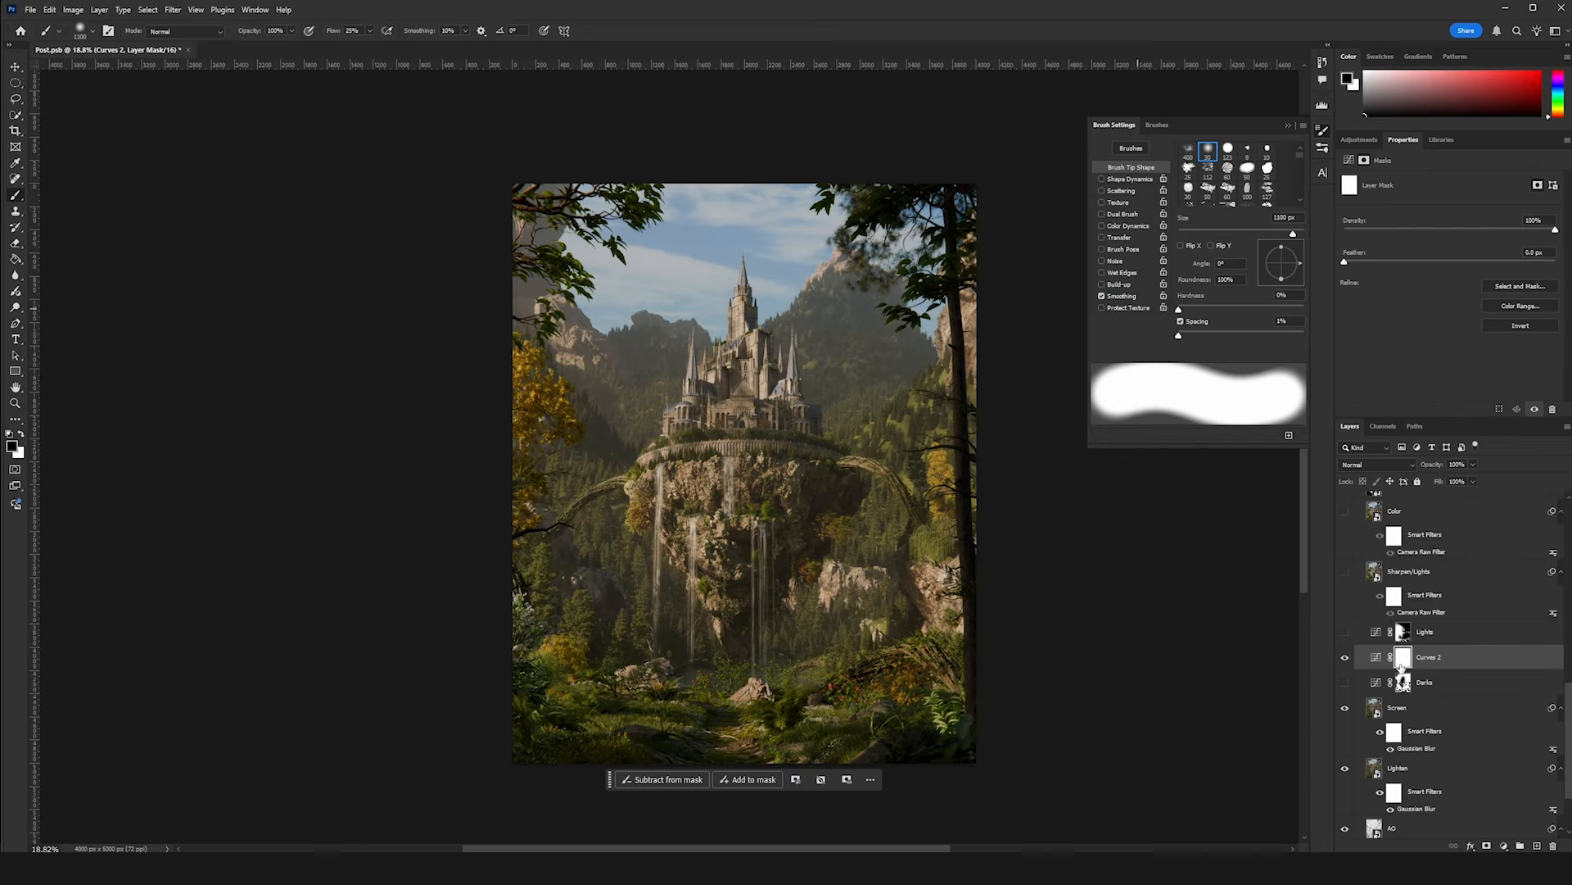
# - Reduce the brush size to 400 px and try masking the castle out of the new Curves layer, undoing the stroke
pyautogui.scroll(2, 733, 532)
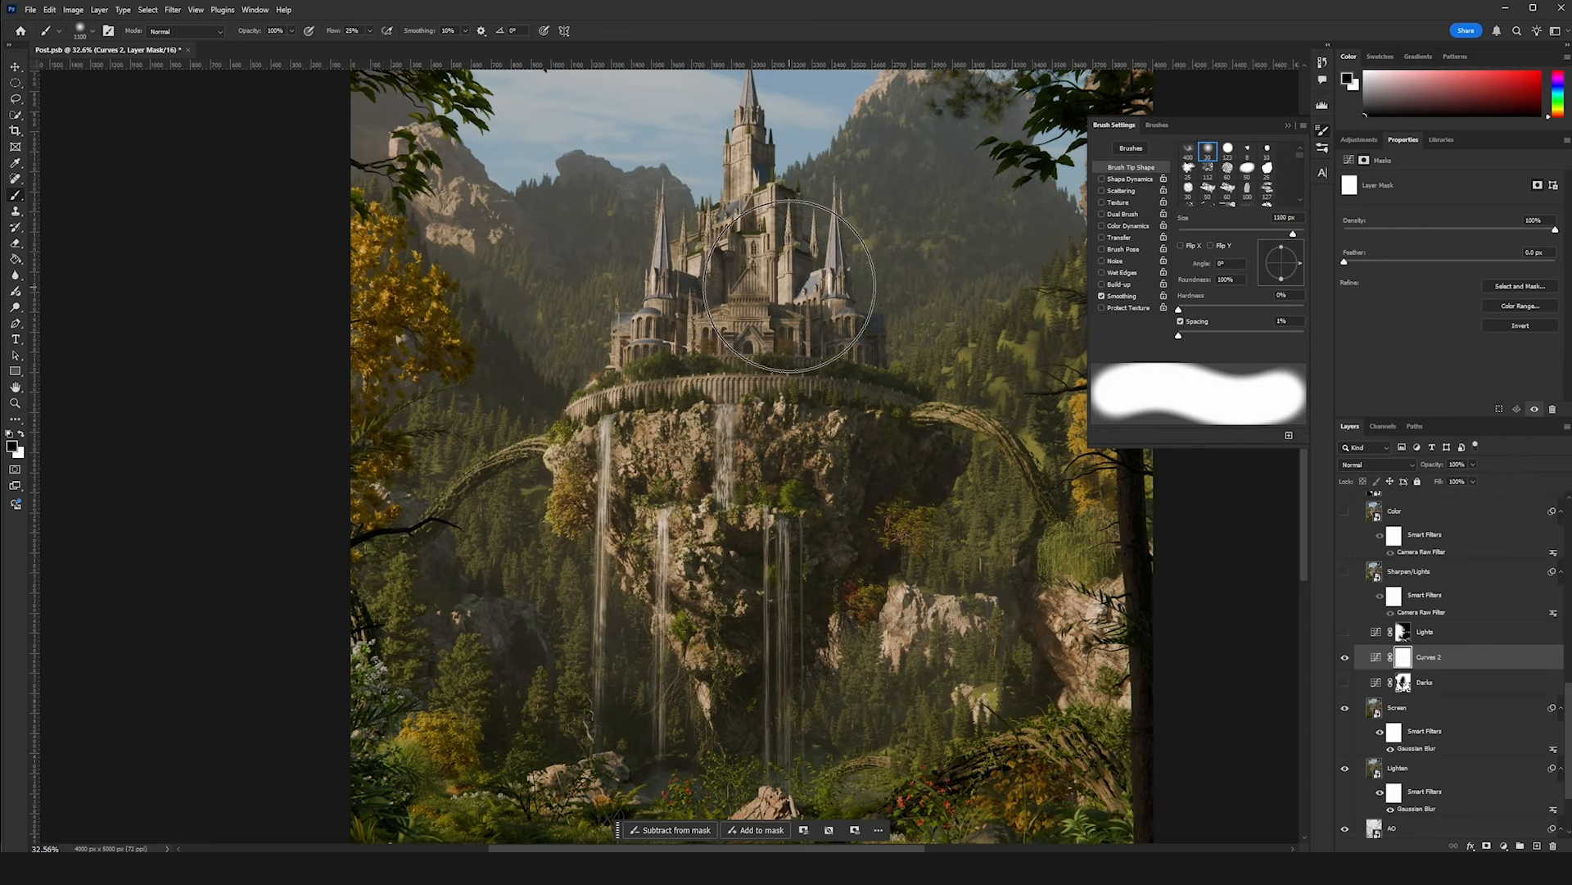
pyautogui.scroll(-1, 807, 323)
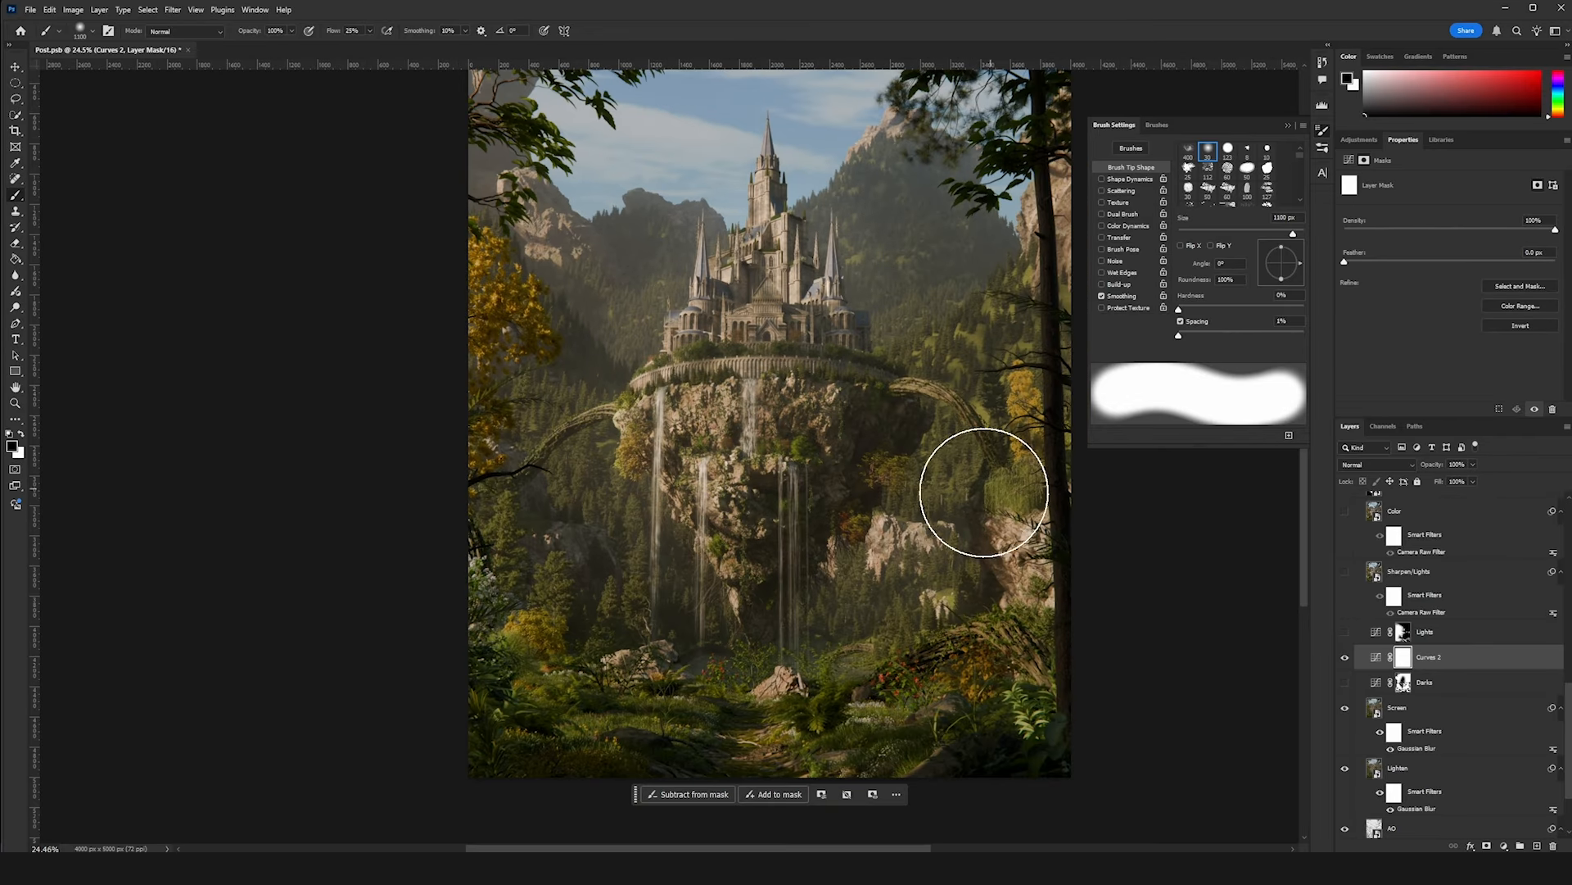
pyautogui.hotkey('ctrl', 'z')
pyautogui.press('[')
pyautogui.press('[')
pyautogui.press('[')
pyautogui.press('[')
pyautogui.press('[')
pyautogui.press('[')
pyautogui.press('[')
pyautogui.press('[')
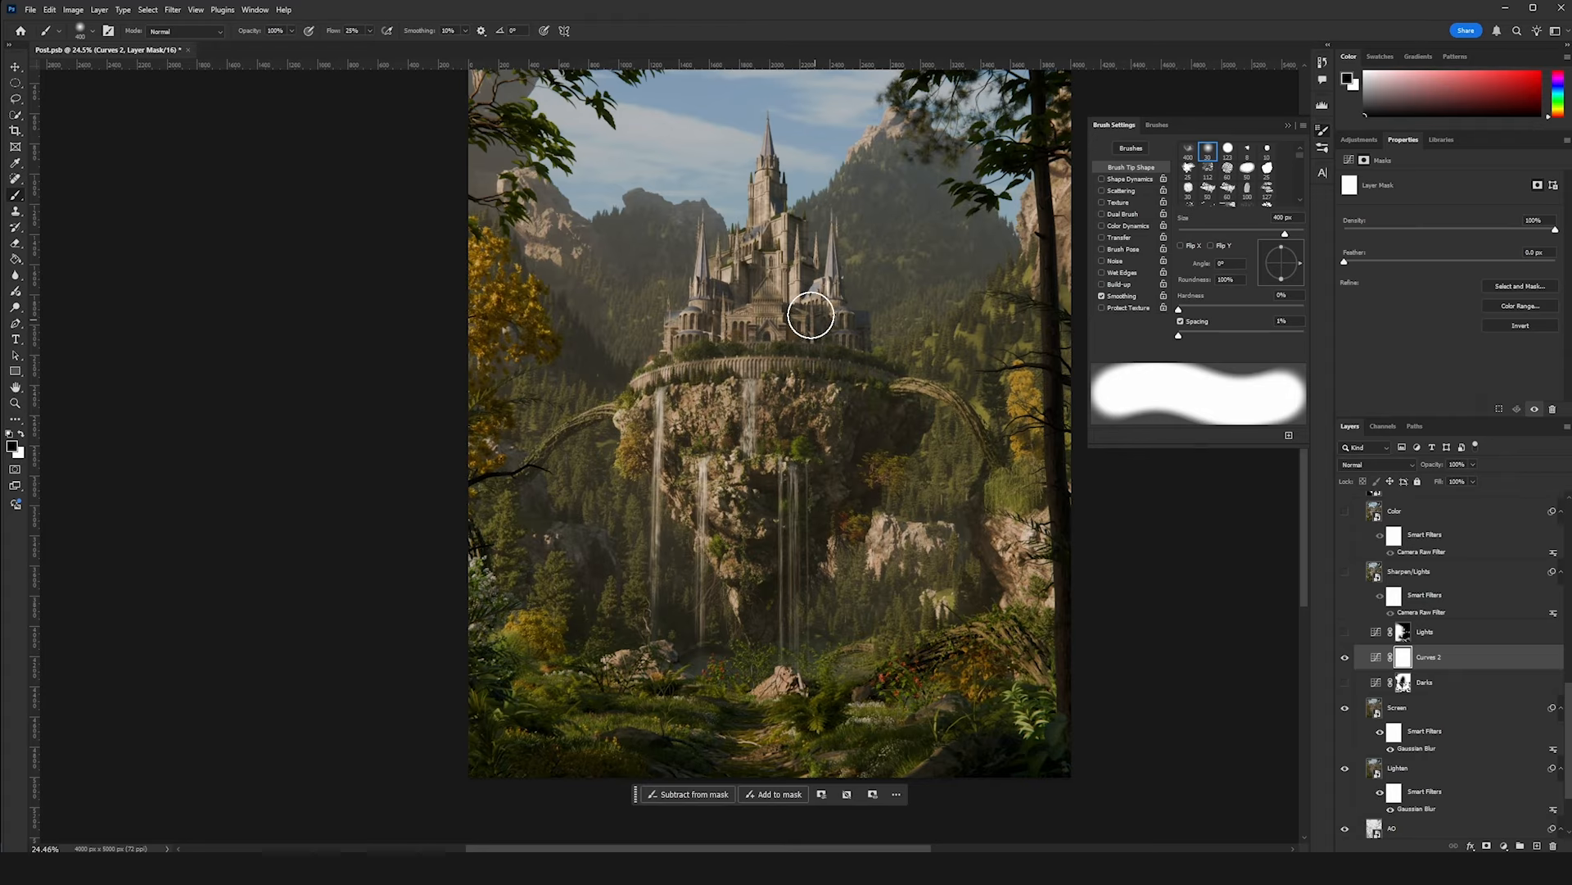
pyautogui.moveTo(723, 289)
pyautogui.mouseDown()
pyautogui.moveTo(790, 326)
pyautogui.moveTo(794, 390)
pyautogui.mouseUp()
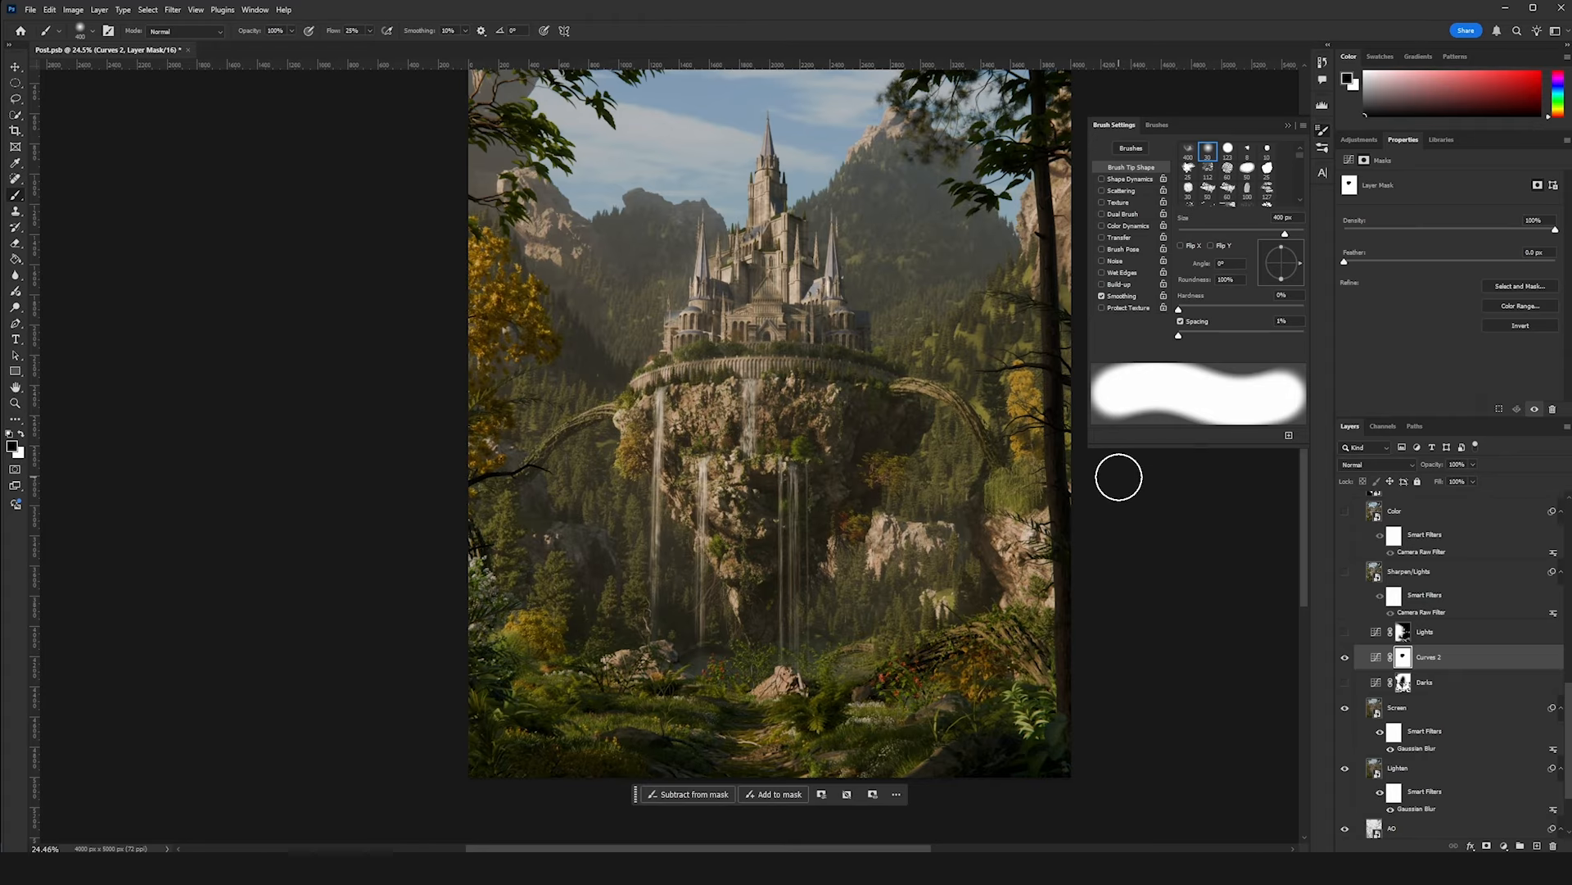
pyautogui.hotkey('ctrl', 'z')
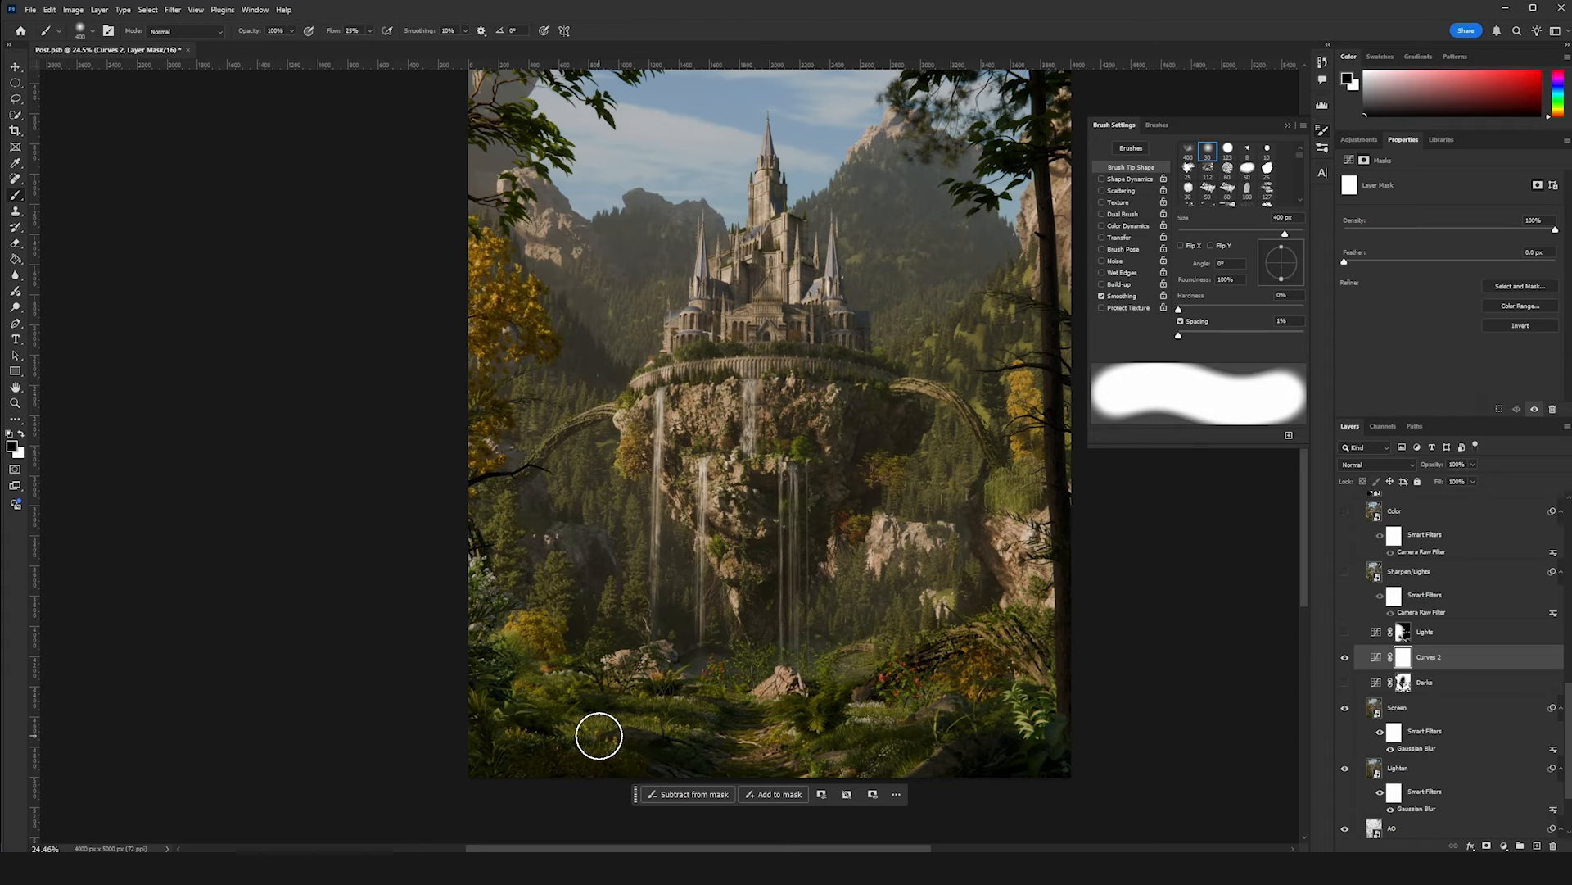
# - Paint lightly over the foreground grass on the Curves mask with a smaller brush, and lower the flow to 5%
pyautogui.press('[')
pyautogui.press('[')
pyautogui.moveTo(602, 732)
pyautogui.mouseDown()
pyautogui.moveTo(709, 740)
pyautogui.moveTo(611, 720)
pyautogui.mouseUp()
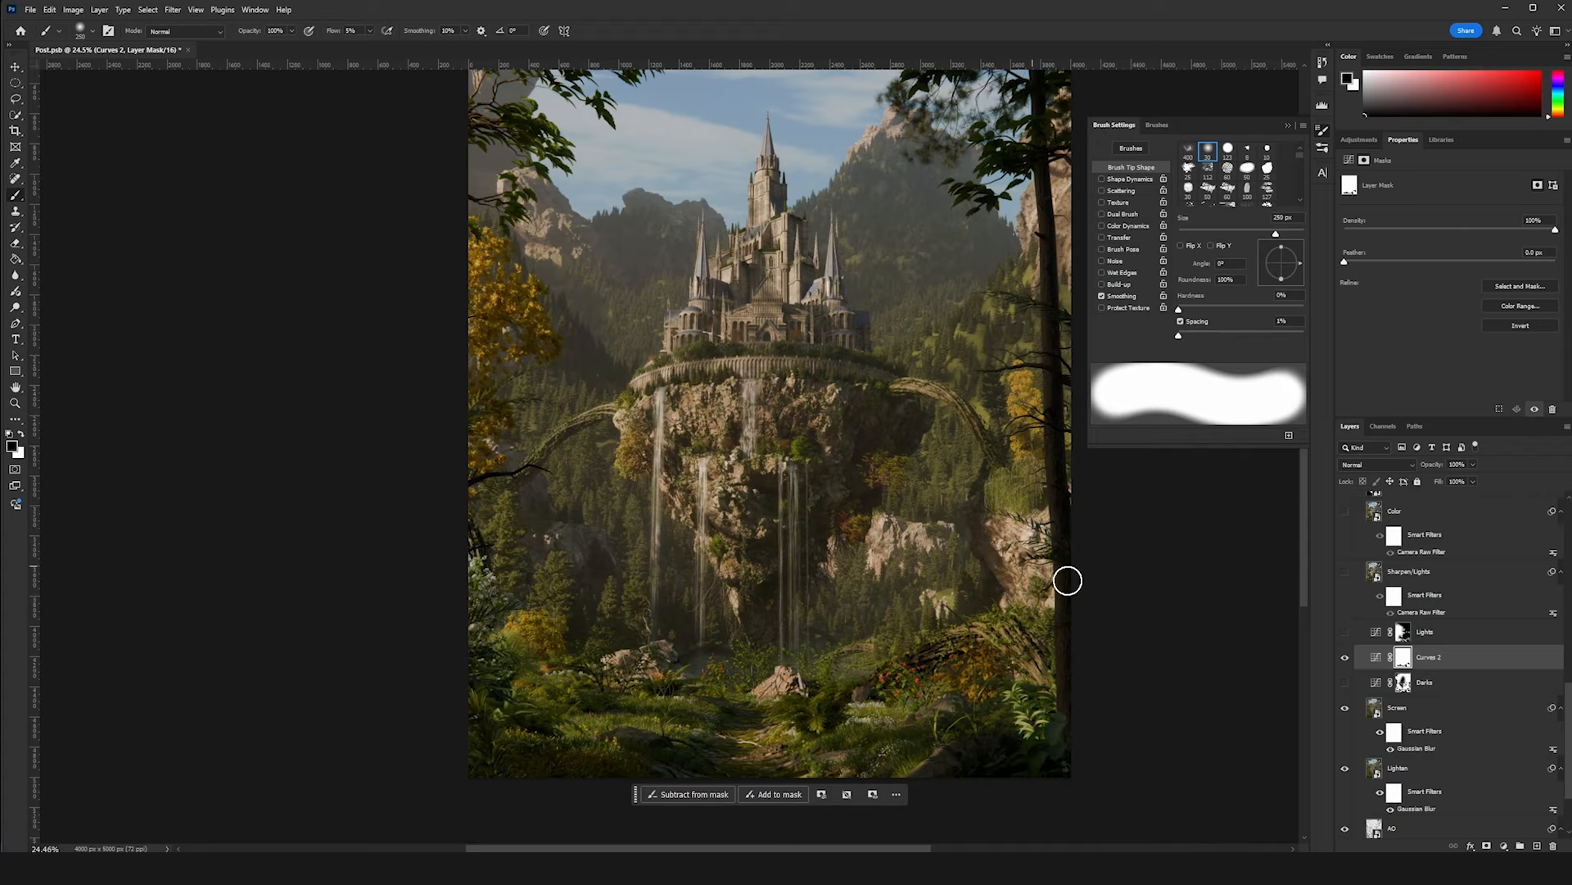
# - Mask the castle, cliff and left side of the scene out of the Curves layer, enlarging the brush in stages to 1000 px
pyautogui.press(']')
pyautogui.press(']')
pyautogui.press(']')
pyautogui.moveTo(679, 404)
pyautogui.mouseDown()
pyautogui.moveTo(719, 479)
pyautogui.moveTo(713, 308)
pyautogui.moveTo(729, 286)
pyautogui.mouseUp()
pyautogui.press(']')
pyautogui.press(']')
pyautogui.press(']')
pyautogui.moveTo(768, 184); pyautogui.dragTo(785, 223)
pyautogui.press(']')
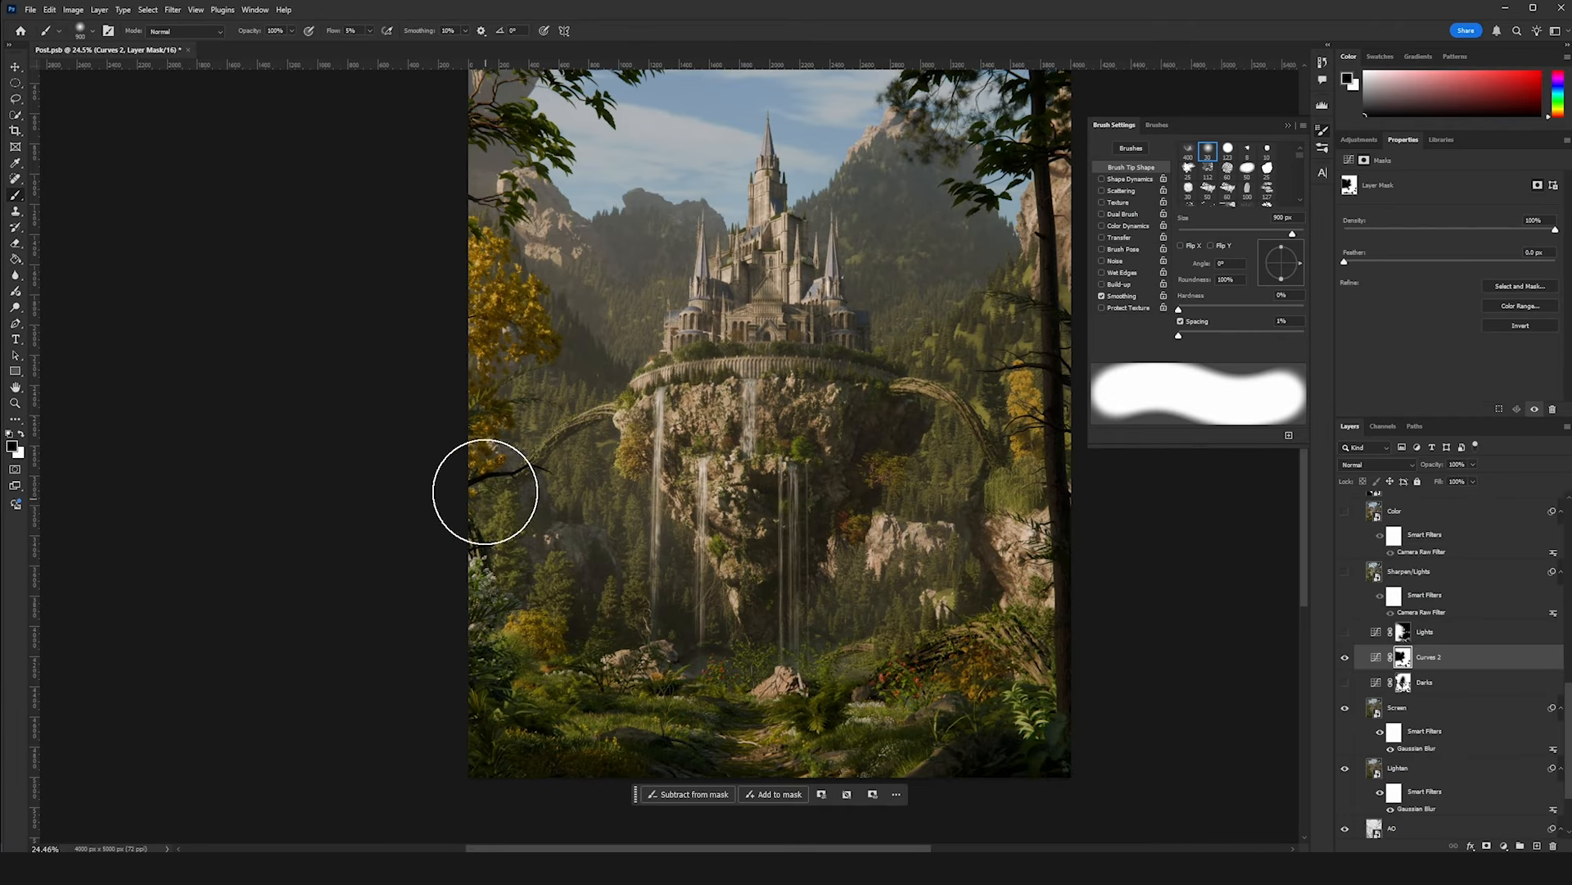
pyautogui.press(']')
pyautogui.scroll(-3, 871, 431)
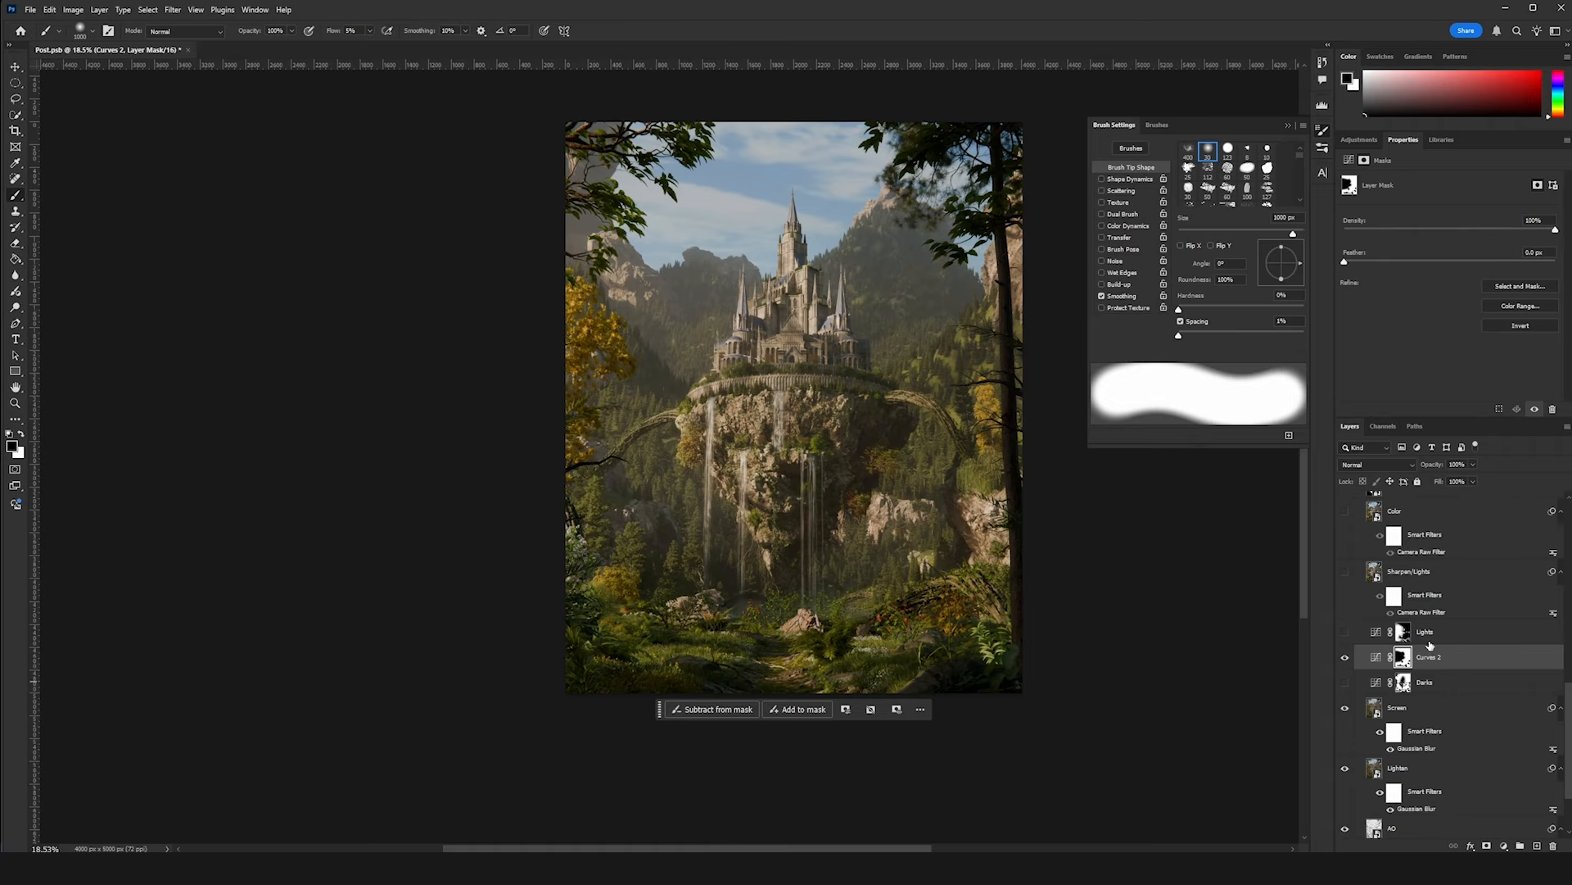
# - Remove the trial Curves layer, show the Darks and Lights layers again, and compare their two curves
pyautogui.click(1344, 658)
pyautogui.click(1345, 684)
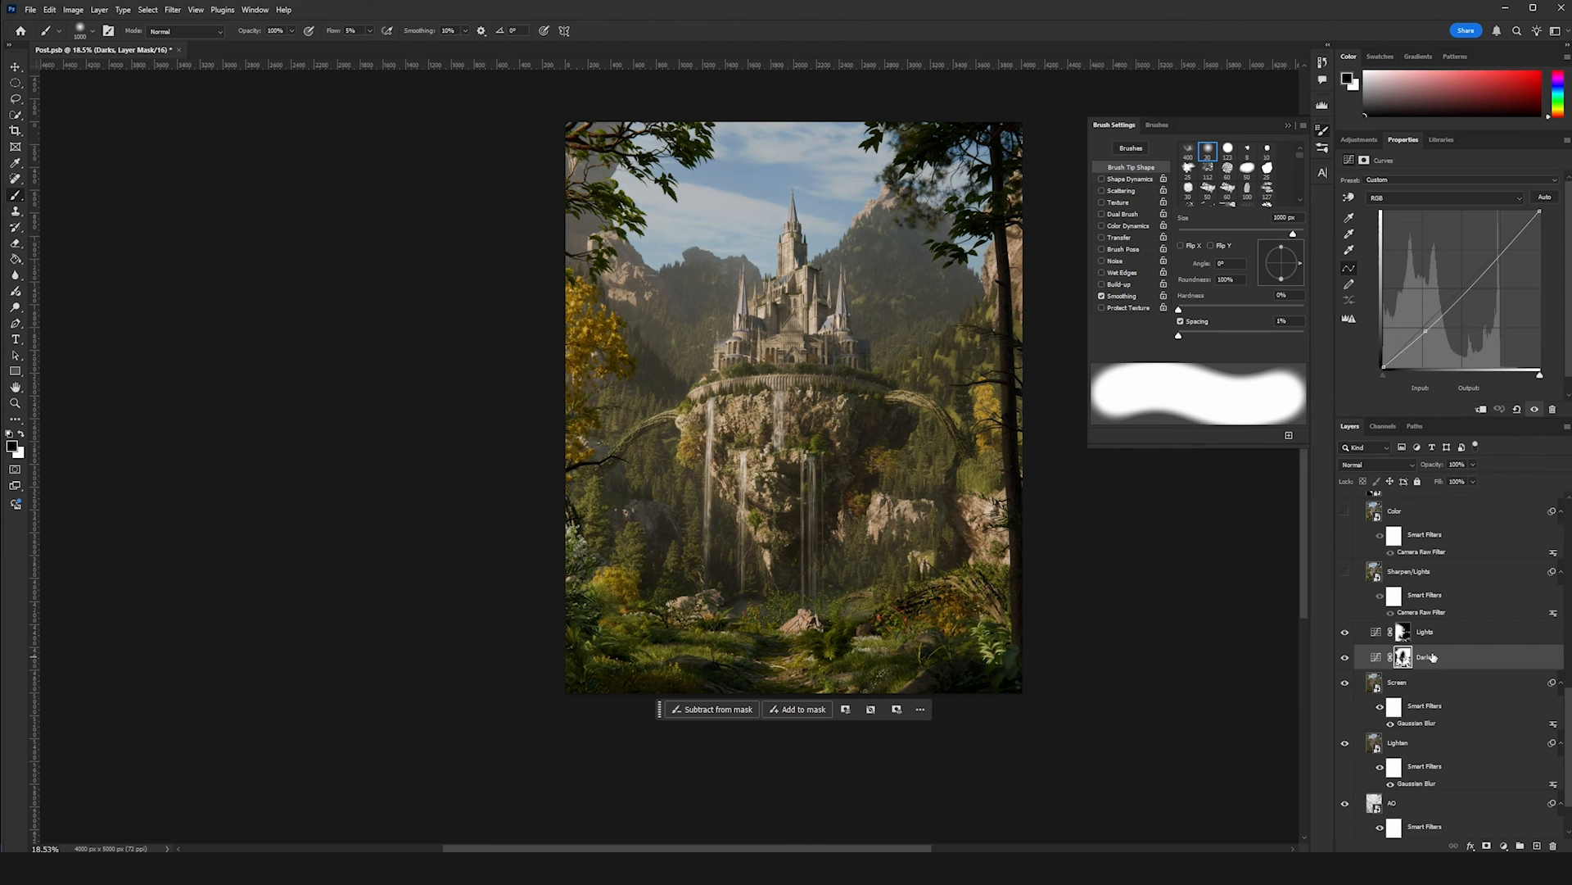
pyautogui.click(1460, 635)
pyautogui.click(1436, 660)
pyautogui.click(1439, 638)
pyautogui.click(1430, 665)
# - Try raising the highlights on the Darks curve, undo it, and select the Lights layer to view its curve
pyautogui.moveTo(1498, 259); pyautogui.dragTo(1491, 255)
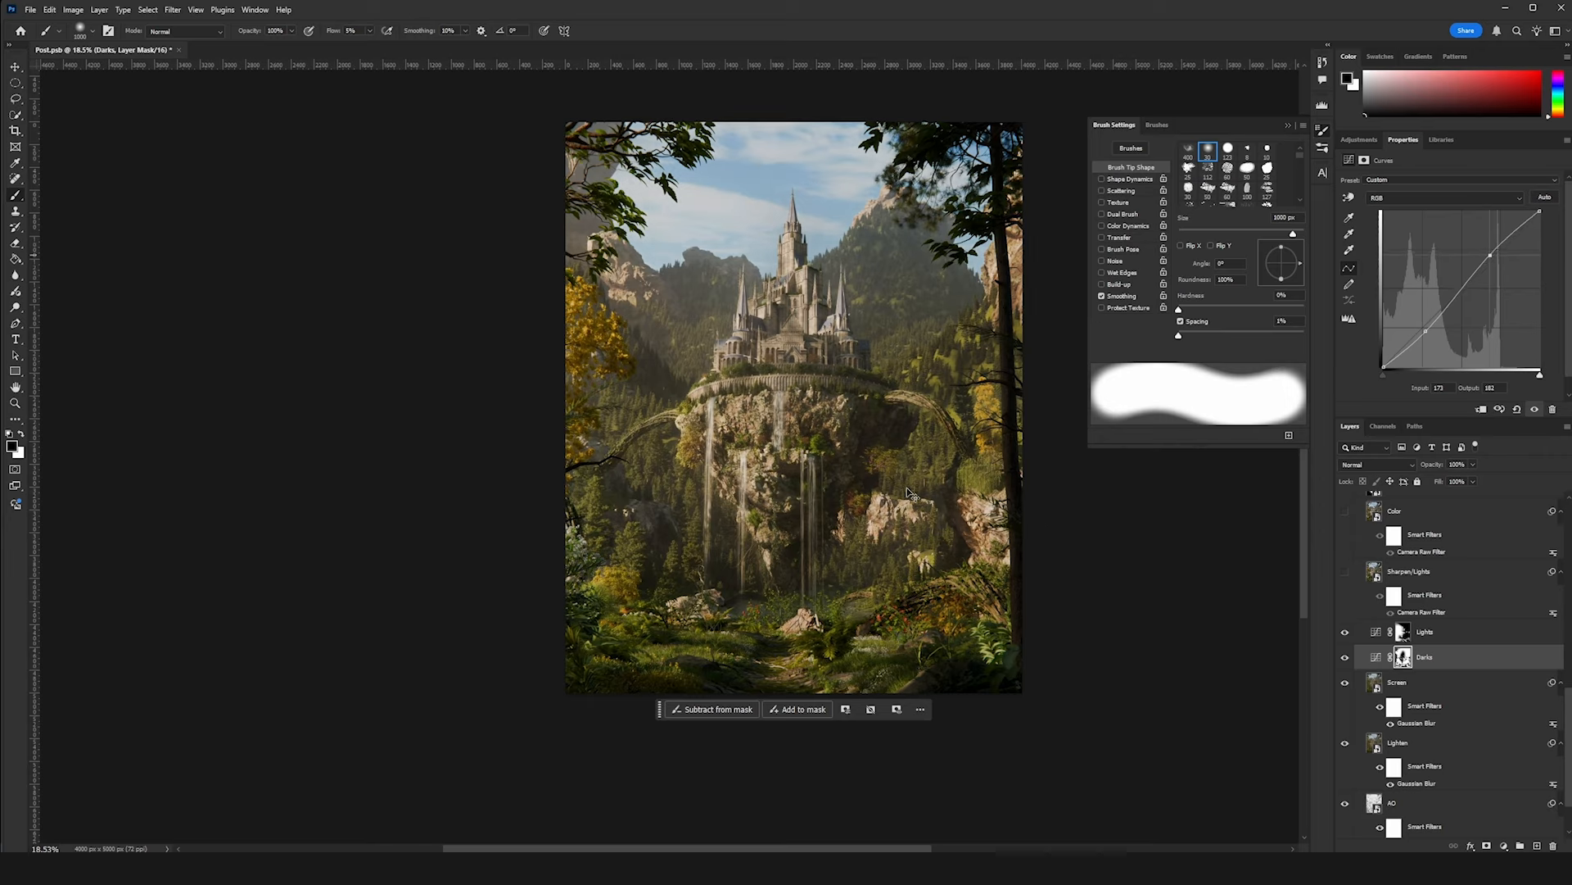
pyautogui.hotkey('ctrl', 'z')
pyautogui.click(1426, 638)
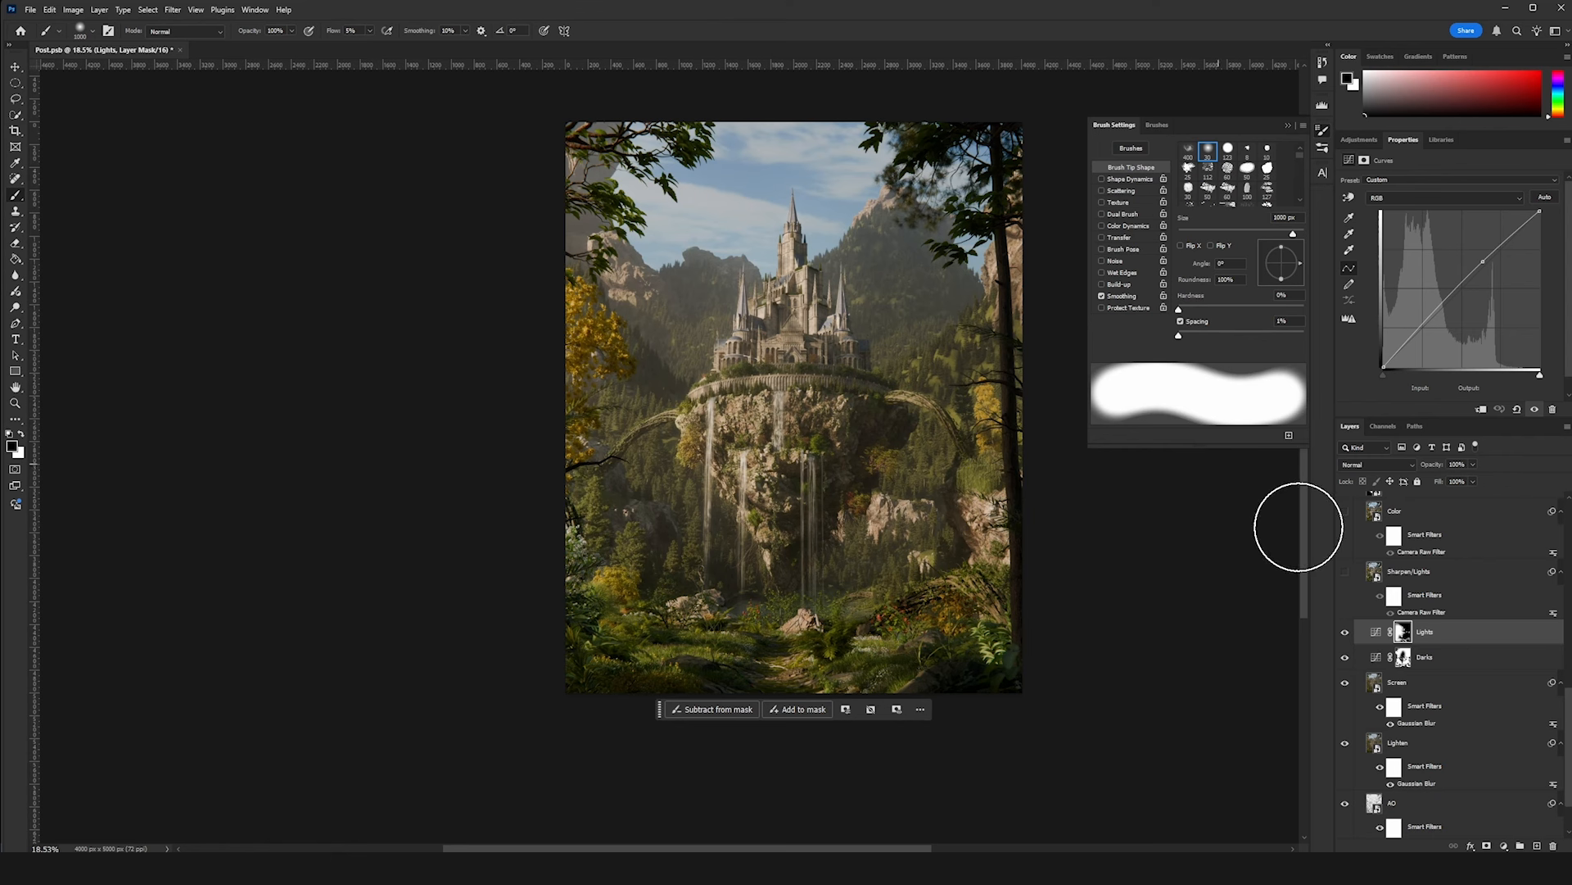
# - Select the Sharpen/Lights layer, compare the castle image with it hidden and shown, and leave it visible
pyautogui.click(1362, 571)
pyautogui.scroll(3, 921, 470)
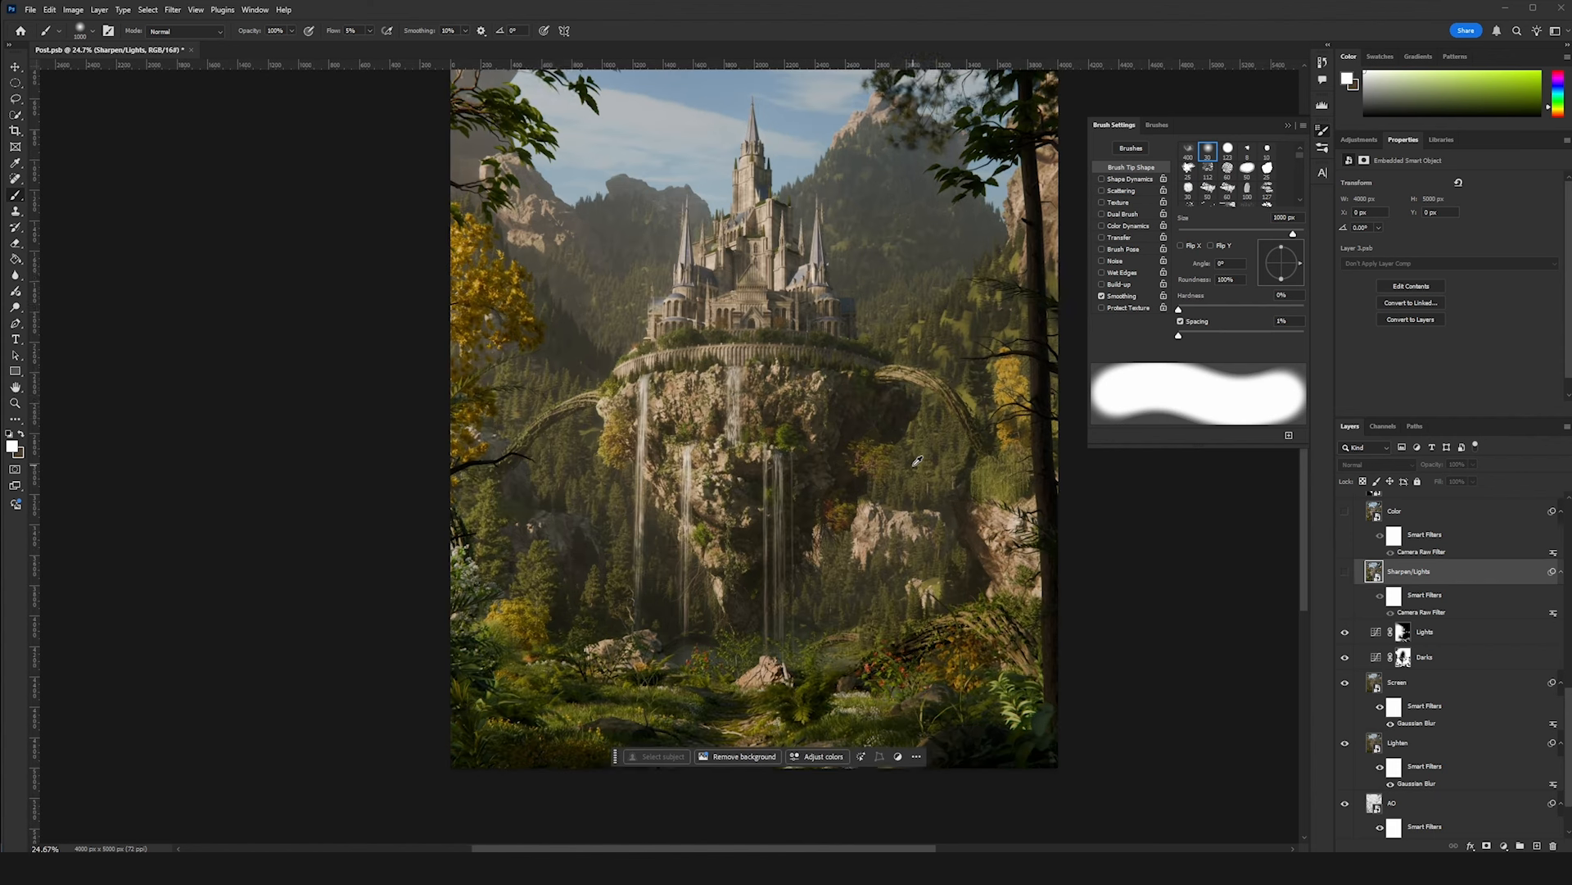
pyautogui.moveTo(908, 478); pyautogui.dragTo(870, 546)
pyautogui.scroll(2, 1445, 637)
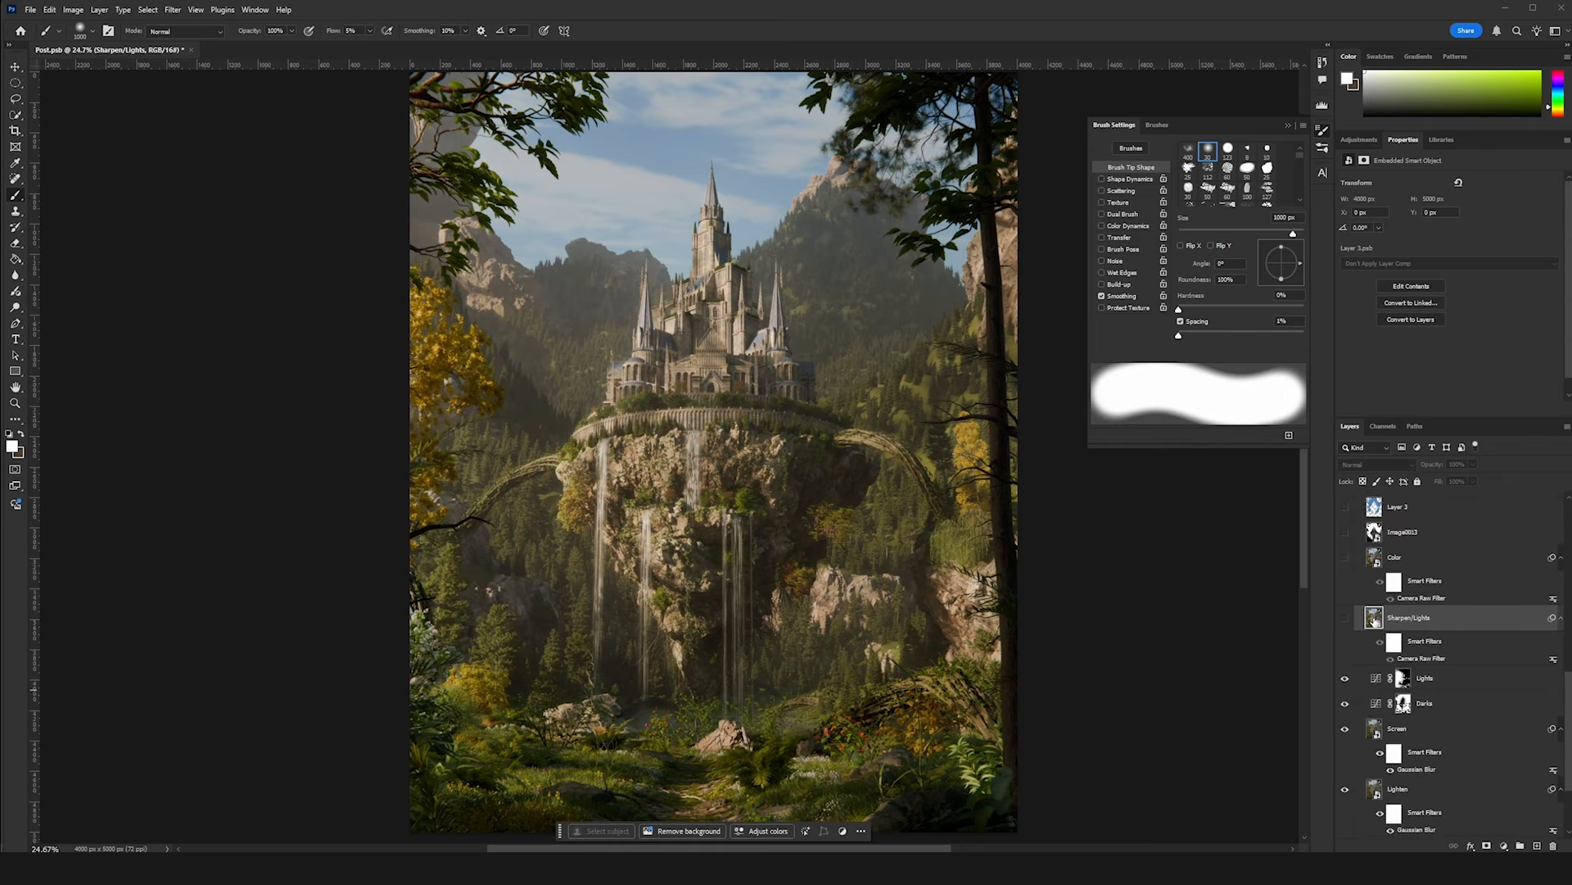
pyautogui.click(1345, 620)
pyautogui.click(1345, 620)
pyautogui.click(1345, 620)
pyautogui.click(1346, 620)
pyautogui.click(1345, 620)
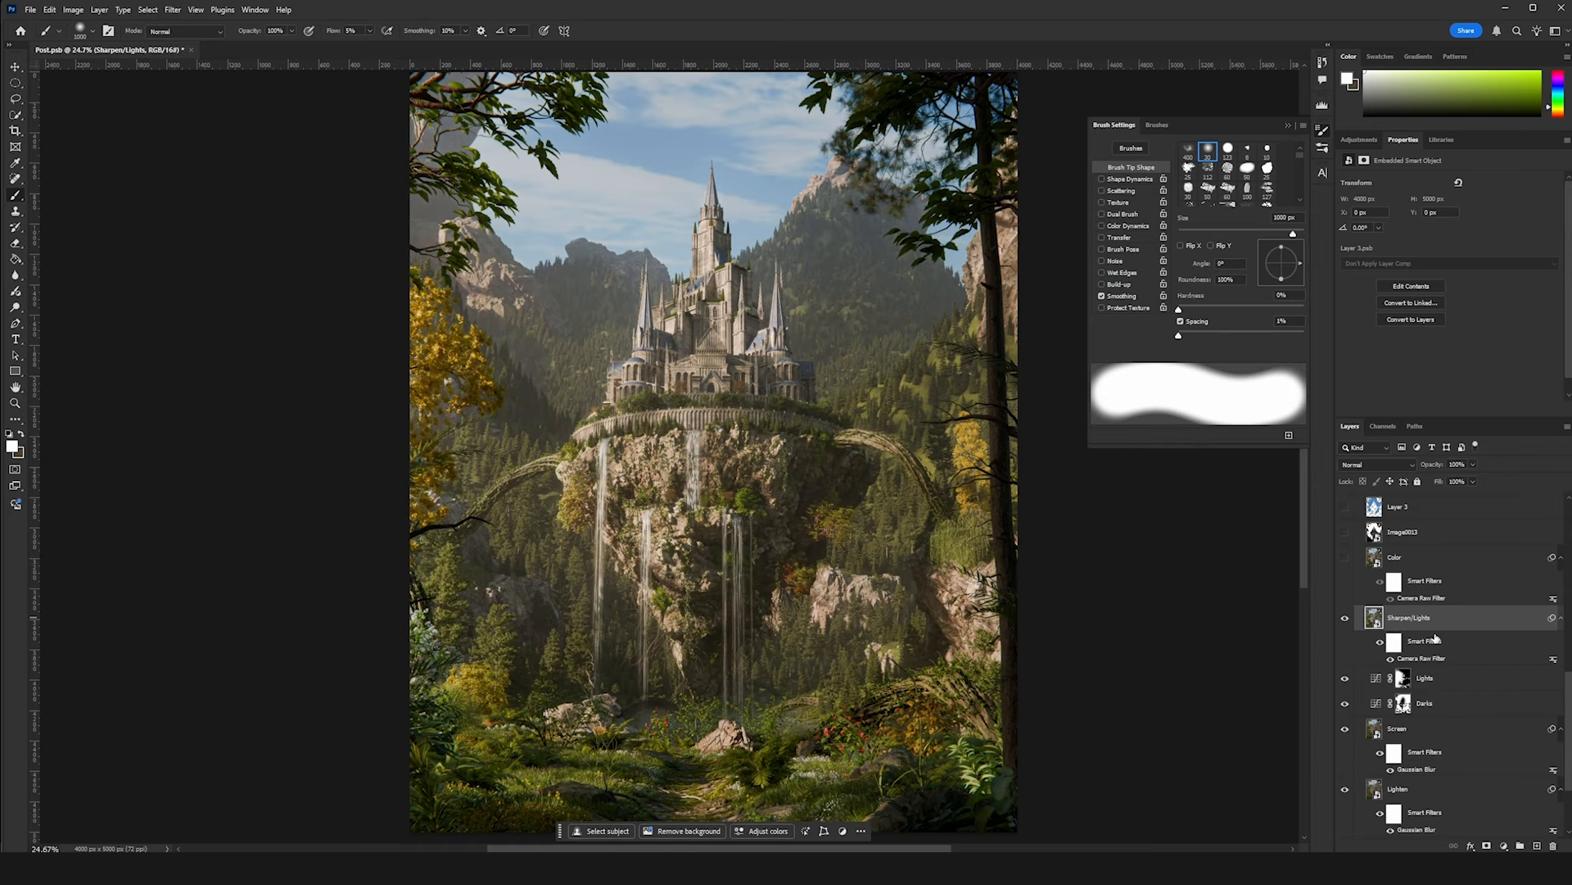
# - Open the Camera Raw Filter settings of the Sharpen/Lights layer and show the before and after versions side by side
pyautogui.click(173, 12)
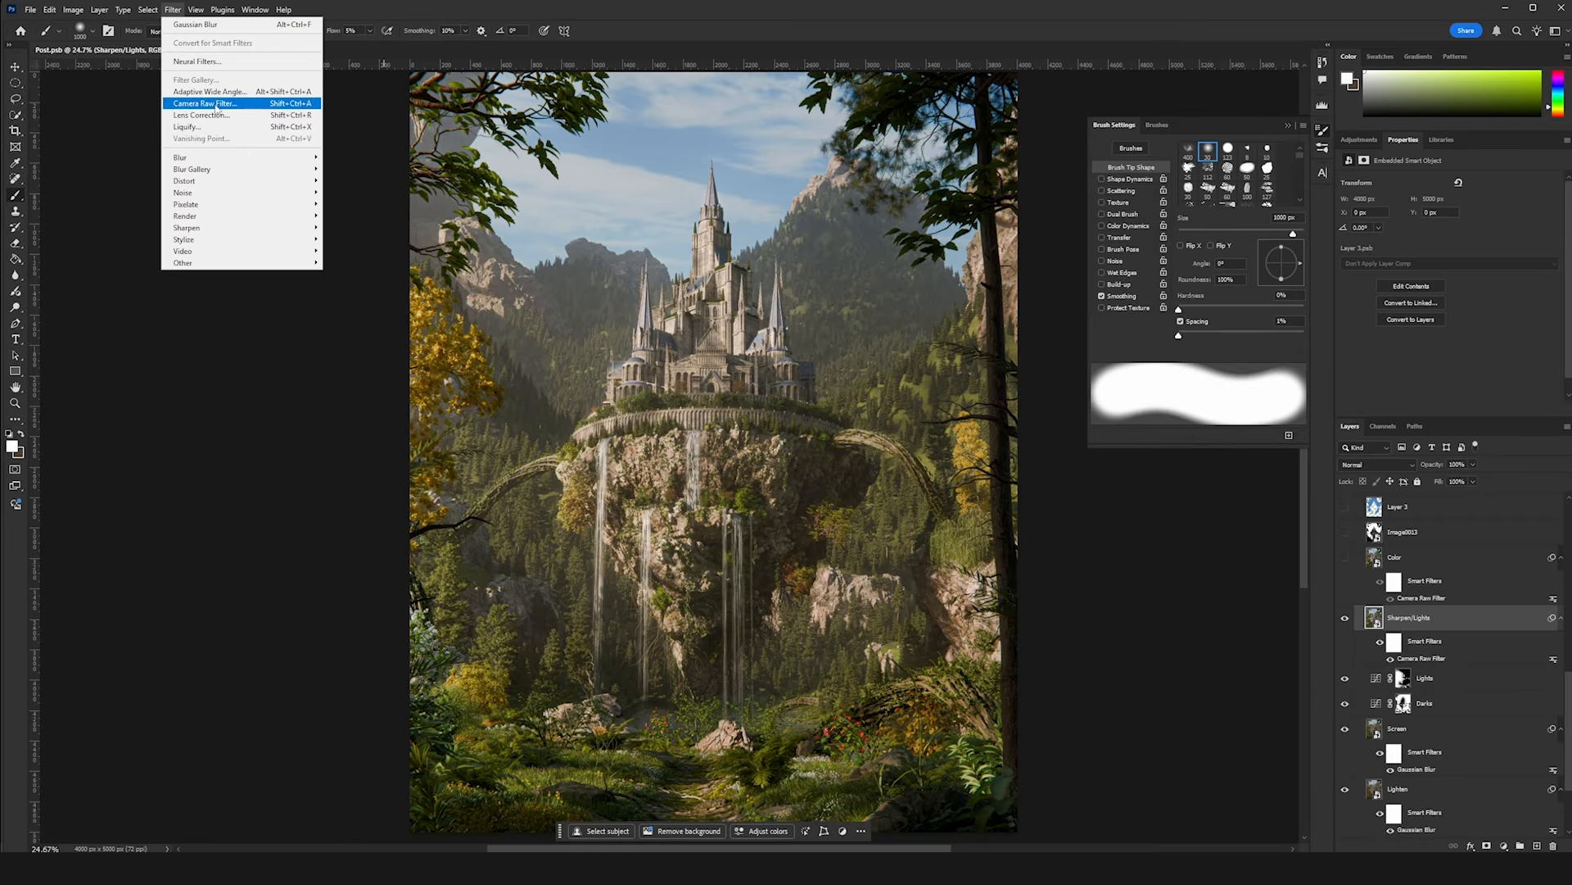
pyautogui.click(1432, 667)
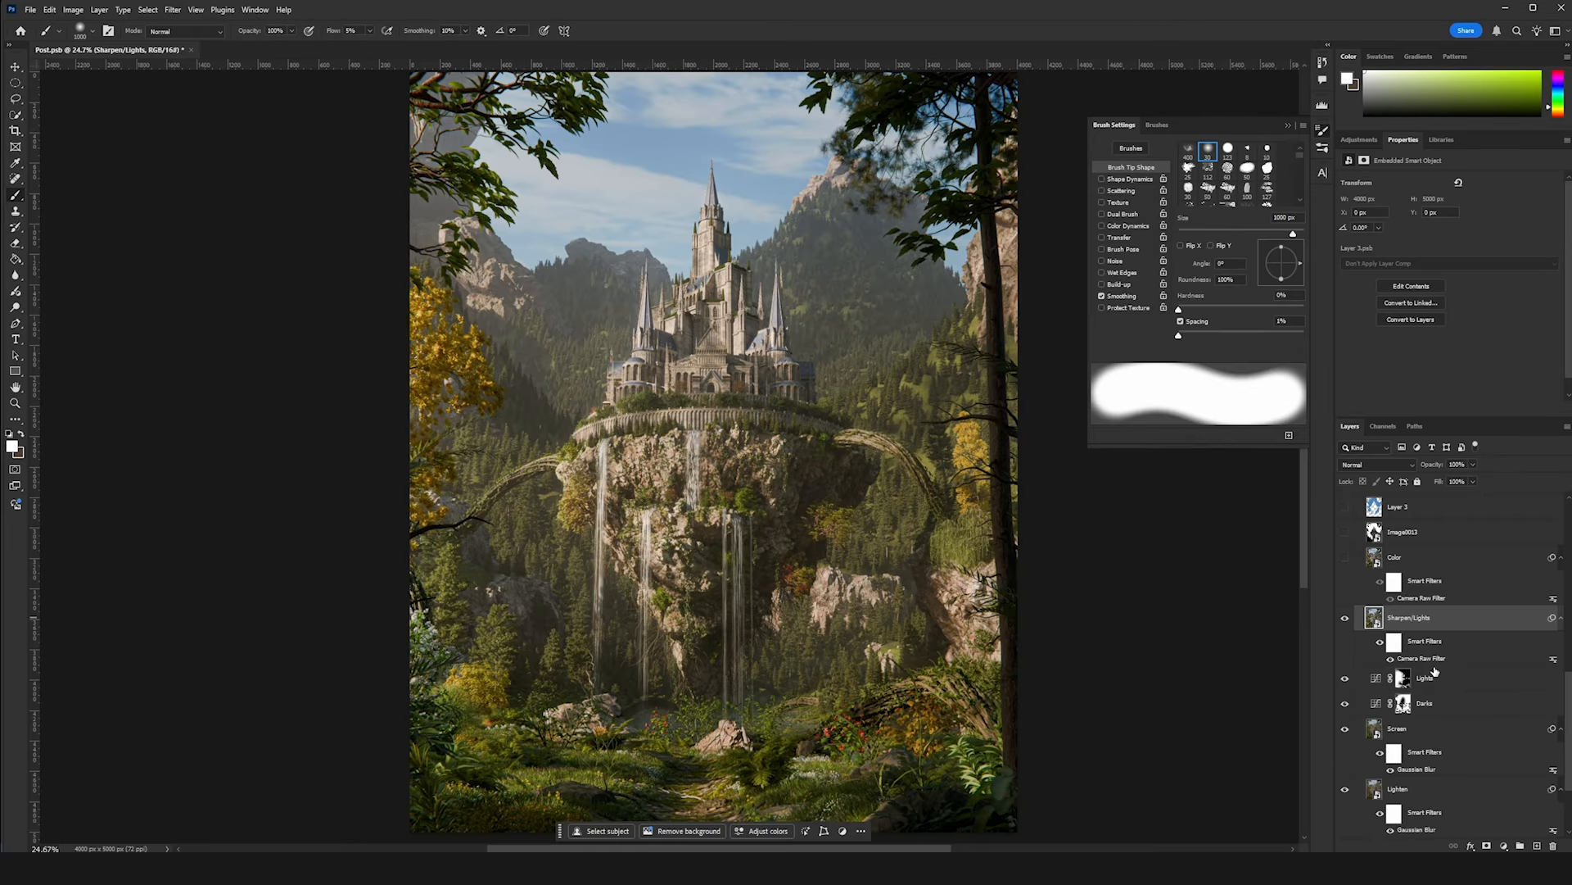
pyautogui.doubleClick(1432, 659)
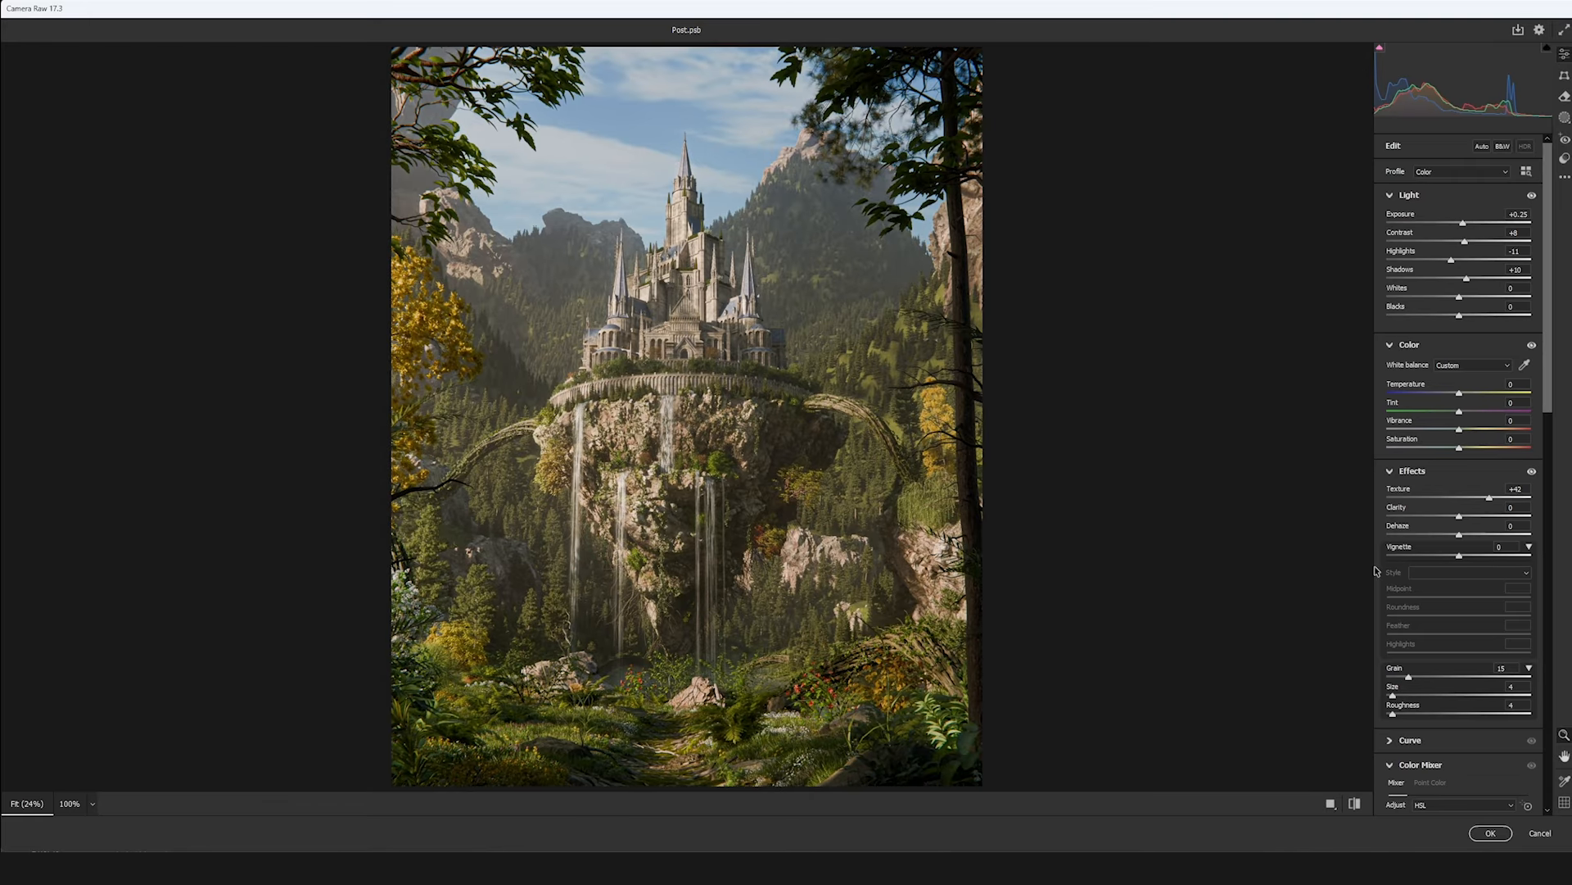
pyautogui.click(1331, 804)
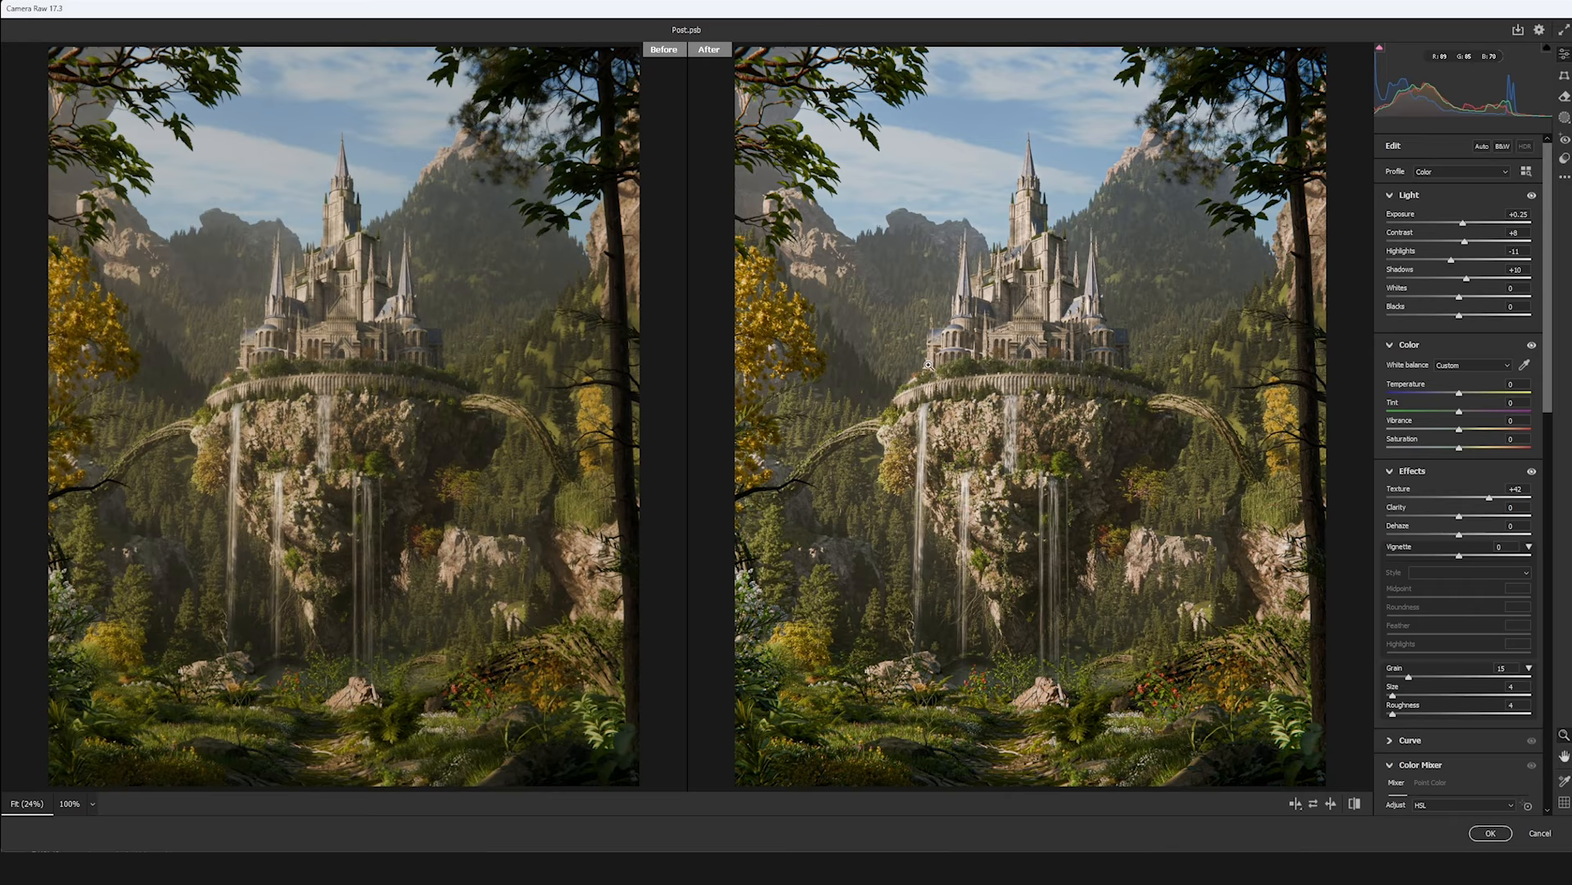
# - Look through the Camera Raw settings and compare the image with the Light adjustments off and on
pyautogui.scroll(-10, 1491, 526)
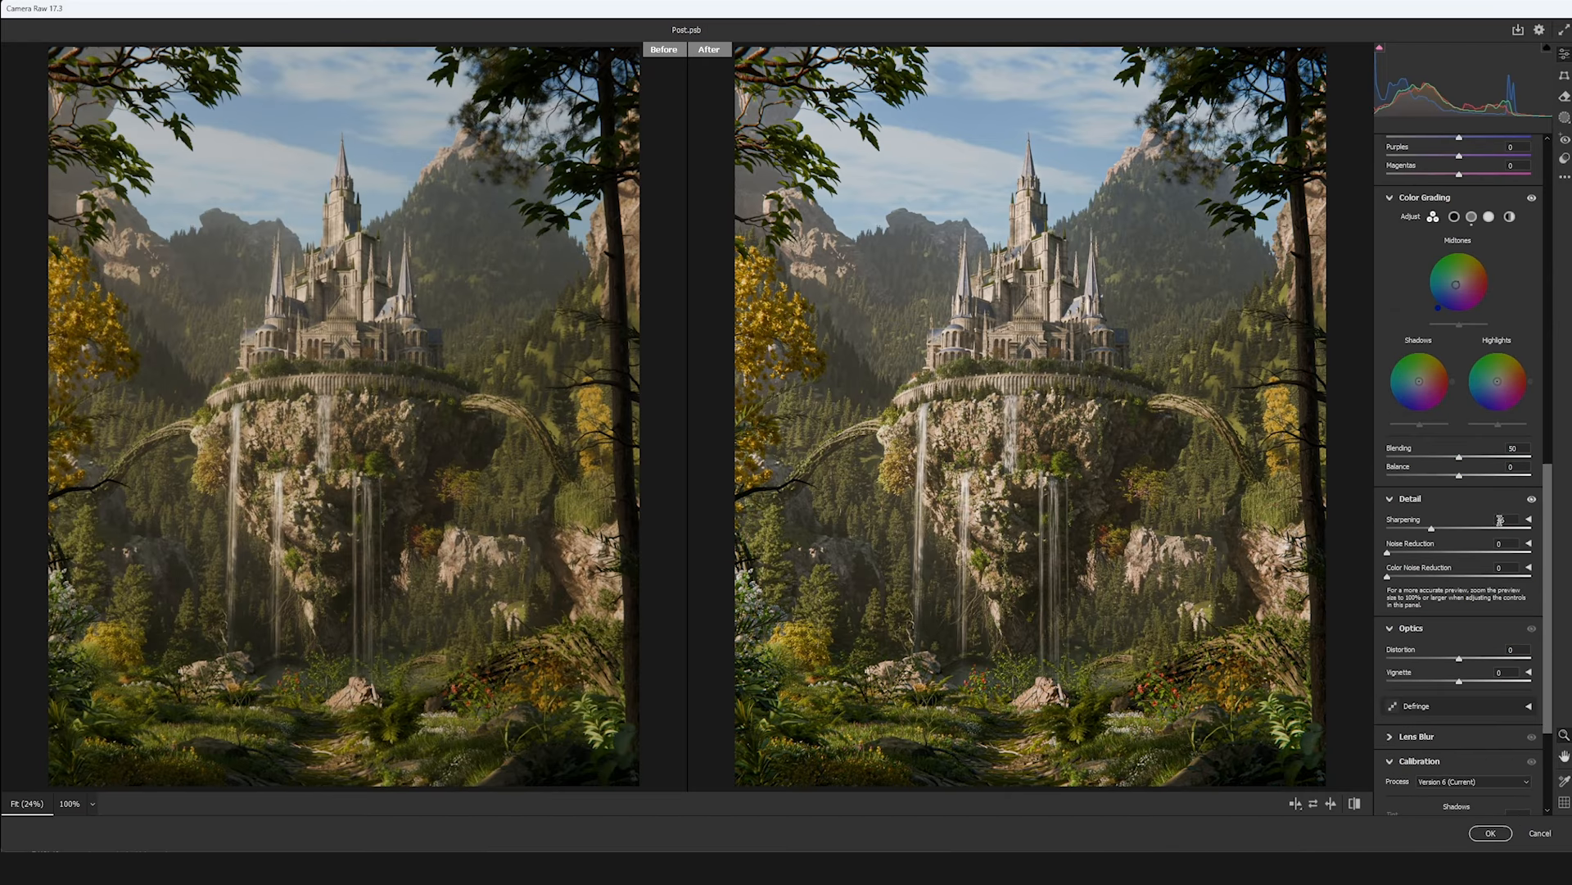
pyautogui.scroll(12, 1489, 545)
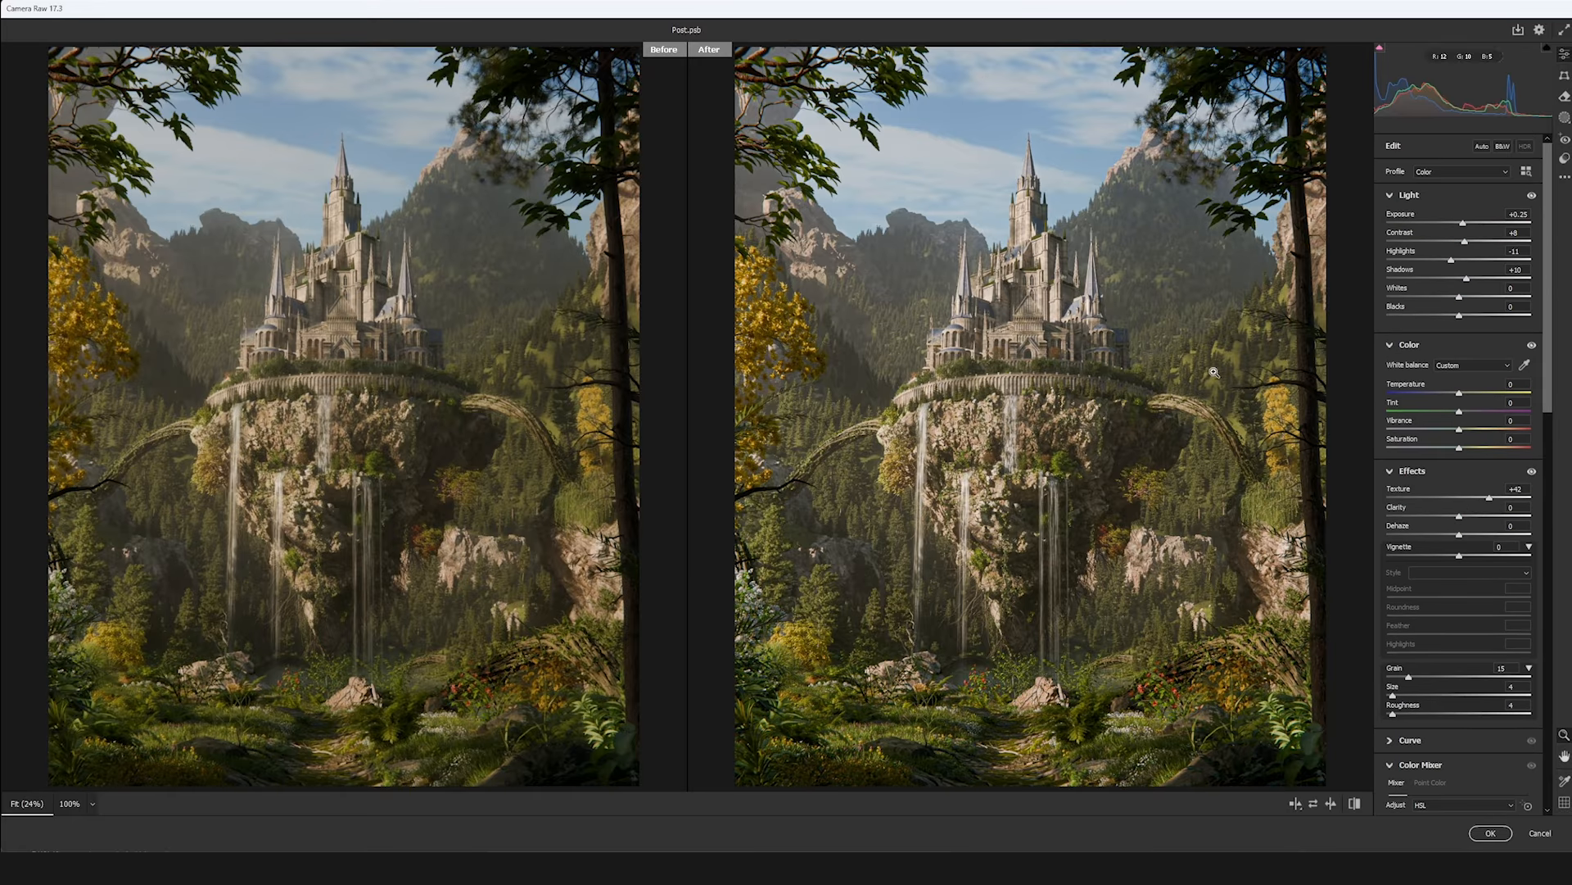
pyautogui.click(1533, 196)
pyautogui.click(1533, 197)
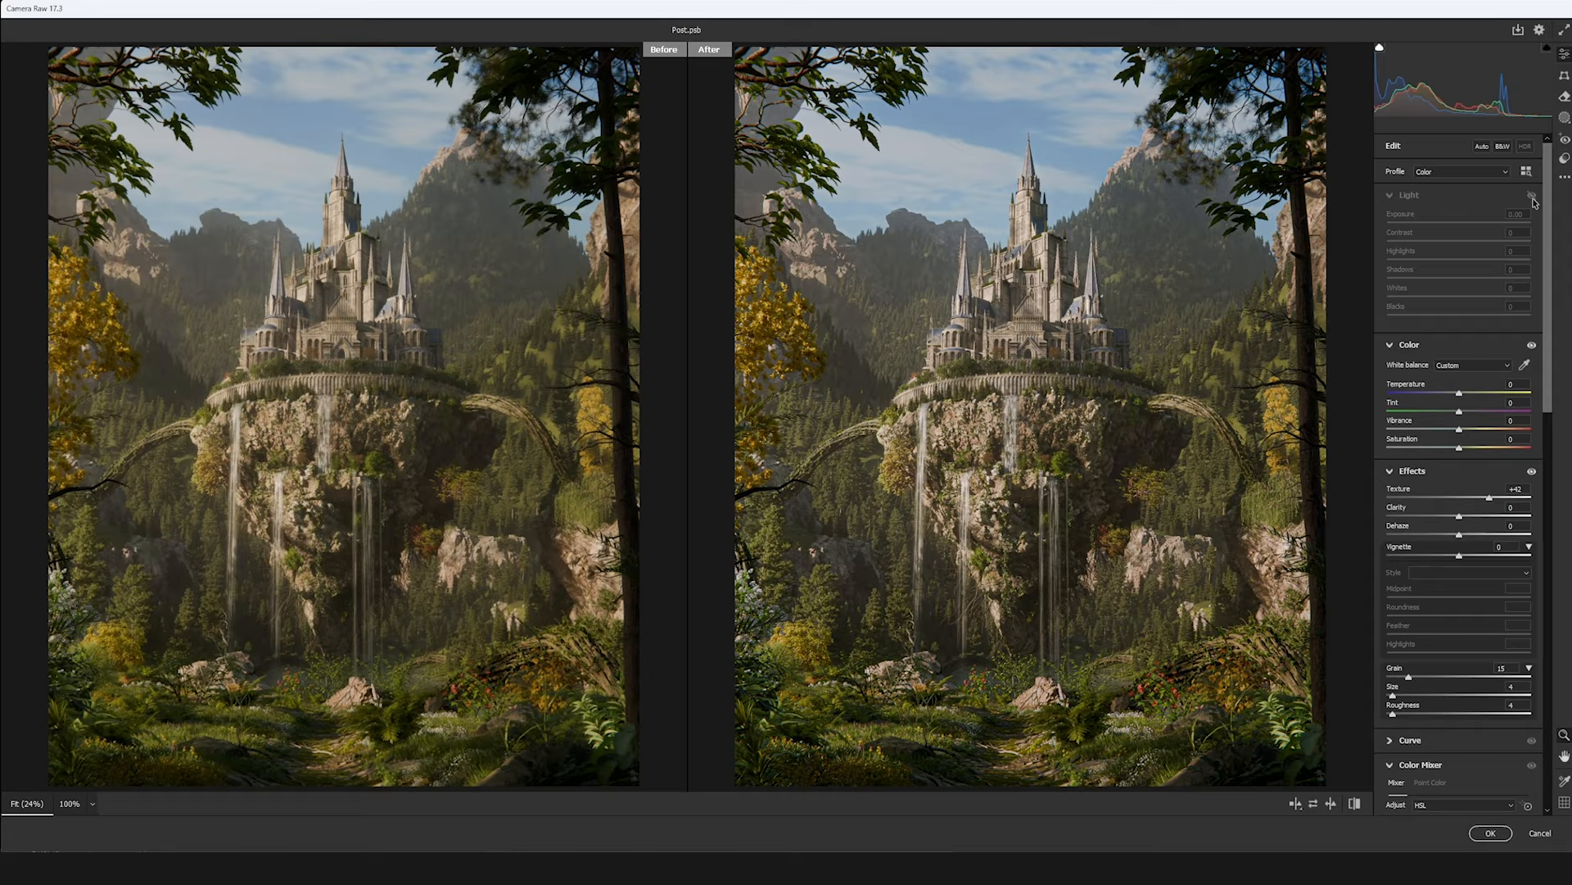
pyautogui.click(1532, 198)
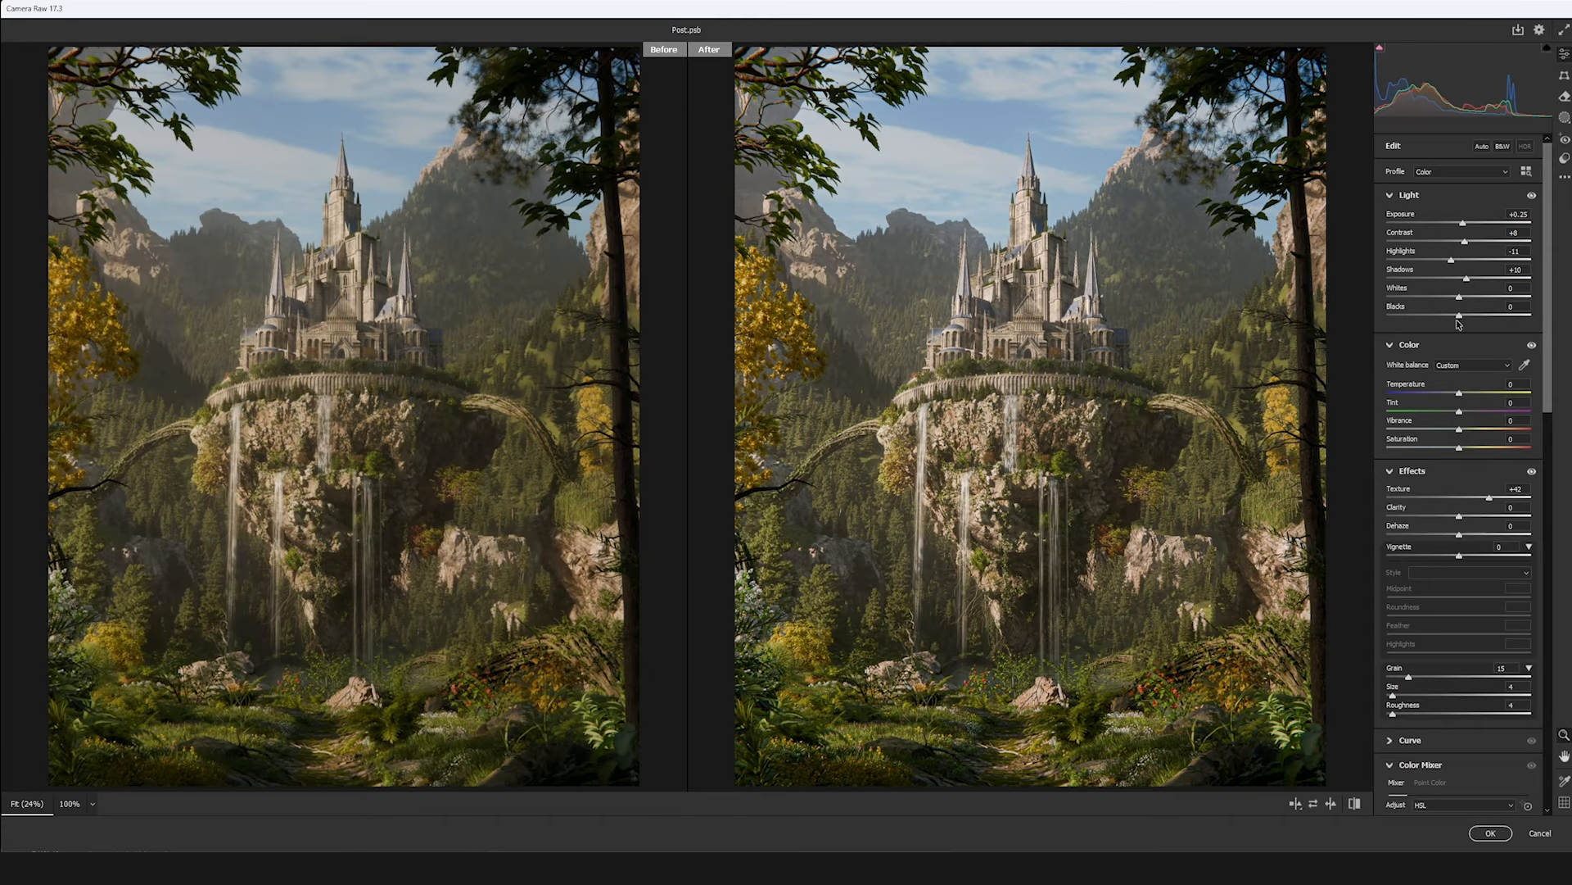
# - Try different Shadows values in the Light adjustments, up to +100, and undo the trial
pyautogui.click(1451, 271)
pyautogui.write('15')
pyautogui.write('5')
pyautogui.hotkey('ctrl', 'z')
pyautogui.hotkey('ctrl', 'shift', 'z')
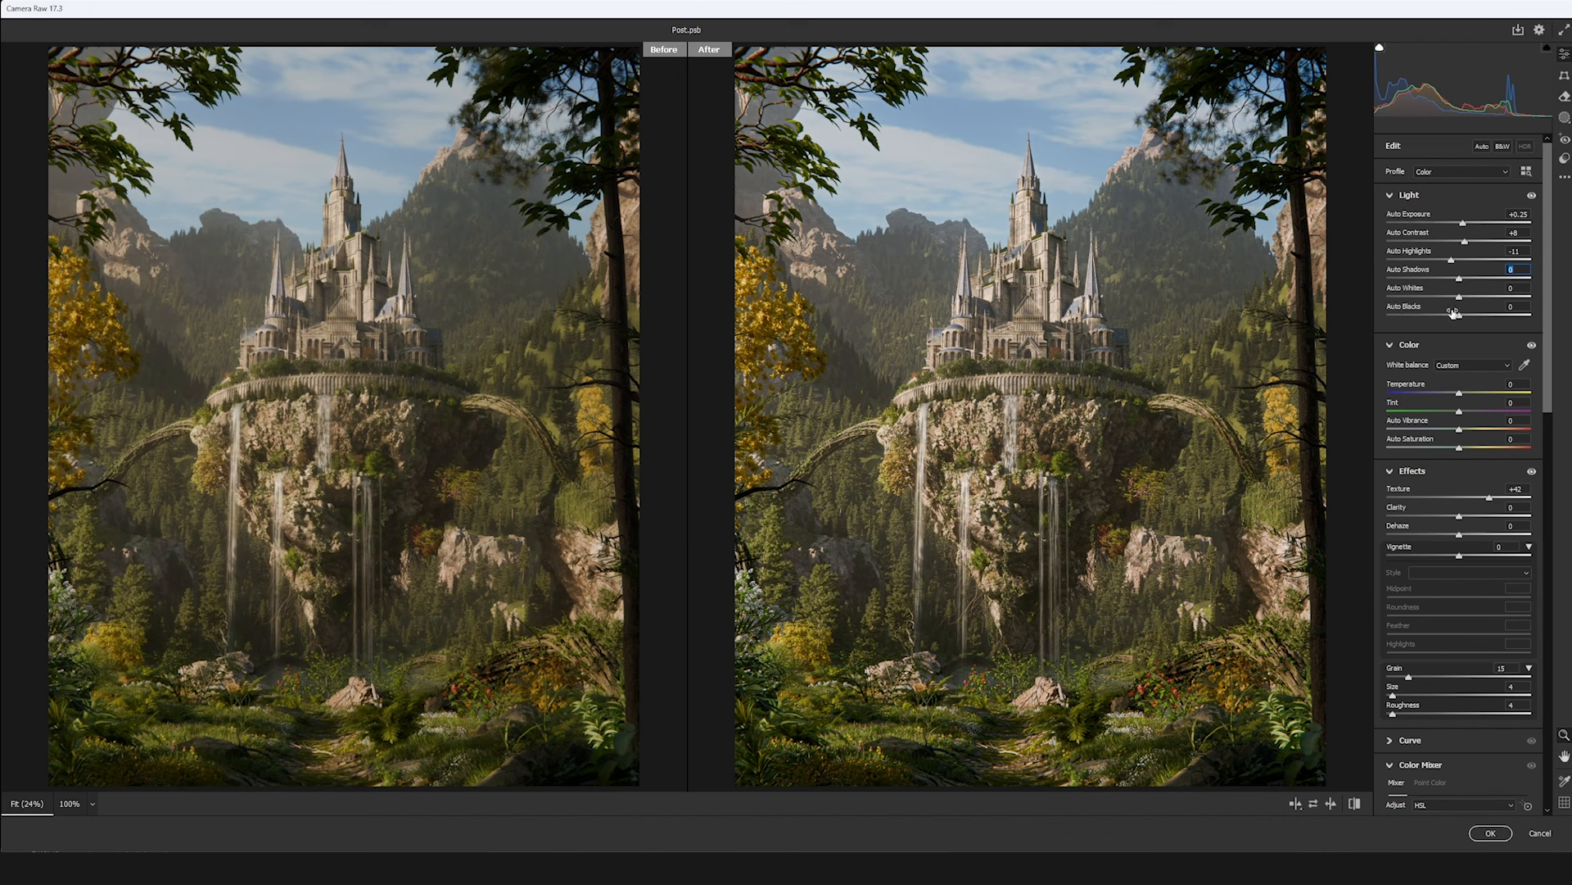
pyautogui.hotkey('shift', 'Up')
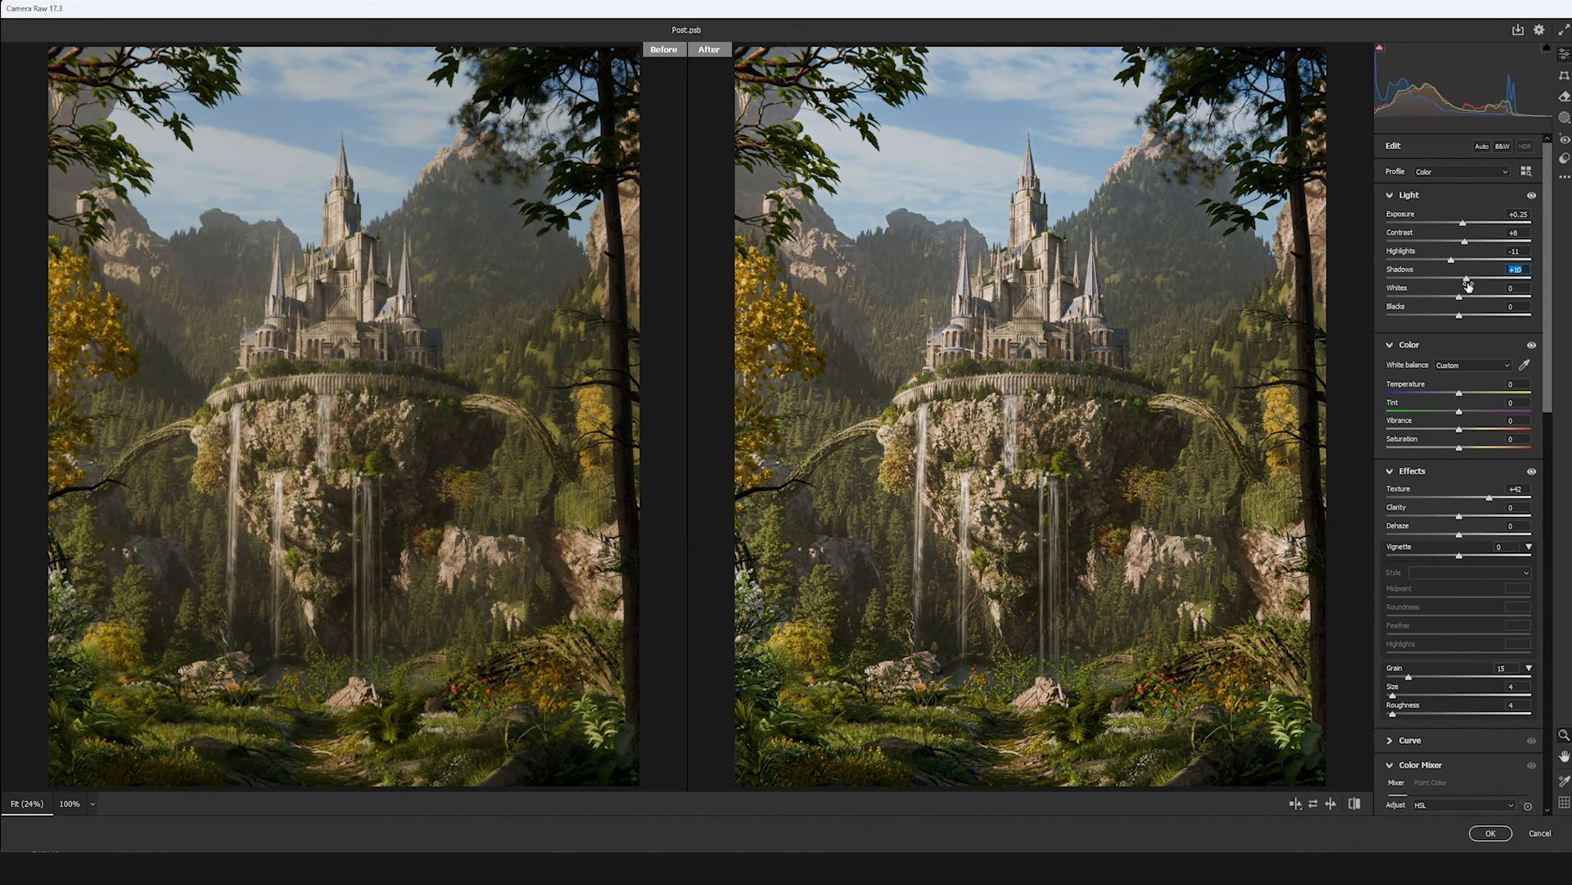
pyautogui.write('100')
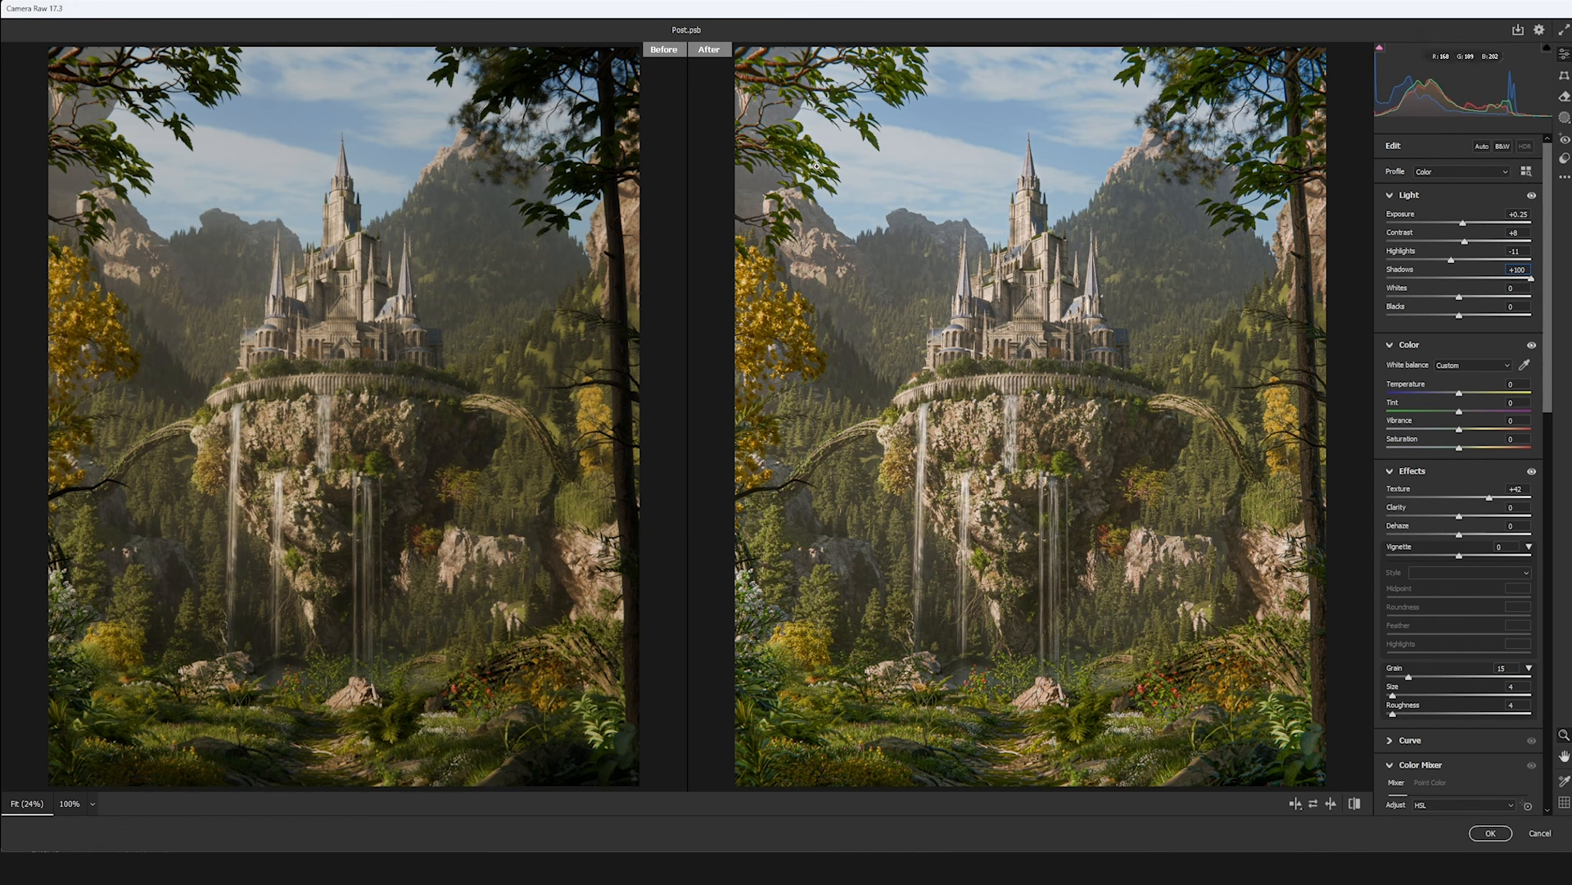
pyautogui.hotkey('ctrl', 'z')
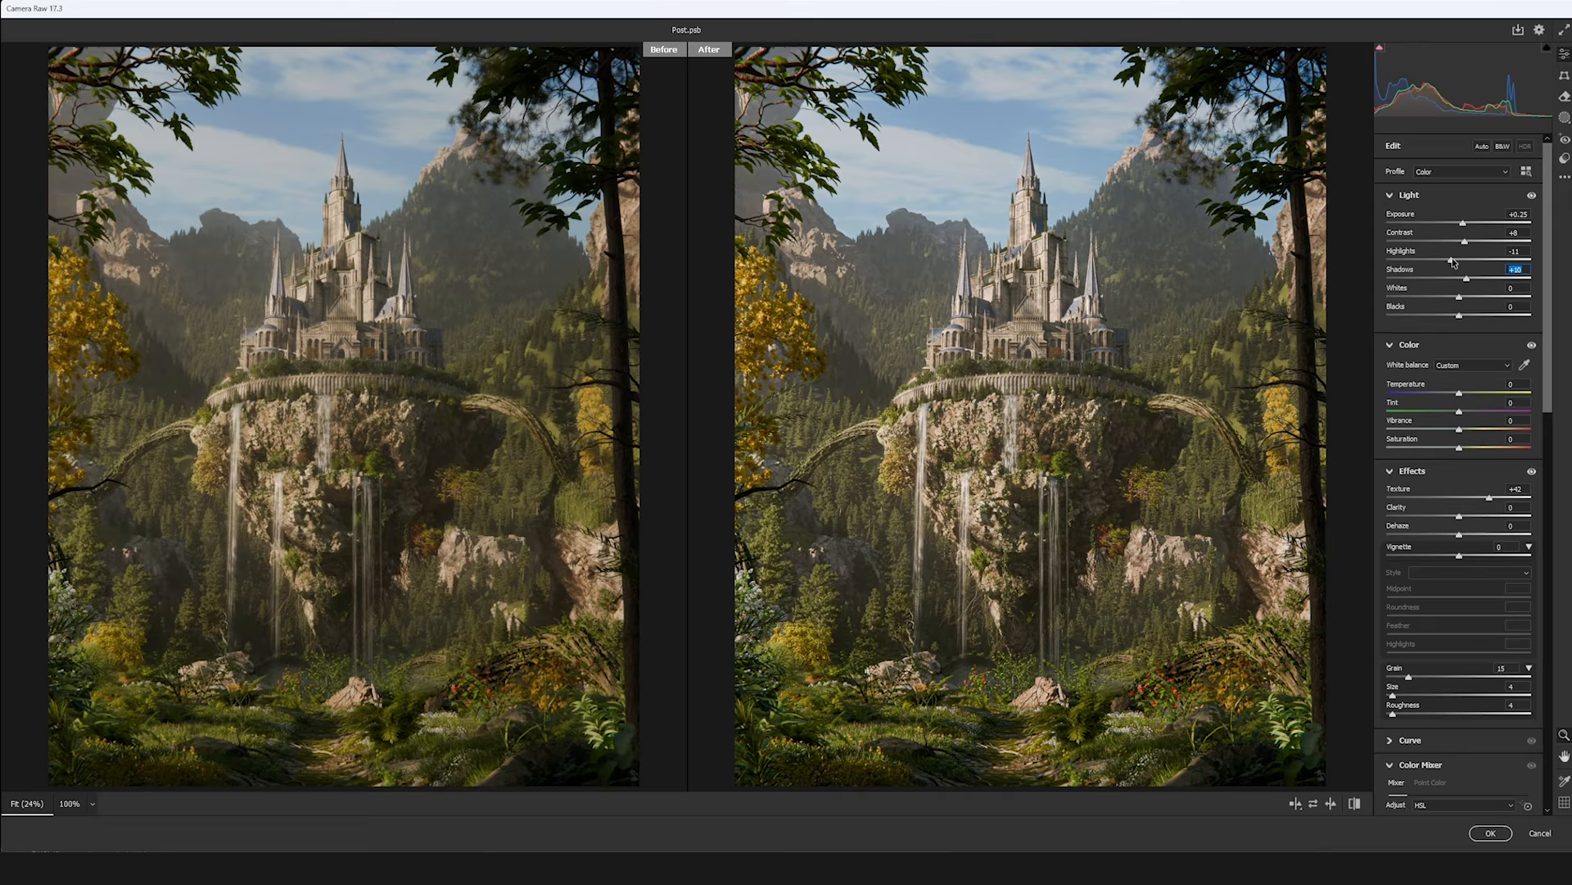
# - Set Highlights to -9, then try Exposure at +1.00 and undo the exposure change
pyautogui.moveTo(1451, 264); pyautogui.dragTo(1474, 223)
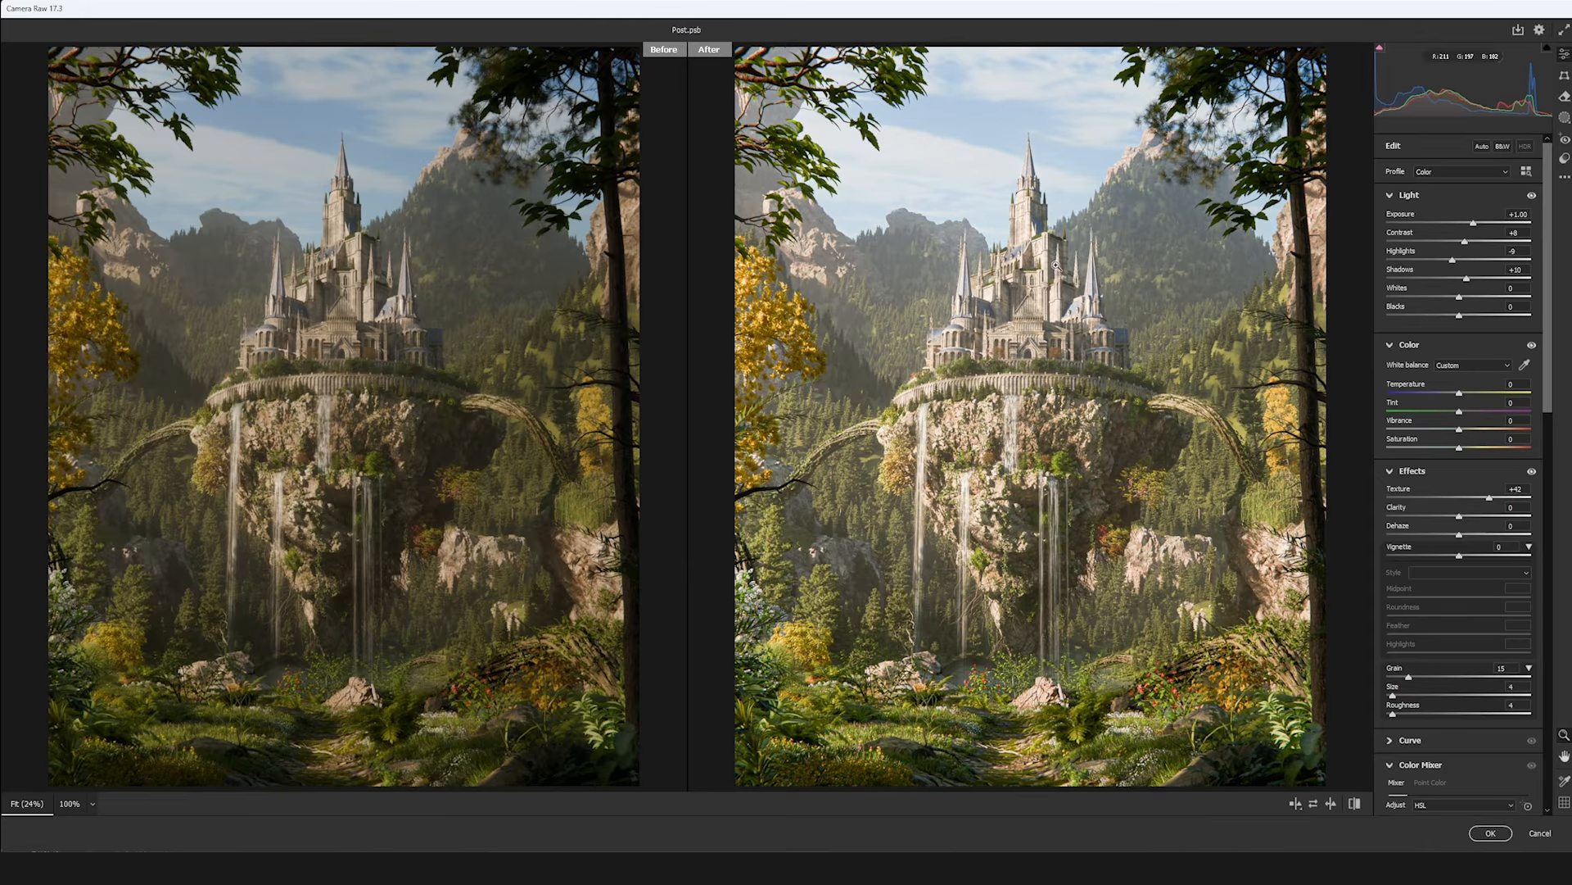
pyautogui.hotkey('ctrl', 'z')
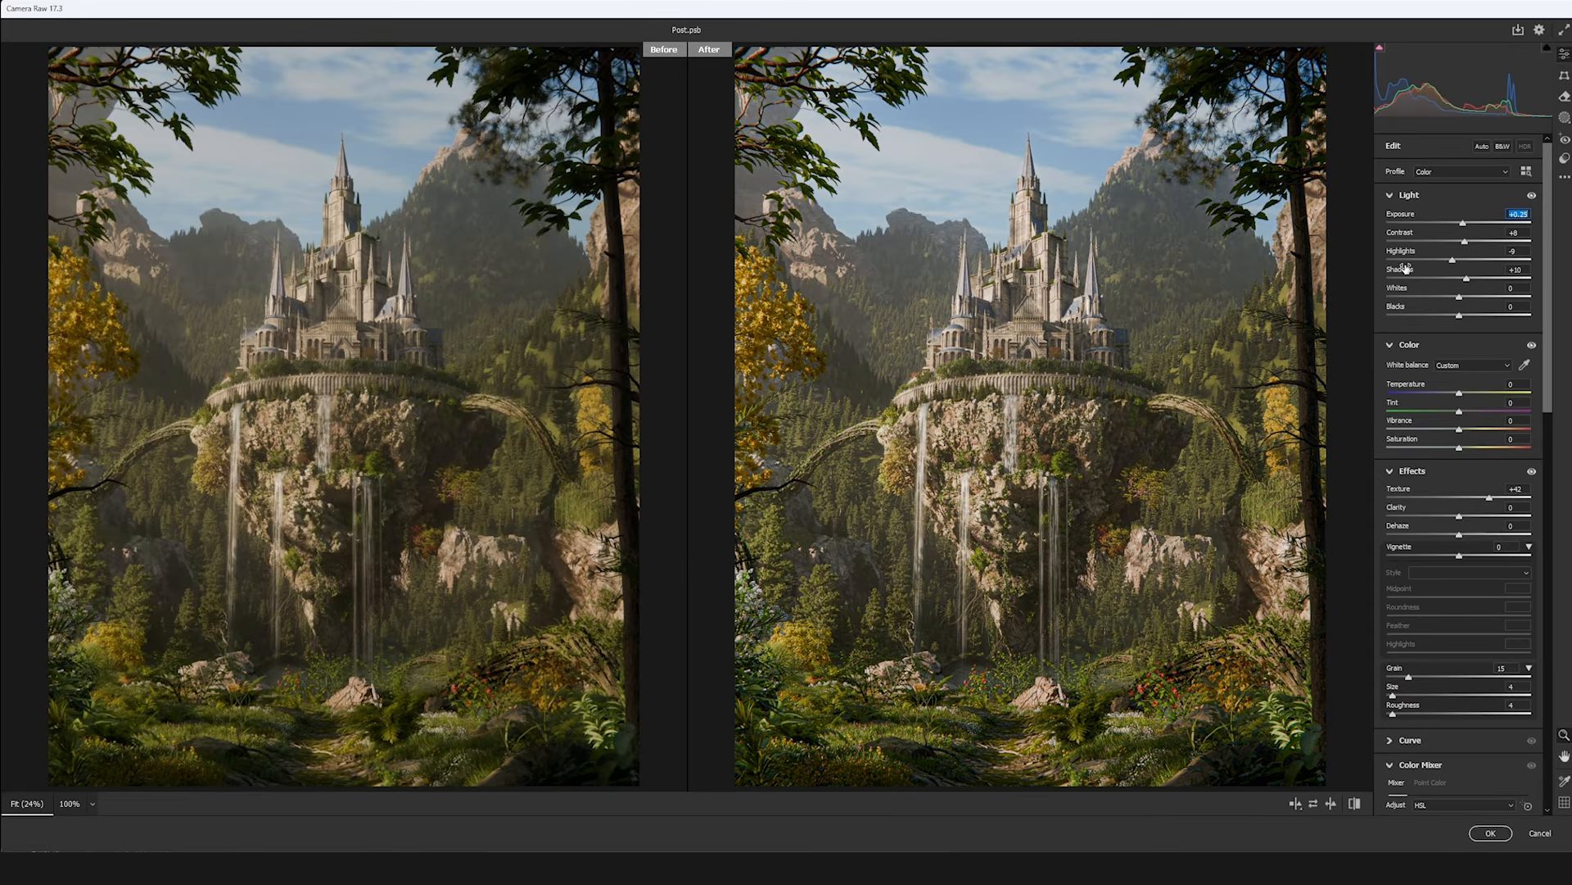
# - Compare the Effects adjustments off and on, both in full view and close up on the cliff, and check the Sharpening setting
pyautogui.scroll(-5, 1486, 271)
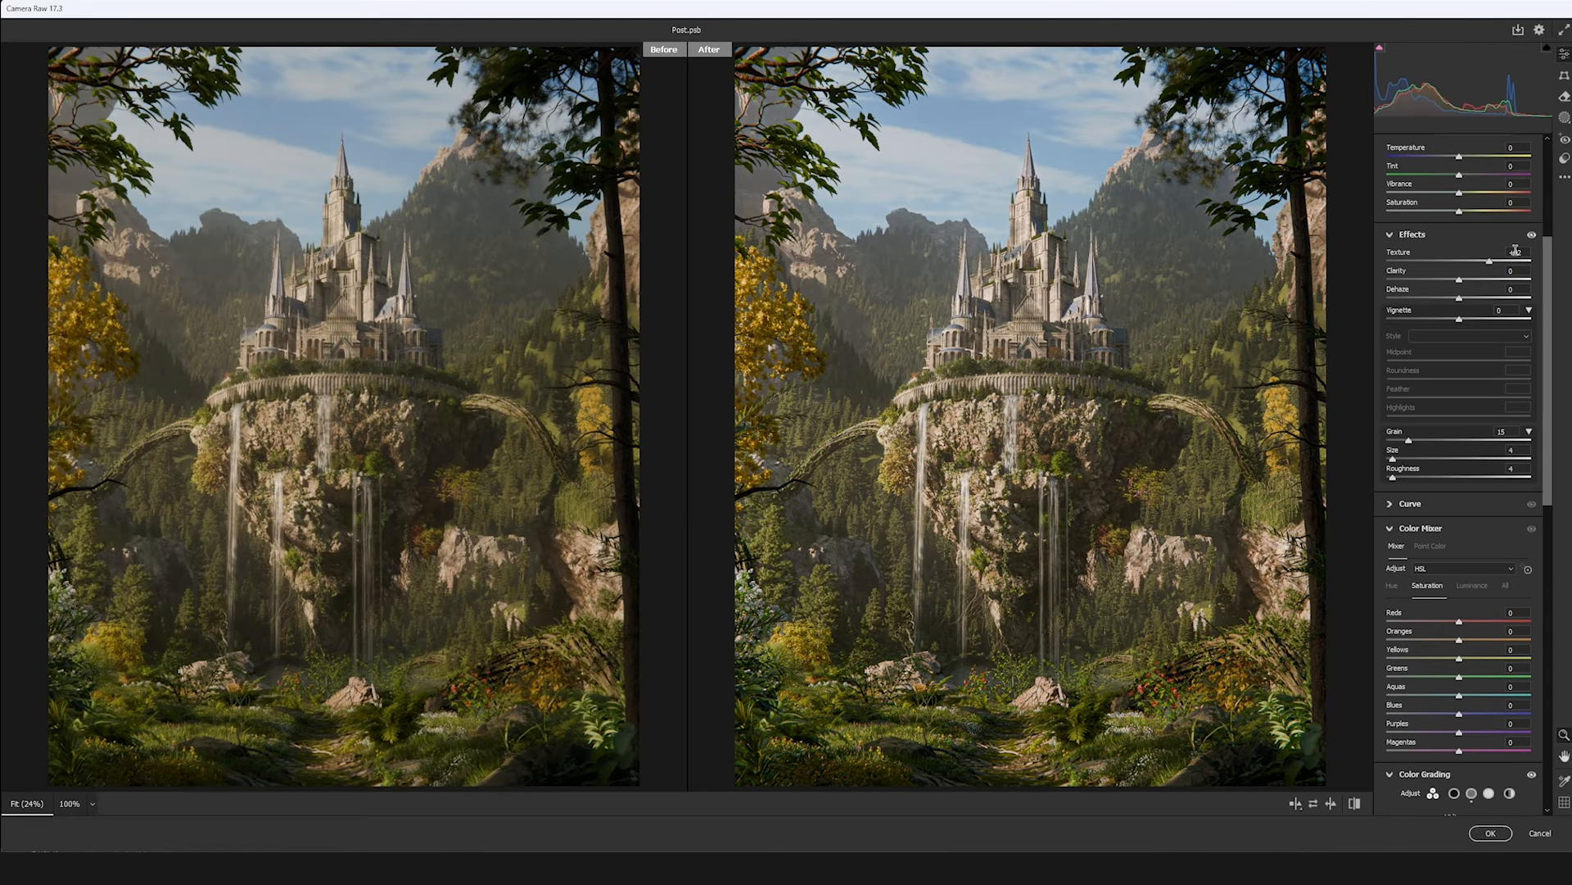
pyautogui.click(1533, 236)
pyautogui.click(1532, 235)
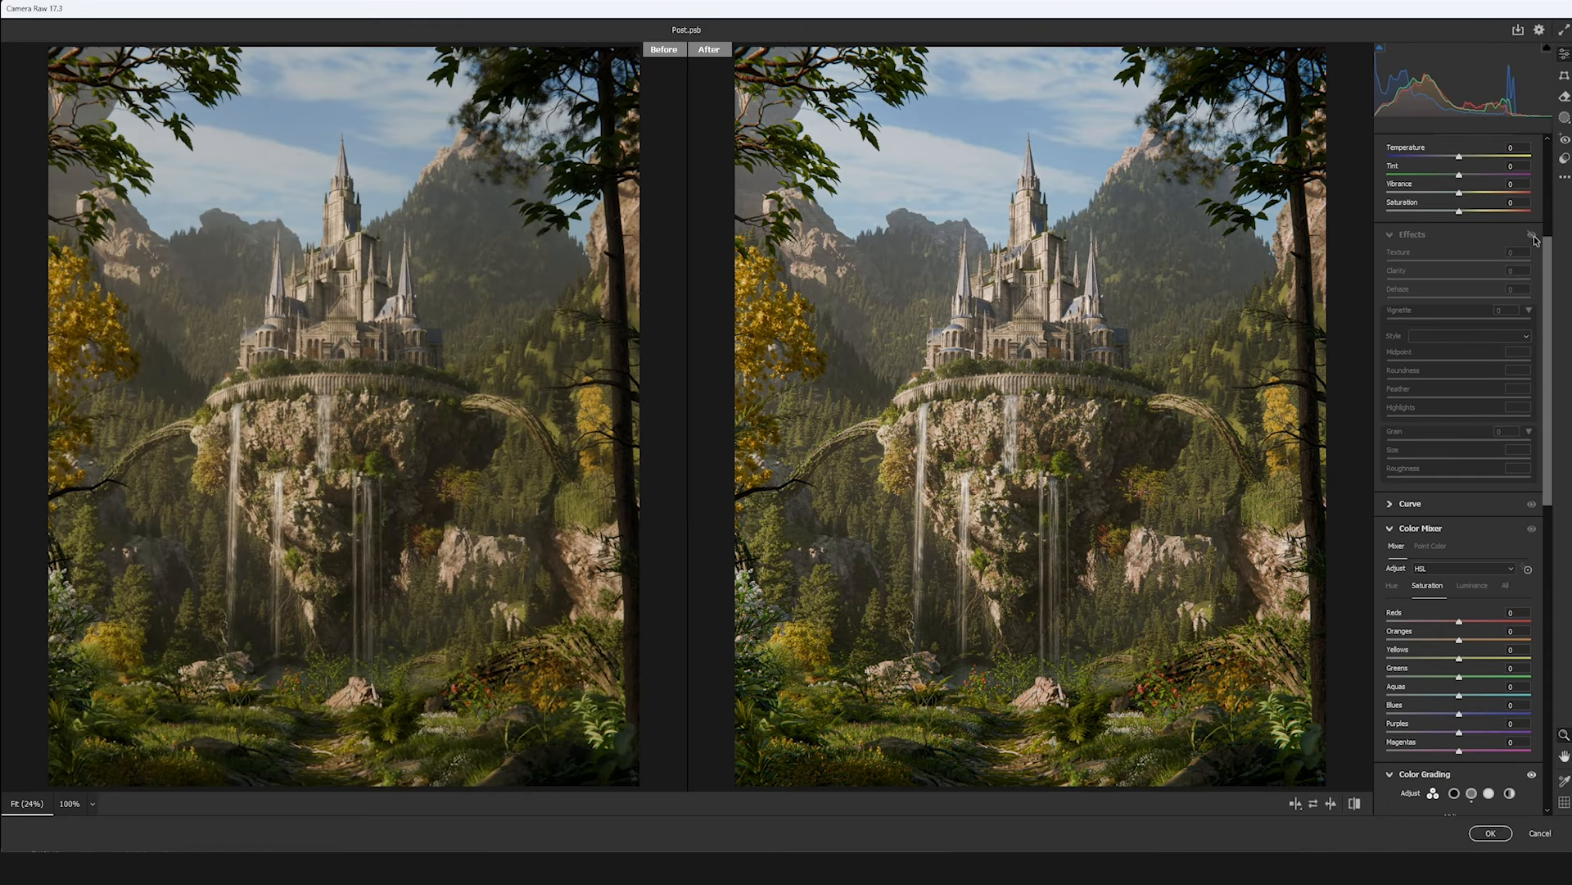
pyautogui.click(1532, 235)
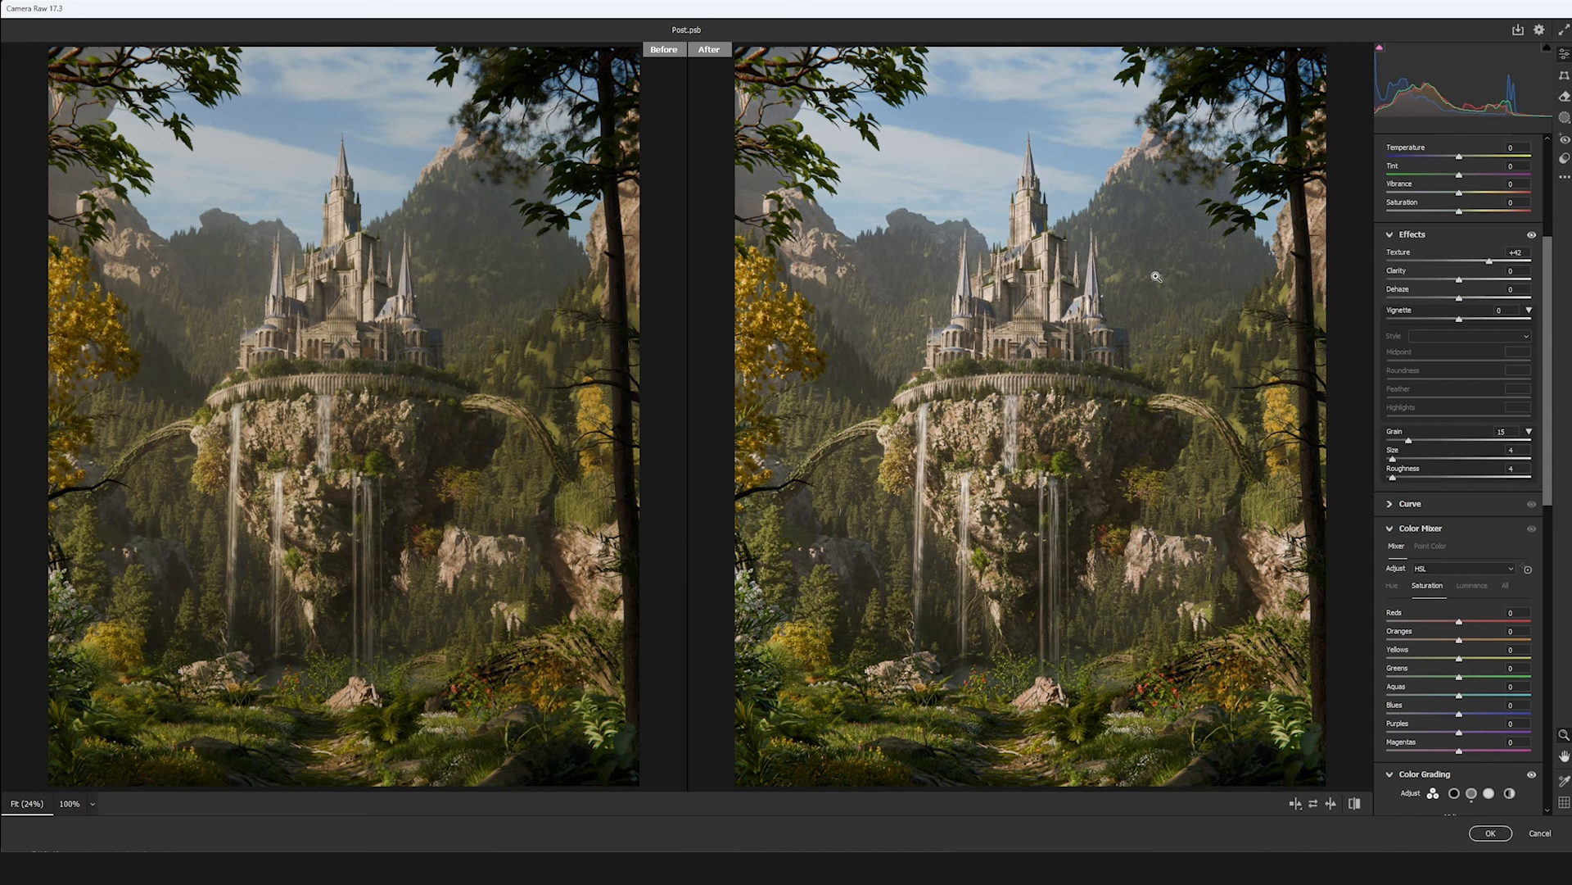
pyautogui.press('alt')
pyautogui.scroll(8, 1072, 296)
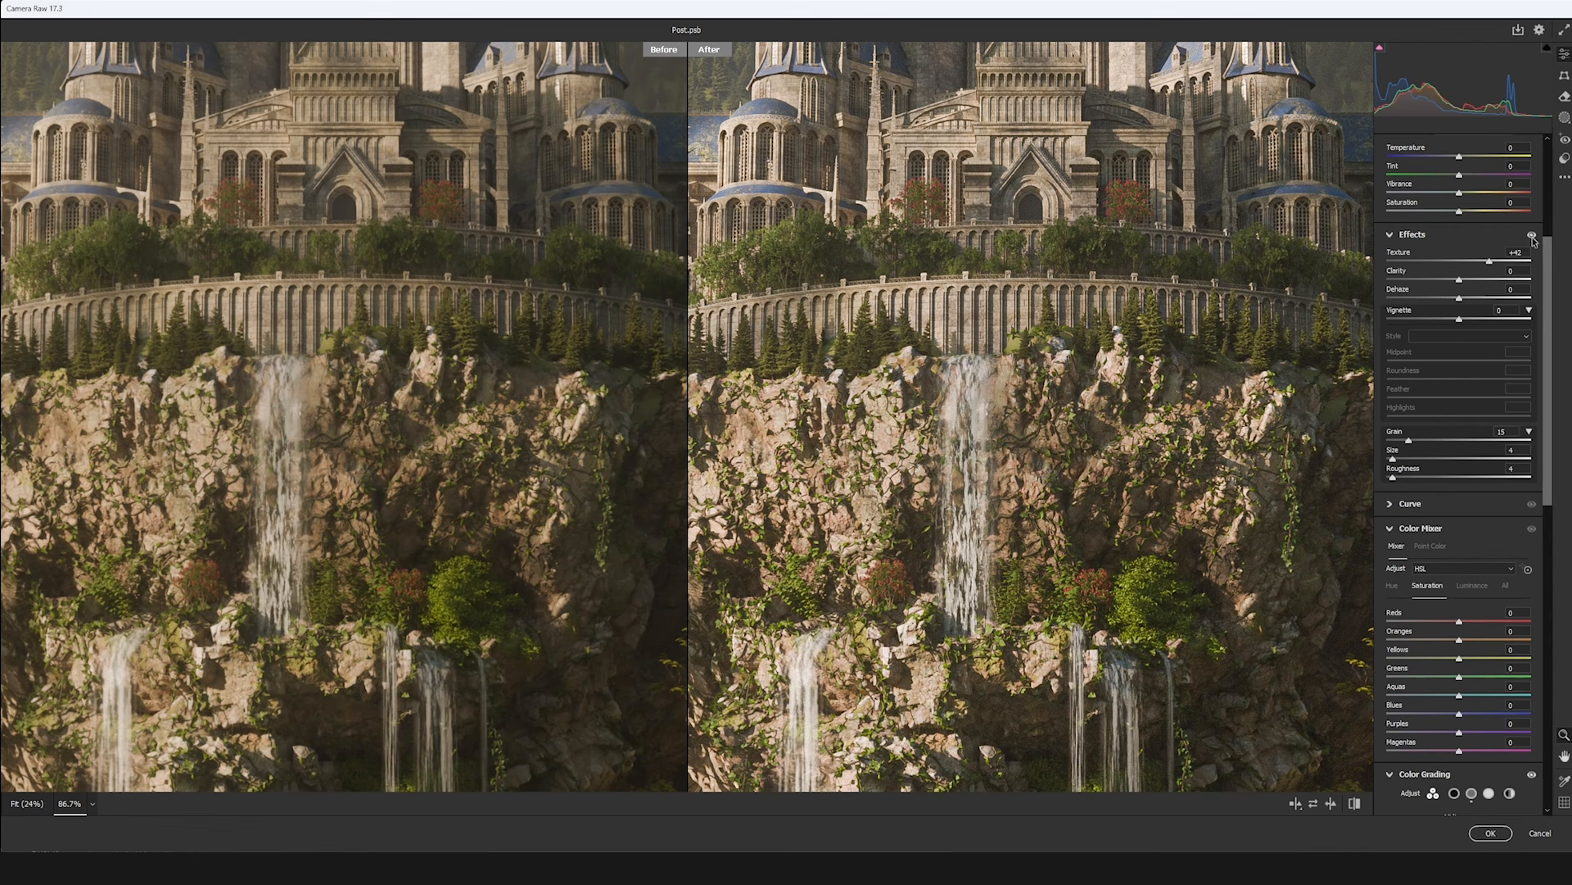
pyautogui.click(1532, 236)
pyautogui.click(1532, 236)
pyautogui.scroll(-7, 1470, 540)
pyautogui.scroll(-2, 1470, 540)
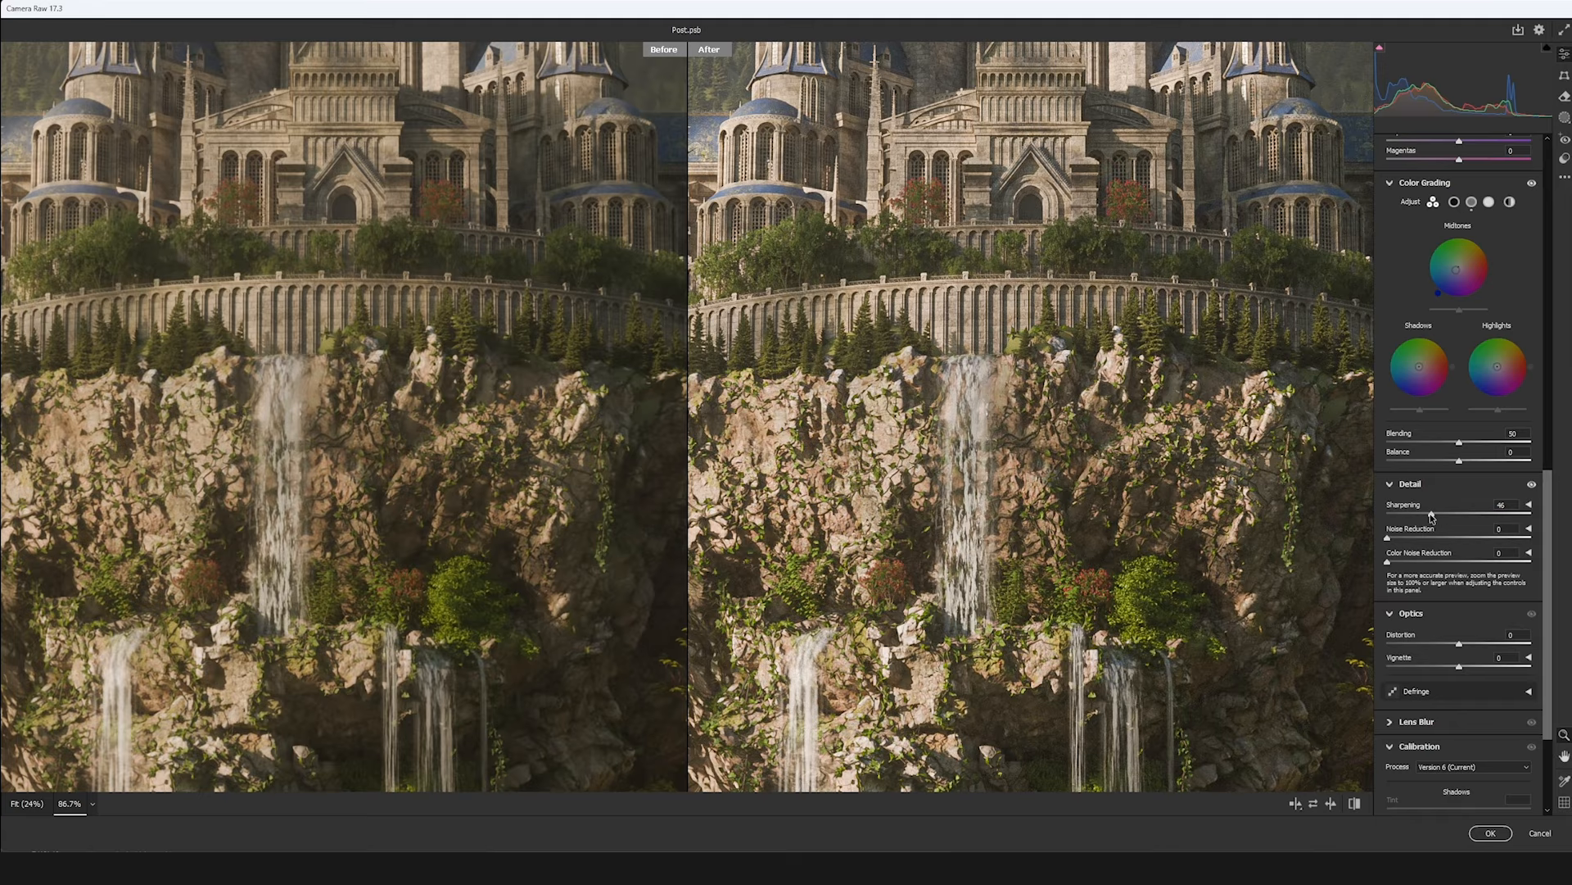
pyautogui.scroll(6, 1431, 516)
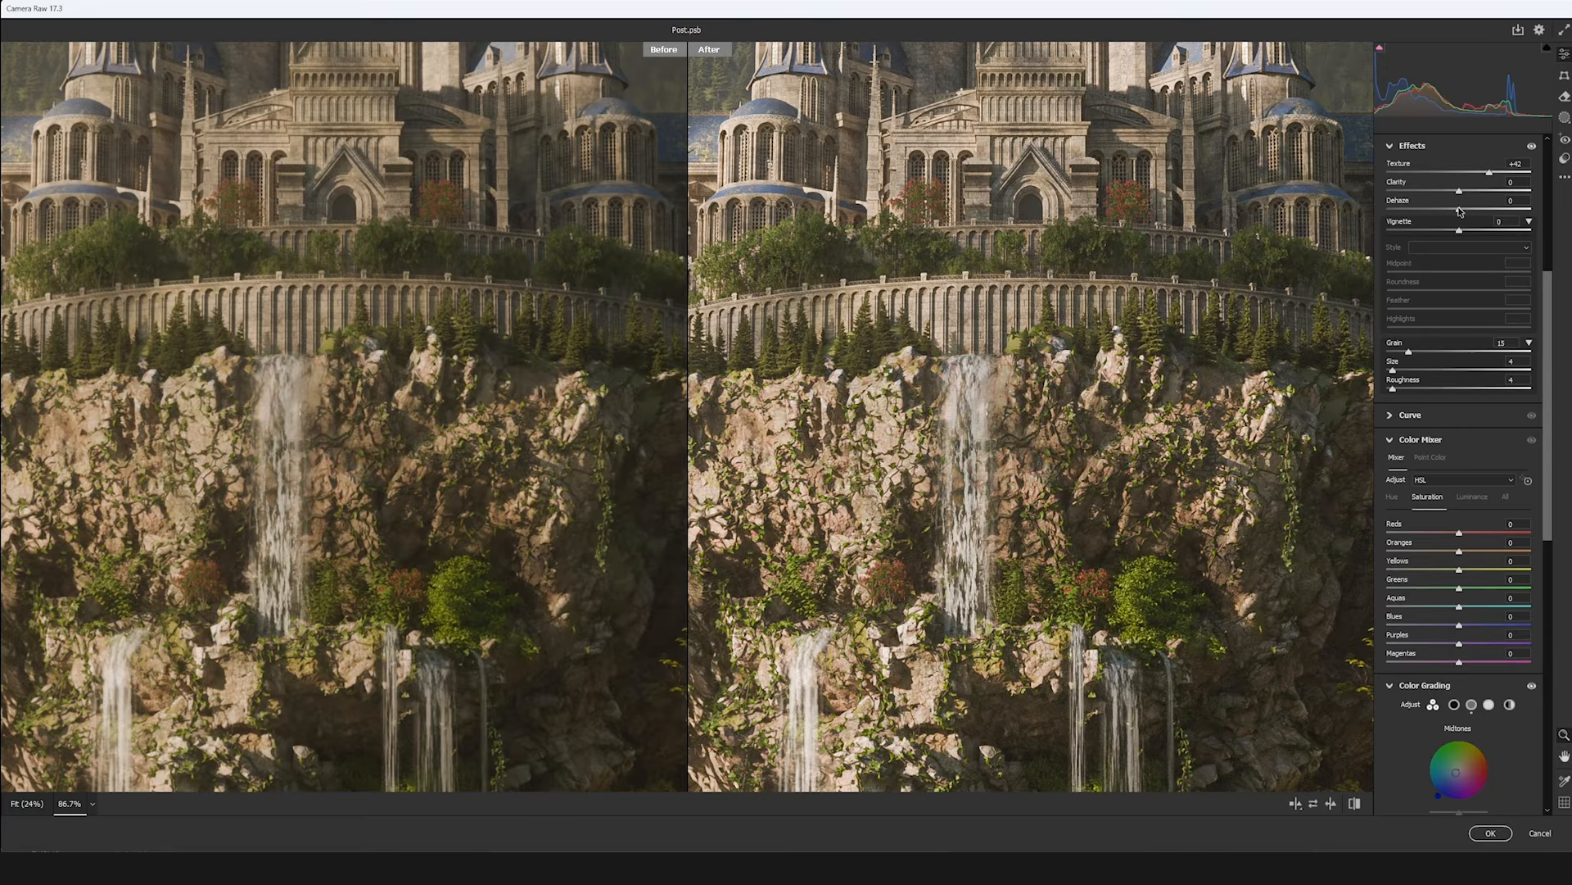
# - Try Texture at +65 and +100, inspecting the waterfalls and the whole image, and undo both changes
pyautogui.moveTo(1489, 174)
pyautogui.mouseDown()
pyautogui.moveTo(1468, 178)
pyautogui.moveTo(1506, 173)
pyautogui.mouseUp()
pyautogui.scroll(-5, 1132, 315)
pyautogui.scroll(-3, 1136, 318)
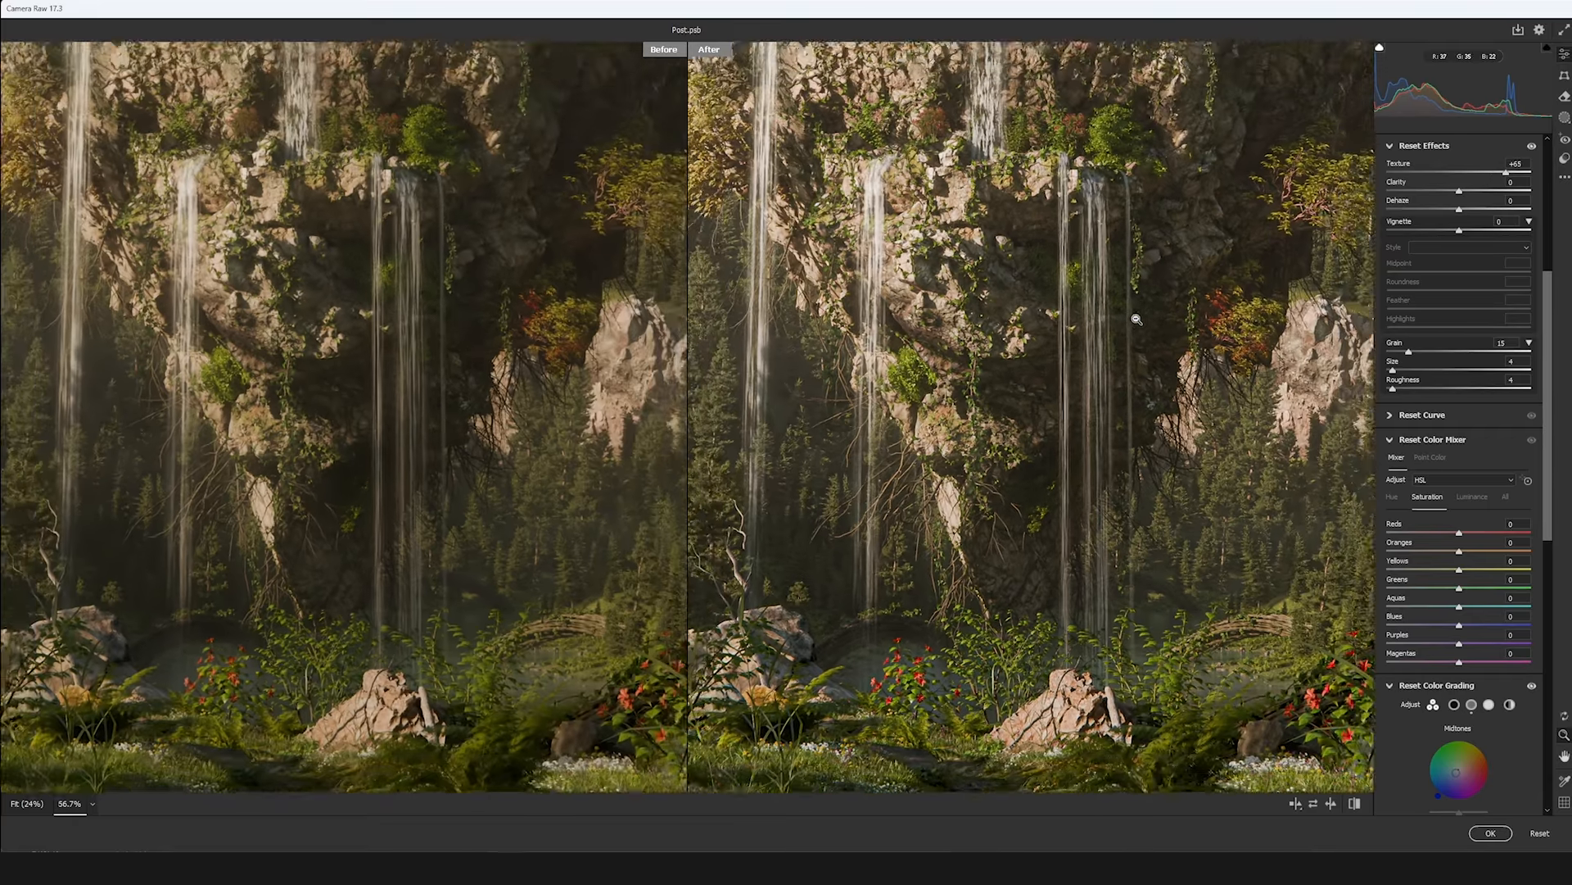
pyautogui.scroll(-4, 1136, 319)
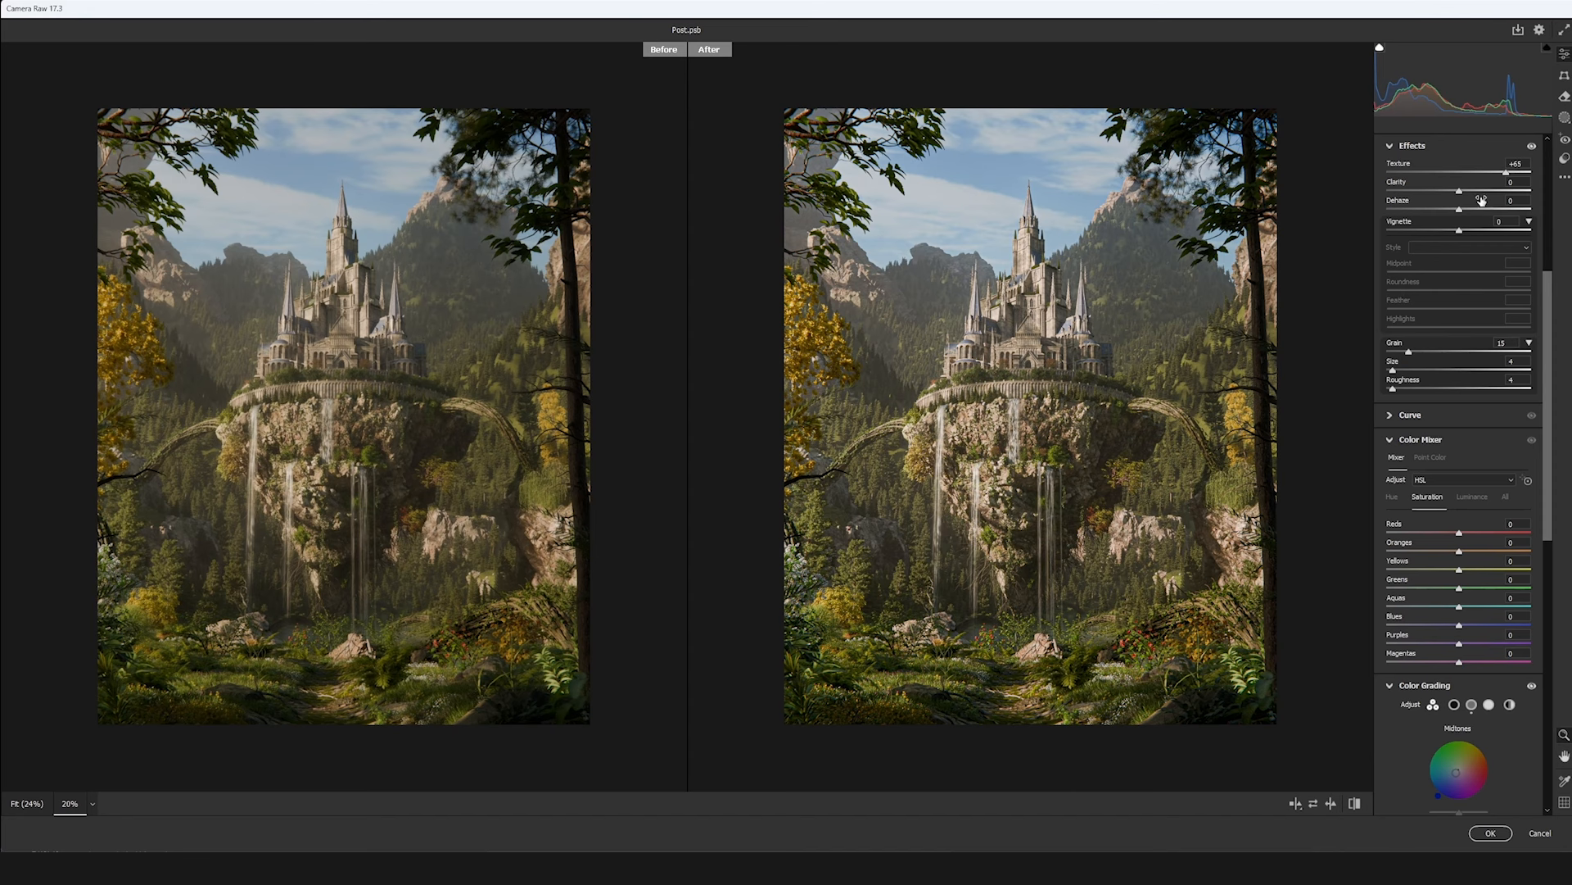
pyautogui.moveTo(1506, 173); pyautogui.dragTo(1531, 174)
pyautogui.scroll(5, 1124, 535)
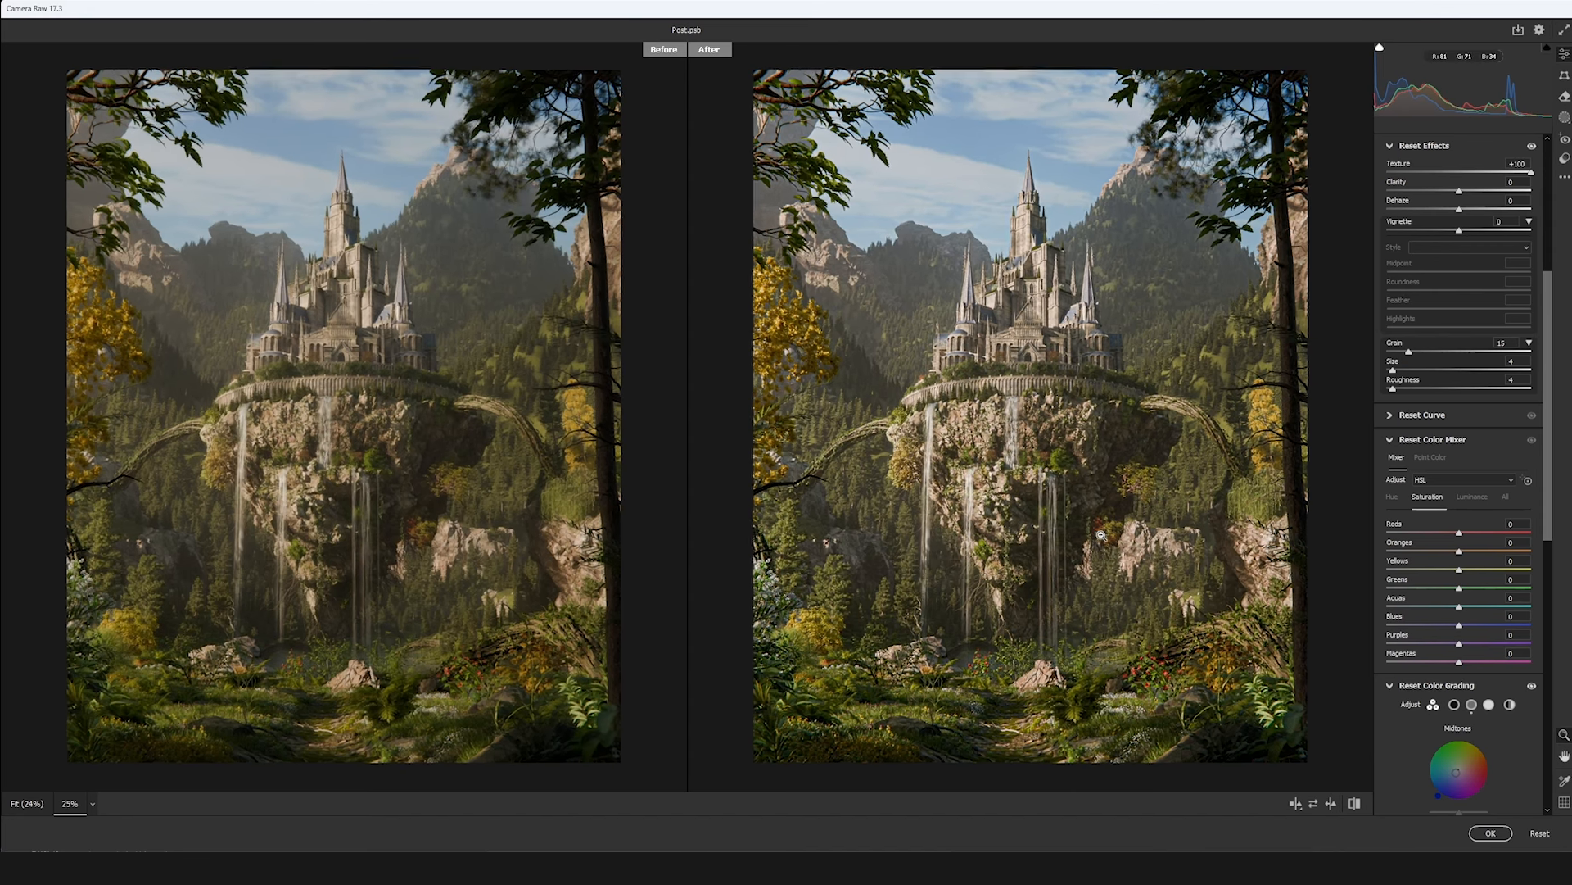
pyautogui.scroll(-3, 1124, 534)
pyautogui.hotkey('ctrl', 'z')
pyautogui.hotkey('ctrl', 'z')
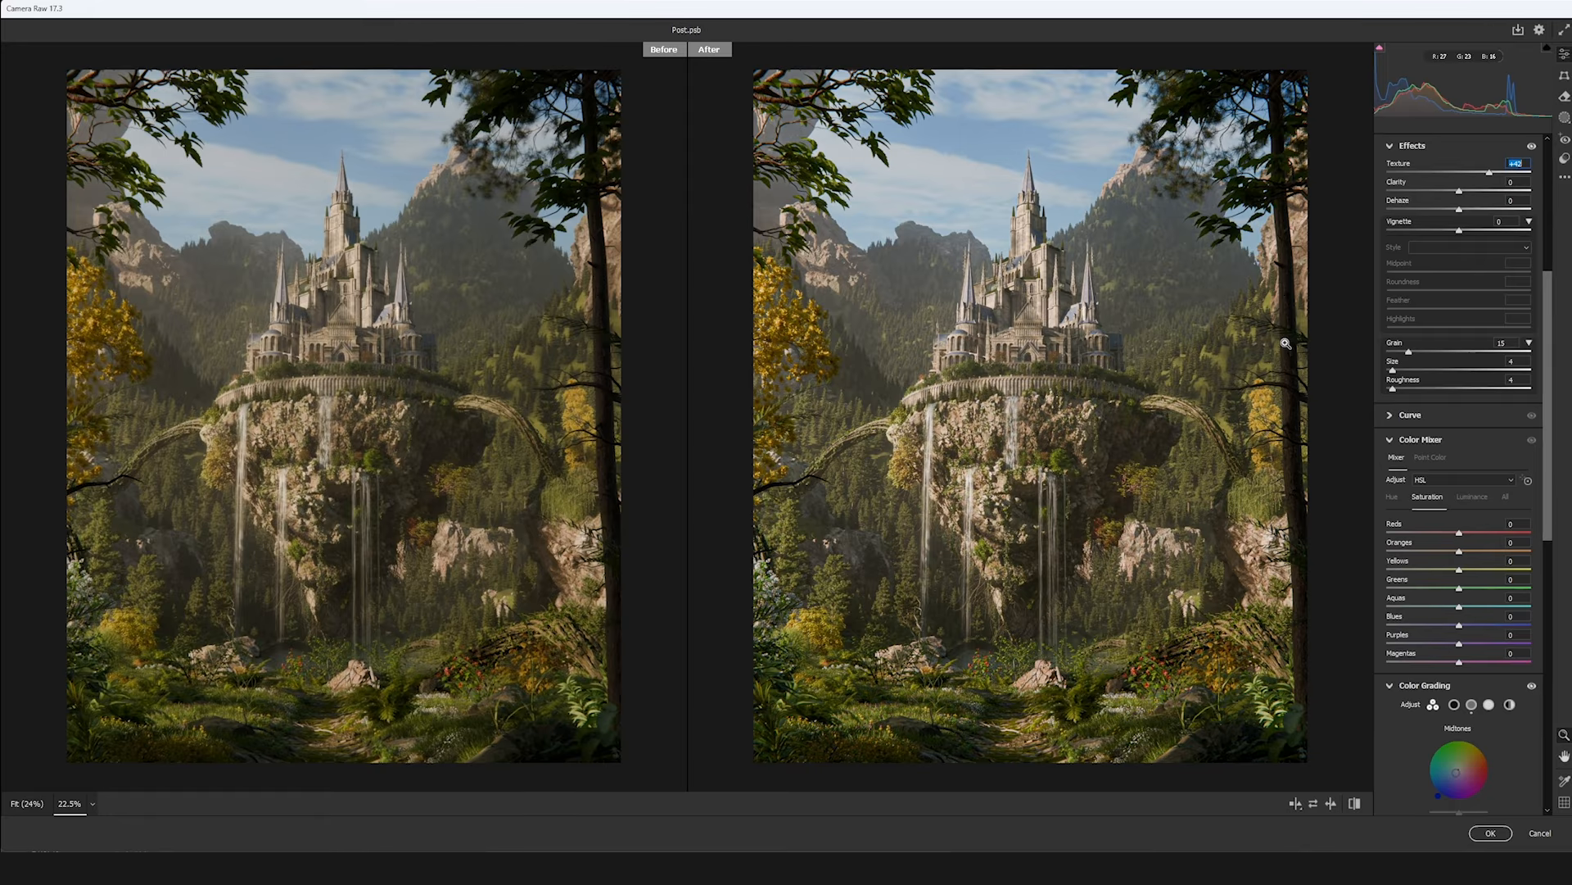
# - Try Clarity at +100 and +38, reset it each time, and fit the image to the preview
pyautogui.moveTo(1458, 190); pyautogui.dragTo(1530, 189)
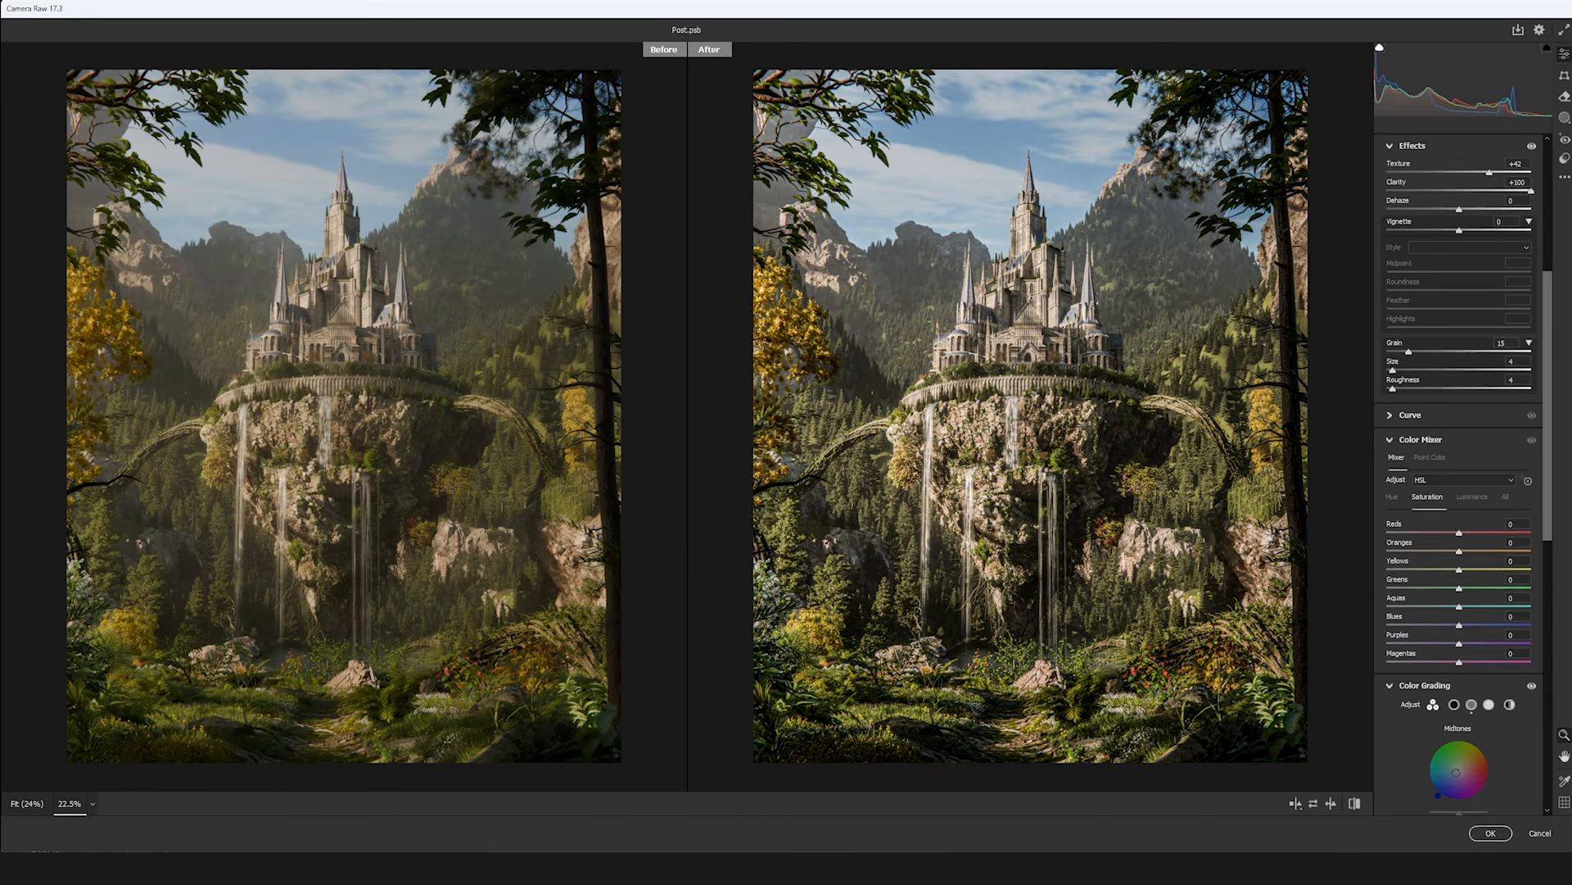
pyautogui.doubleClick(1470, 192)
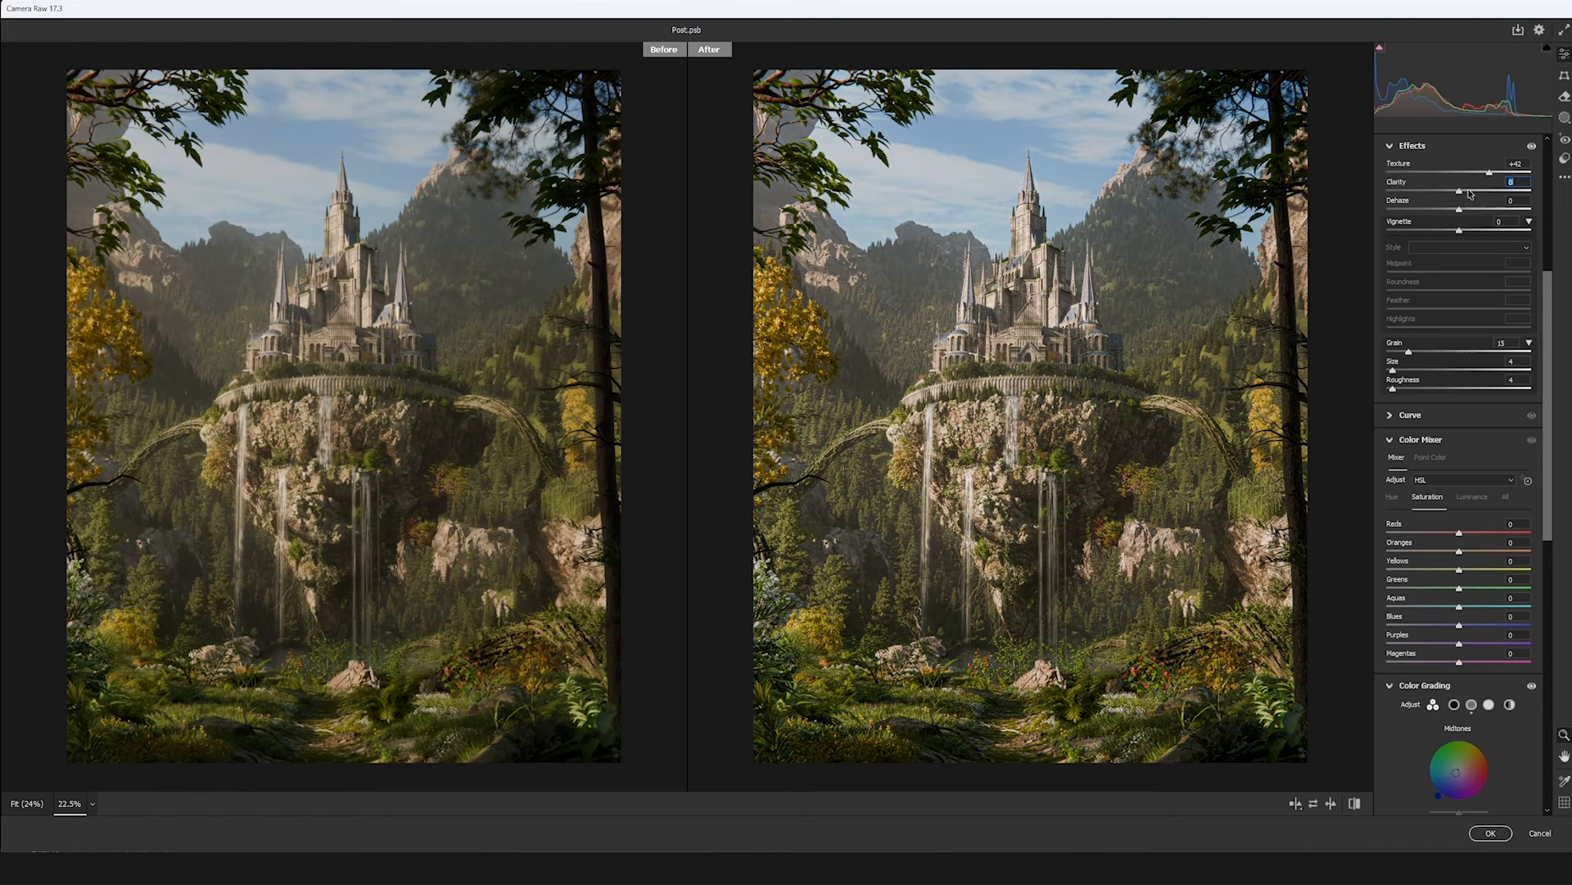
pyautogui.moveTo(1461, 195); pyautogui.dragTo(1489, 194)
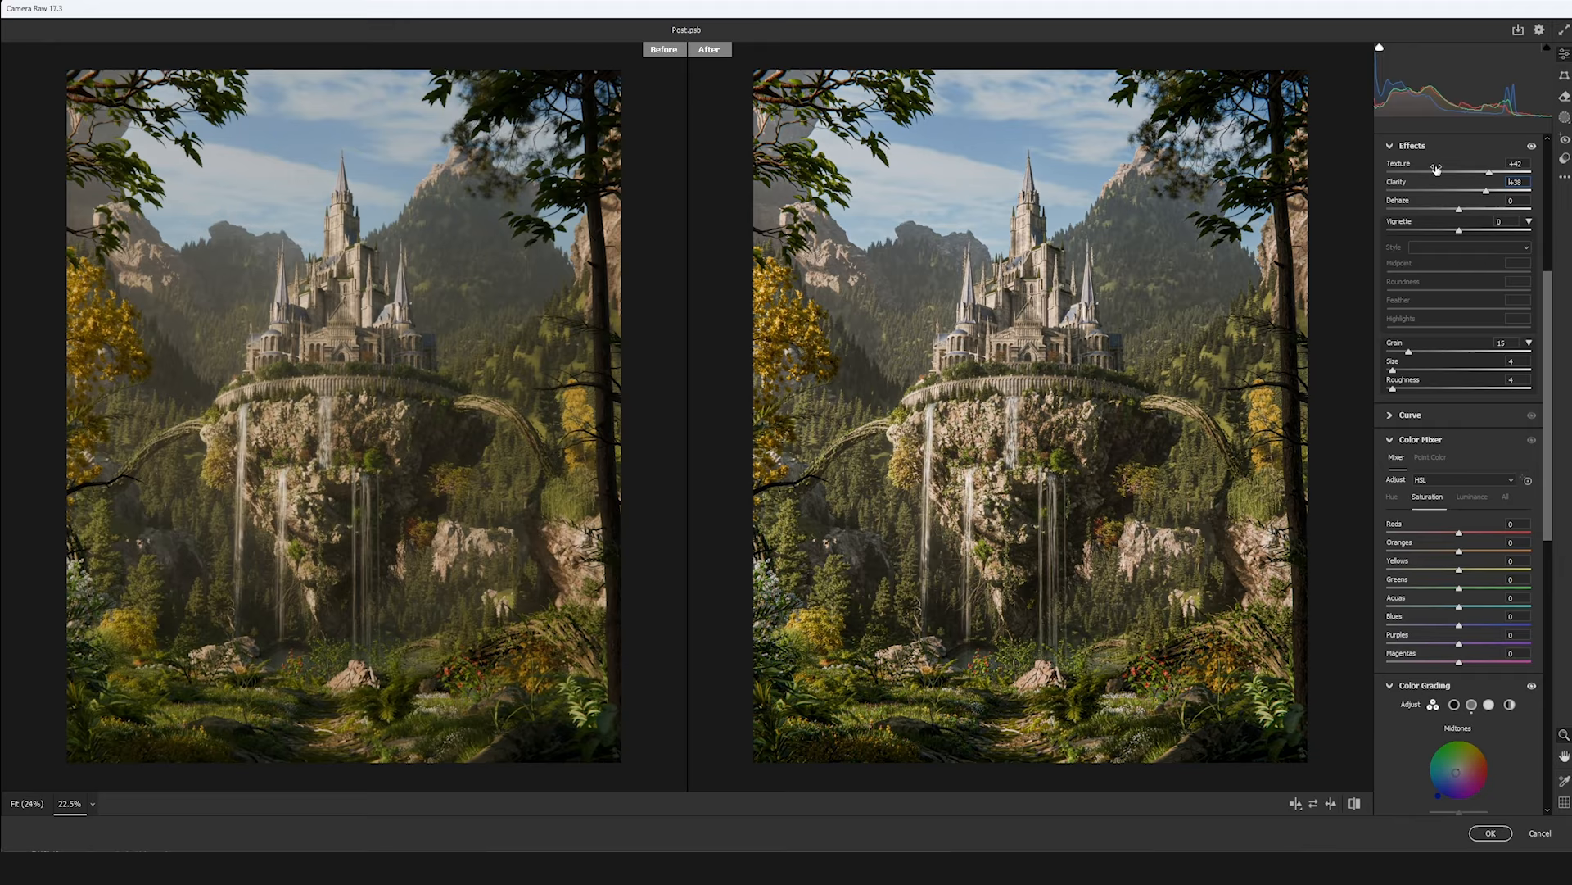
pyautogui.doubleClick(1455, 191)
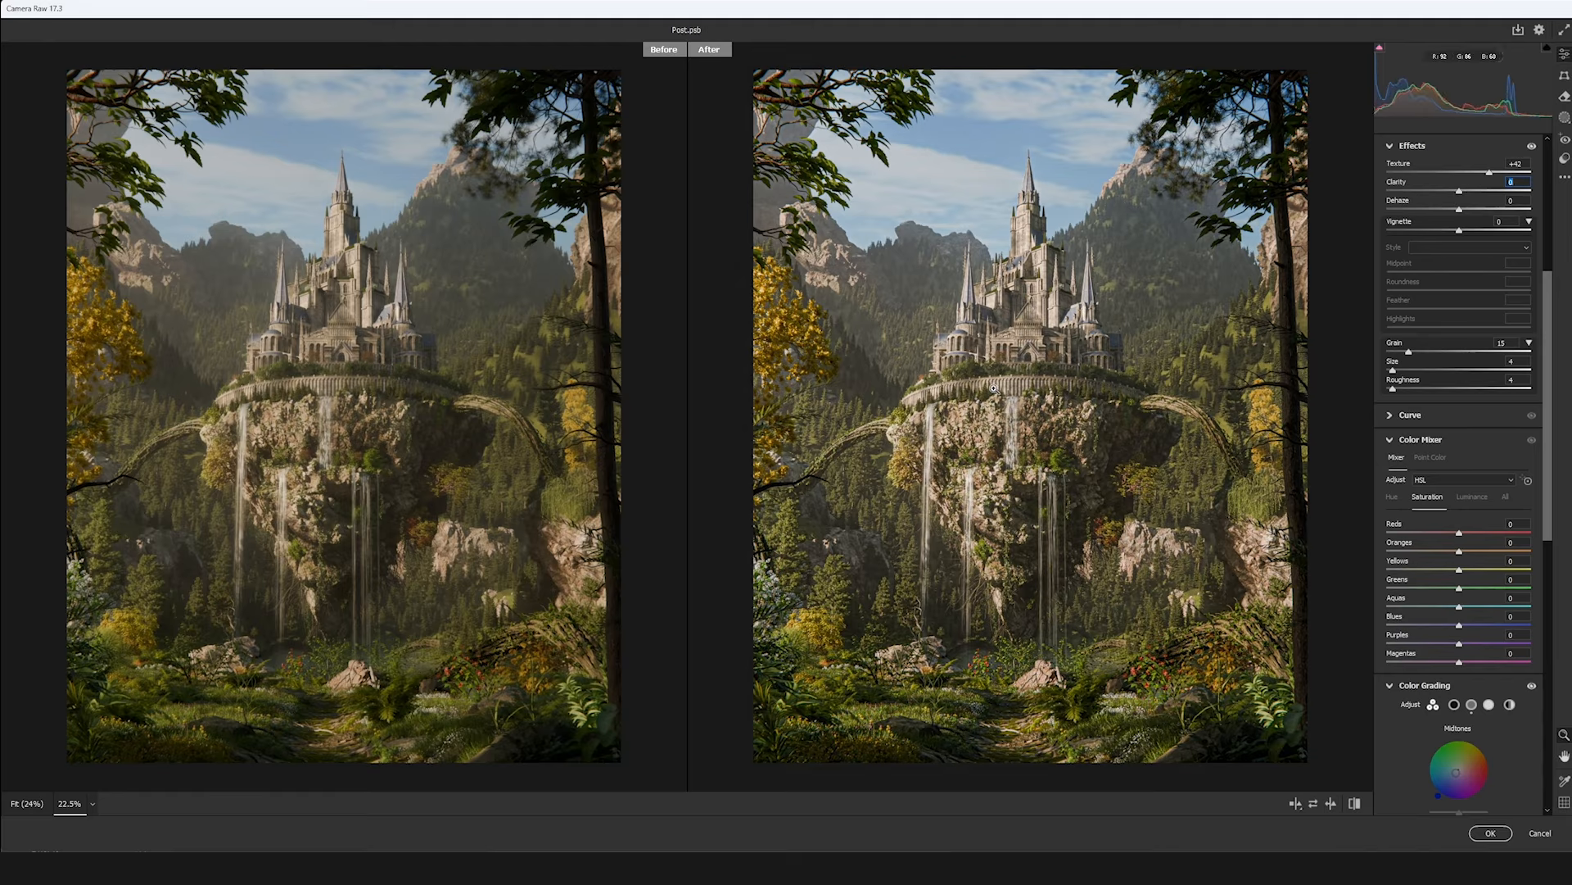
pyautogui.click(968, 534)
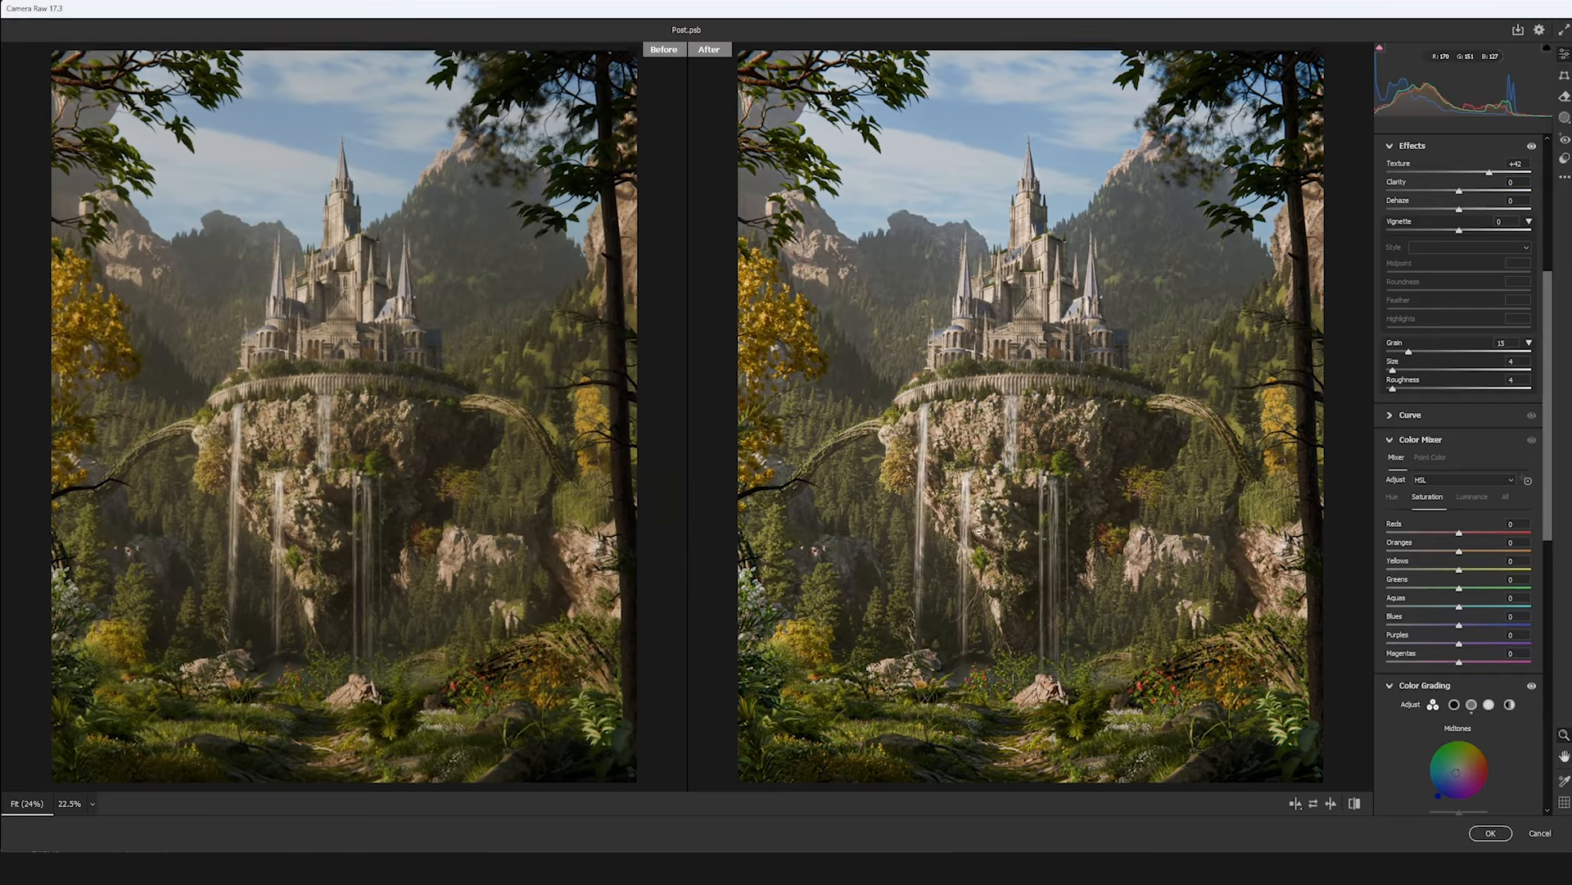
# - Inspect the grain close up on the waterfalls, experiment with its Size and Roughness, and leave Roughness at 5
pyautogui.click(1407, 352)
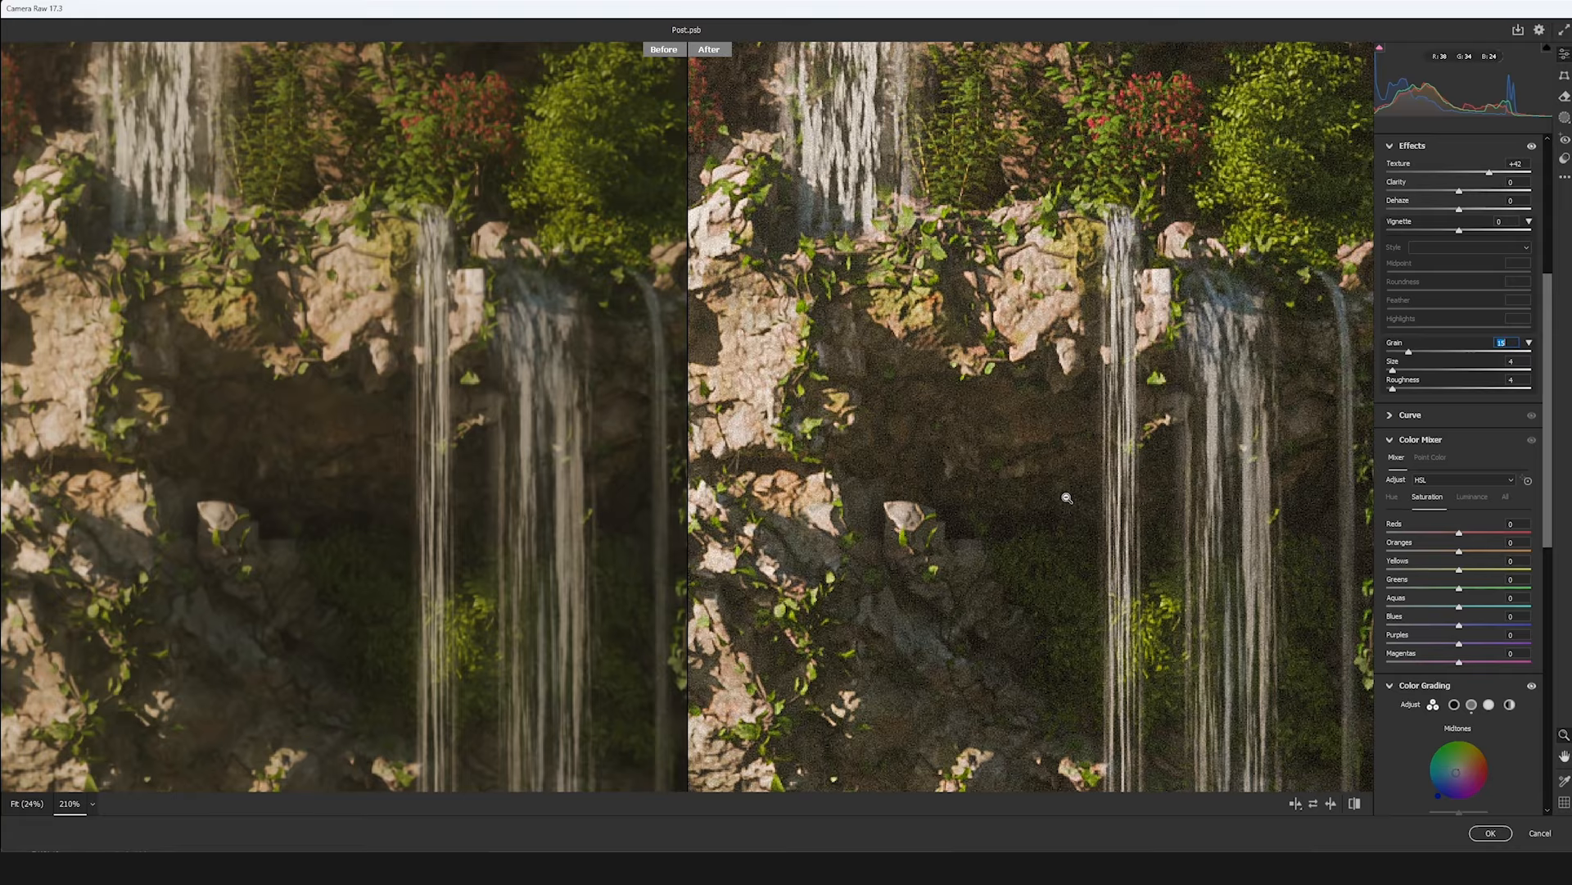
pyautogui.moveTo(1394, 370)
pyautogui.mouseDown()
pyautogui.moveTo(1426, 372)
pyautogui.moveTo(1409, 353)
pyautogui.moveTo(1414, 371)
pyautogui.moveTo(1398, 377)
pyautogui.mouseUp()
pyautogui.click(1392, 390)
pyautogui.hotkey('ctrl', 'z')
pyautogui.moveTo(1129, 350); pyautogui.dragTo(1095, 359)
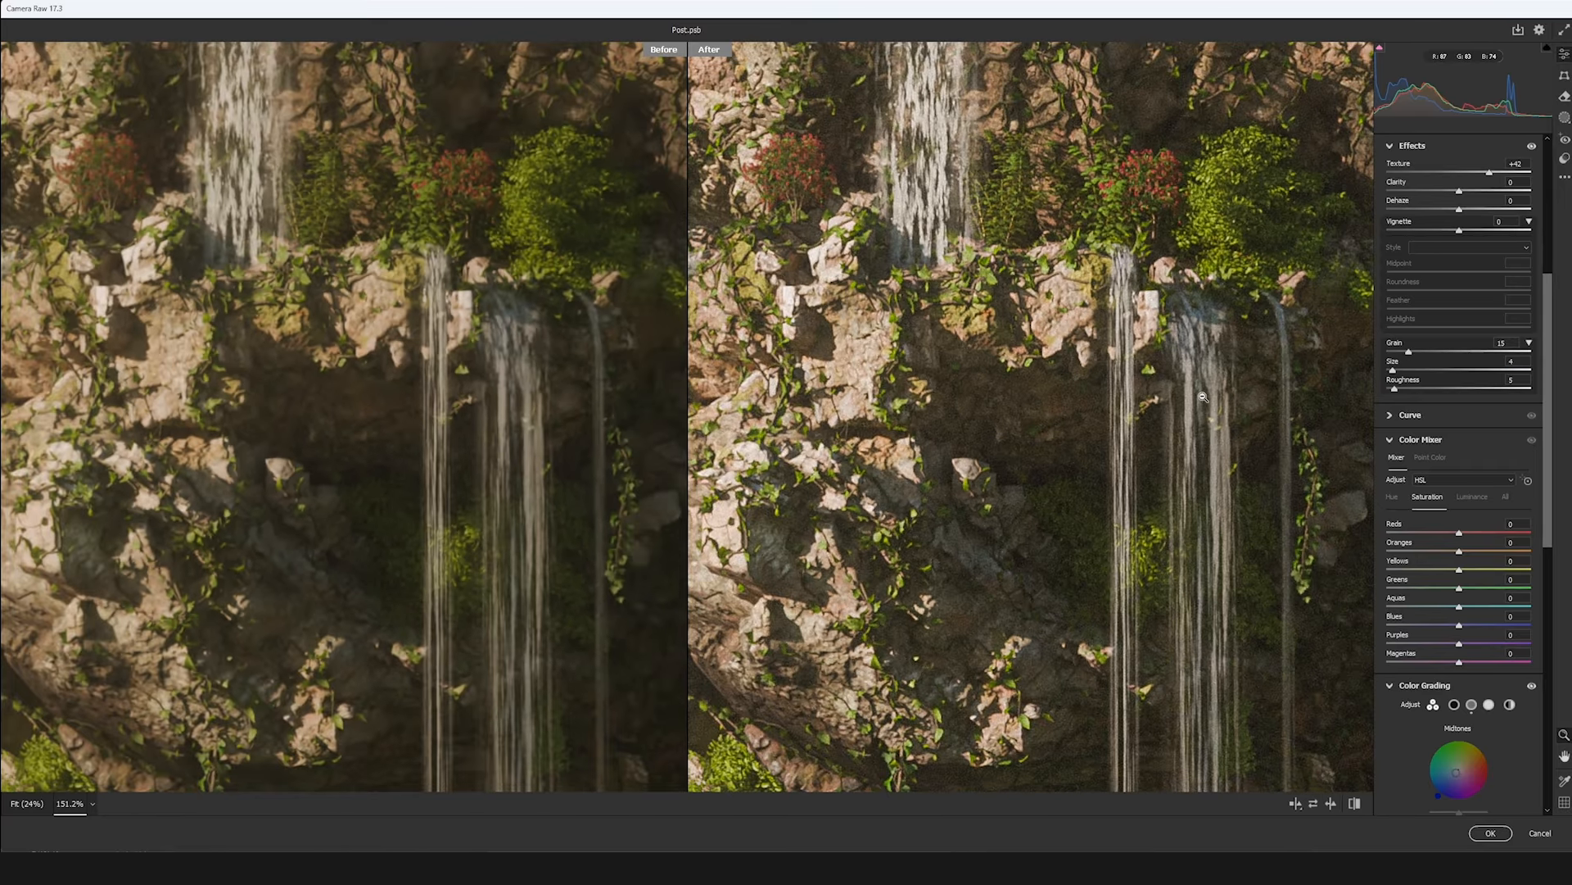
pyautogui.moveTo(1203, 396); pyautogui.dragTo(1145, 398)
pyautogui.scroll(-5, 1480, 474)
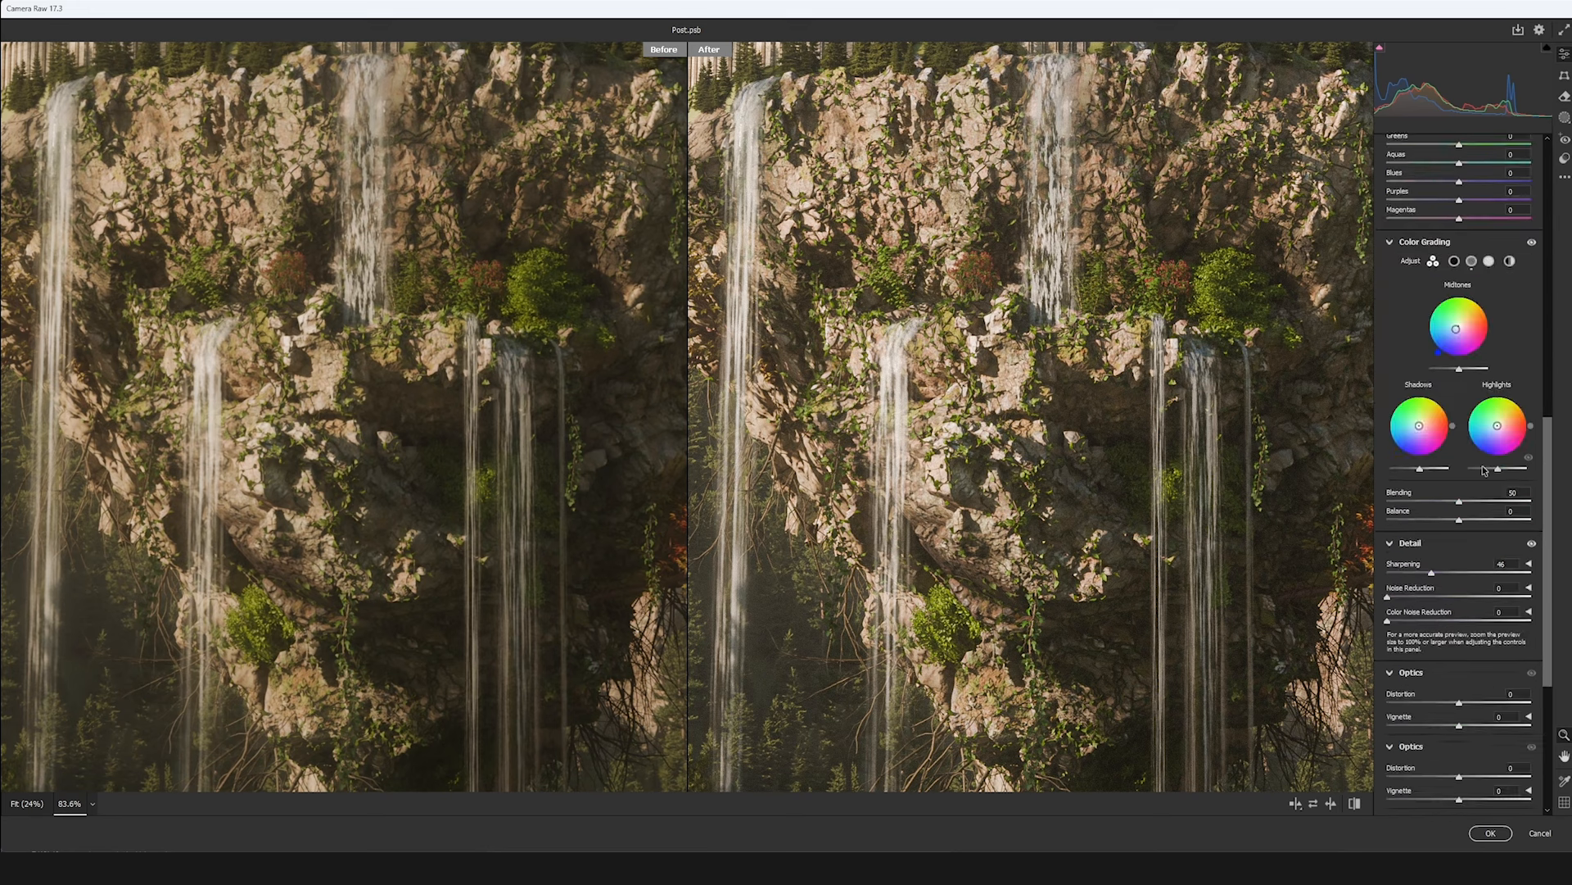
# - Compare the Detail sharpening adjustments off and on while viewing the cliff and waterfalls
pyautogui.scroll(-3, 1482, 470)
pyautogui.scroll(1, 1488, 483)
pyautogui.scroll(-1, 1416, 402)
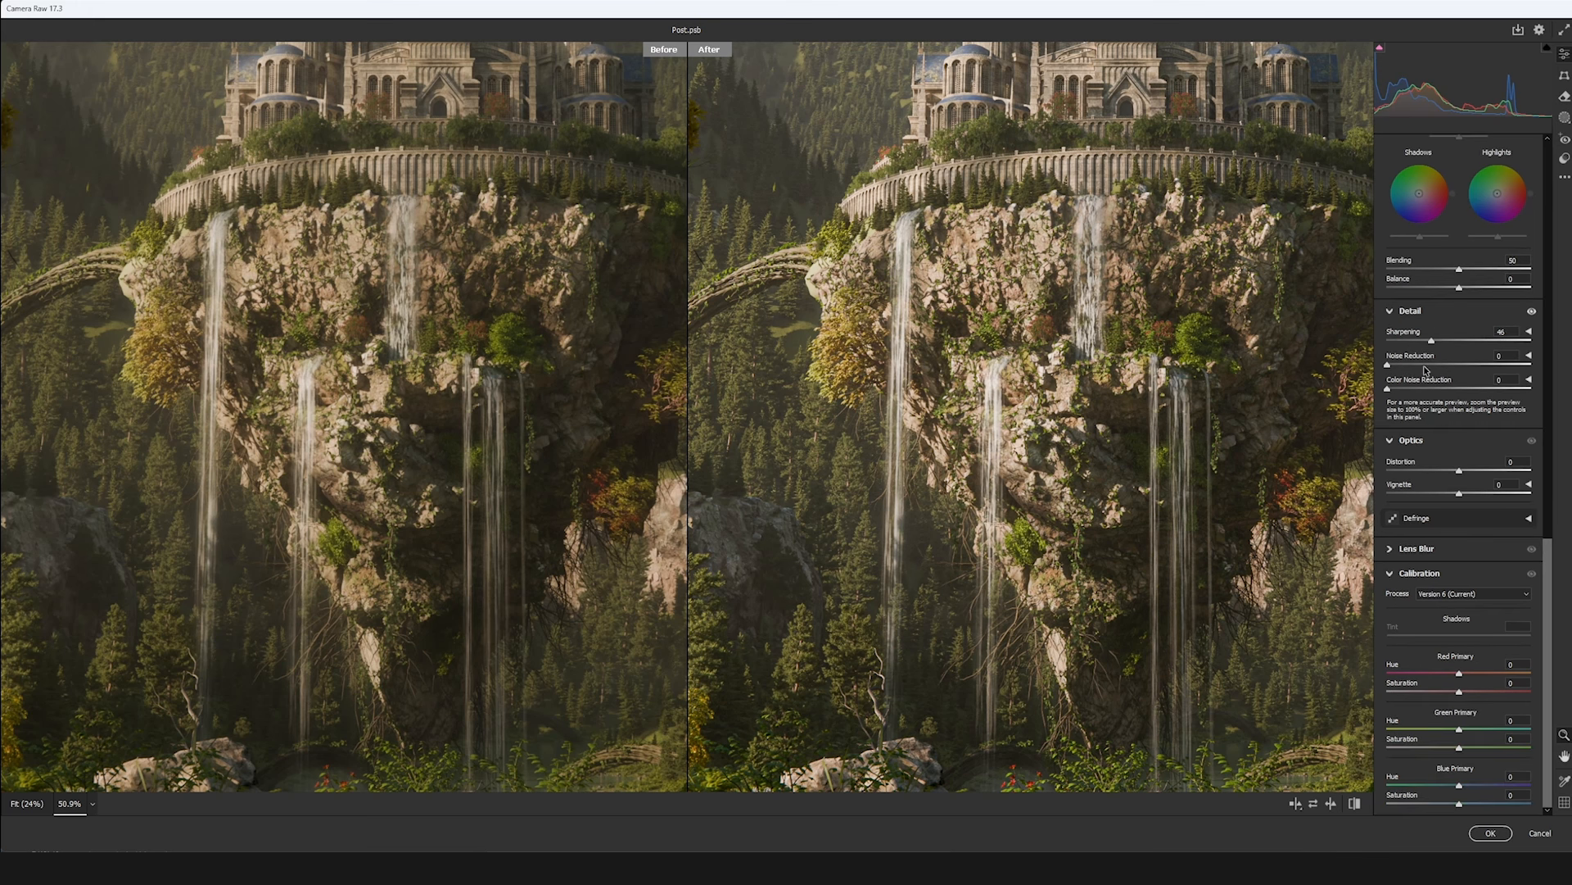
pyautogui.click(1532, 313)
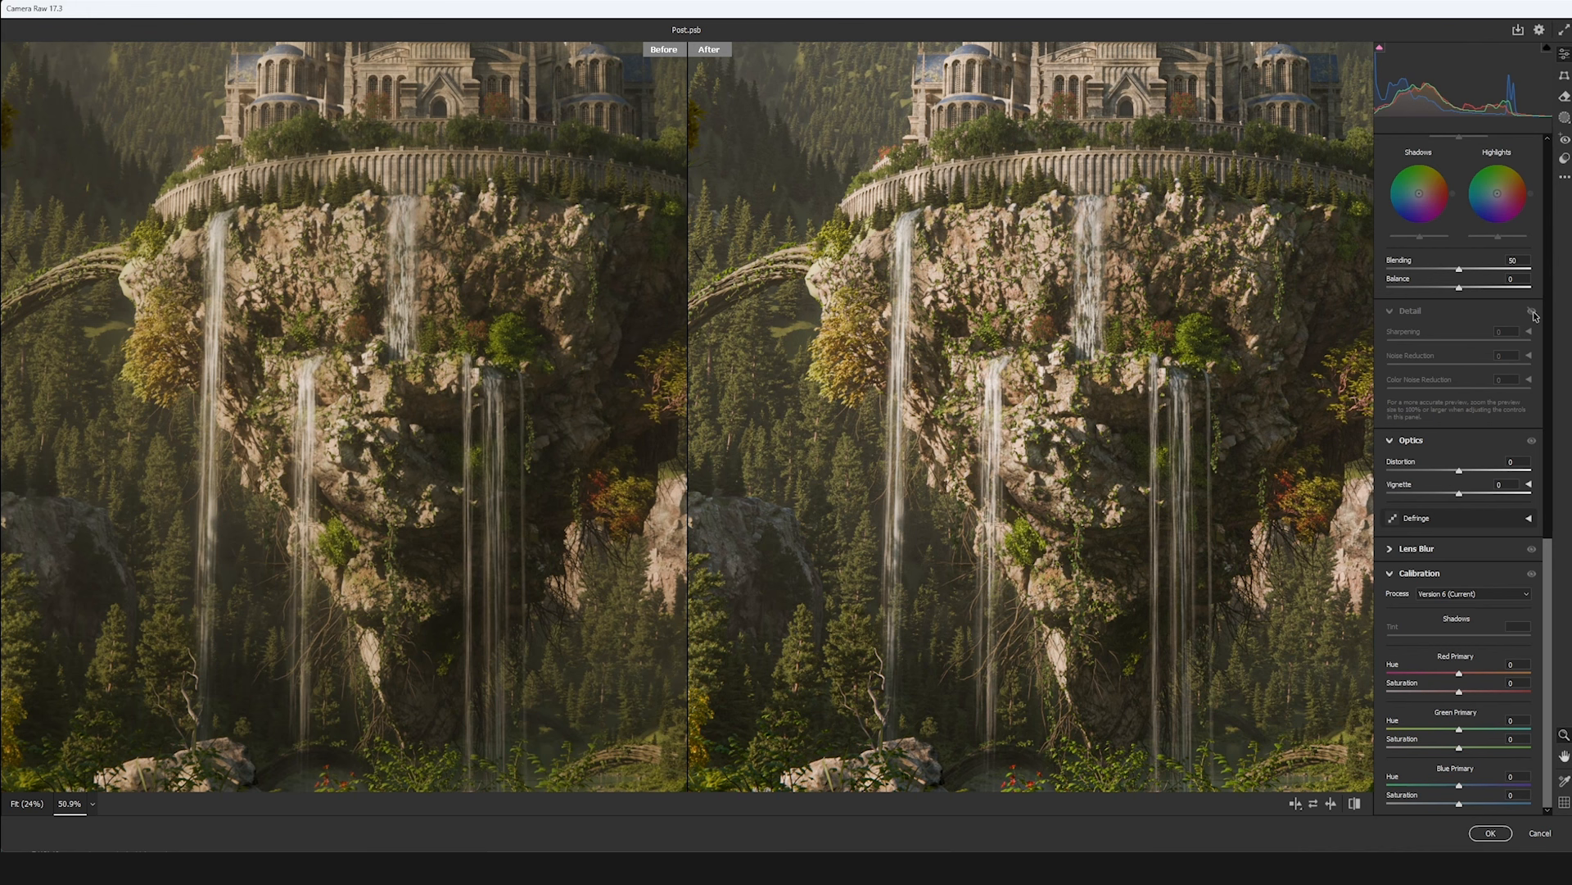
pyautogui.click(1532, 313)
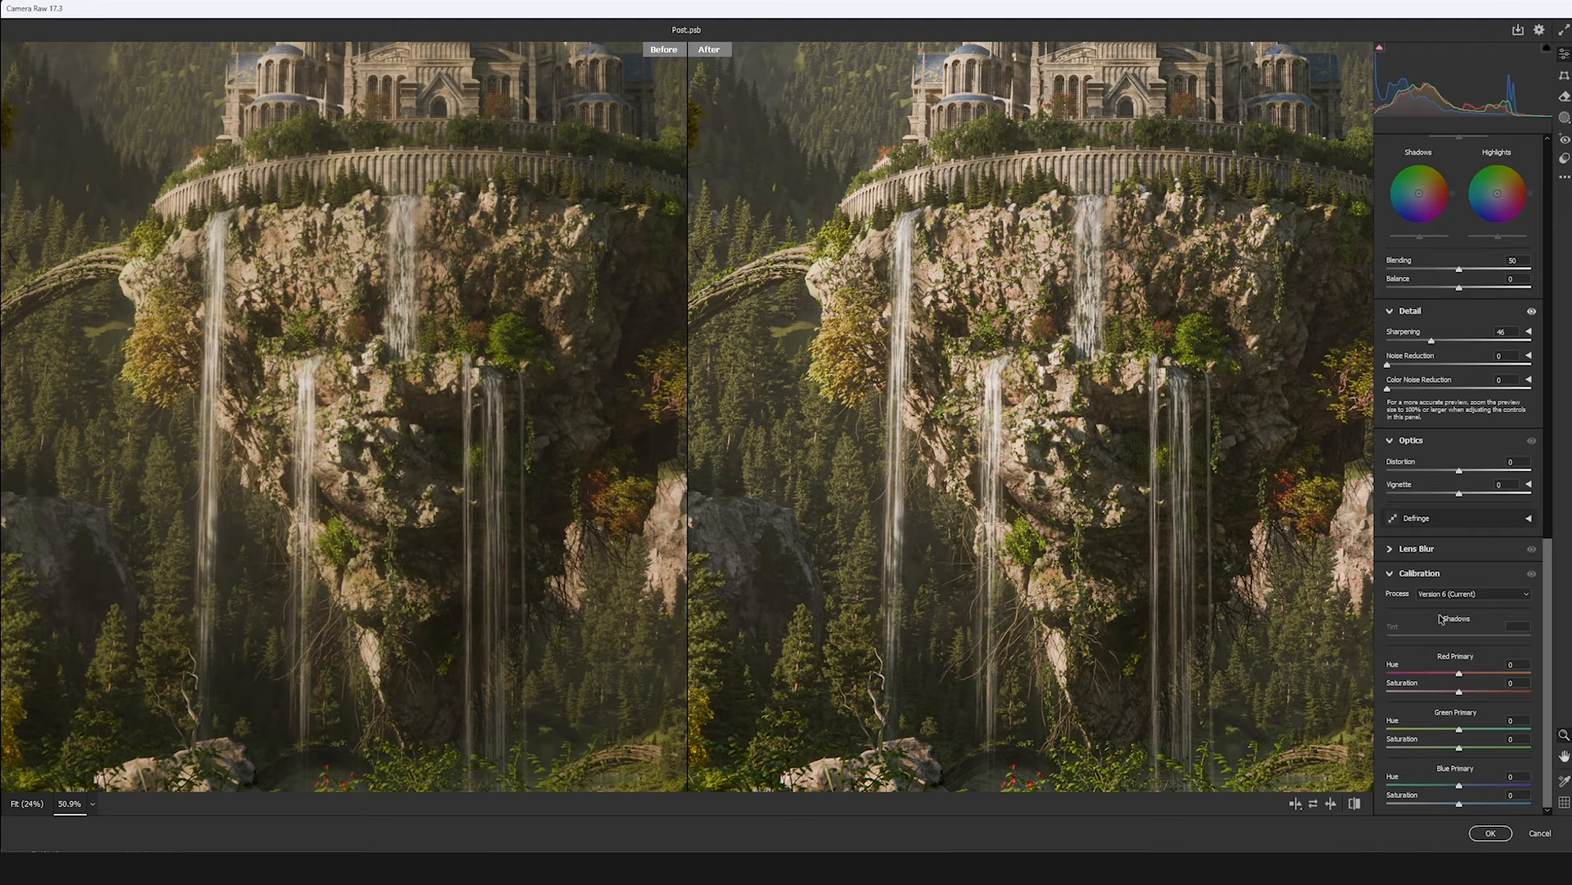
pyautogui.scroll(3, 1498, 577)
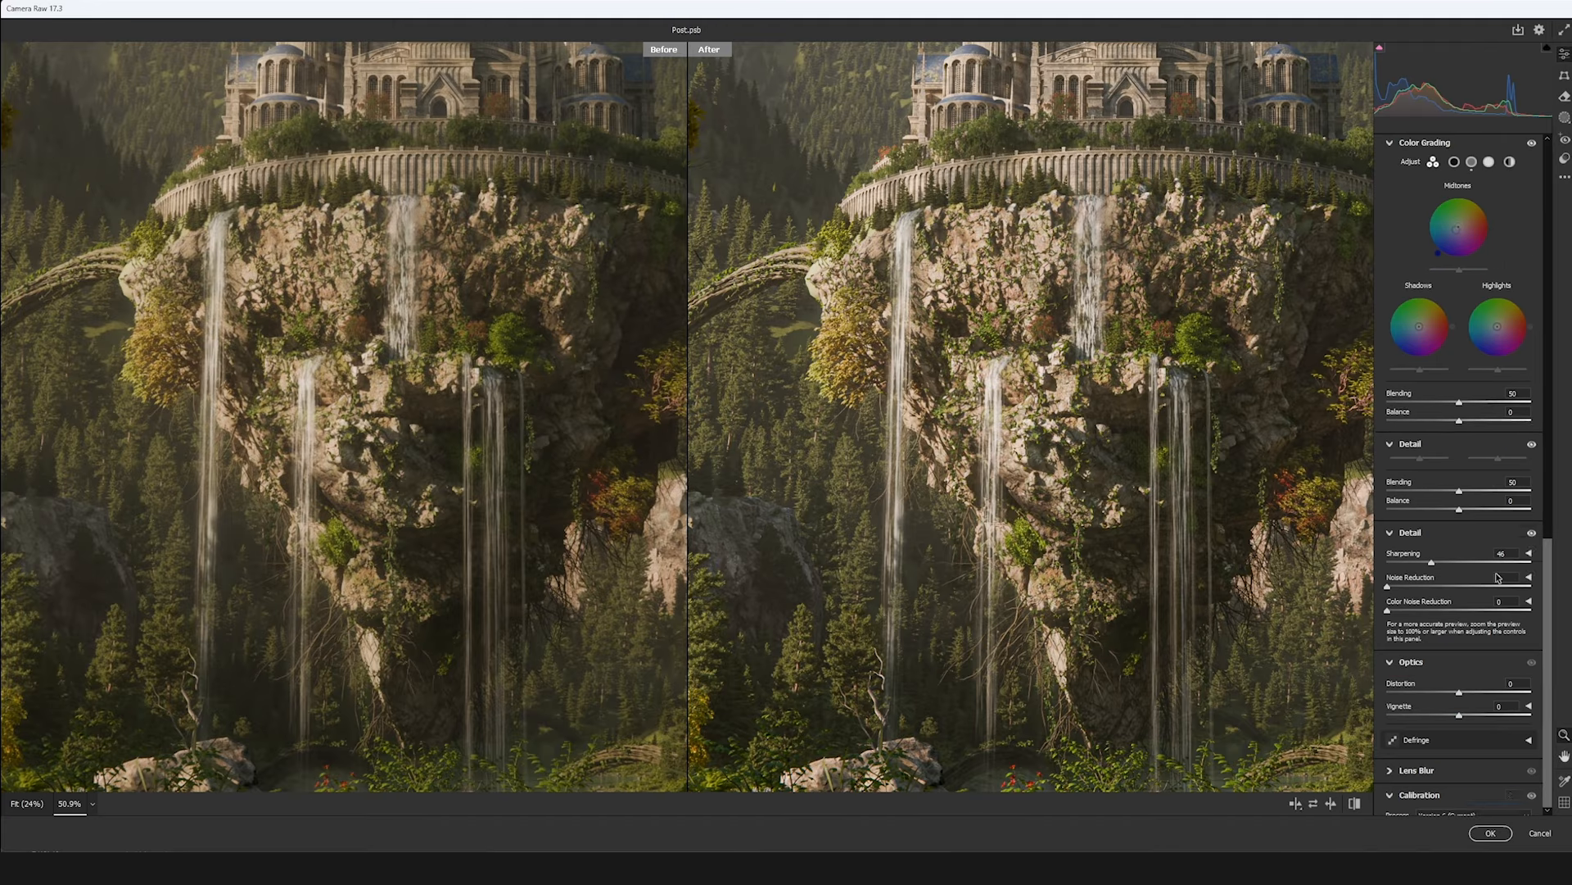
# - Collapse the Color Mixer settings, and move the Camera Raw window aside to view the layer stack before returning it
pyautogui.scroll(8, 1497, 578)
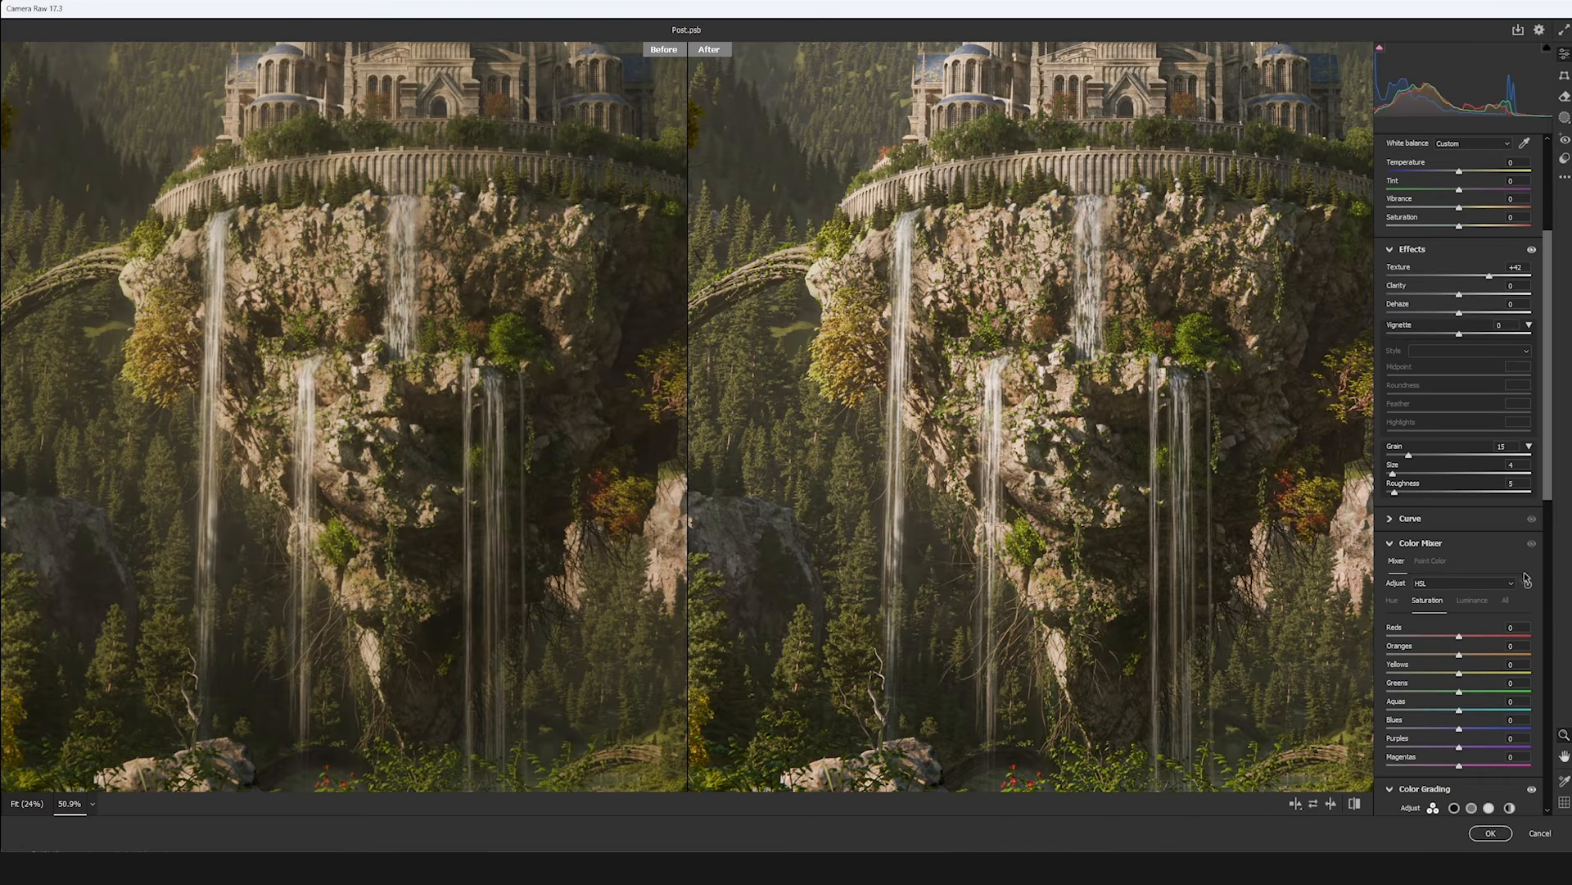
pyautogui.scroll(-3, 1527, 579)
pyautogui.click(1421, 321)
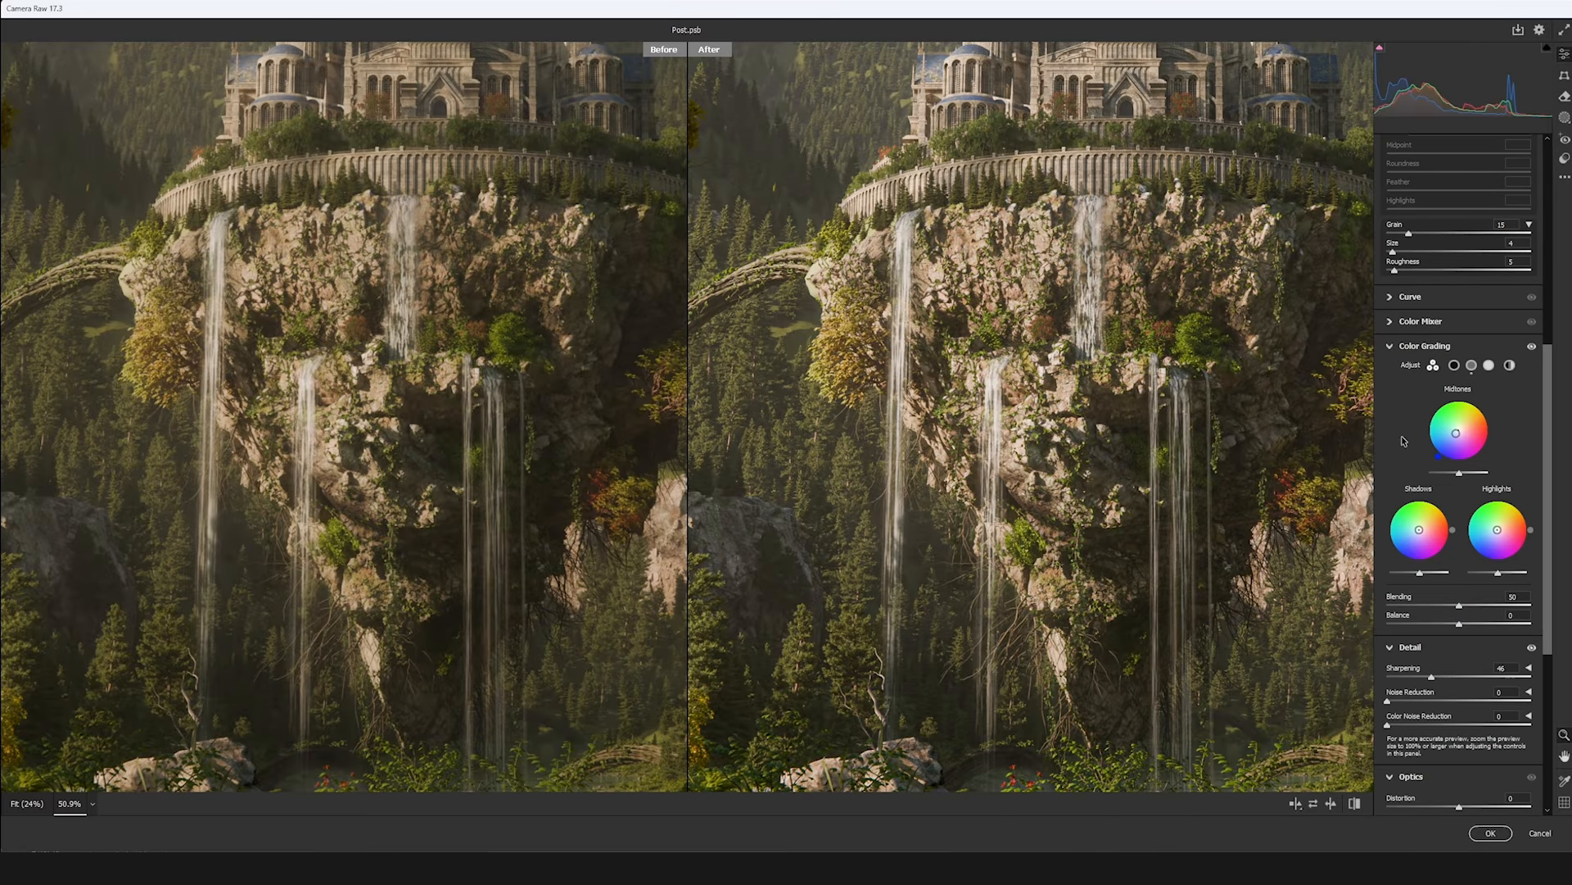
pyautogui.moveTo(1334, 13); pyautogui.dragTo(885, 229)
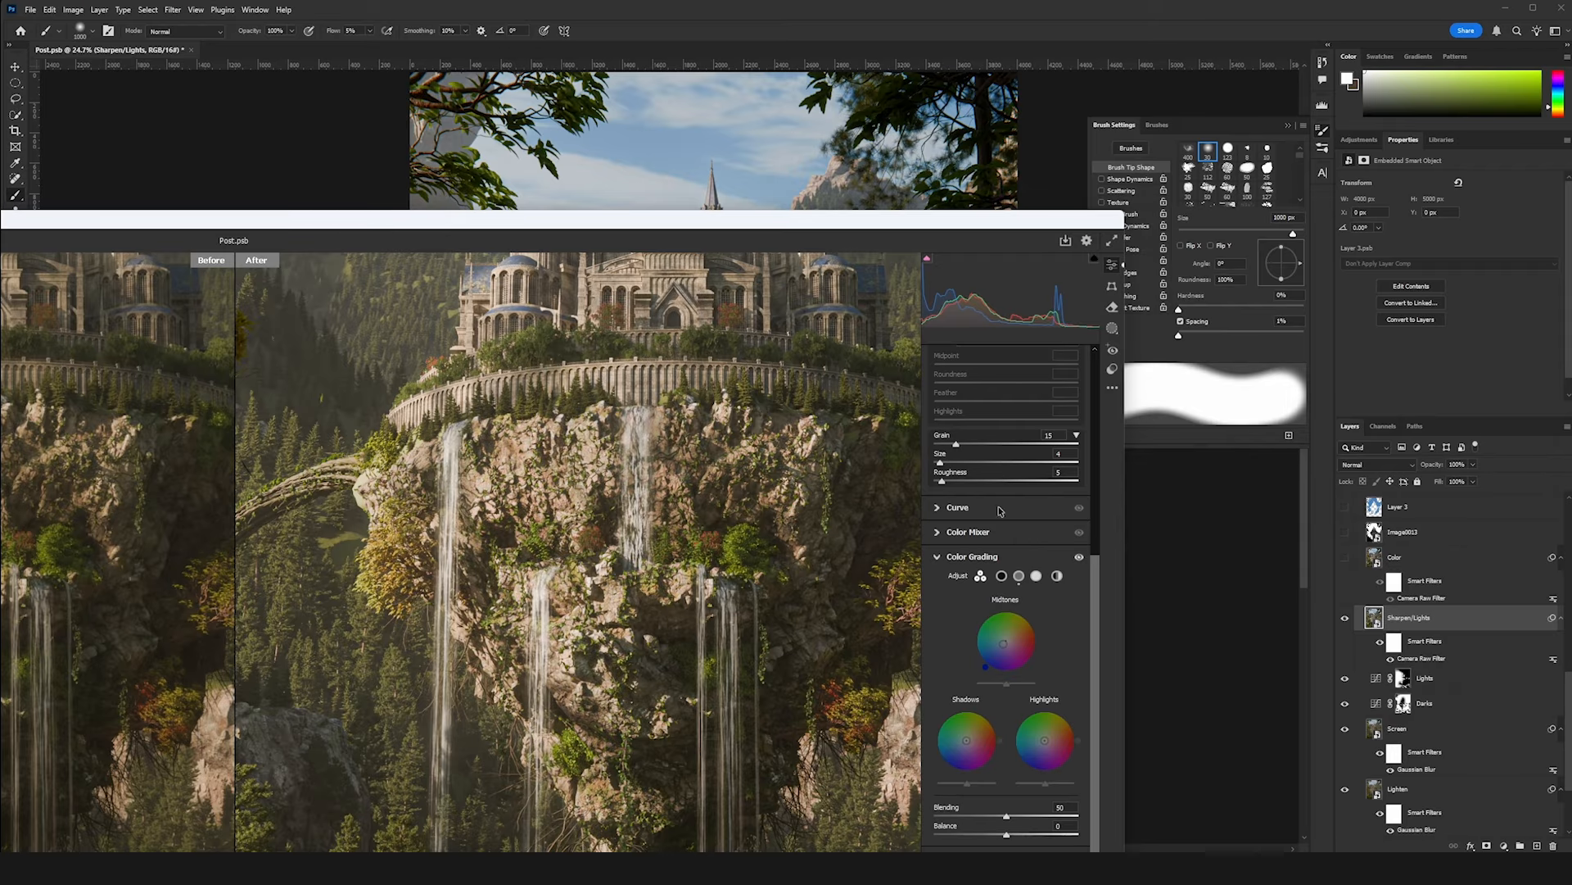
pyautogui.moveTo(966, 228); pyautogui.dragTo(1126, 64)
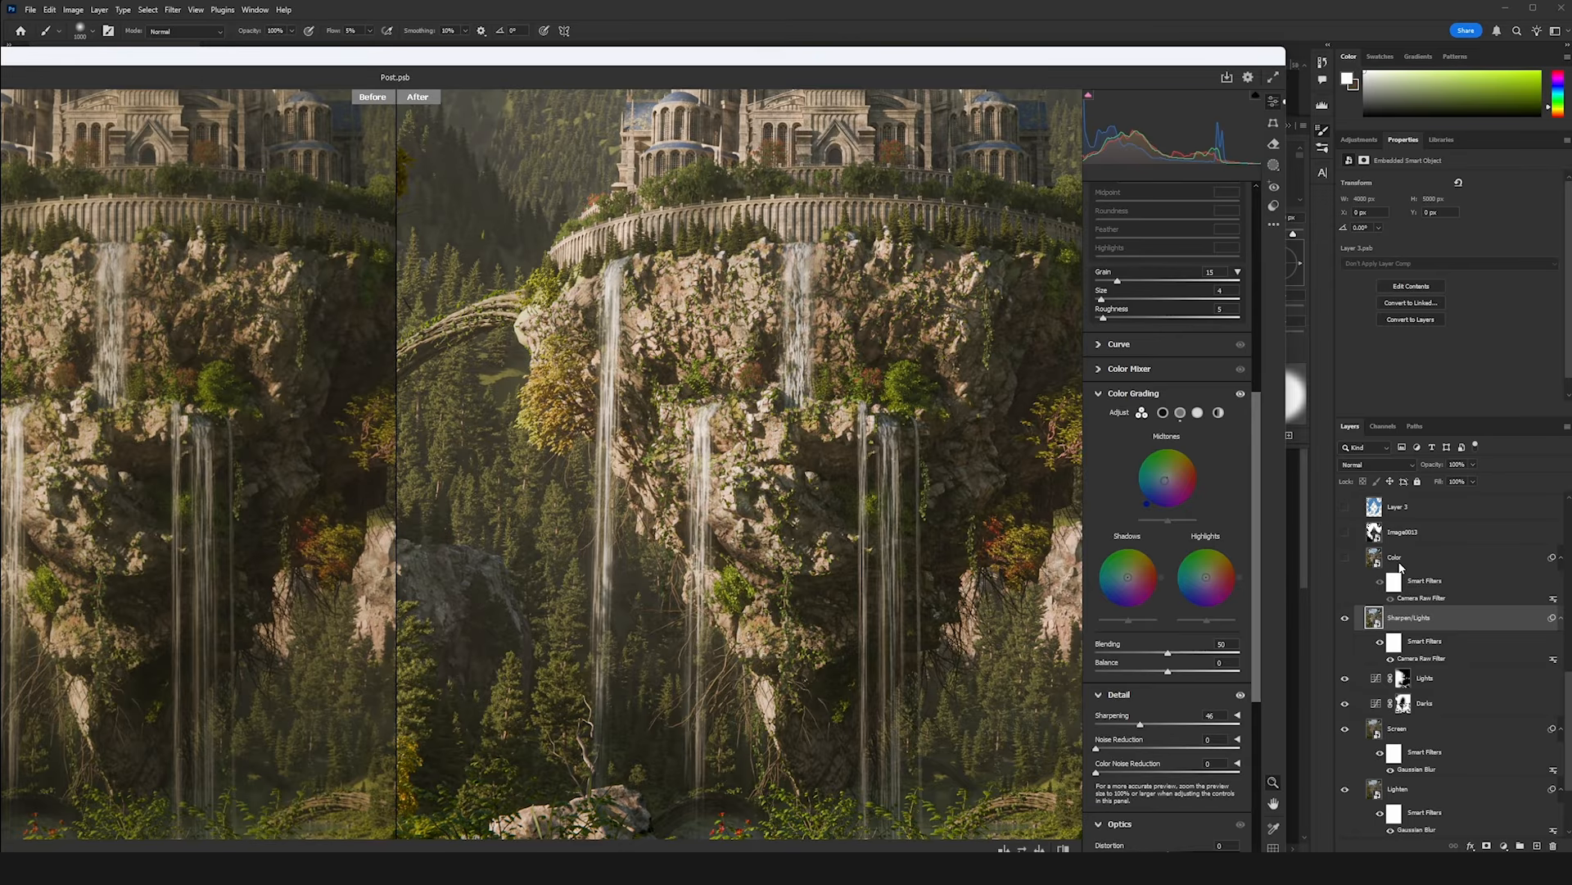
pyautogui.moveTo(1179, 58); pyautogui.dragTo(1464, 16)
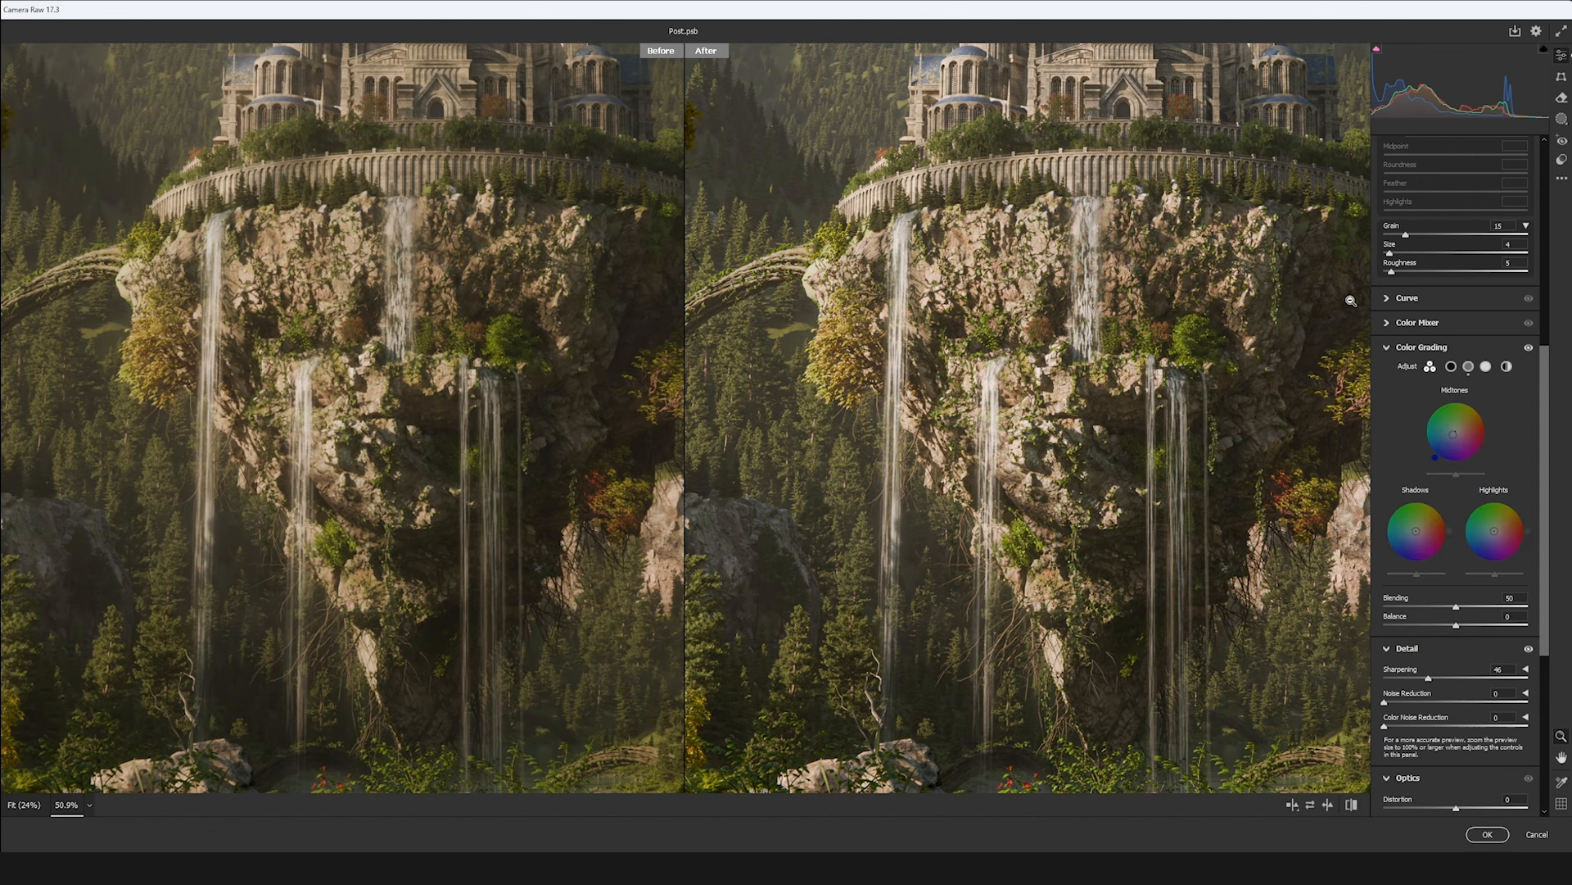
# - Isolate the Midtones color wheel, fit the image to the preview, and compare Color Grading off and on
pyautogui.click(1468, 366)
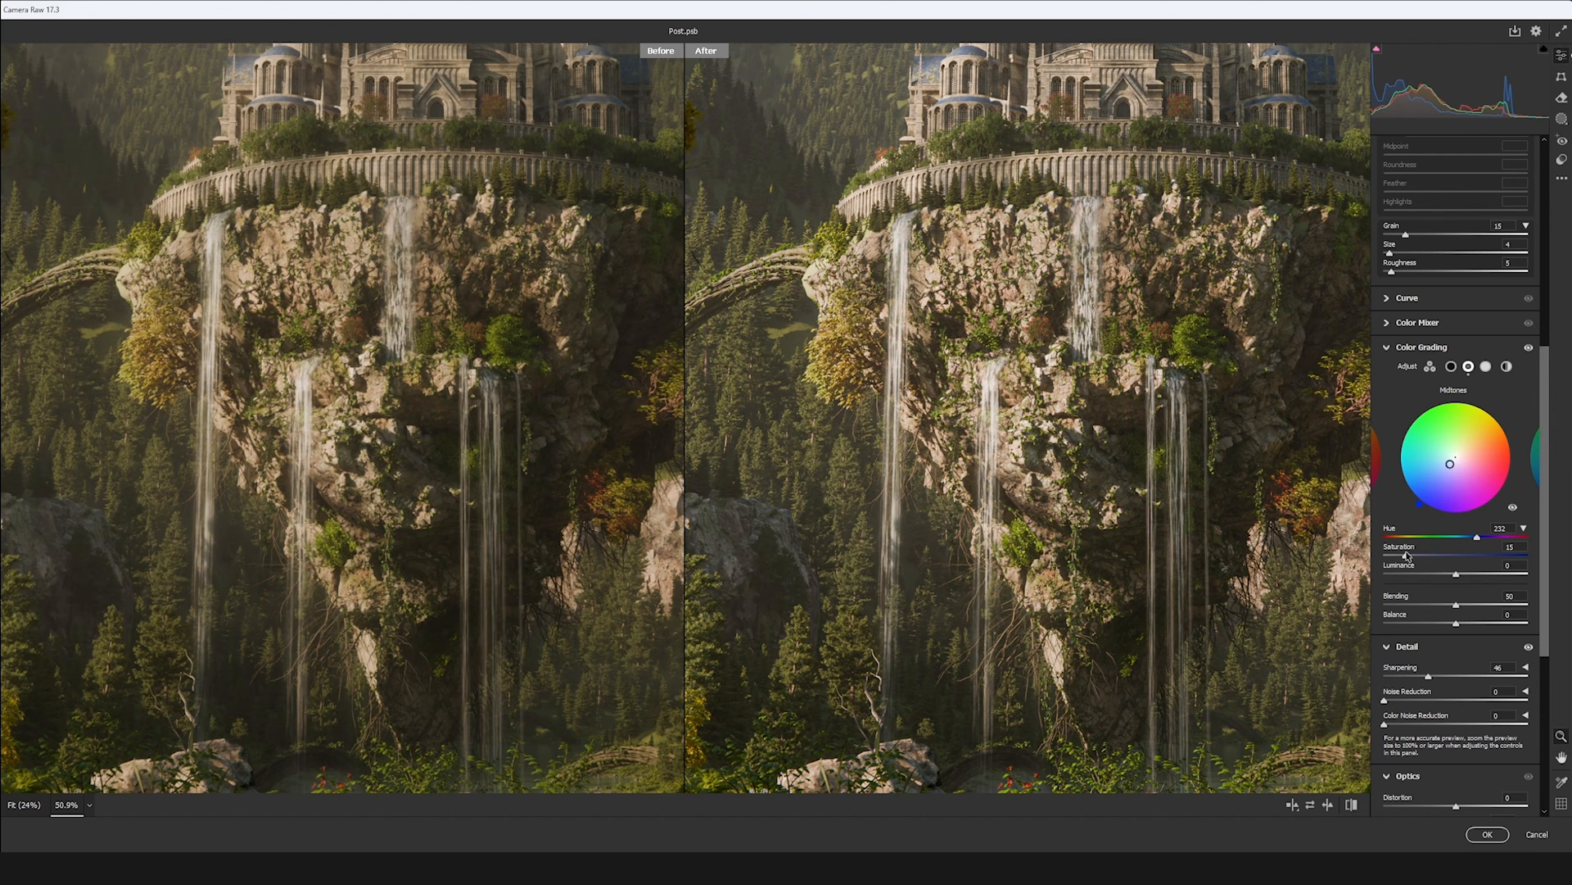
pyautogui.click(442, 435)
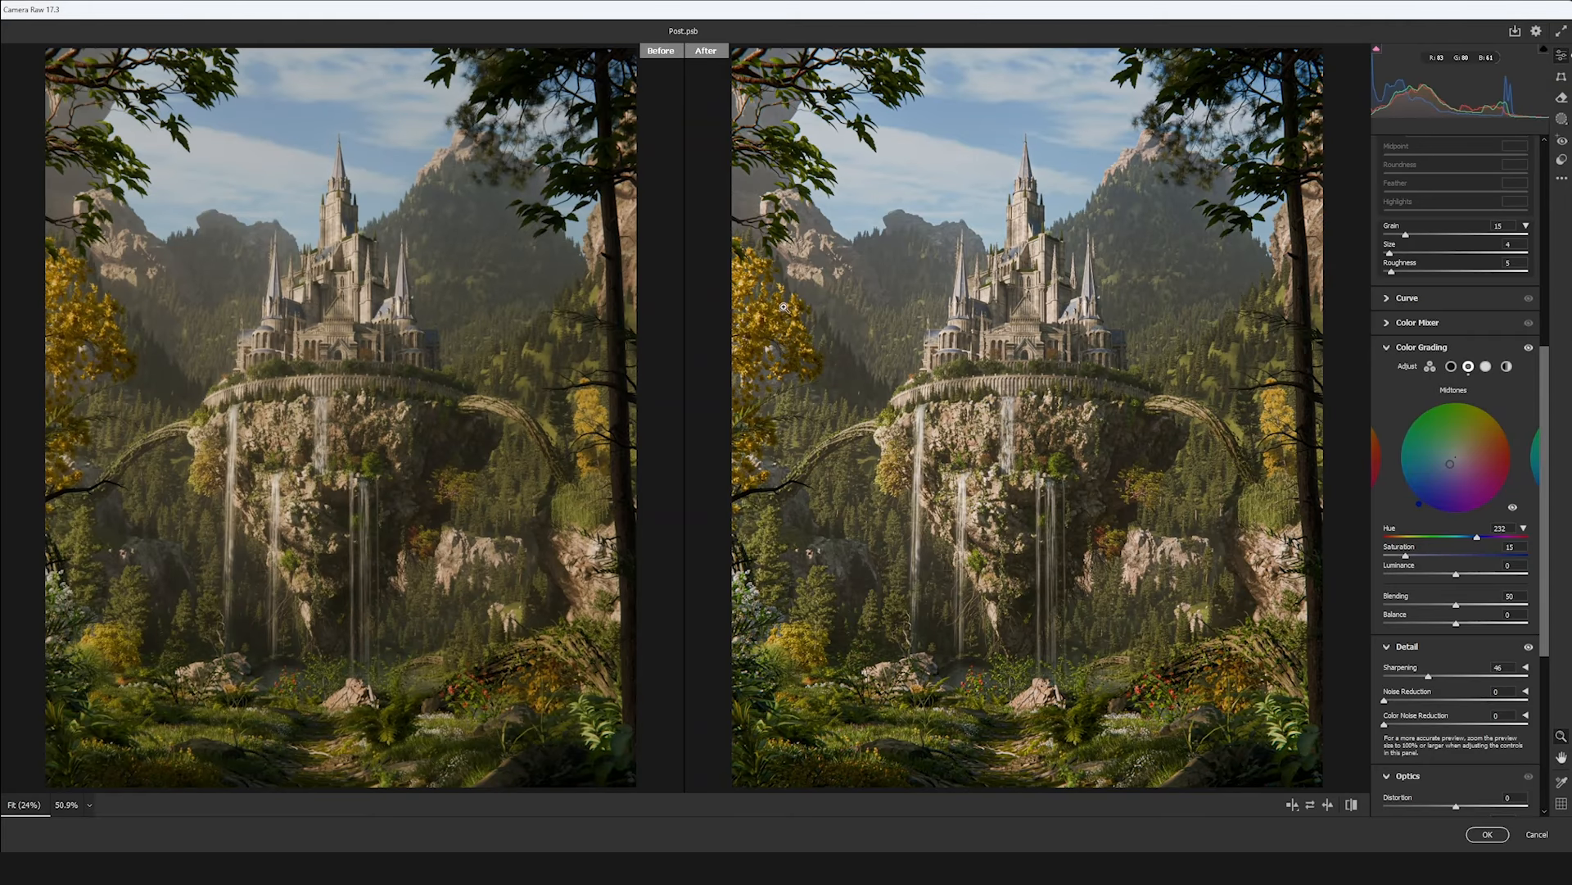
pyautogui.click(1529, 349)
pyautogui.click(1529, 350)
pyautogui.click(1529, 350)
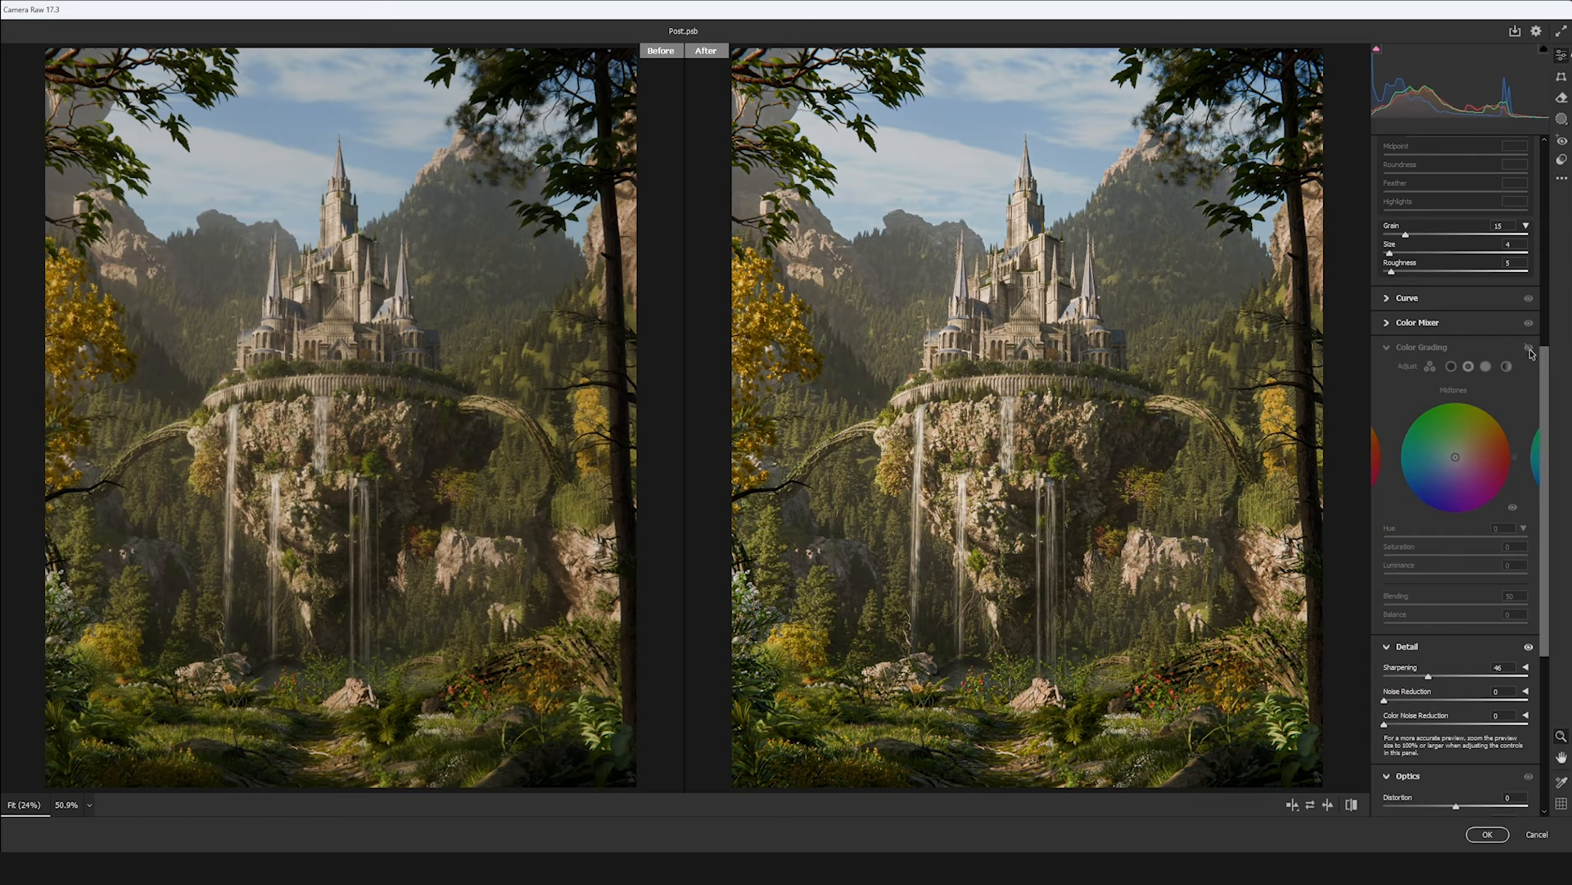
pyautogui.click(1529, 351)
pyautogui.click(1530, 350)
pyautogui.click(1529, 350)
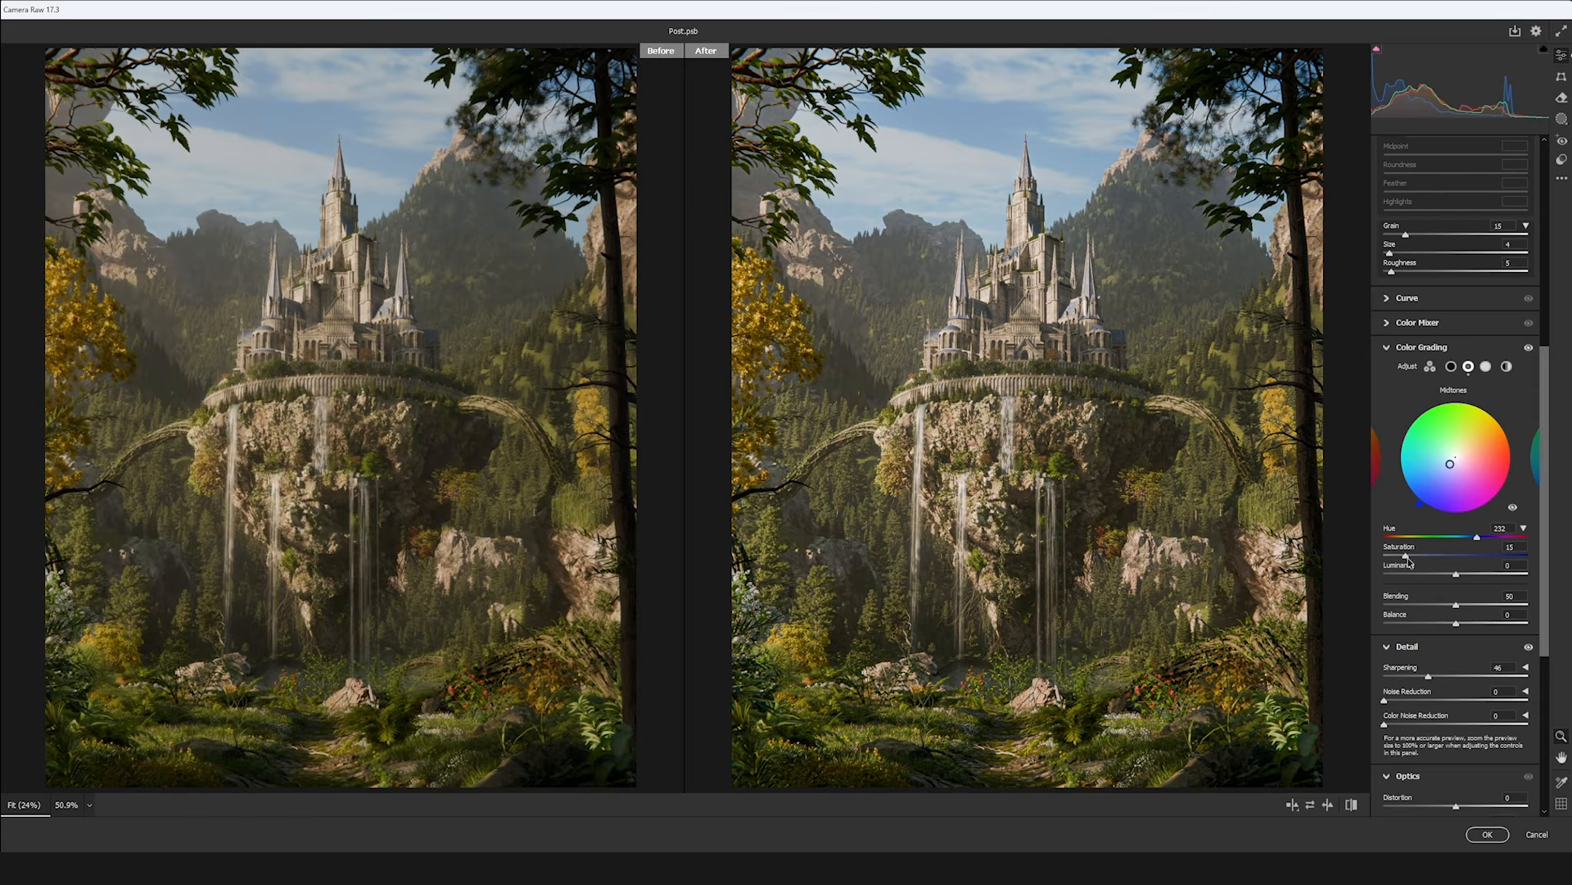
# - Try the overall color Saturation at +40, experiment with the midtones saturation, and revert both
pyautogui.moveTo(1408, 557)
pyautogui.mouseDown()
pyautogui.moveTo(1456, 549)
pyautogui.moveTo(1412, 557)
pyautogui.mouseUp()
pyautogui.scroll(5, 1425, 459)
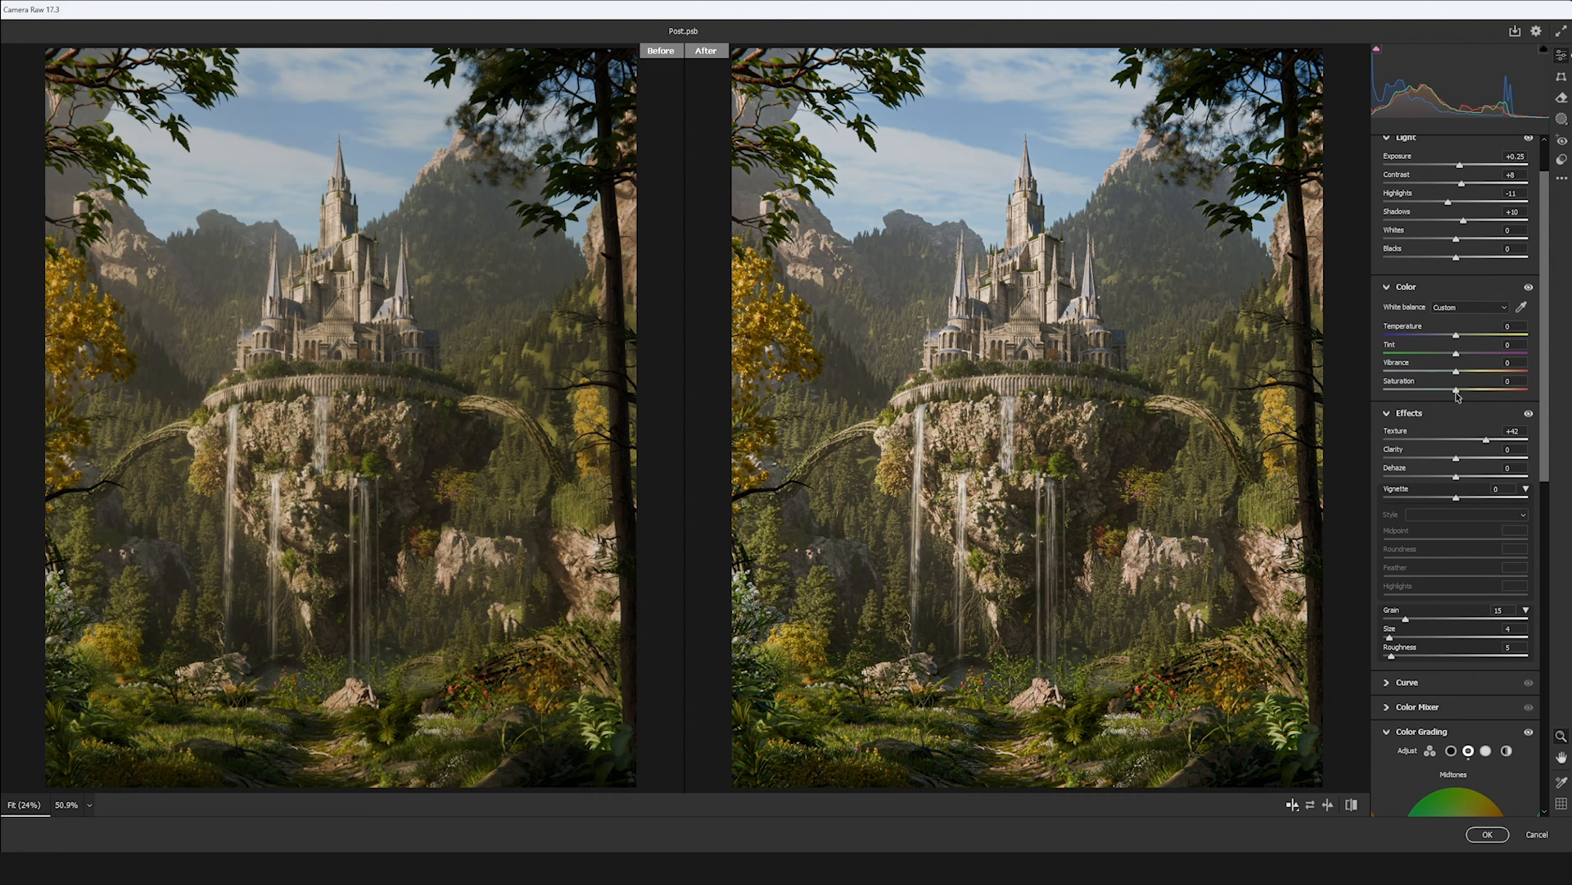
pyautogui.scroll(-6, 1457, 392)
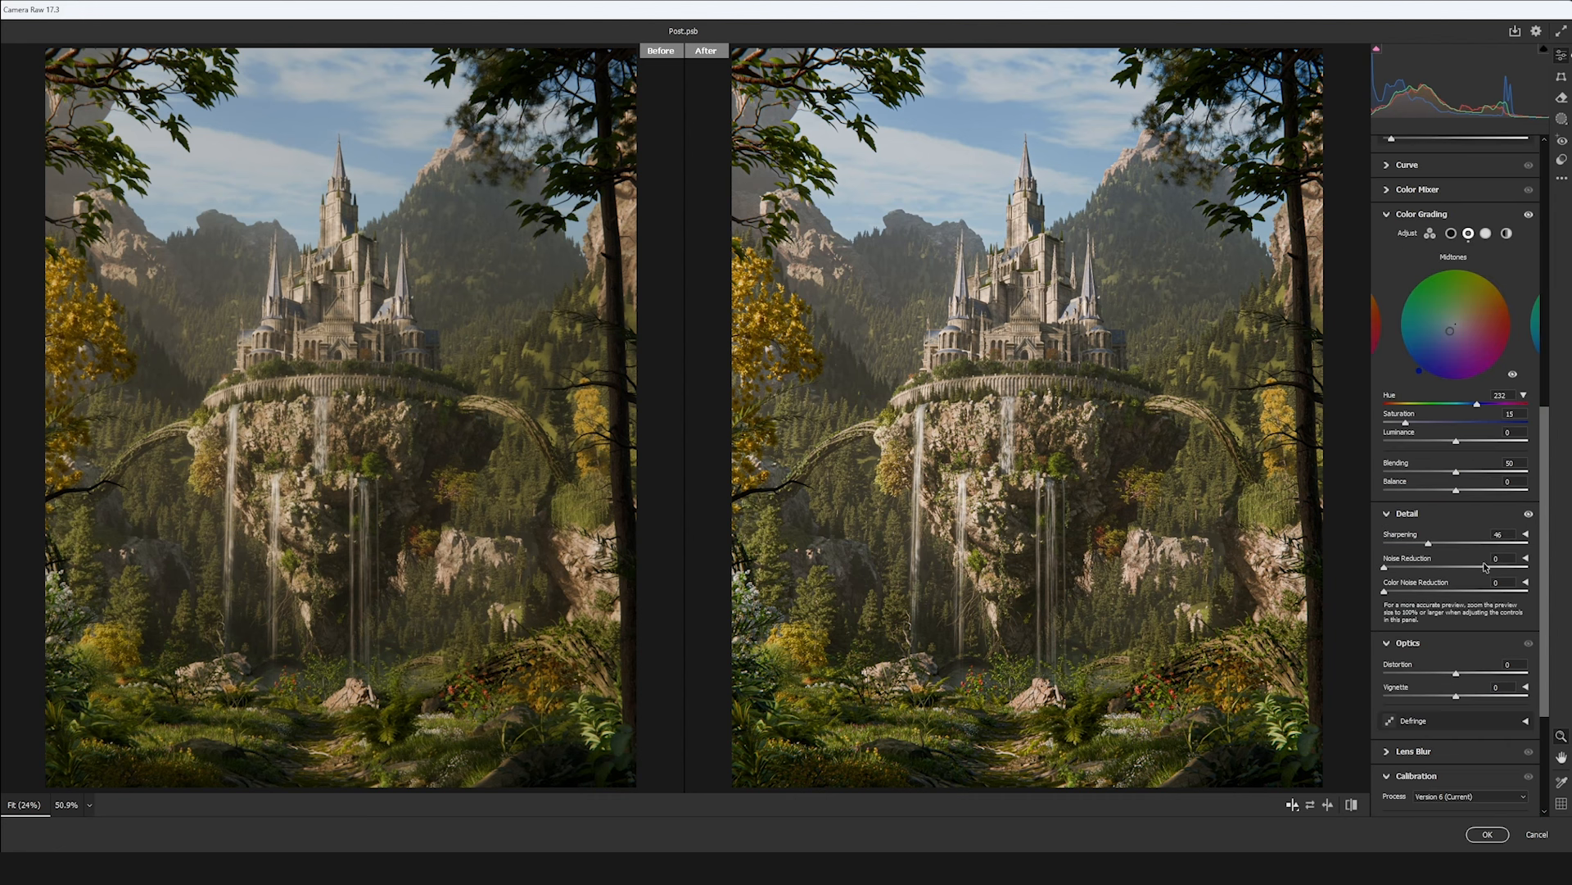
pyautogui.scroll(6, 1409, 426)
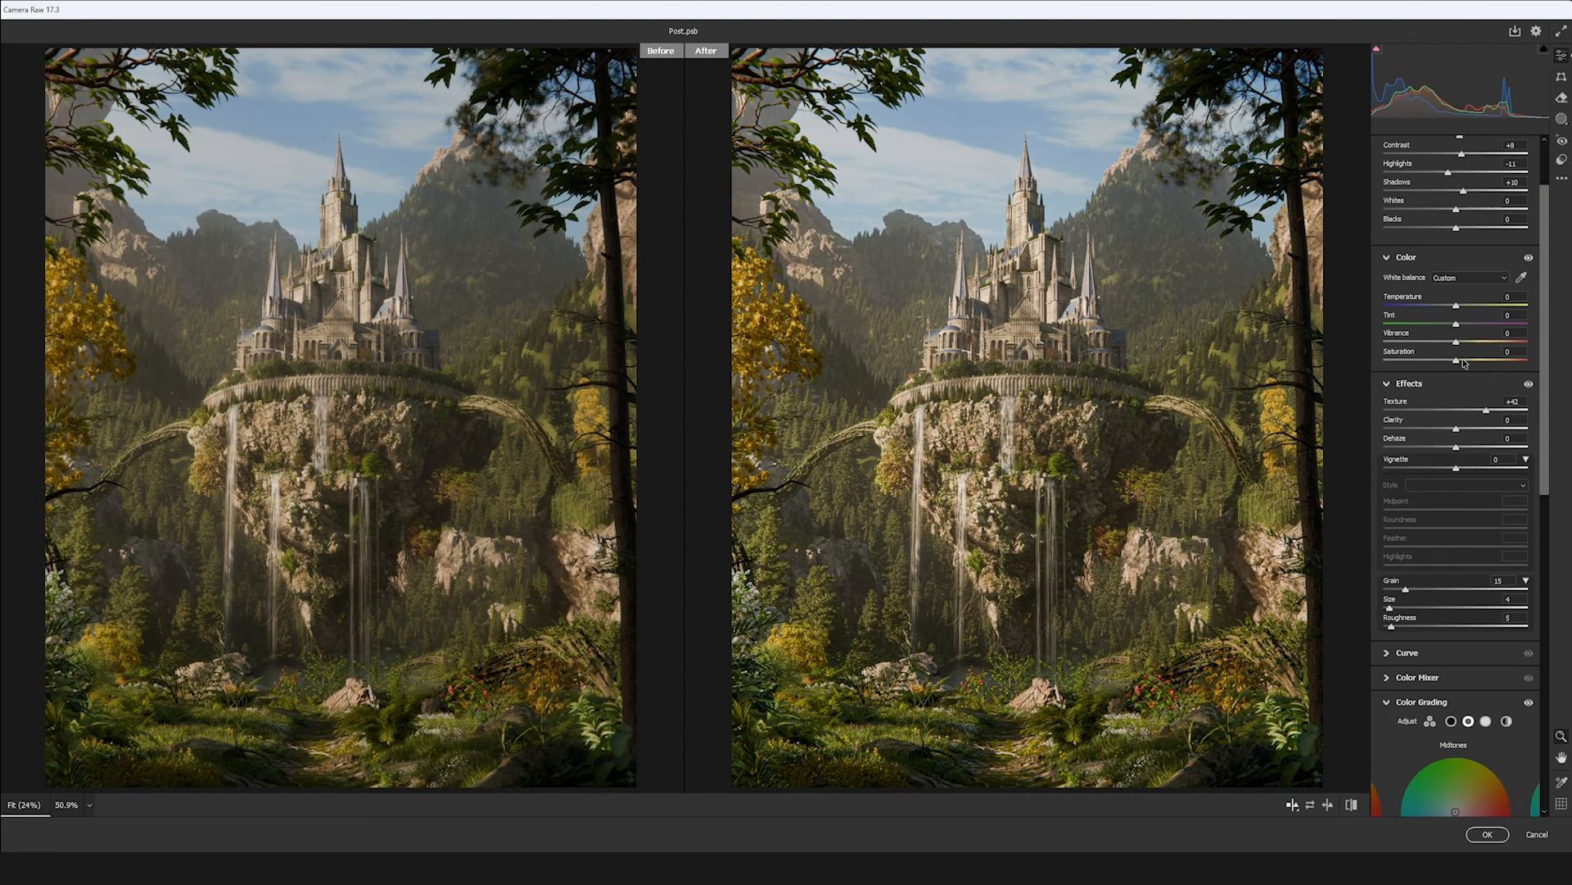
pyautogui.moveTo(1459, 362); pyautogui.dragTo(1486, 362)
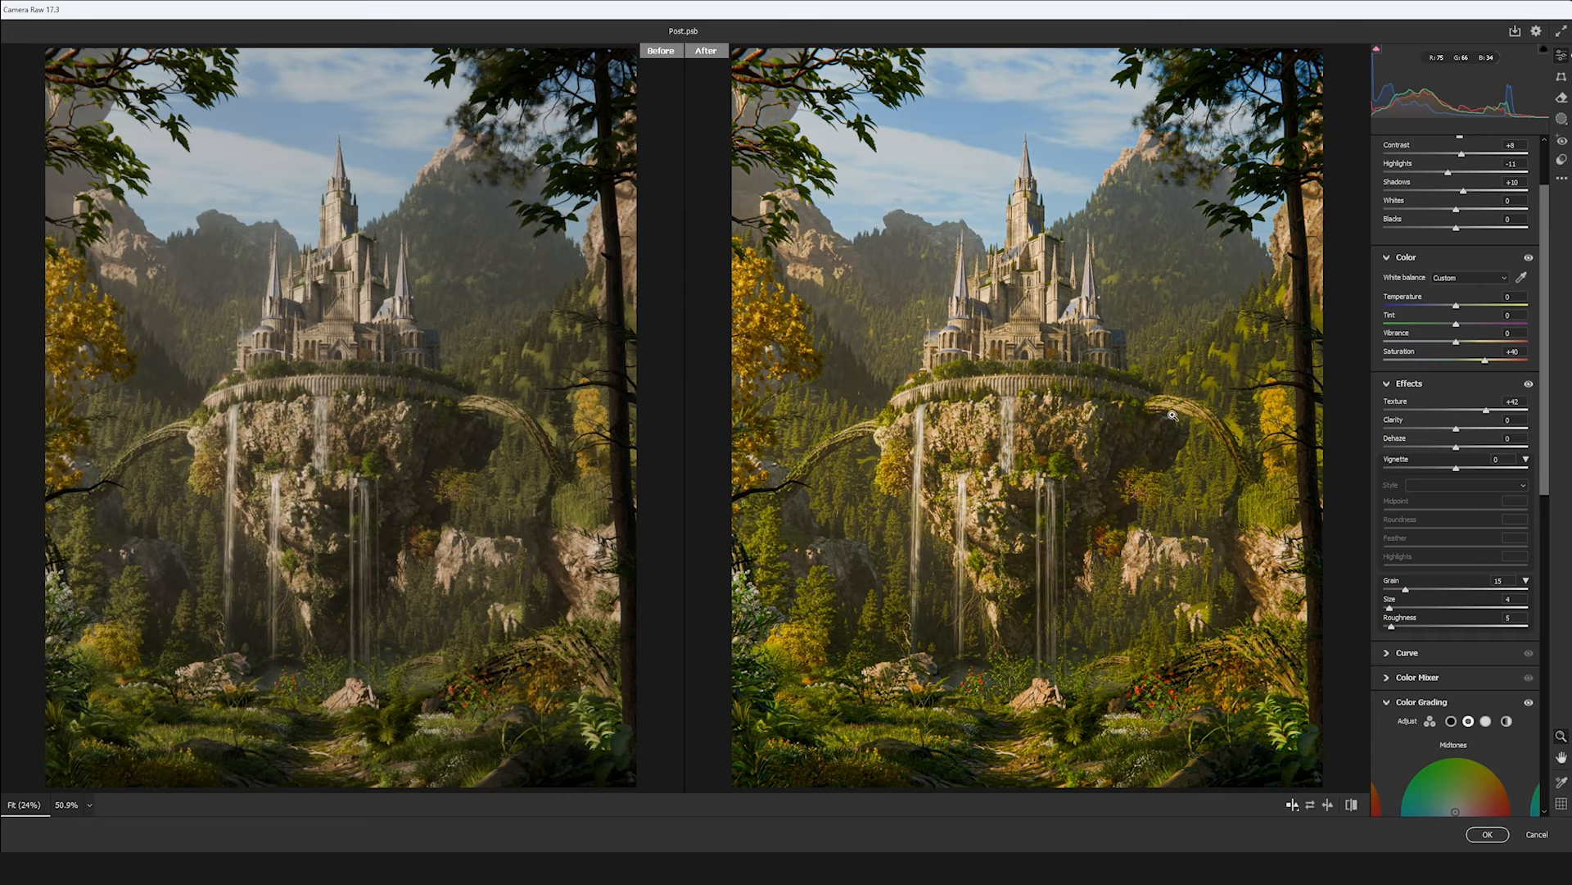
pyautogui.scroll(-5, 1403, 400)
pyautogui.moveTo(1386, 349); pyautogui.dragTo(1416, 354)
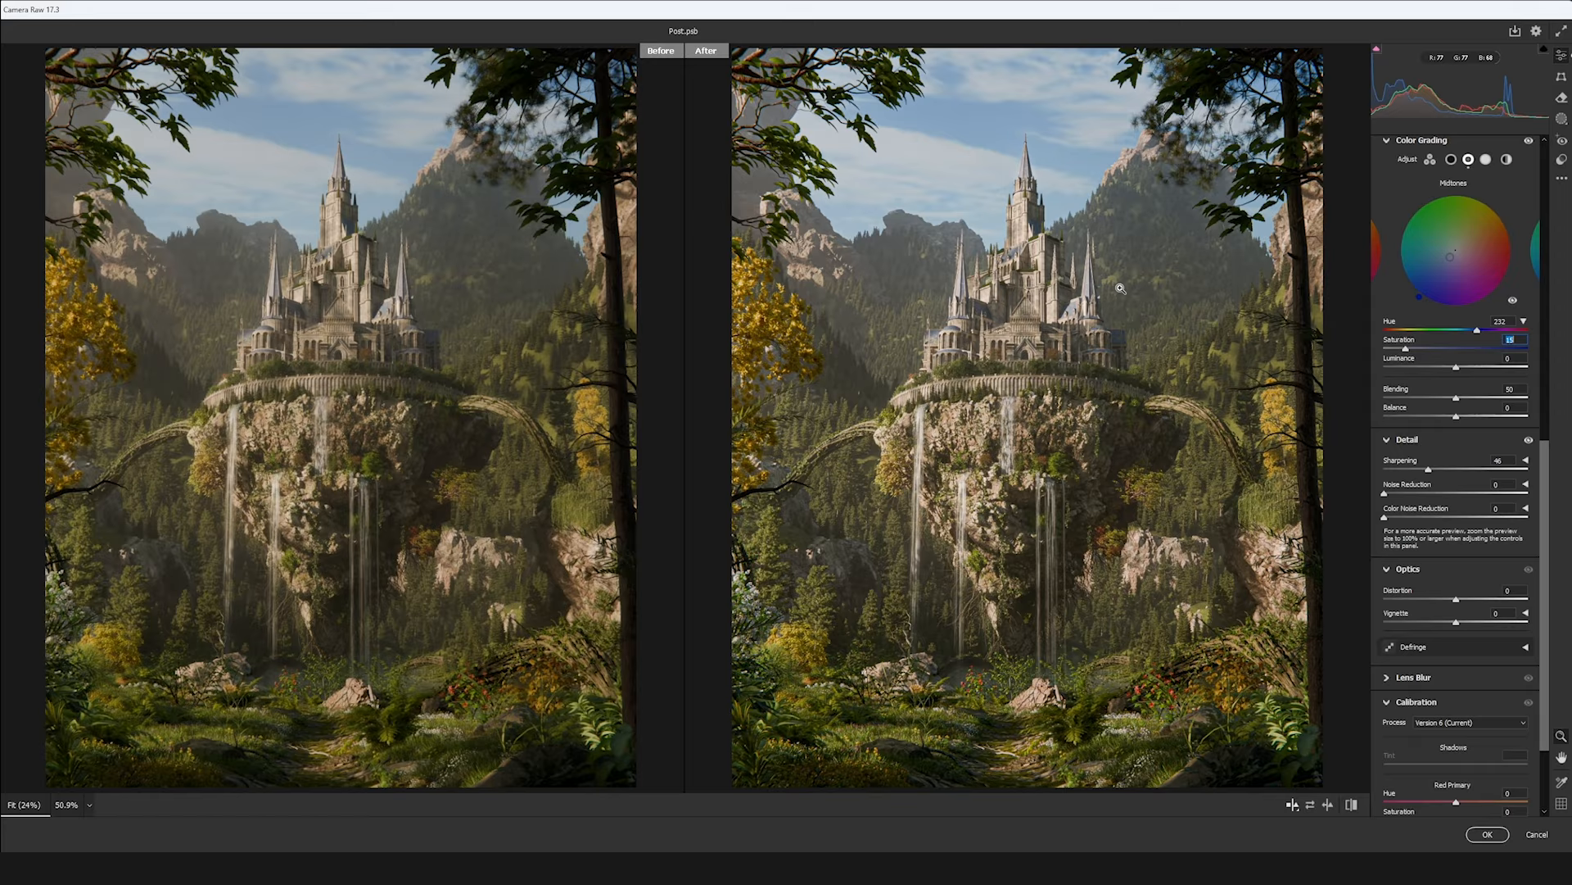
# - Try raising the overall color Saturation to +28
pyautogui.scroll(10, 1468, 431)
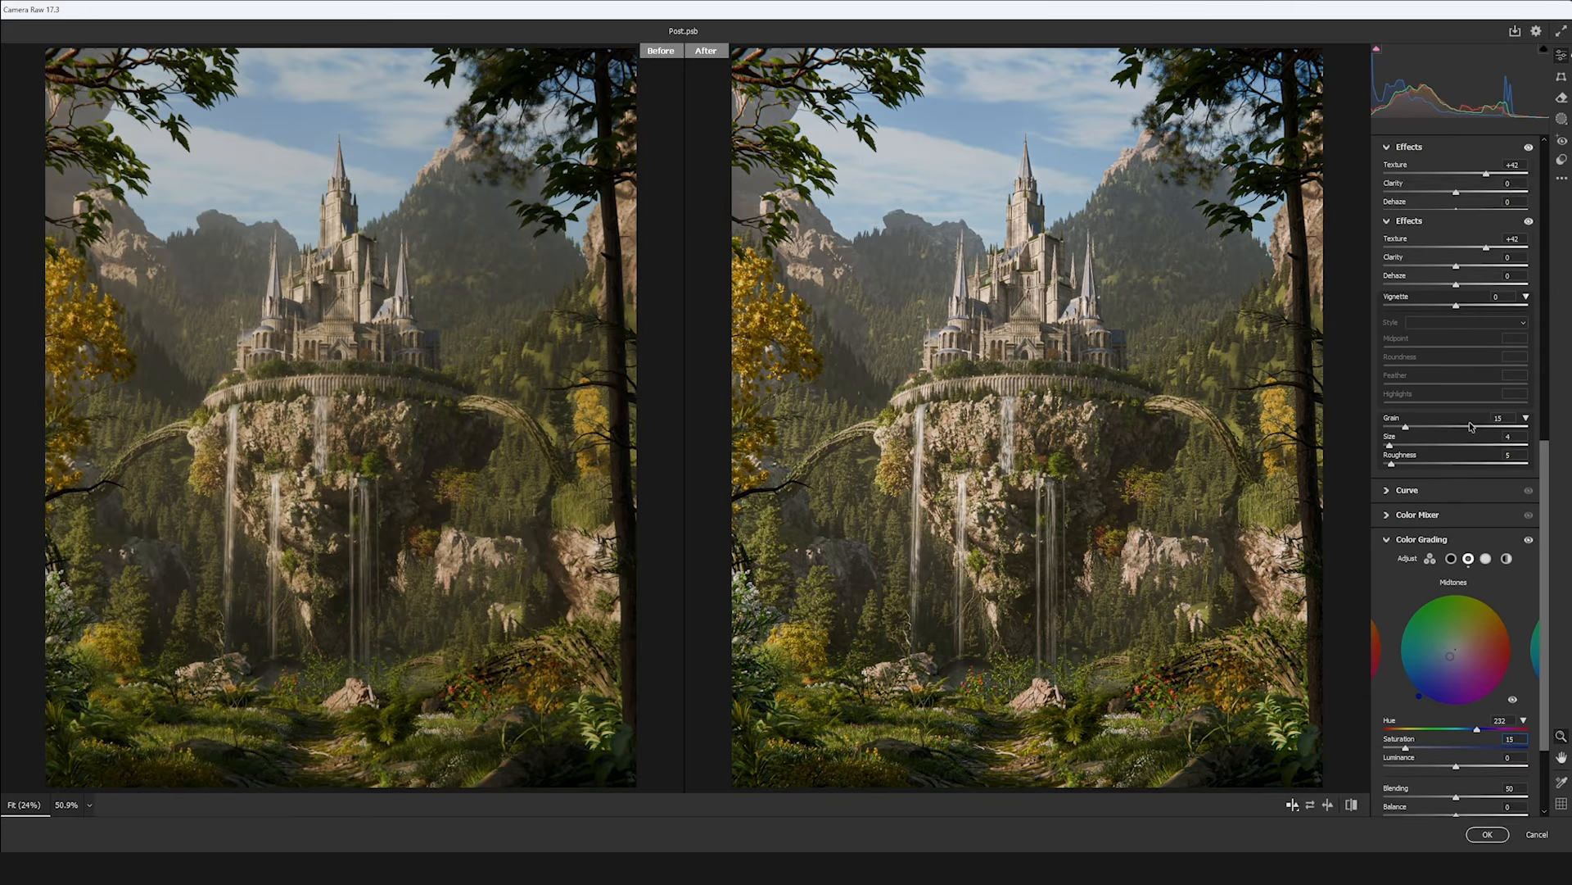
pyautogui.scroll(3, 1468, 430)
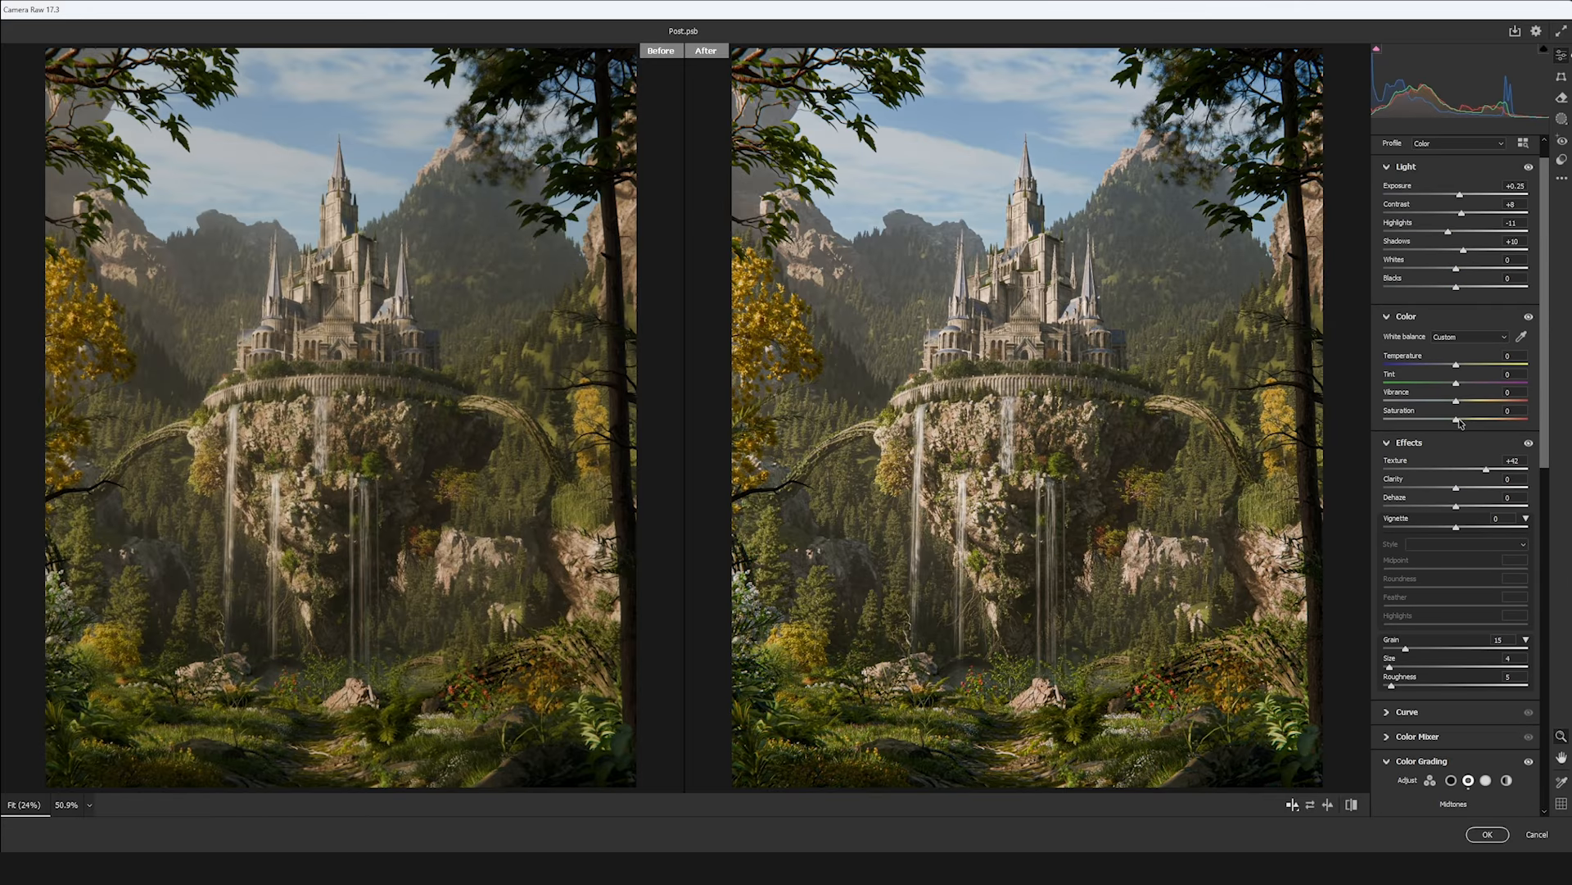
pyautogui.moveTo(1459, 421); pyautogui.dragTo(1475, 422)
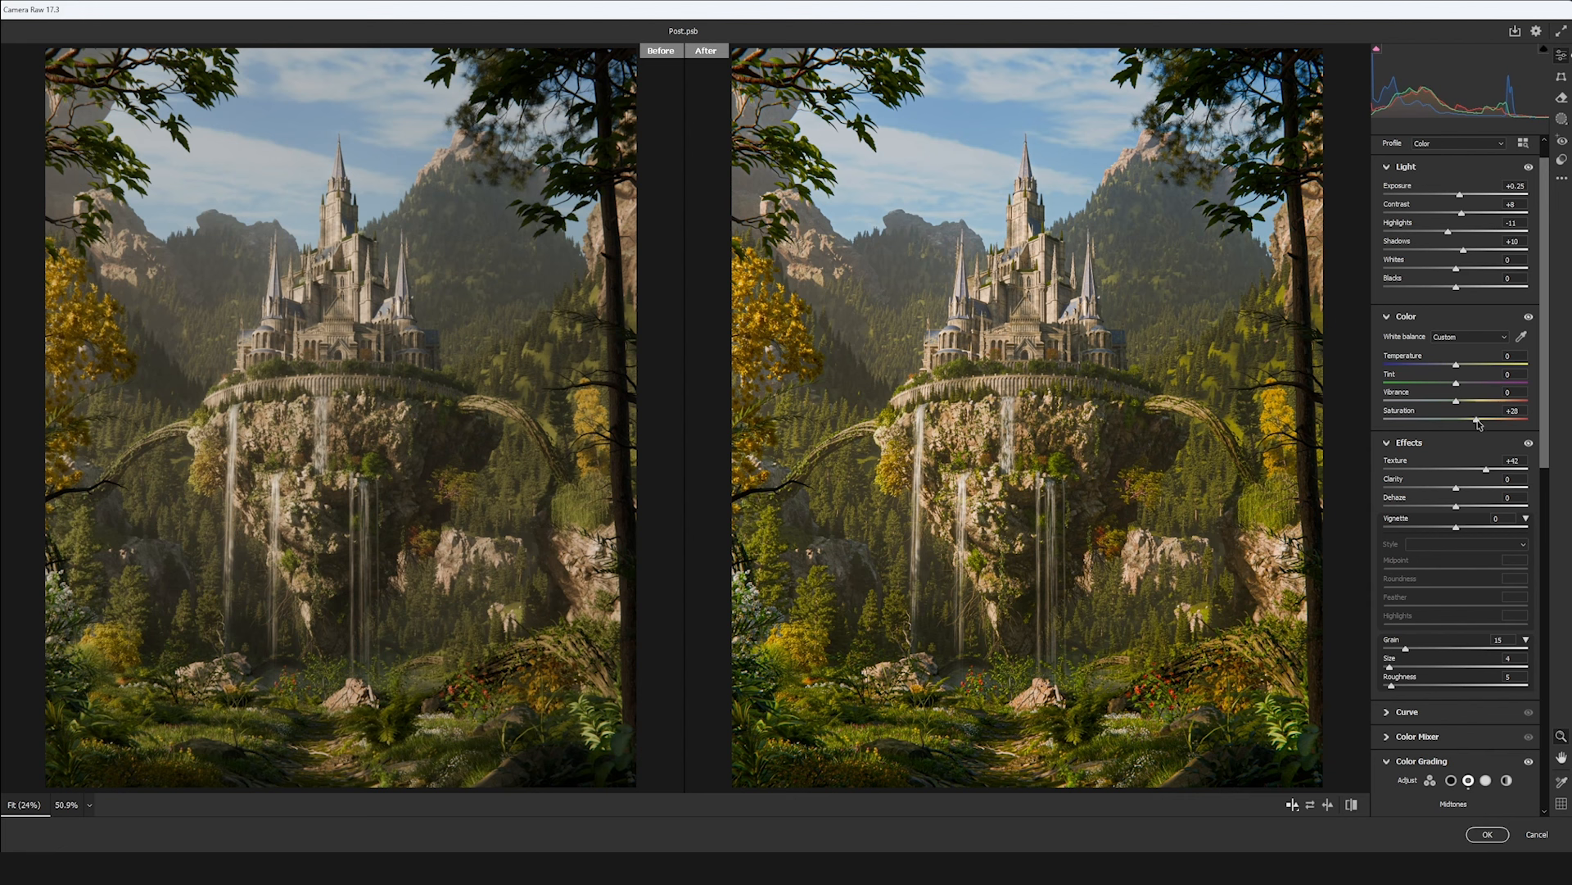
# - Try the midtones Saturation at 100 in Color Grading and undo it
pyautogui.scroll(-10, 1472, 480)
pyautogui.scroll(4, 1470, 475)
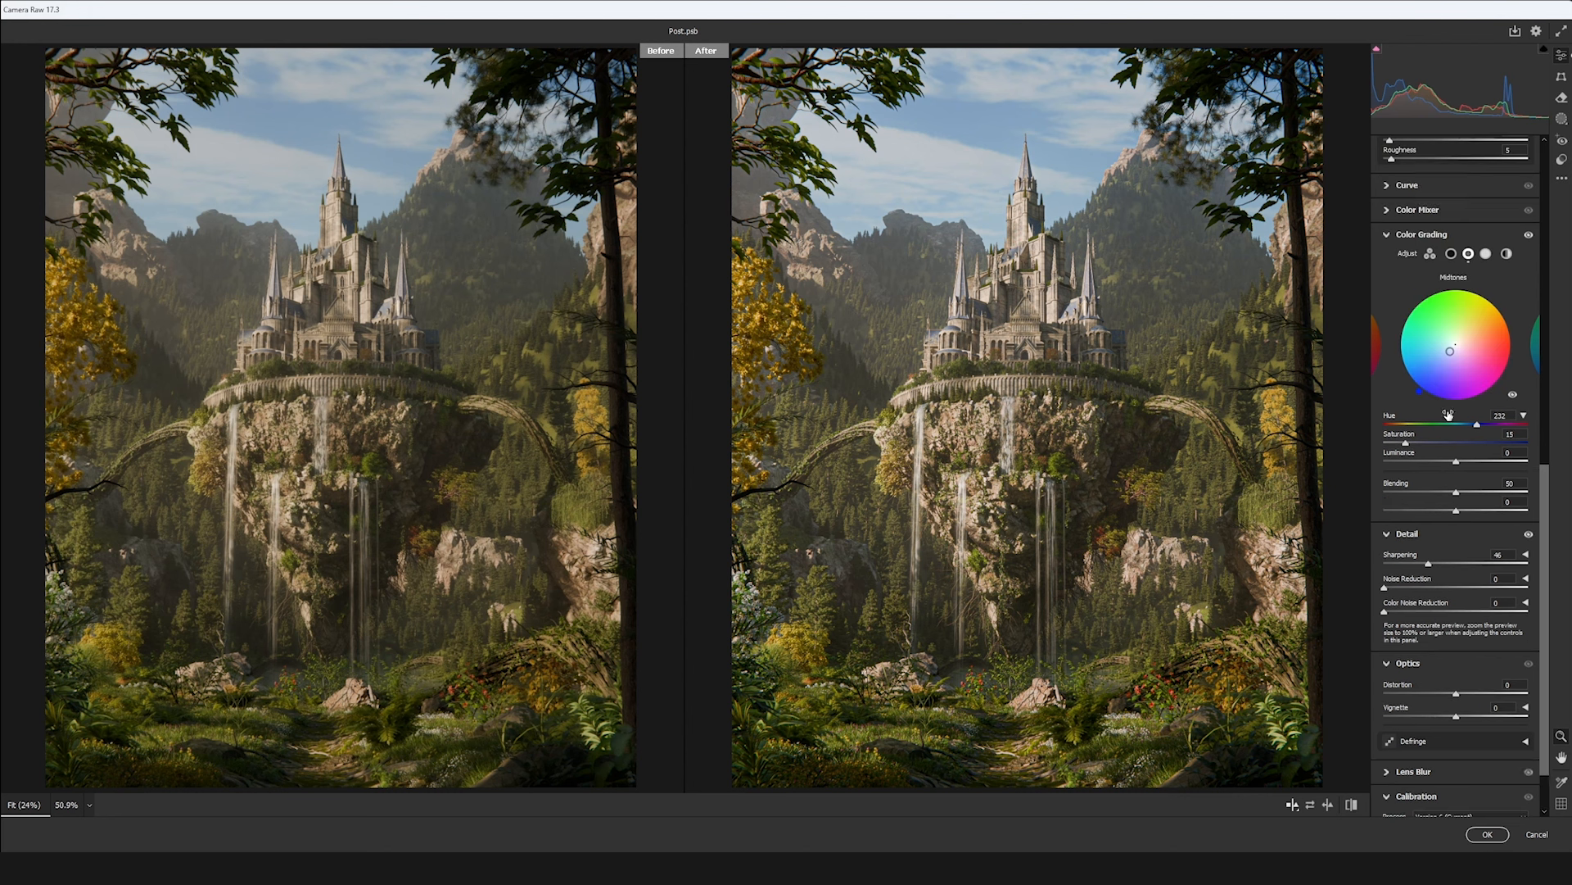
pyautogui.moveTo(1405, 443); pyautogui.dragTo(1528, 446)
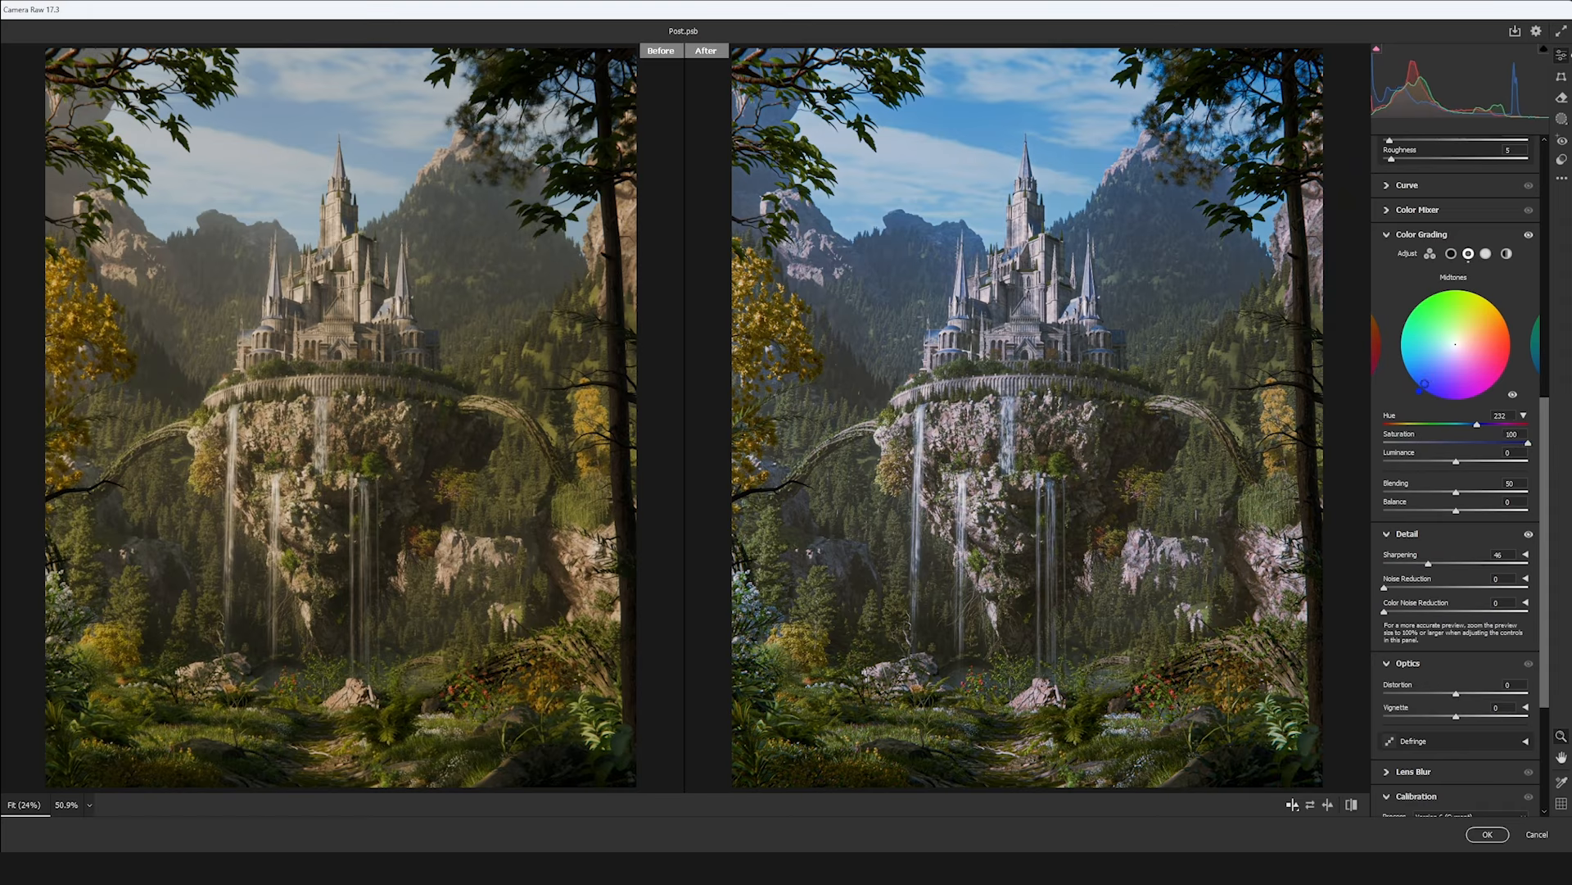
pyautogui.hotkey('ctrl', 'z')
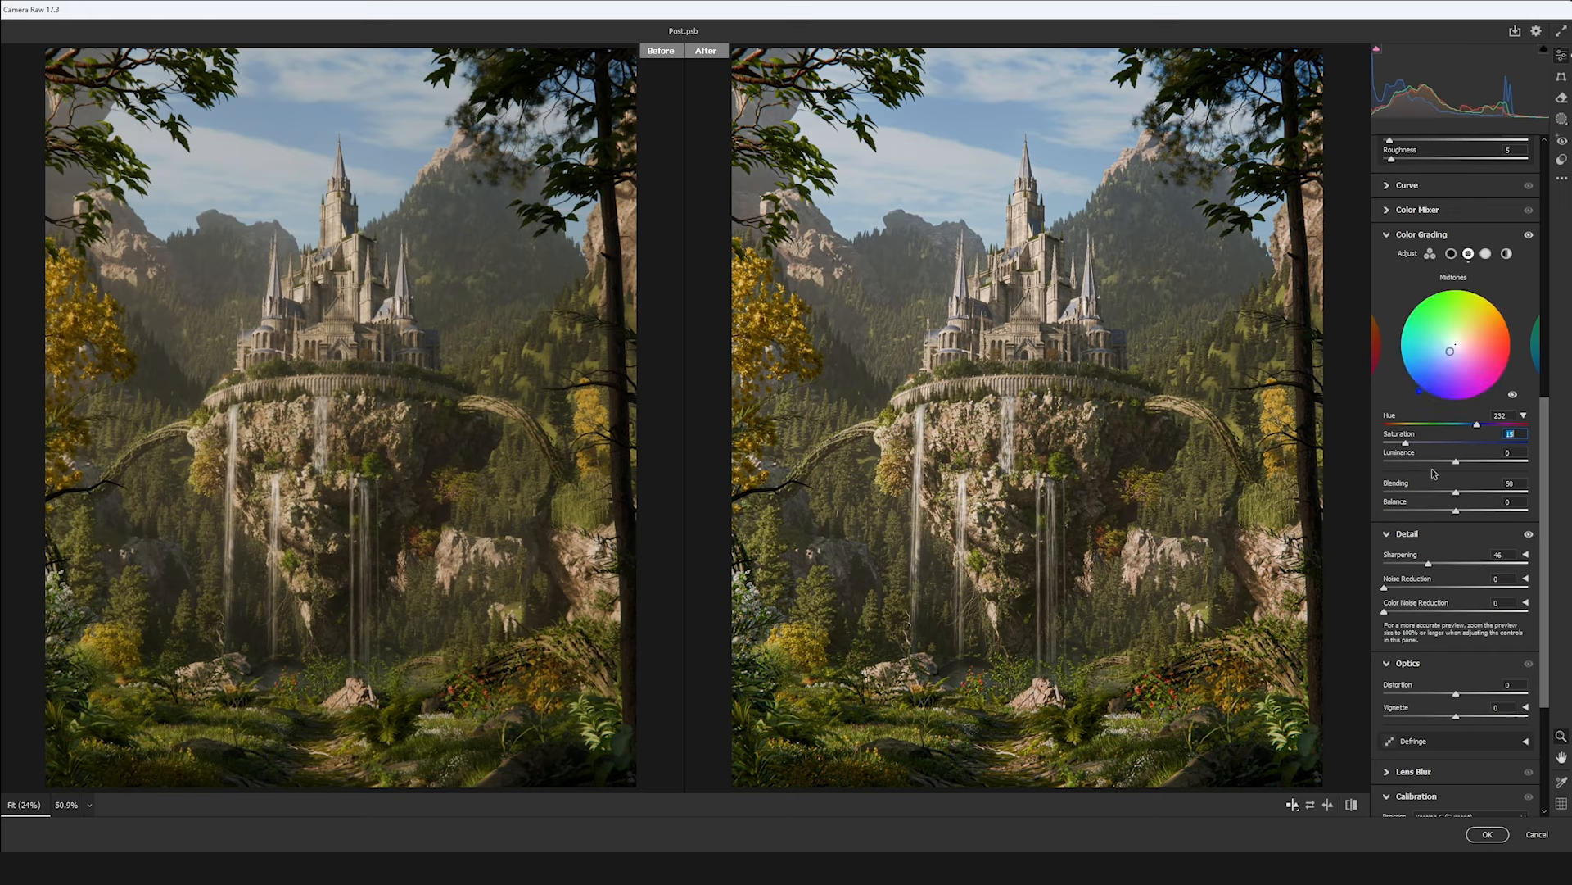
# - Try midtones Saturation 72 with Hue 220, inspect the castle close up, and return Saturation to 15
pyautogui.moveTo(1406, 443); pyautogui.dragTo(1476, 423)
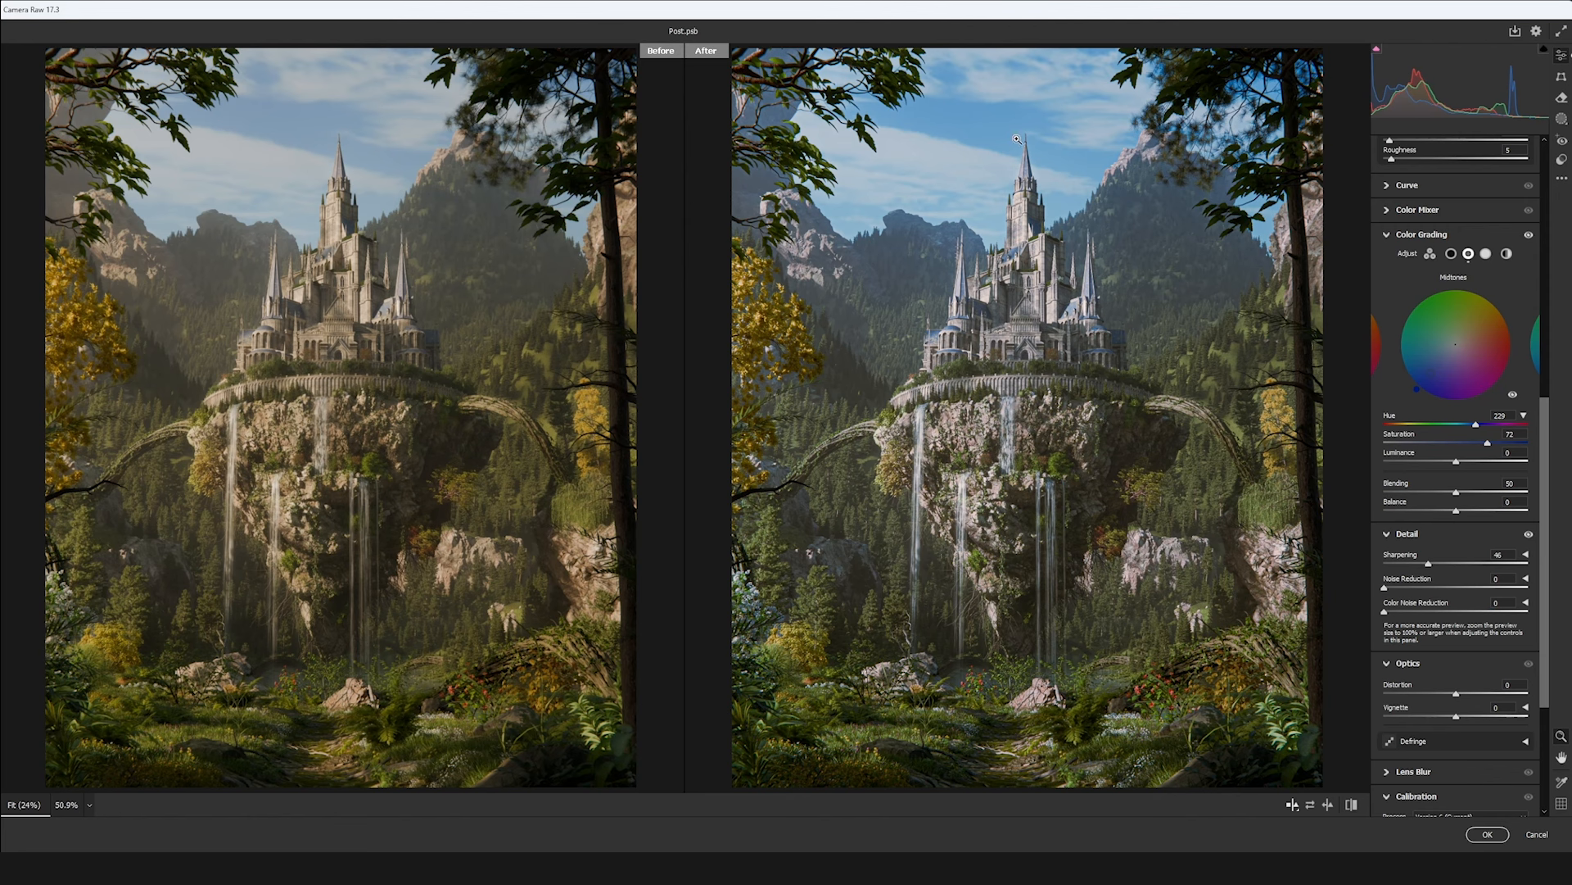
pyautogui.click(1021, 244)
pyautogui.moveTo(1062, 421); pyautogui.dragTo(1171, 473)
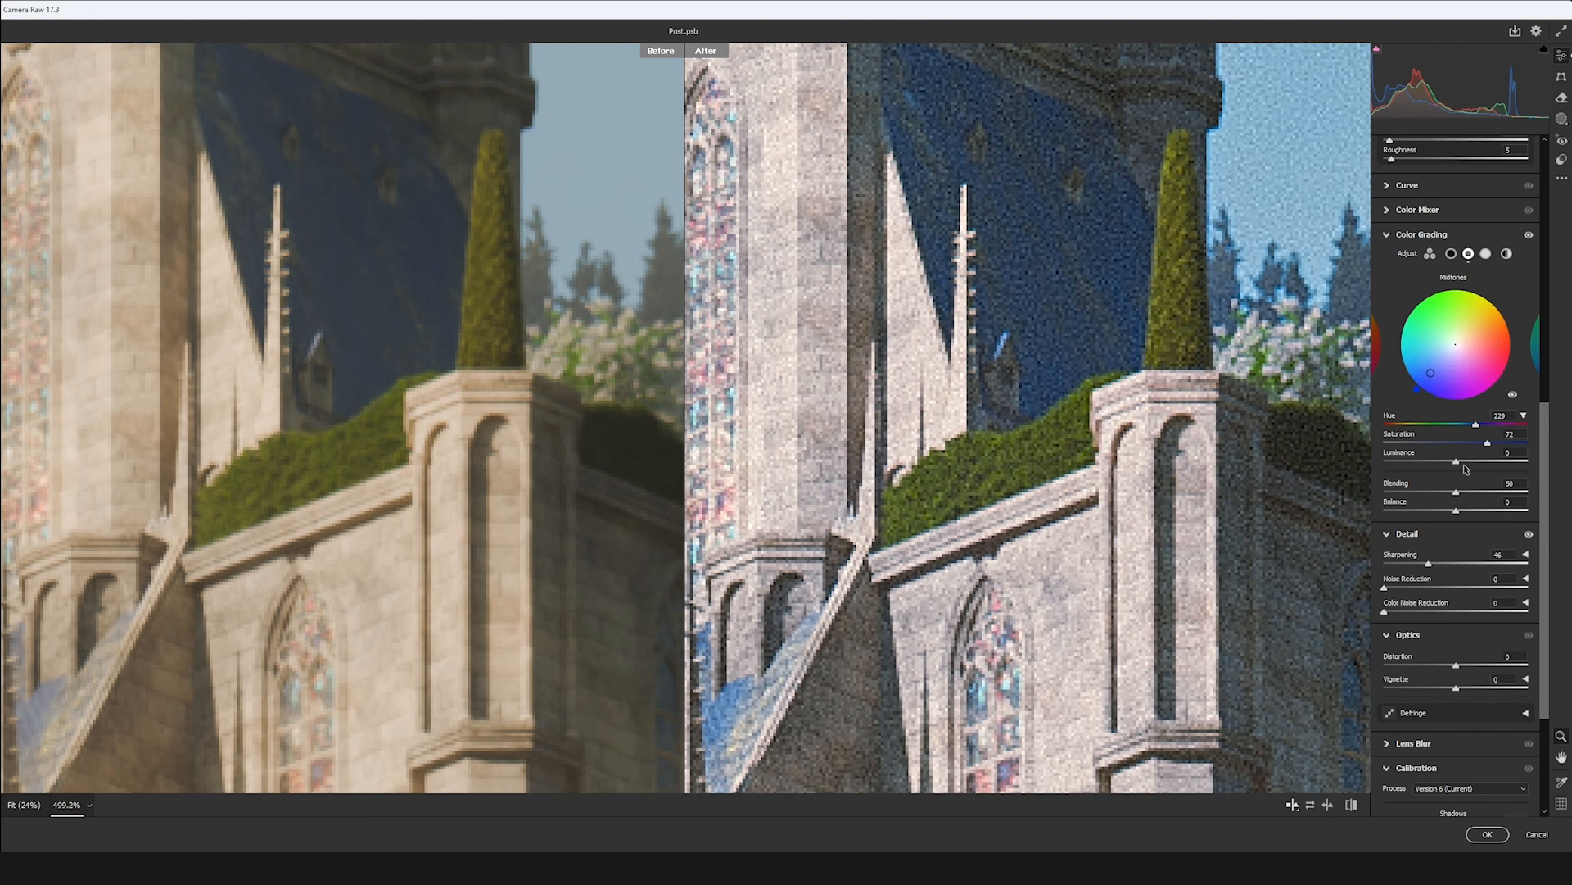
pyautogui.moveTo(1476, 424); pyautogui.dragTo(1473, 433)
pyautogui.click(1199, 487)
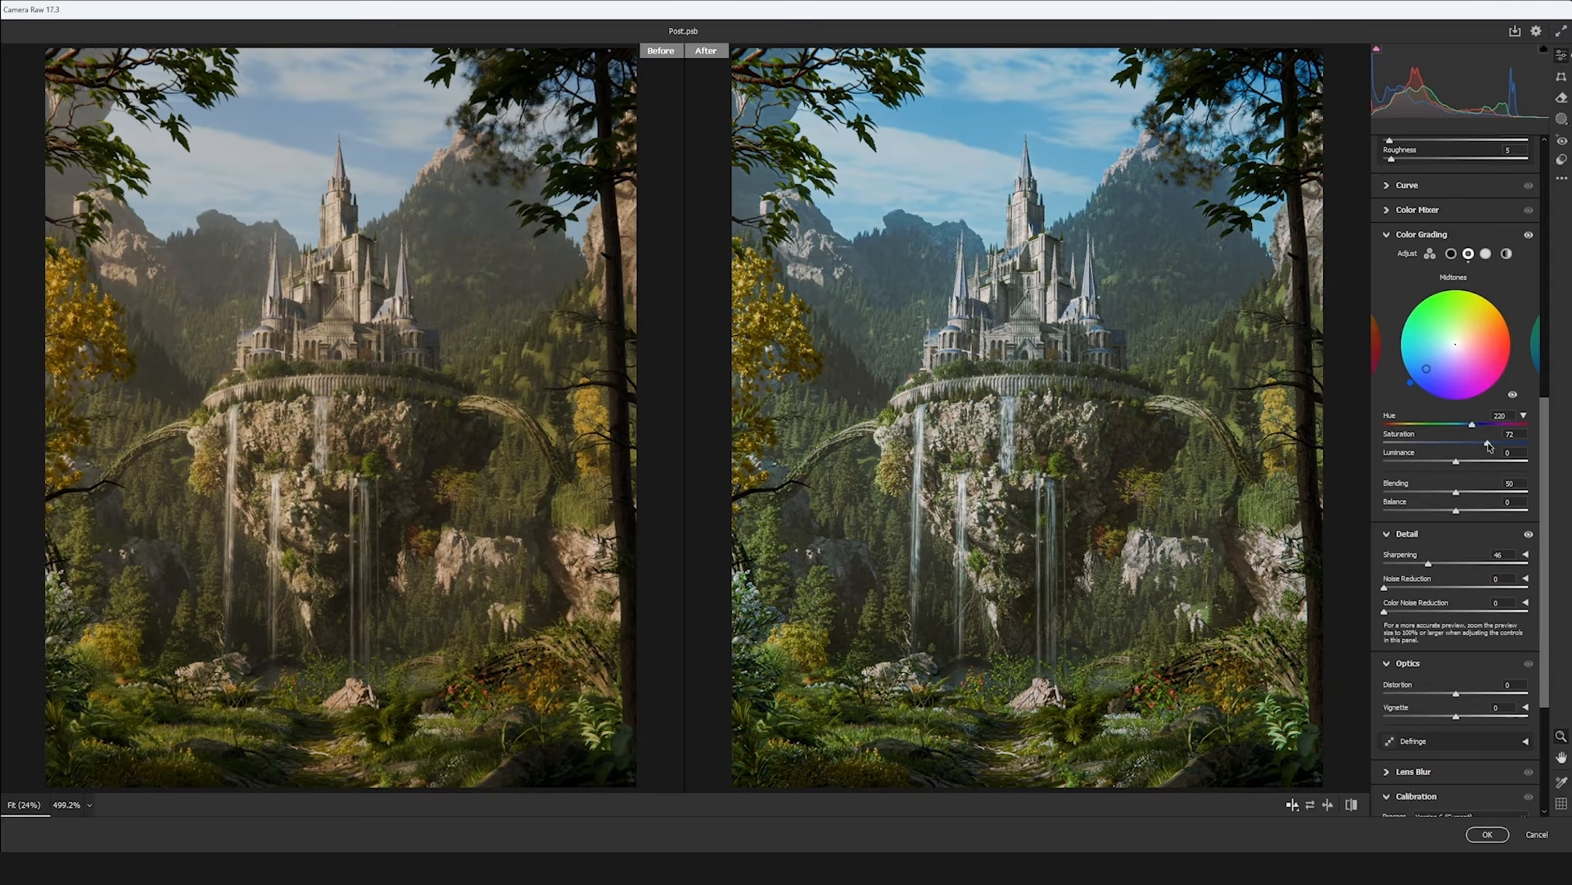
pyautogui.moveTo(1489, 445); pyautogui.dragTo(1406, 444)
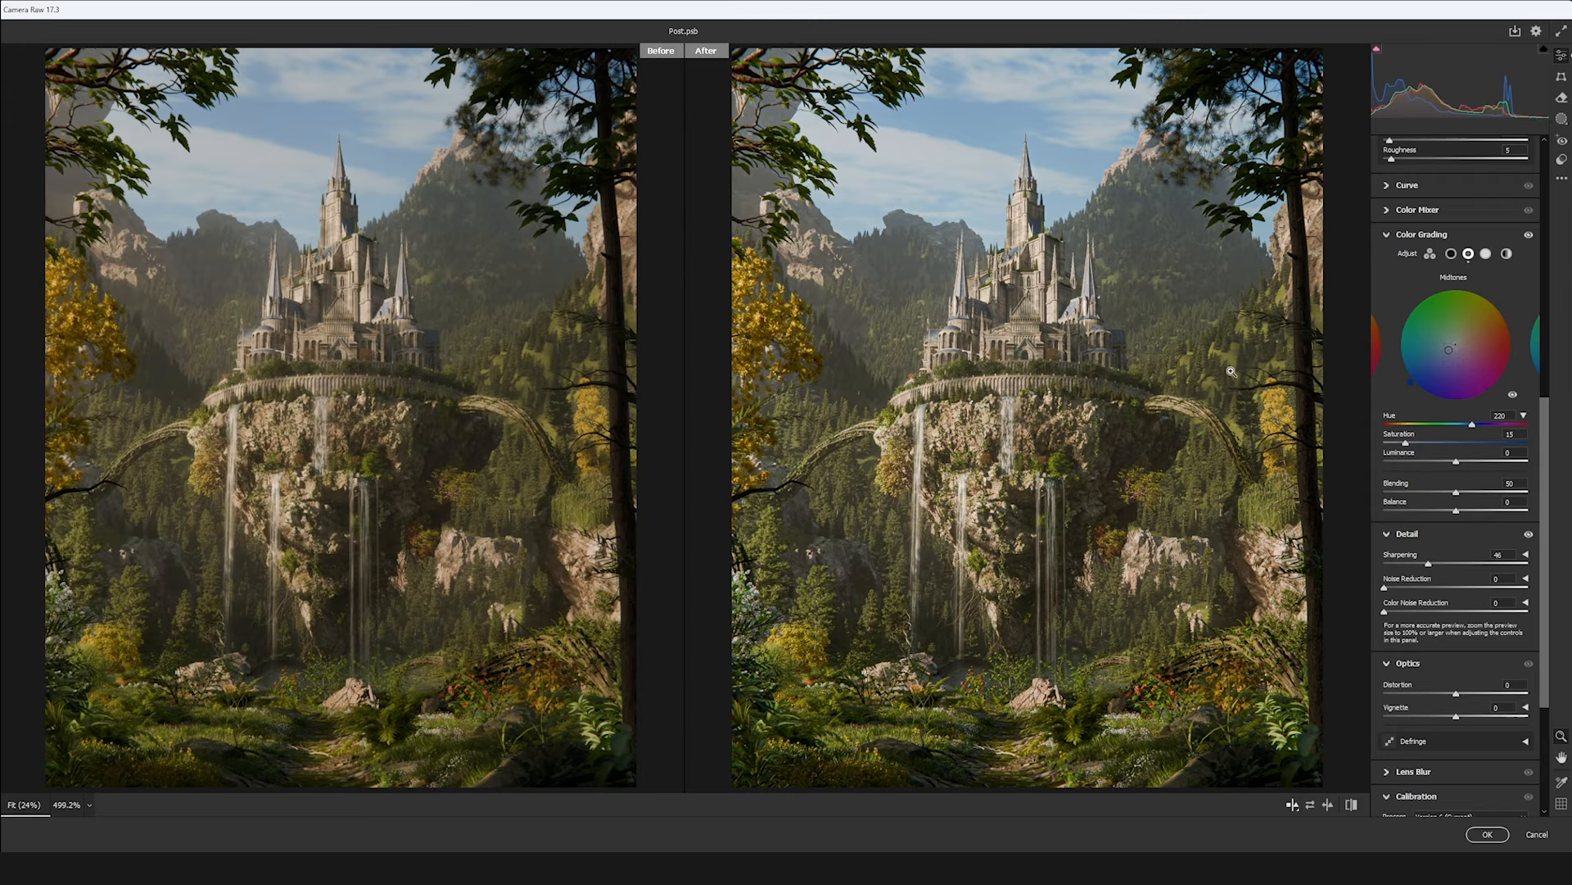
# - Discard the Camera Raw changes and compare the image with the Sharpen/Lights layer hidden and shown
pyautogui.click(1537, 834)
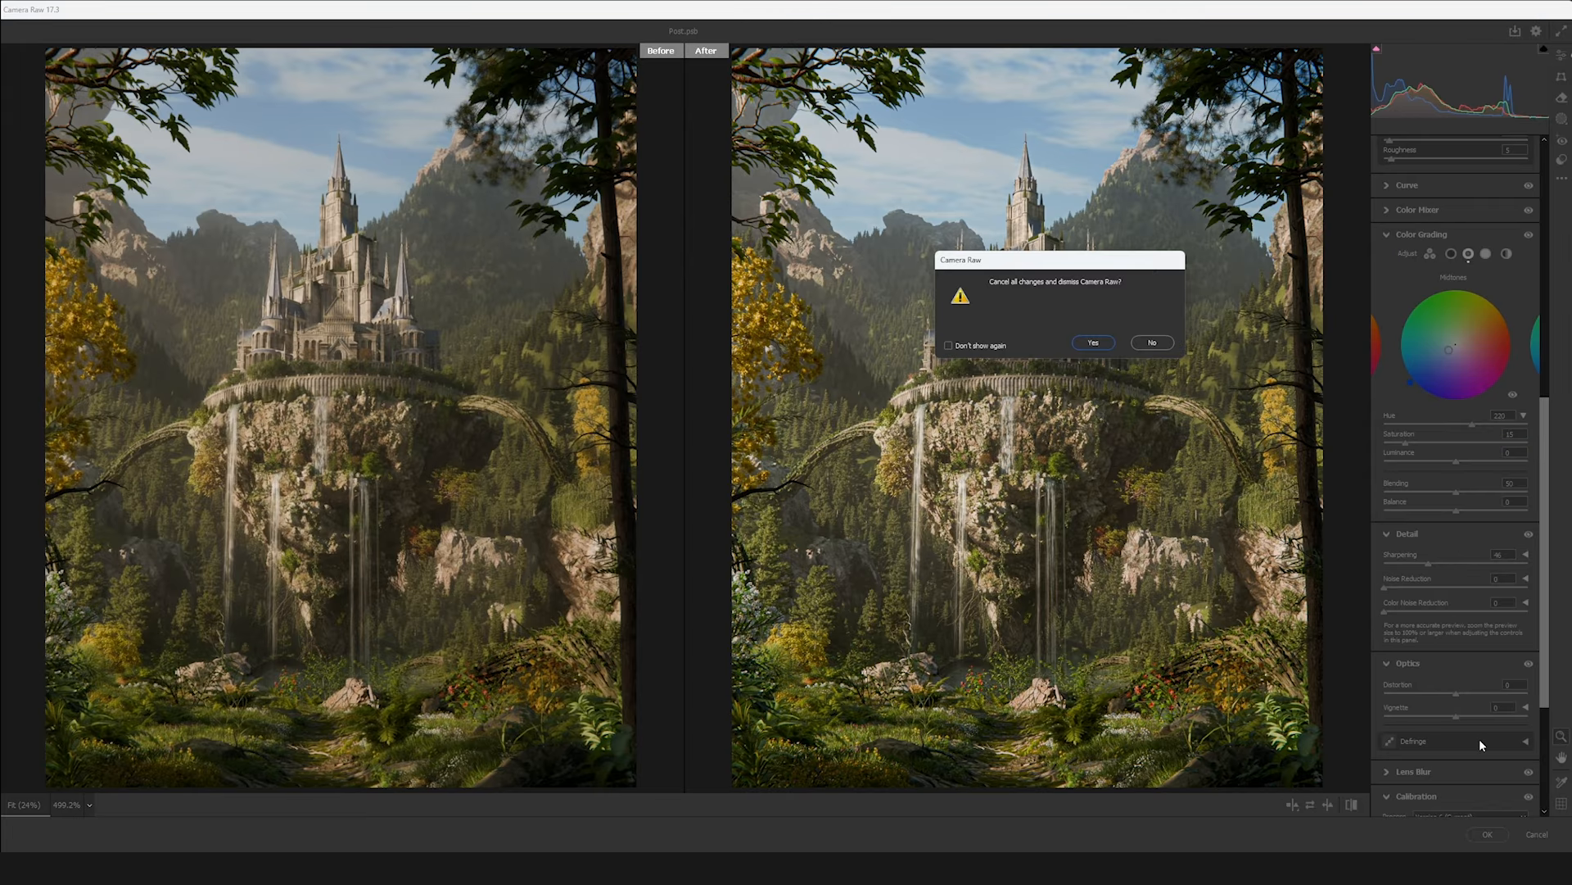
pyautogui.click(1094, 344)
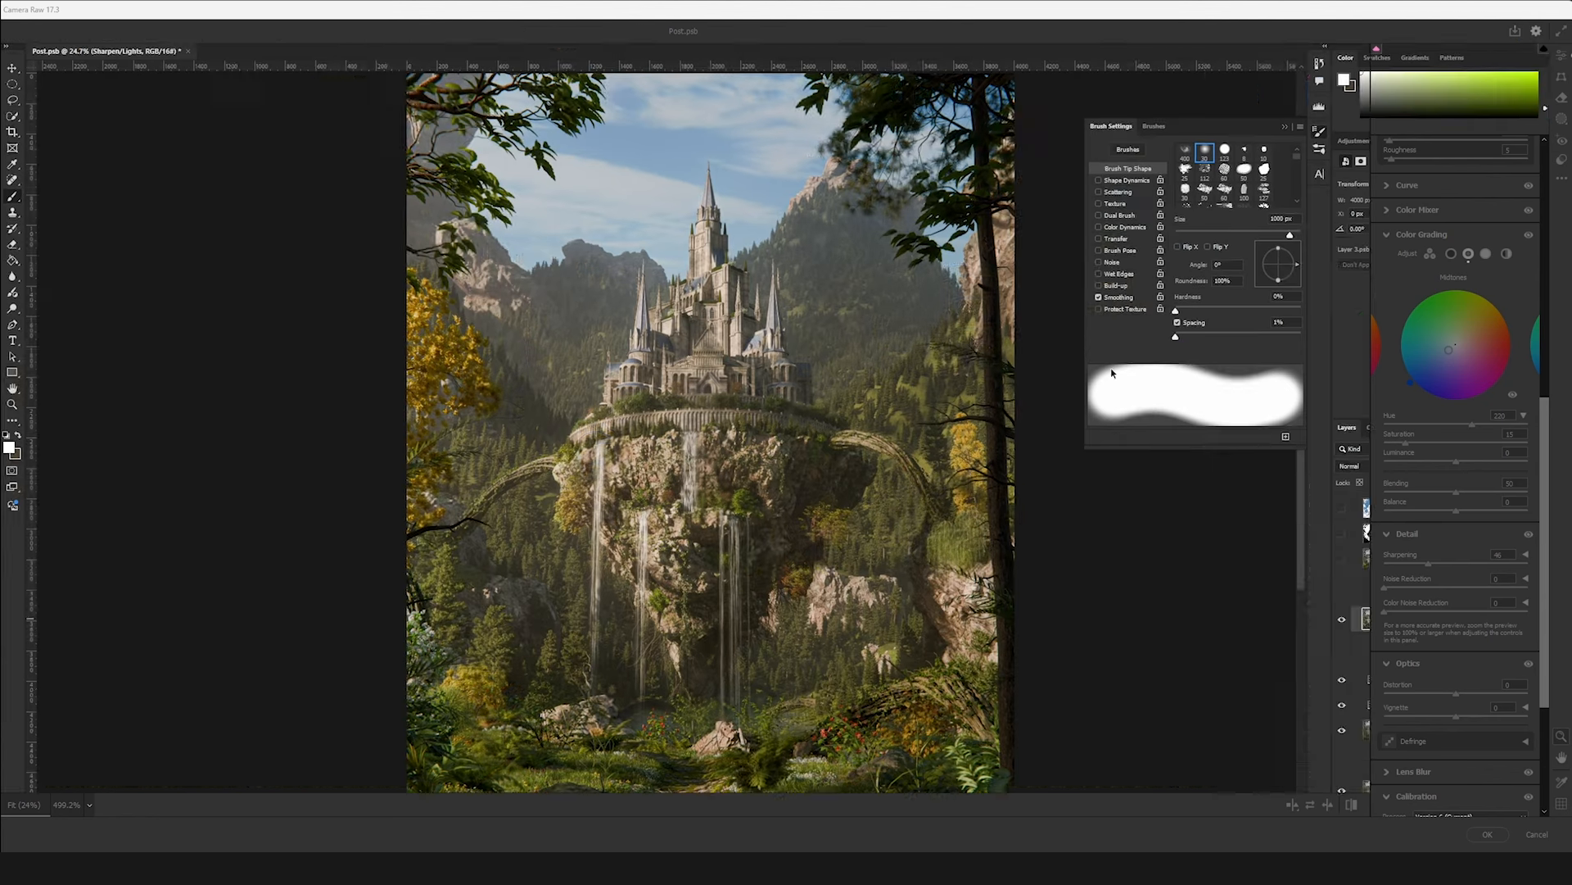
pyautogui.click(1345, 620)
pyautogui.click(1345, 620)
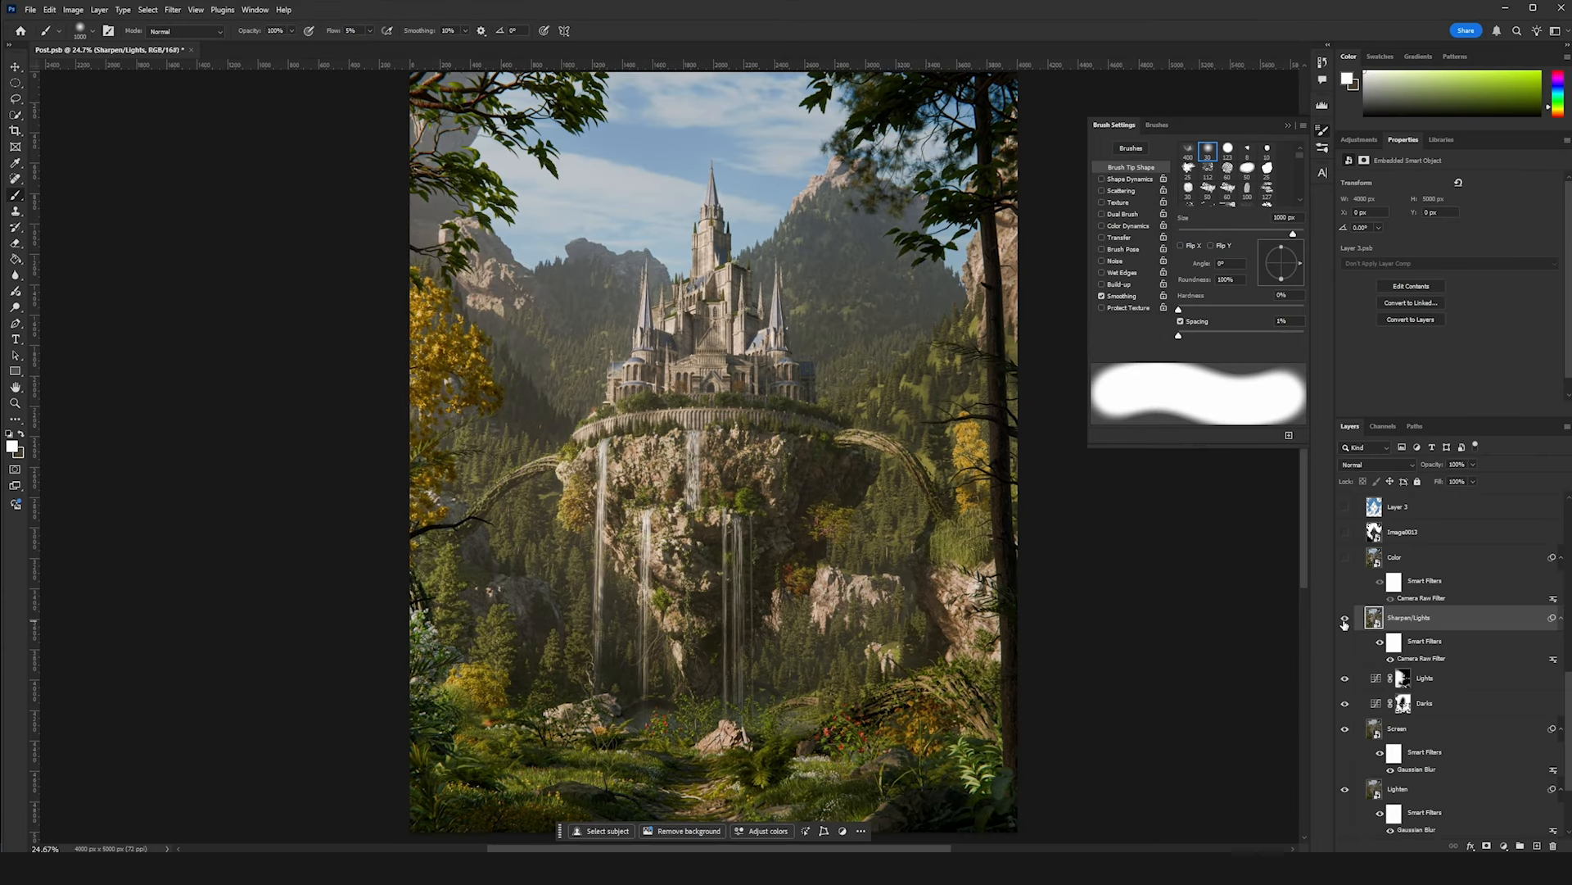
pyautogui.click(1345, 620)
pyautogui.click(1345, 620)
# - Show the Color layer and open its Camera Raw Filter settings
pyautogui.click(1345, 558)
pyautogui.click(1417, 600)
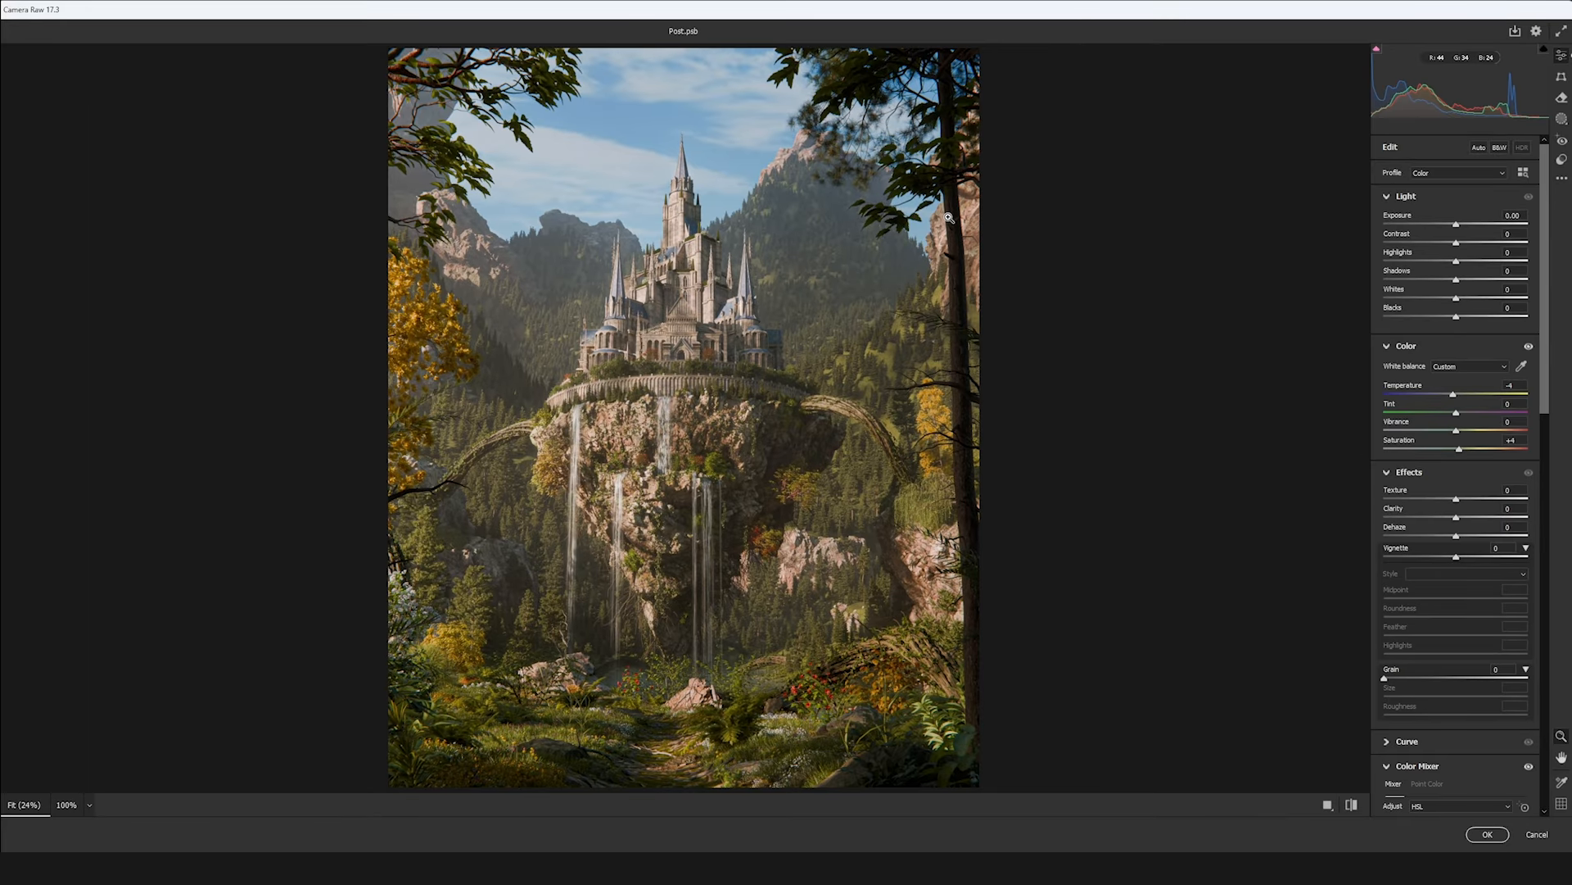
# - Compare the Temperature reset against its original setting, try it at -56, and undo the changes
pyautogui.doubleClick(1455, 395)
pyautogui.hotkey('ctrl', 'z')
pyautogui.hotkey('ctrl', 'shift', 'z')
pyautogui.hotkey('ctrl', 'z')
pyautogui.moveTo(1455, 399); pyautogui.dragTo(1402, 400)
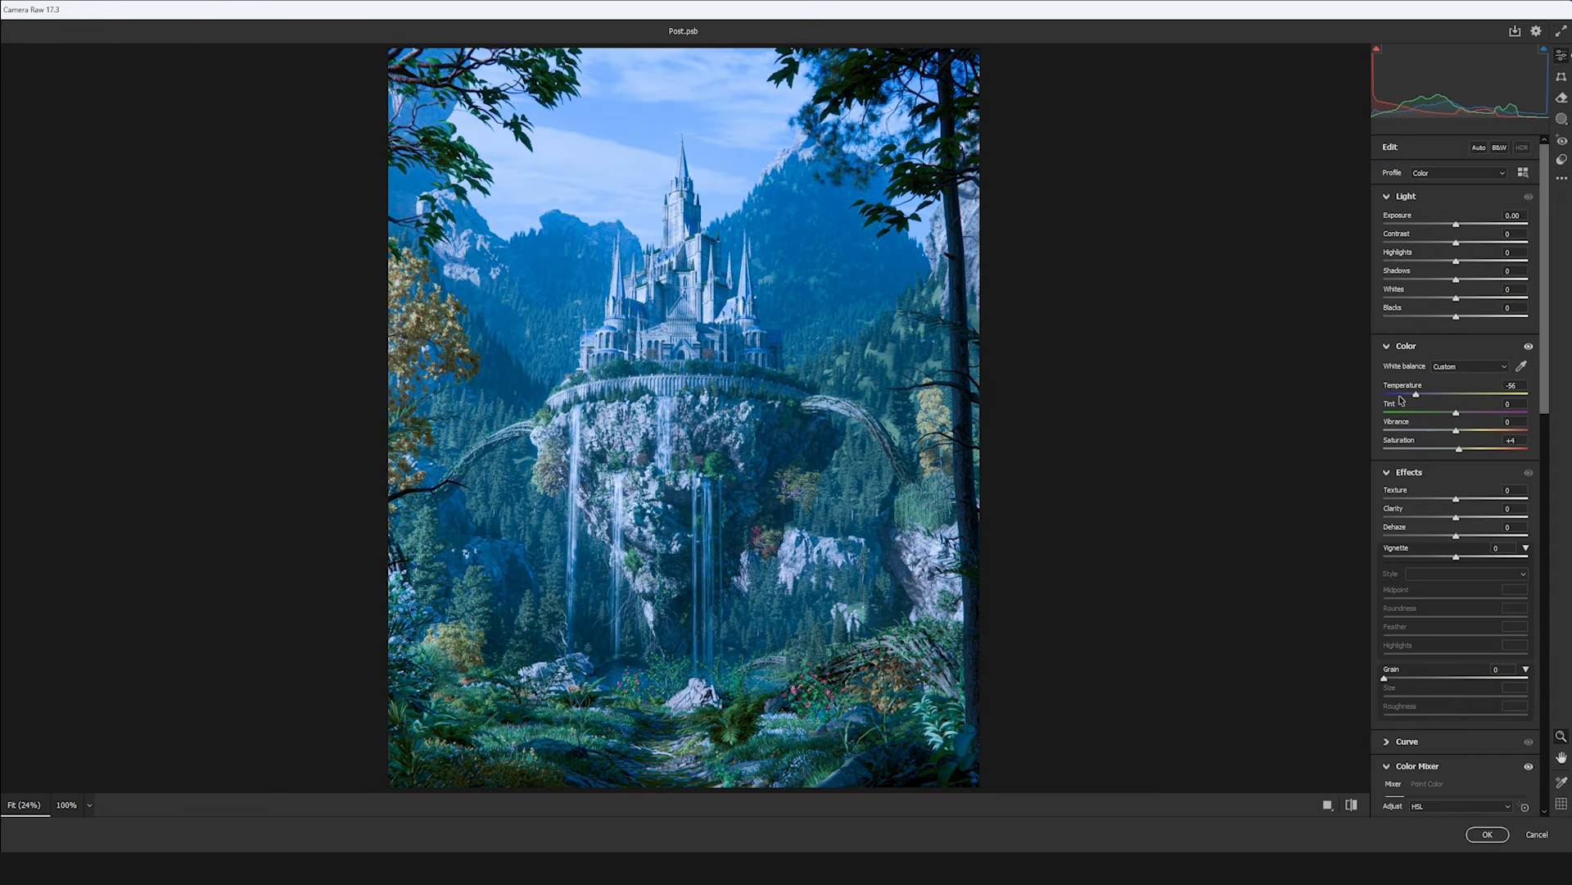
pyautogui.hotkey('ctrl', 'z')
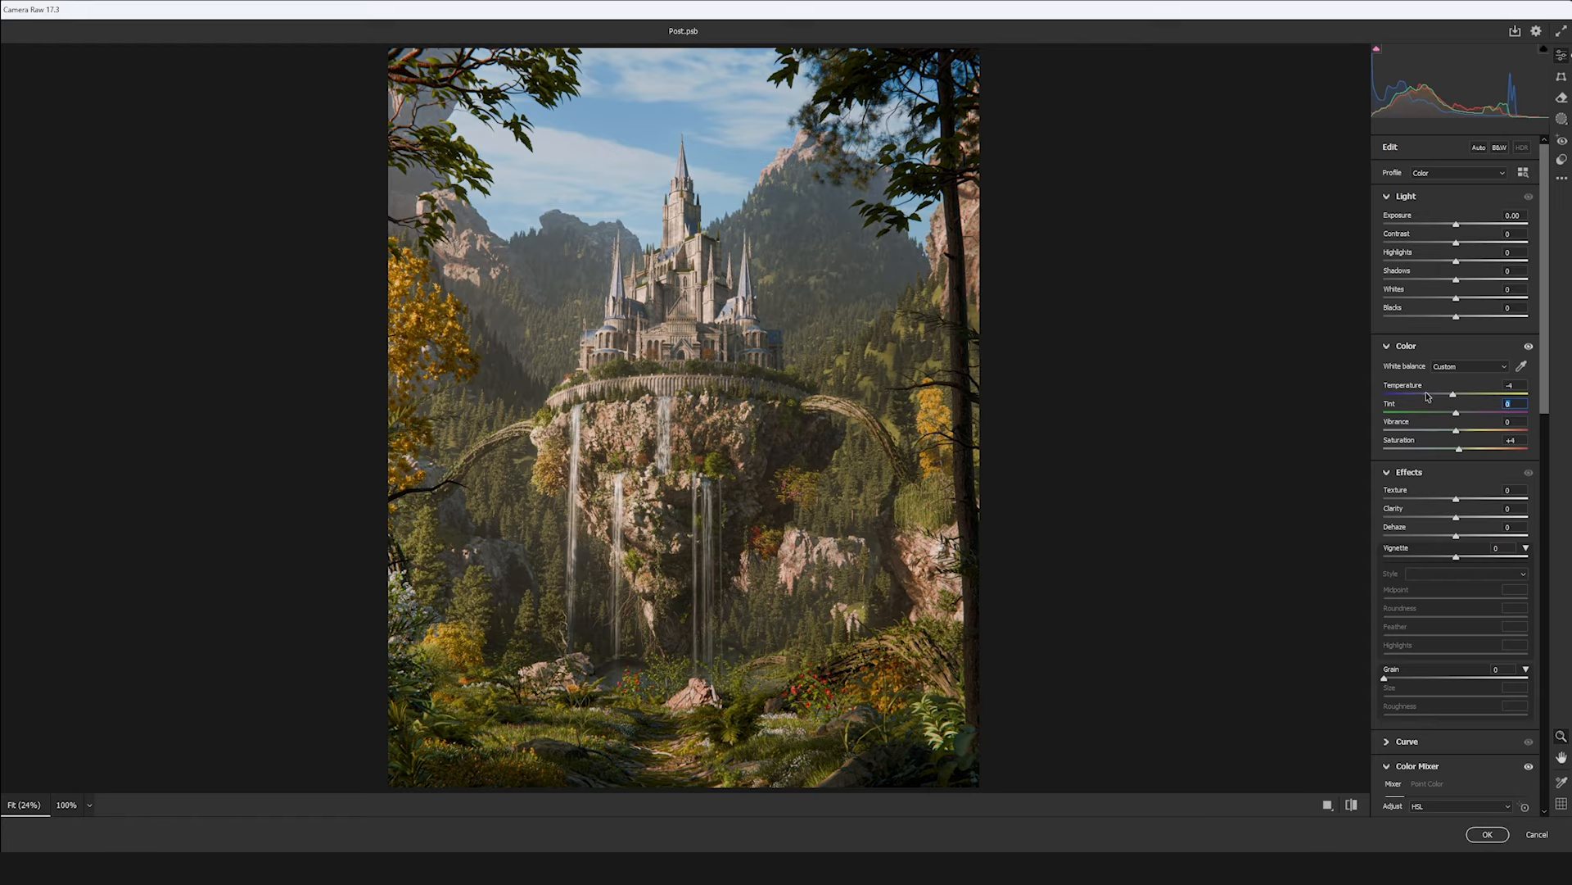
# - Review the Color, Effects, Color Mixer and Color Grading settings of the Color layer
pyautogui.scroll(-3, 1427, 397)
pyautogui.scroll(1, 1456, 240)
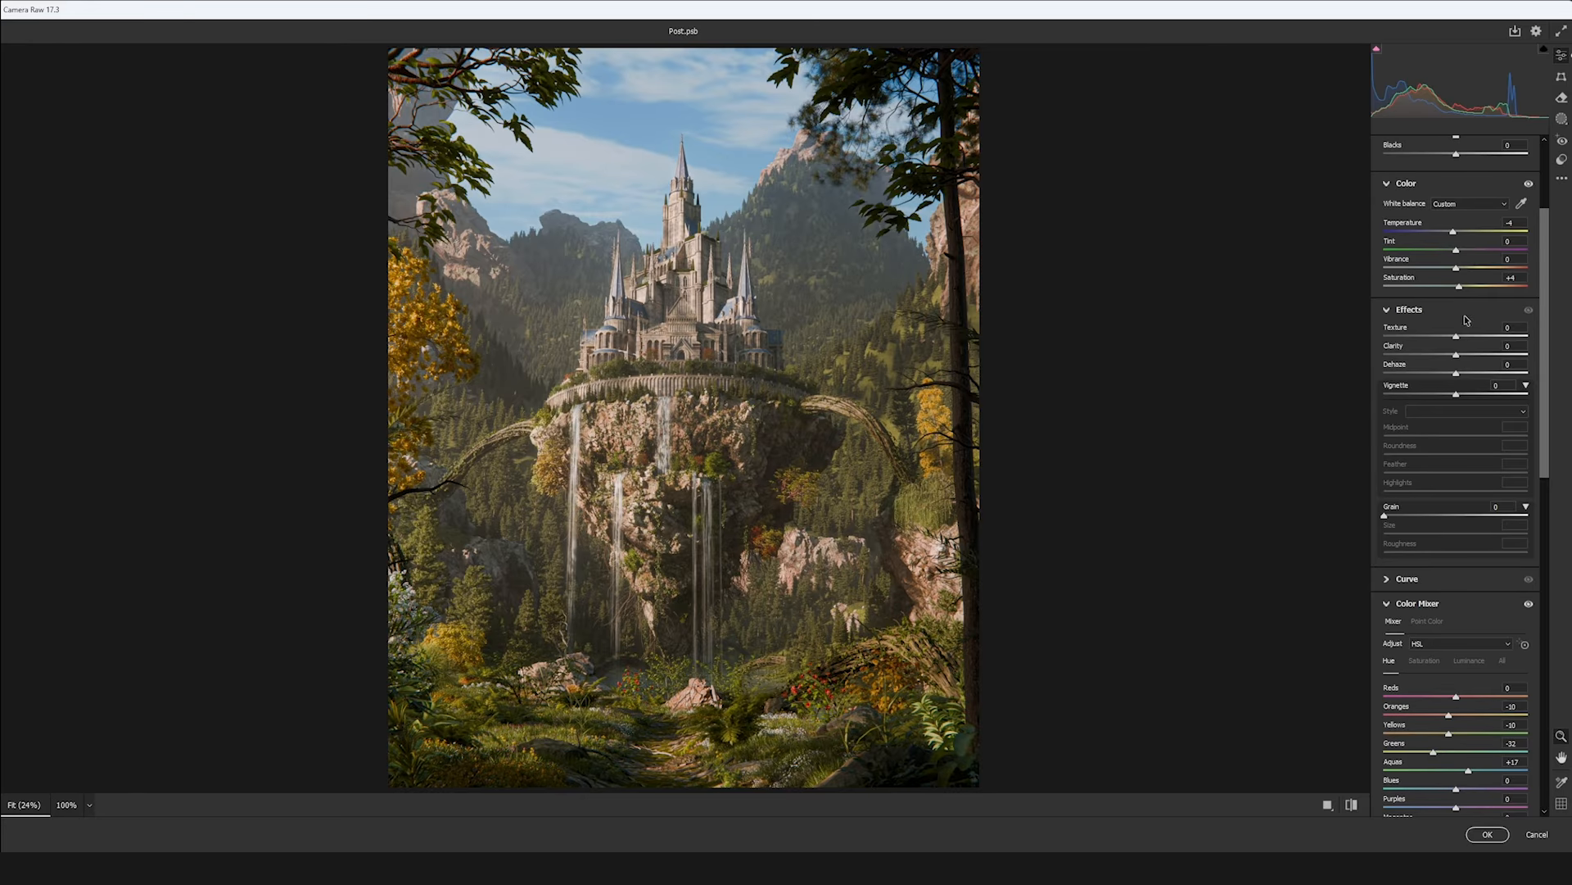
pyautogui.scroll(-3, 1365, 480)
pyautogui.scroll(-3, 1462, 639)
pyautogui.scroll(4, 809, 291)
pyautogui.scroll(-1, 809, 291)
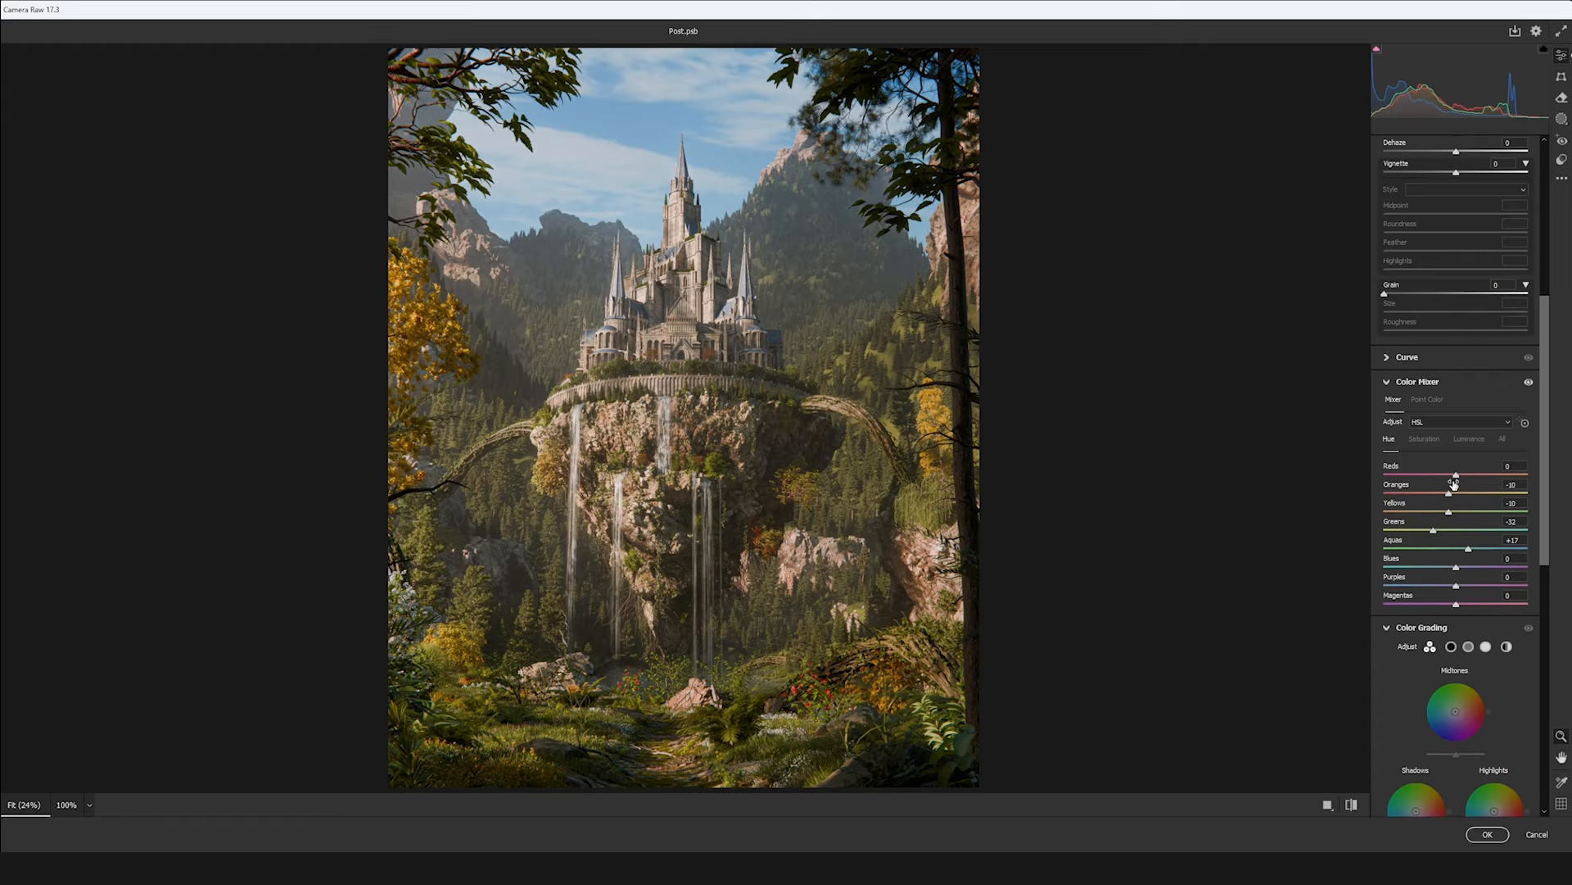
pyautogui.scroll(2, 1428, 486)
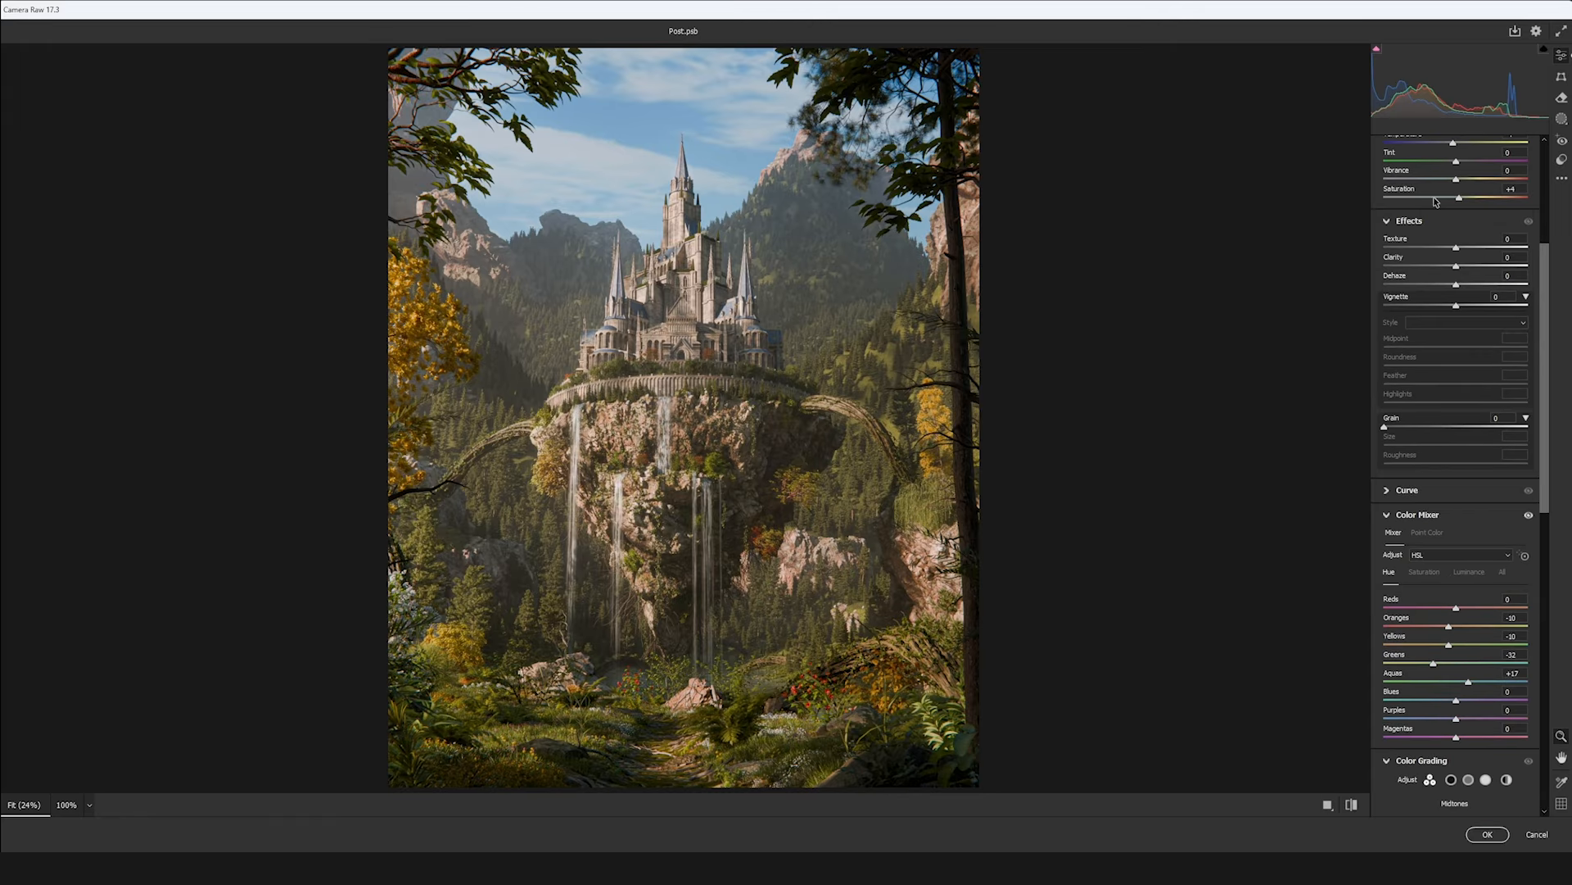
# - Try a Saturation of +60 in the Color settings and undo it
pyautogui.scroll(2, 1453, 348)
pyautogui.moveTo(1457, 312); pyautogui.dragTo(1498, 330)
pyautogui.doubleClick(1470, 312)
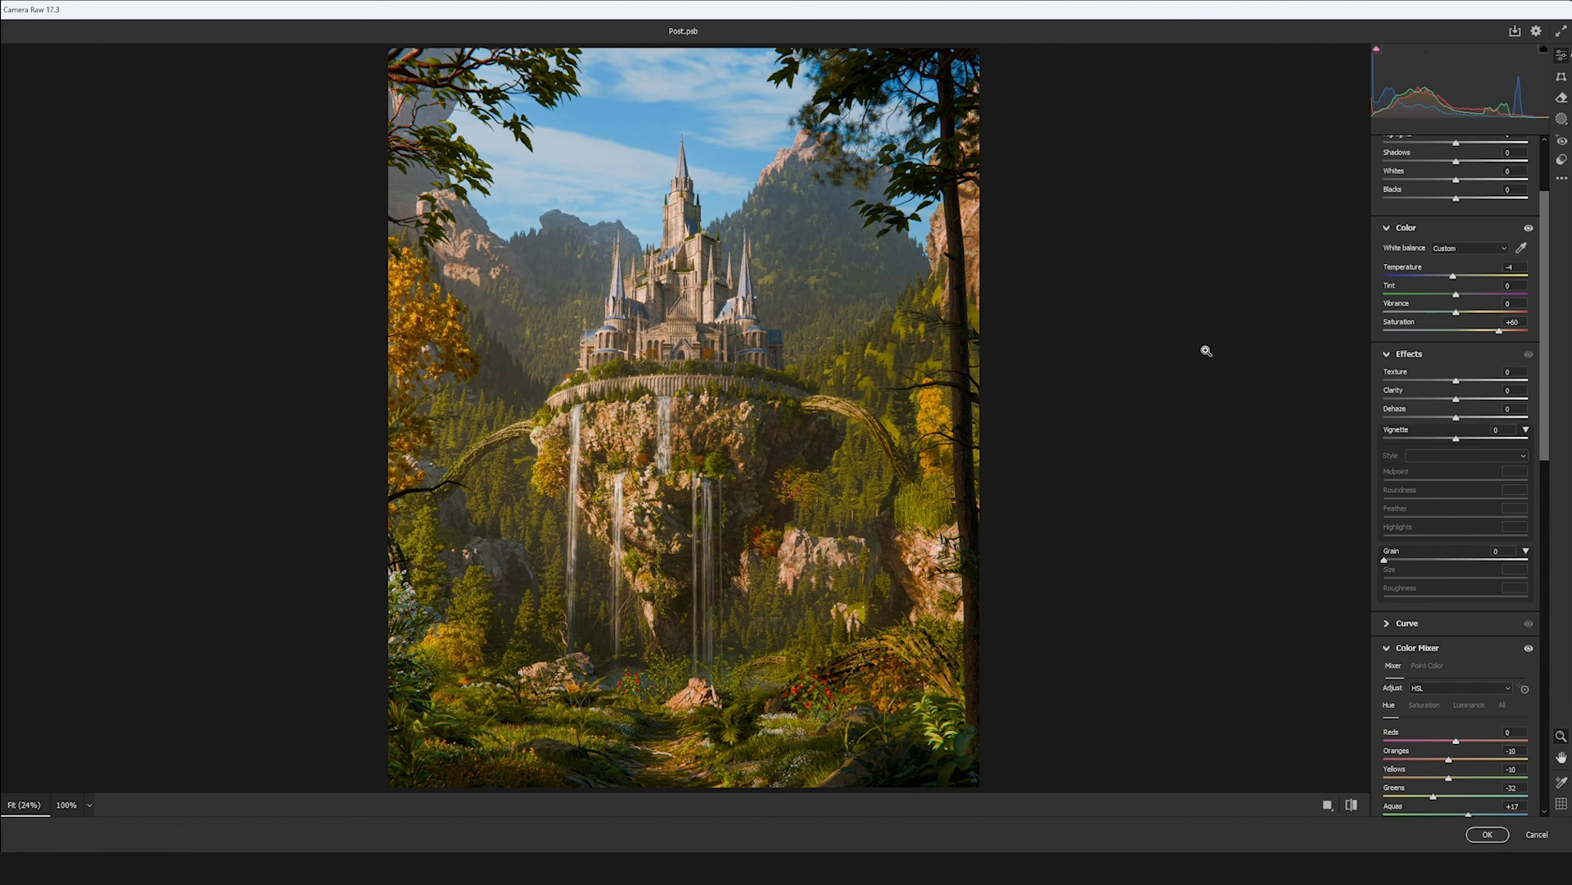
pyautogui.hotkey('ctrl', 'z')
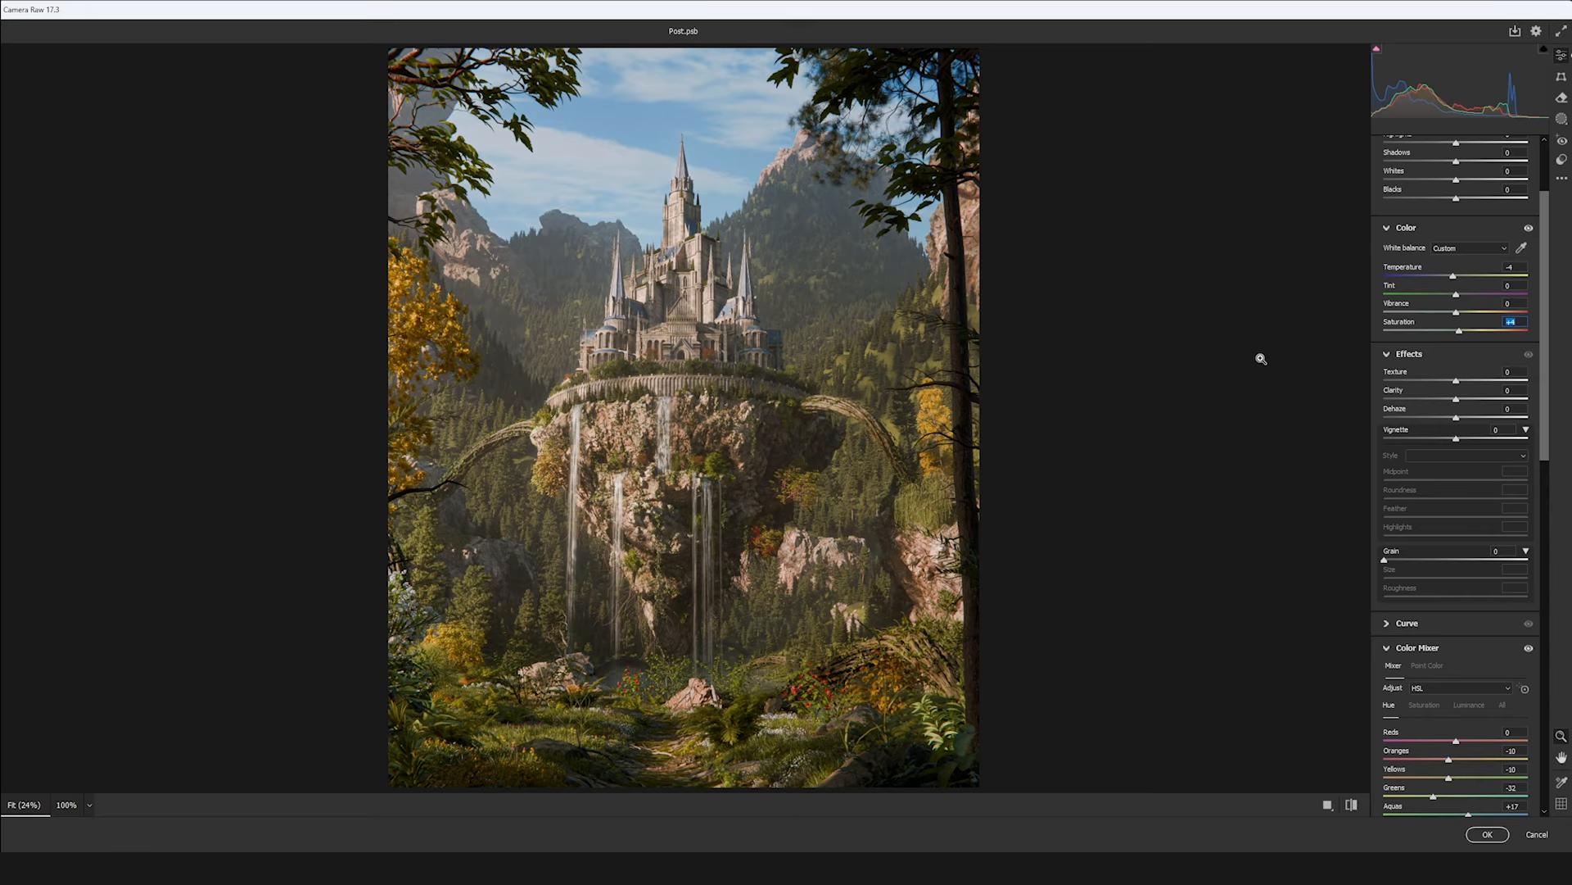
# - Try extreme Yellows, Greens and Blues hue shifts in the Color Mixer, undoing each one
pyautogui.scroll(-5, 1392, 344)
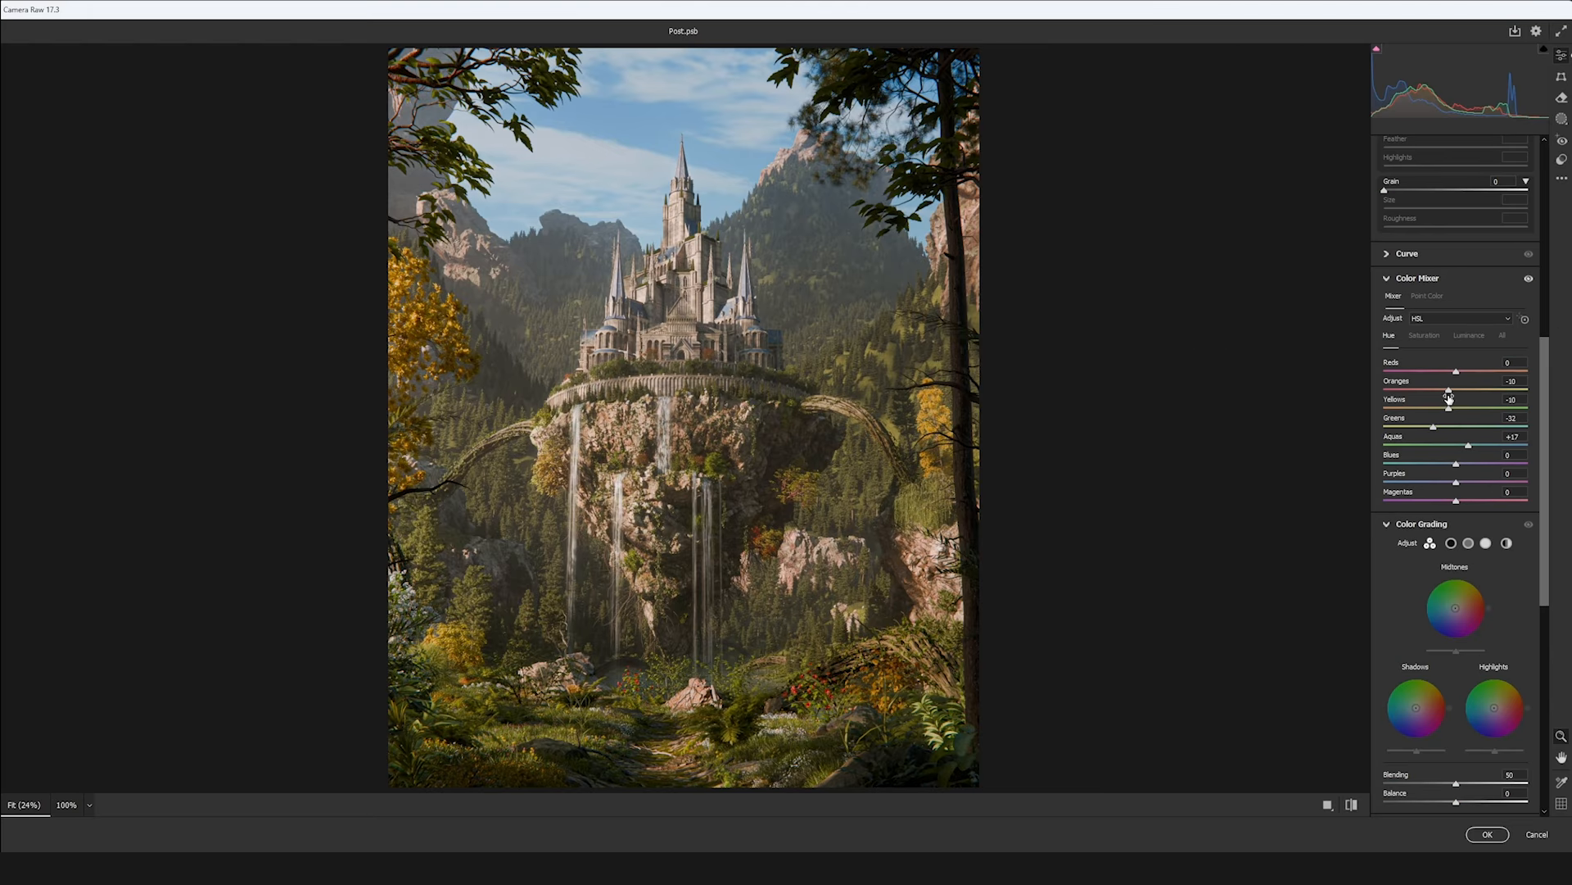
pyautogui.moveTo(1452, 411); pyautogui.dragTo(1528, 412)
pyautogui.hotkey('ctrl', 'z')
pyautogui.moveTo(1434, 427); pyautogui.dragTo(1529, 427)
pyautogui.hotkey('ctrl', 'z')
pyautogui.moveTo(1456, 463); pyautogui.dragTo(1278, 450)
pyautogui.hotkey('ctrl', 'z')
# - Try the Oranges saturation at +100 in the Color Mixer
pyautogui.click(1423, 335)
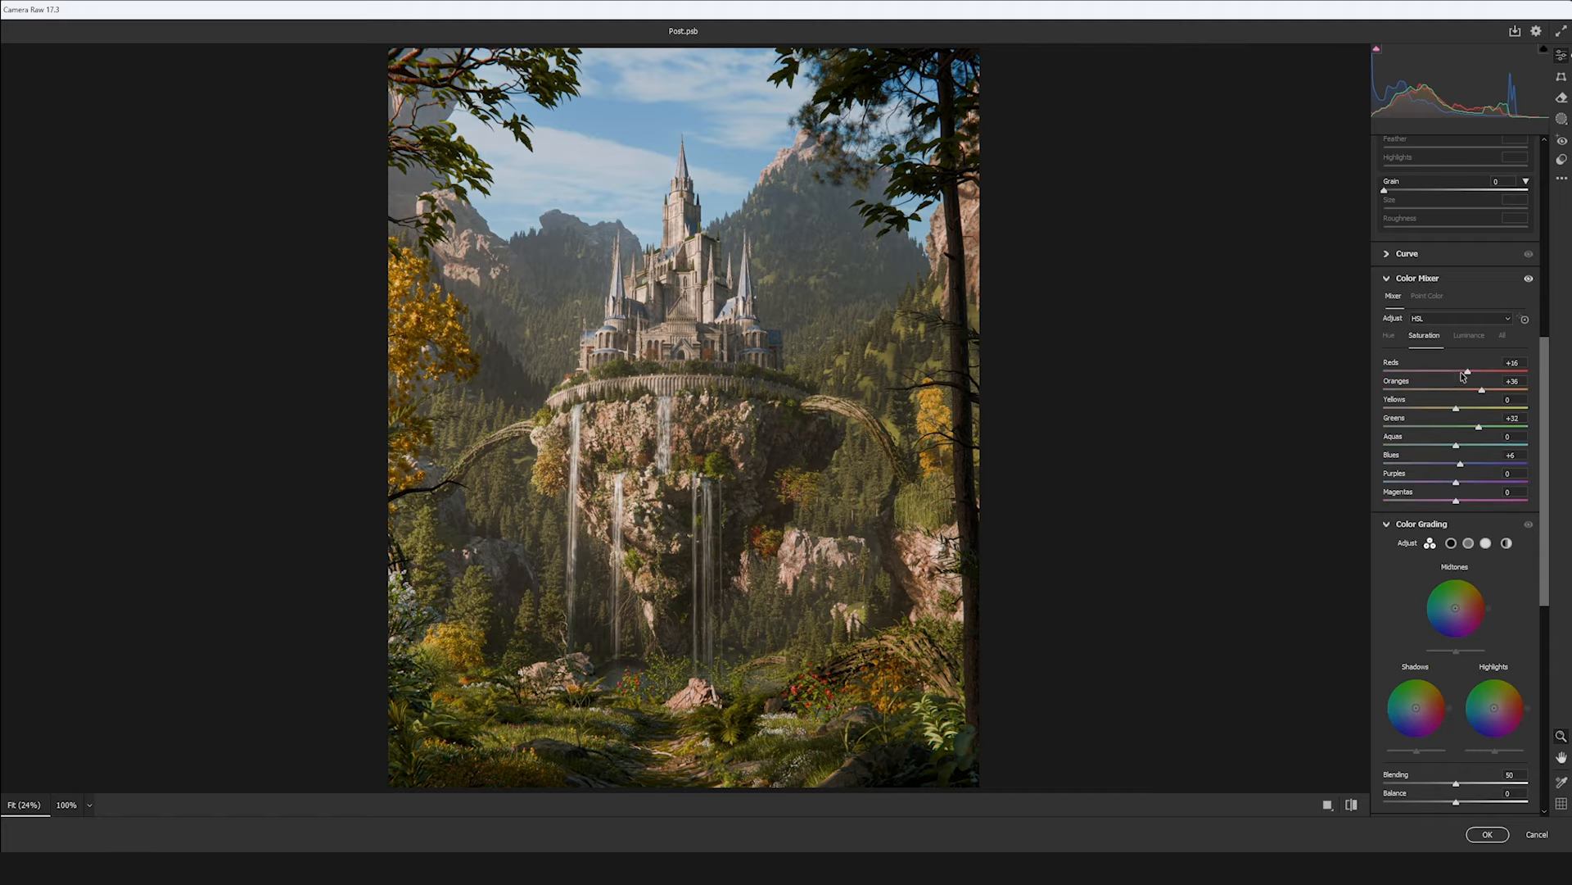
pyautogui.click(1514, 362)
pyautogui.write('16')
pyautogui.press('Tab')
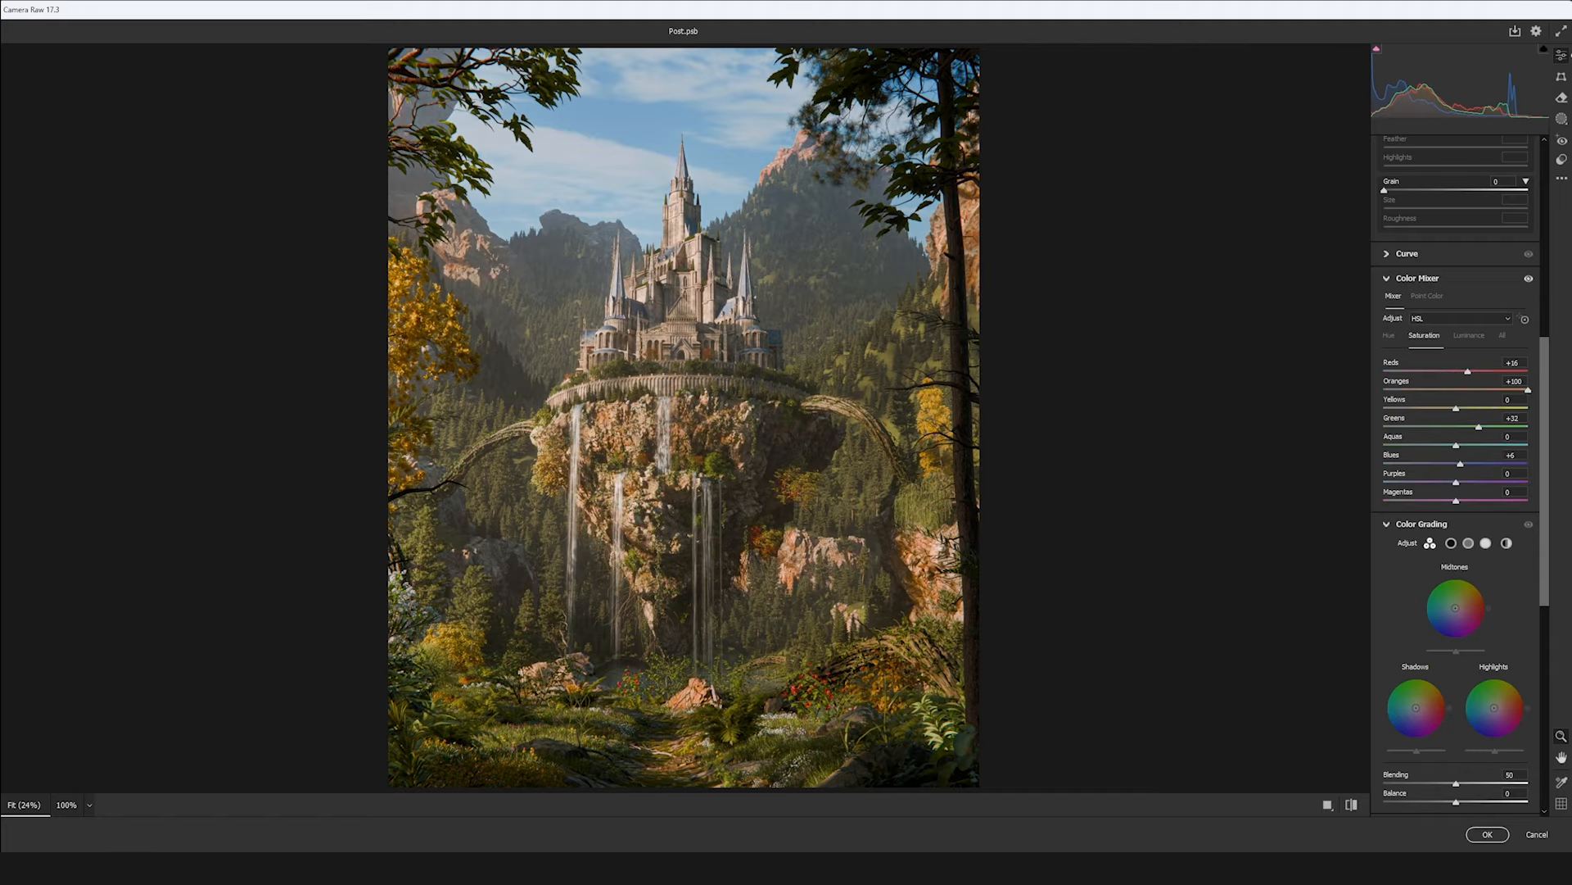
# - Try a strongly reduced Yellows luminance in the Color Mixer and undo it
pyautogui.click(1470, 335)
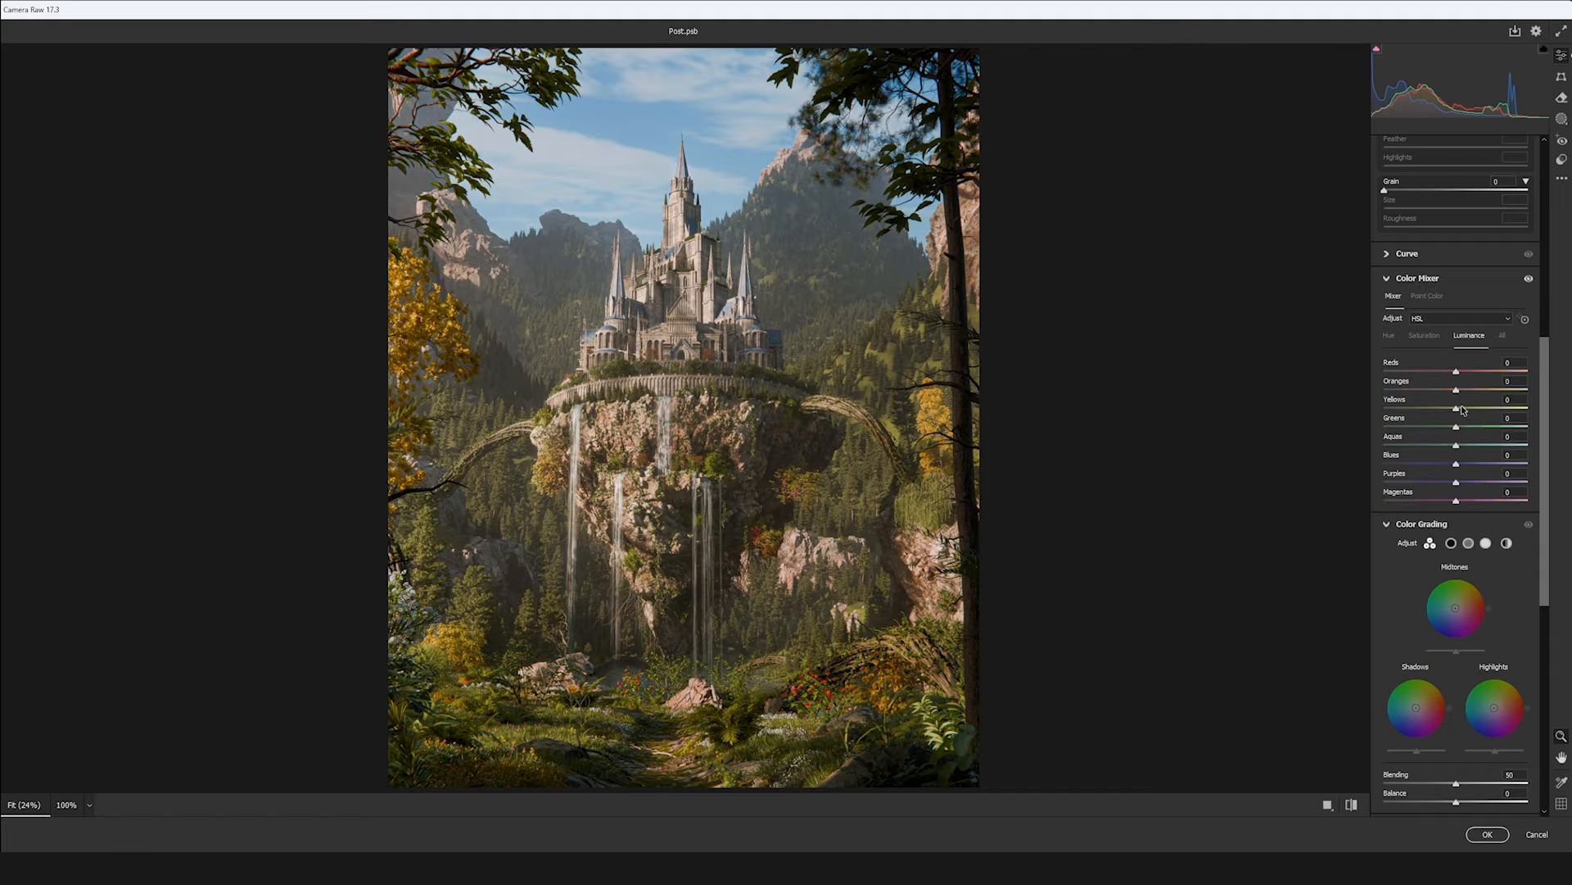
pyautogui.moveTo(1456, 408); pyautogui.dragTo(1271, 376)
pyautogui.hotkey('ctrl', 'z')
pyautogui.hotkey('ctrl', 'z')
# - Try the Oranges hue at -100 and a lower Yellows hue in the Color Mixer, undoing both
pyautogui.click(1390, 335)
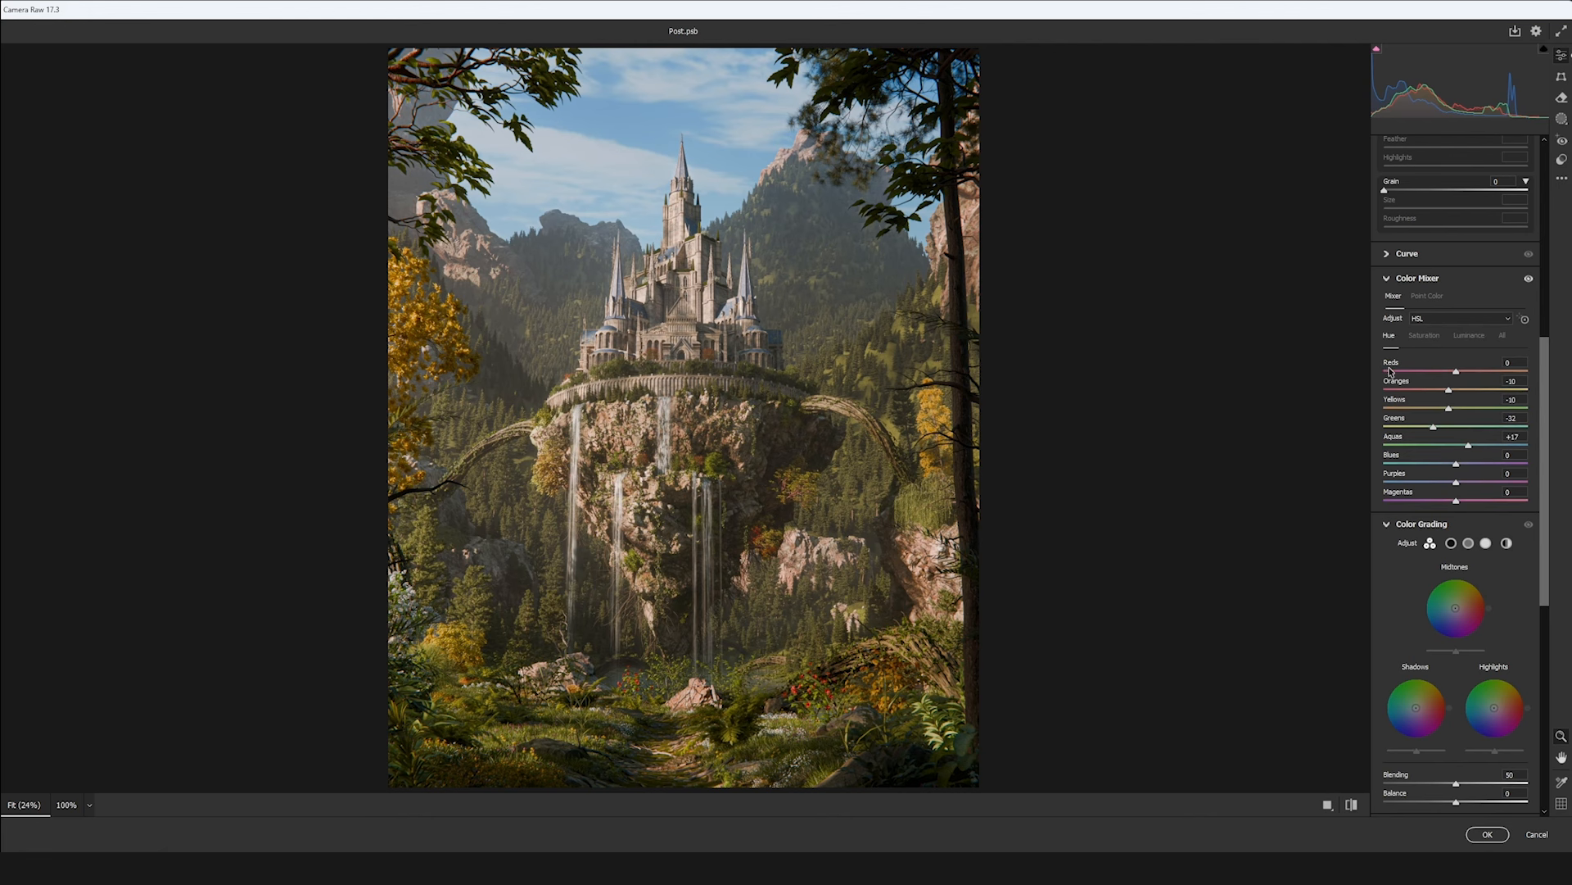
pyautogui.click(1456, 396)
pyautogui.moveTo(1452, 394); pyautogui.dragTo(1288, 392)
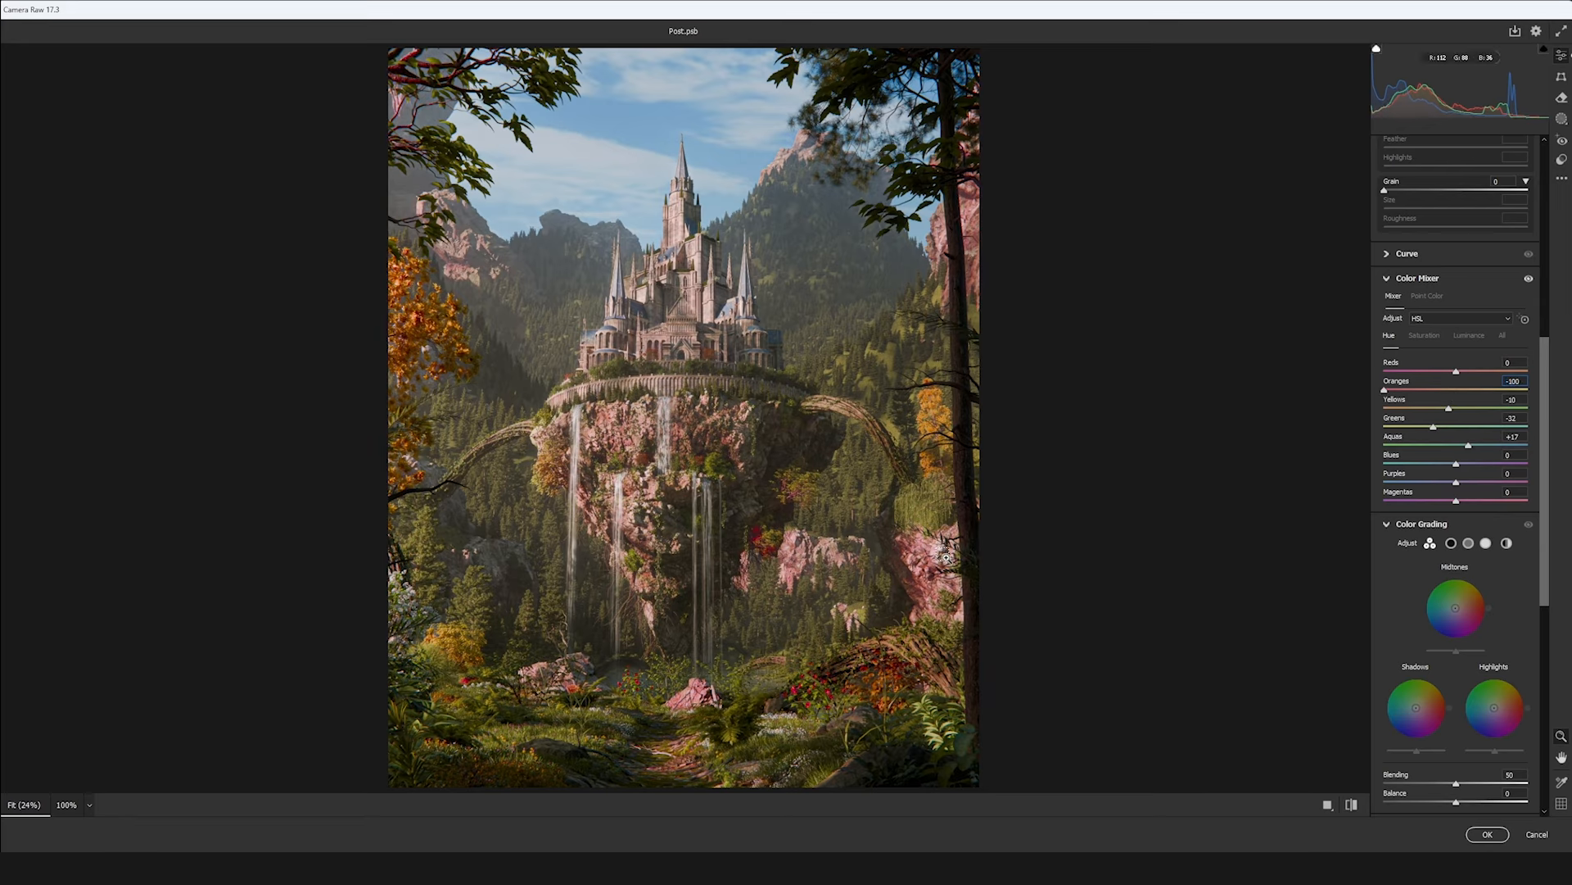
pyautogui.hotkey('ctrl', 'z')
pyautogui.moveTo(1451, 408); pyautogui.dragTo(1419, 409)
pyautogui.hotkey('ctrl', 'z')
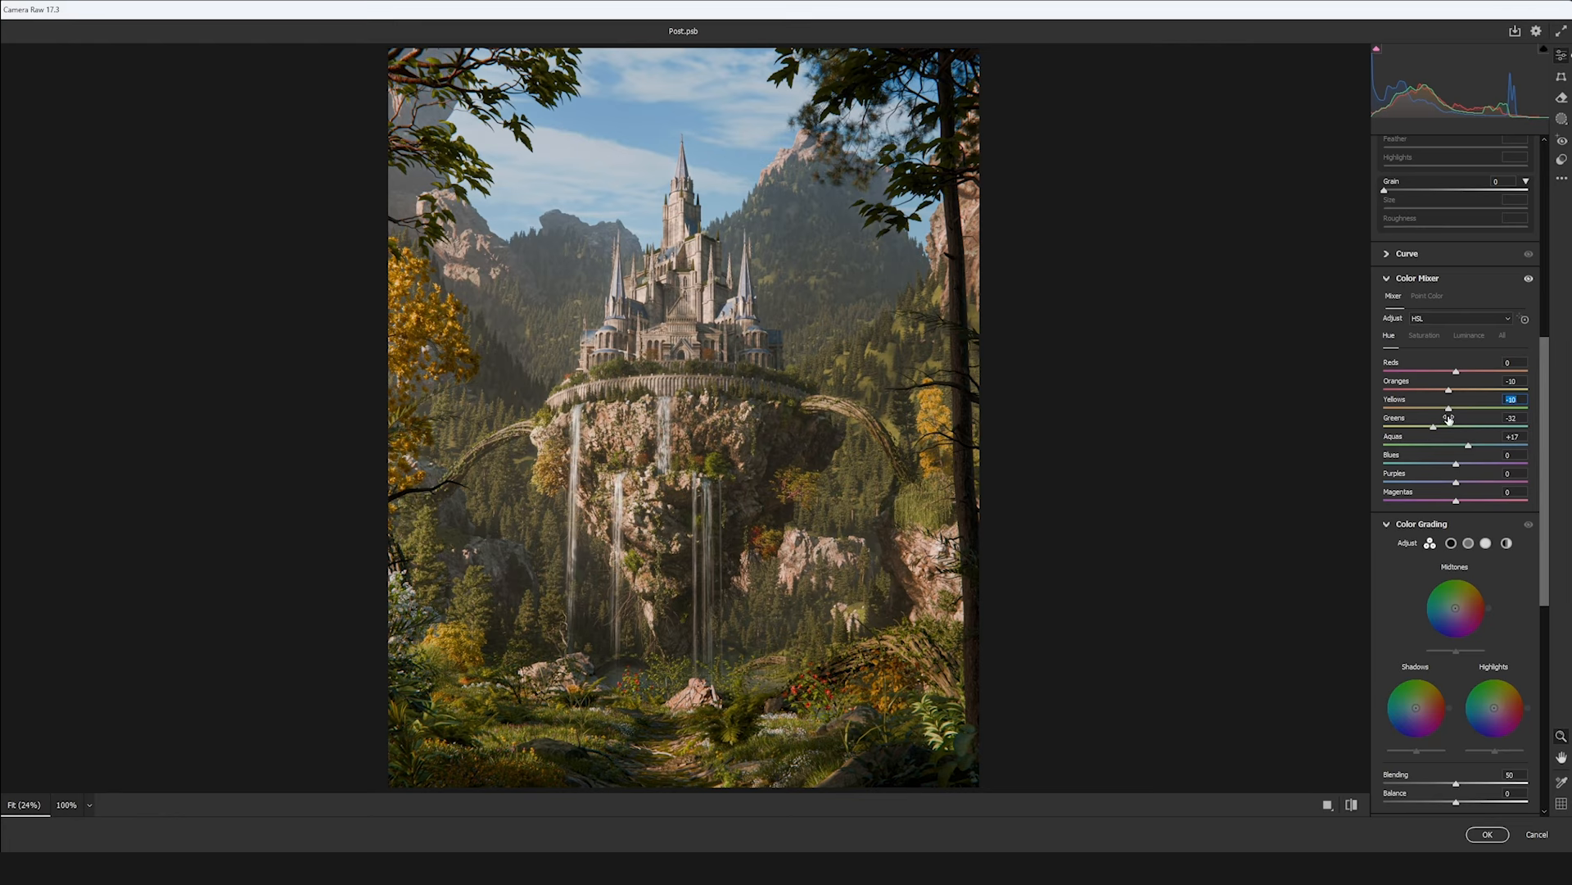
# - Compare the image with the Color Mixer off and on, and try different Greens and Aquas hues
pyautogui.click(1528, 280)
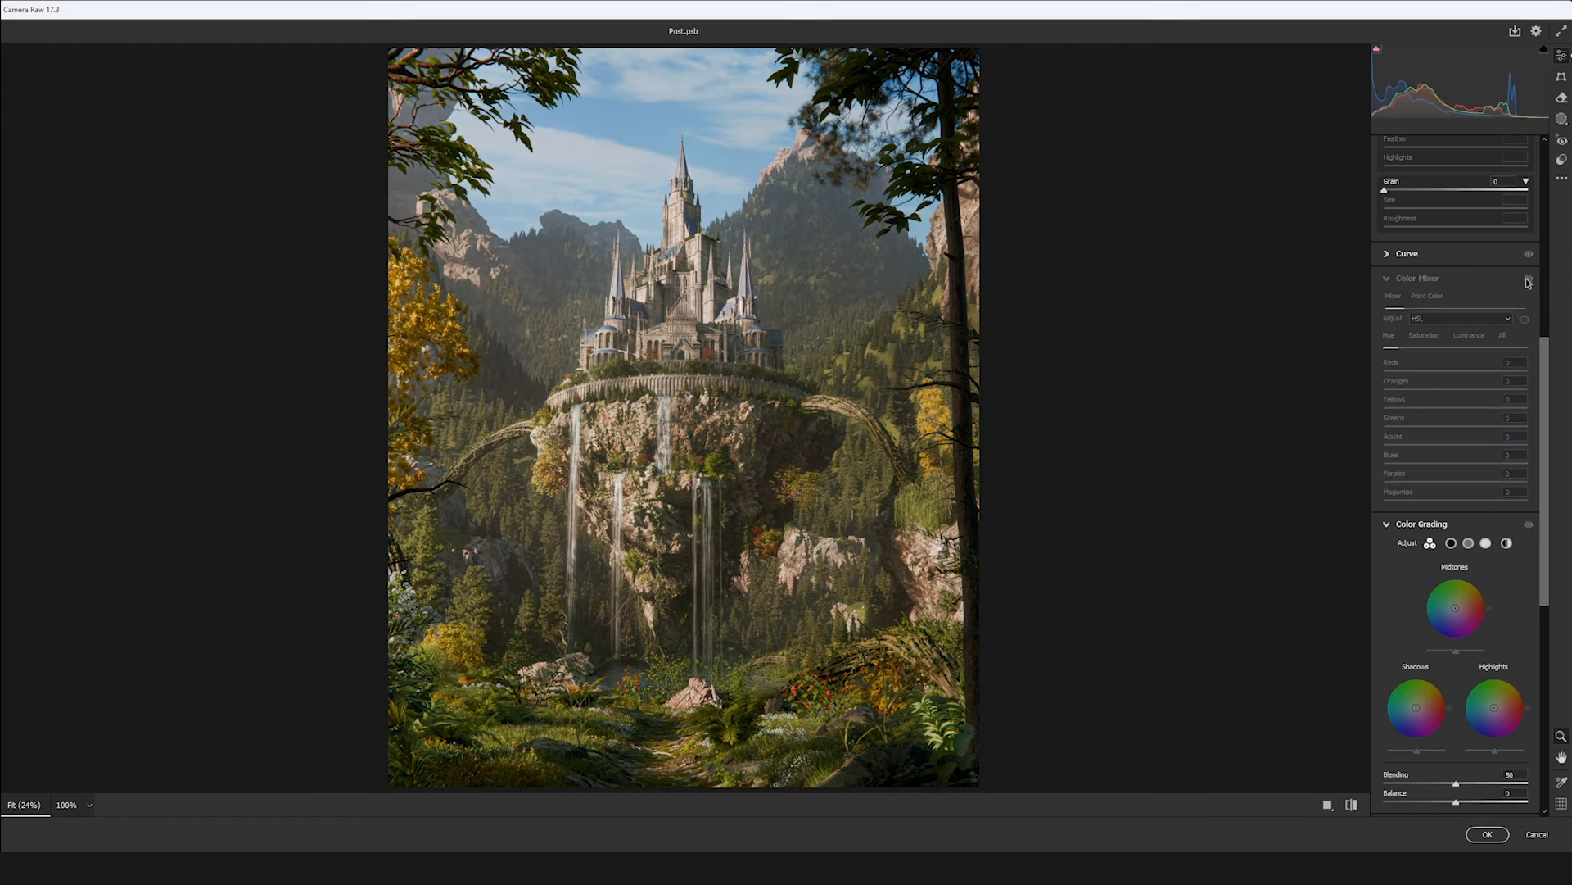
pyautogui.click(1435, 429)
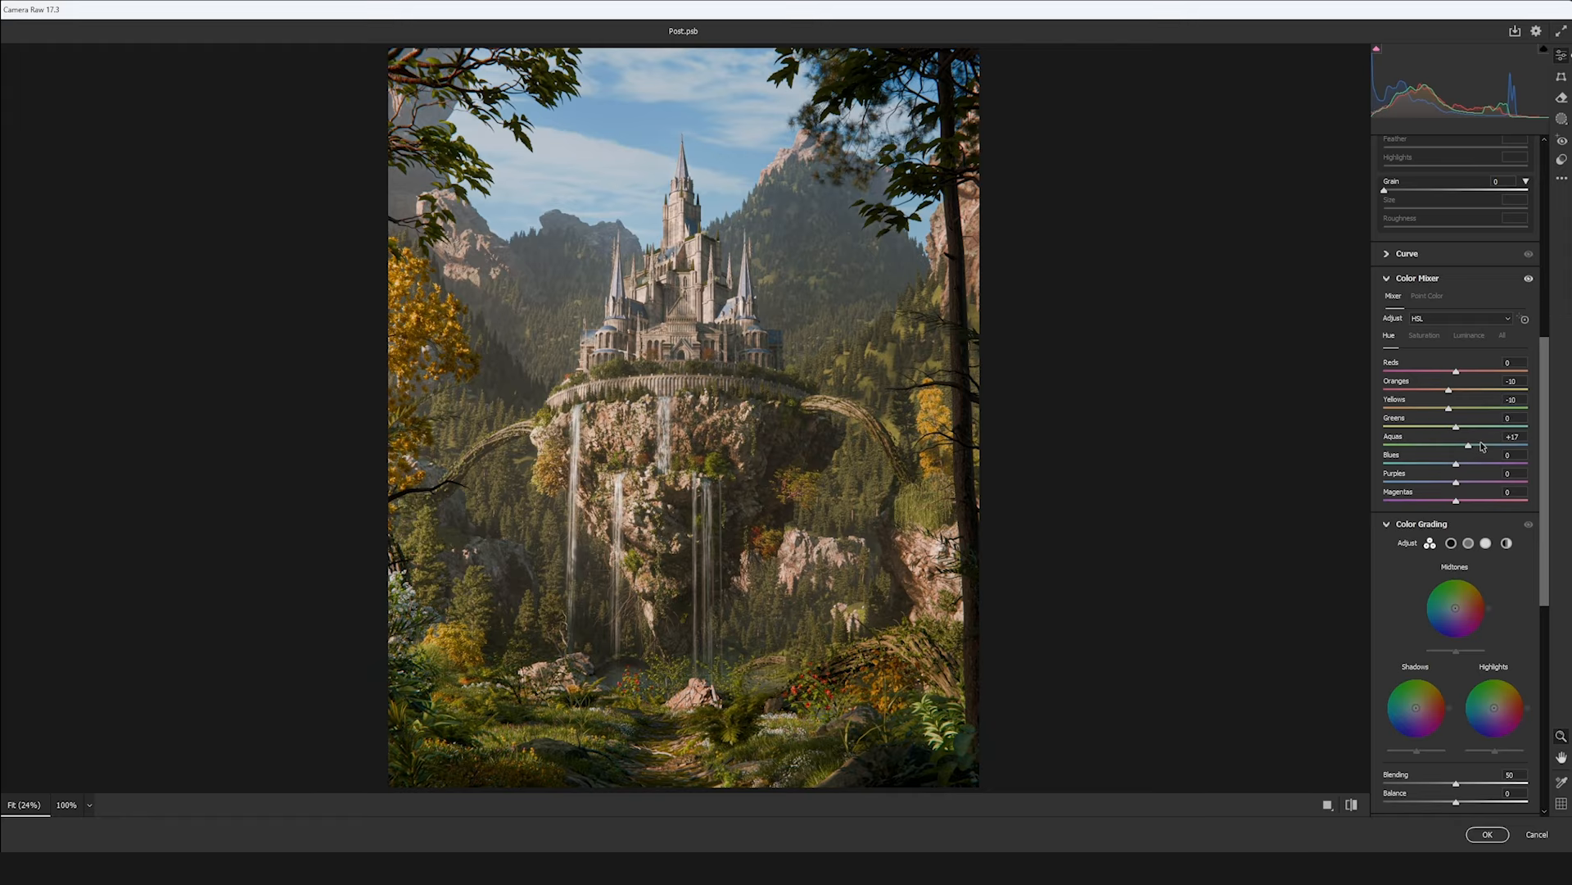
pyautogui.moveTo(1435, 428); pyautogui.dragTo(1345, 430)
pyautogui.moveTo(1338, 428); pyautogui.dragTo(1271, 415)
pyautogui.moveTo(1452, 434); pyautogui.dragTo(1435, 434)
pyautogui.moveTo(1467, 445); pyautogui.dragTo(1504, 445)
# - Try a higher Yellows saturation and check the Color Mixer's Luminance values
pyautogui.click(1425, 336)
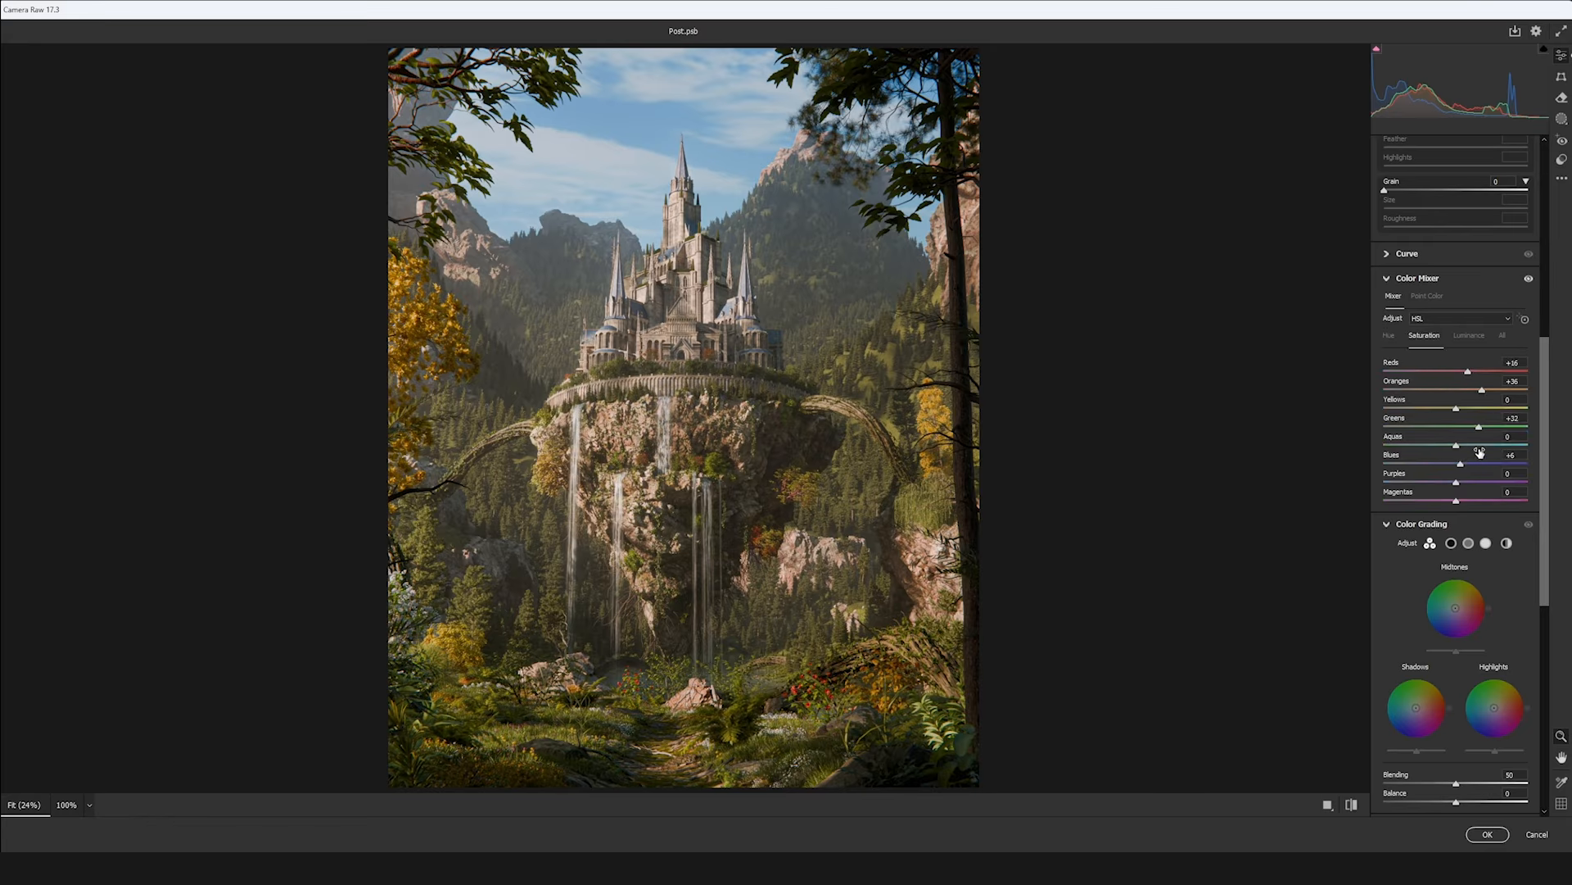
pyautogui.moveTo(1457, 409)
pyautogui.mouseDown()
pyautogui.moveTo(1370, 415)
pyautogui.moveTo(1456, 392)
pyautogui.moveTo(1387, 397)
pyautogui.moveTo(1496, 403)
pyautogui.moveTo(1481, 399)
pyautogui.mouseUp()
pyautogui.click(1464, 338)
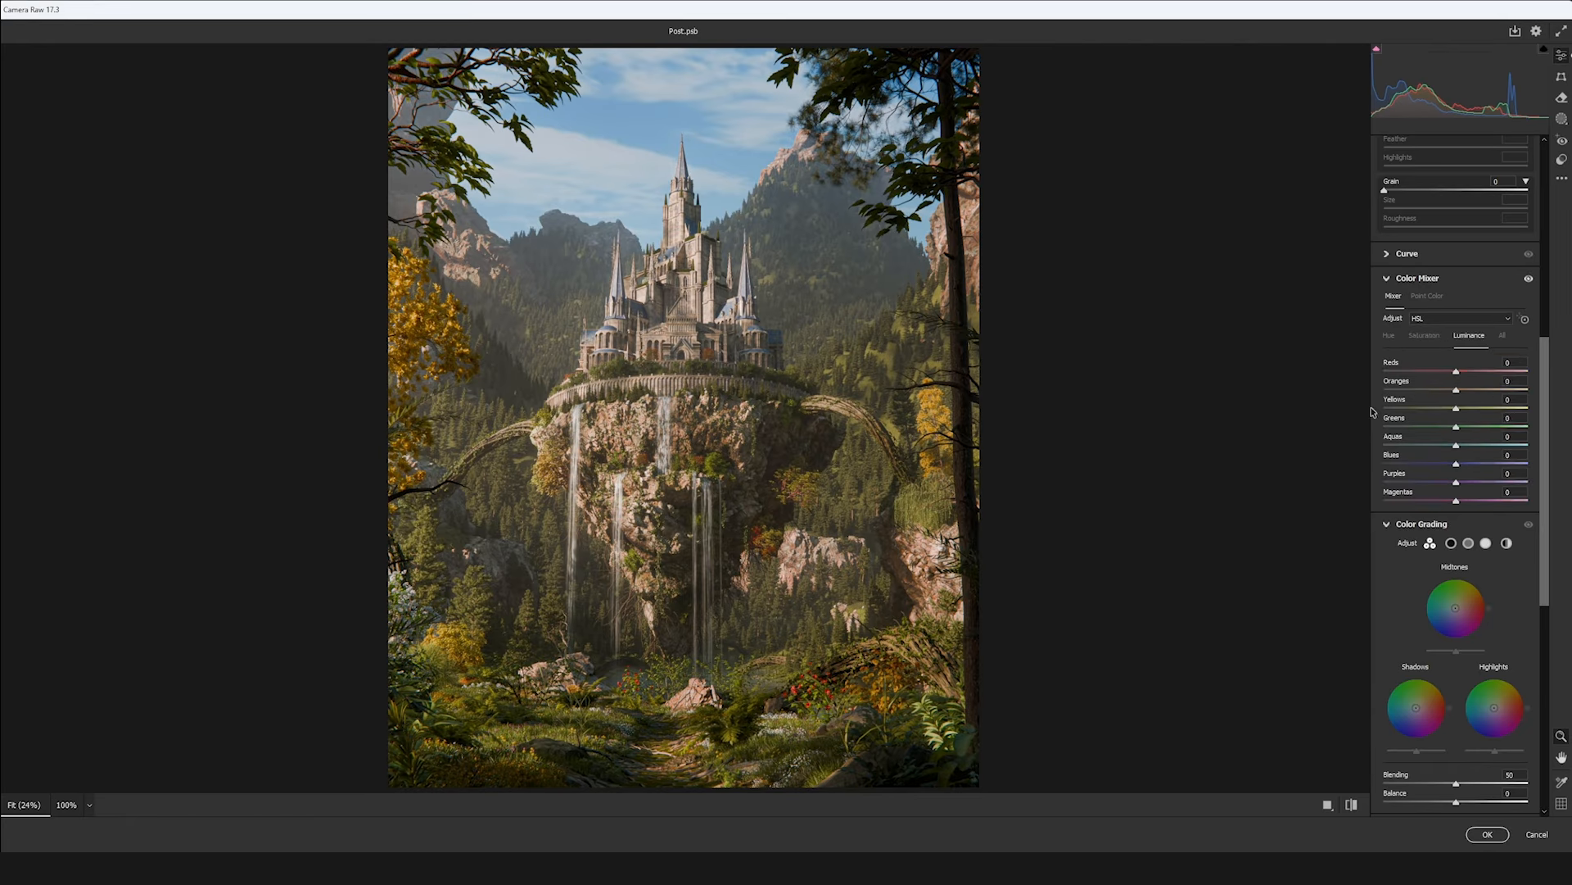
pyautogui.moveTo(1456, 391)
pyautogui.mouseDown()
pyautogui.moveTo(1540, 392)
pyautogui.moveTo(1407, 390)
pyautogui.moveTo(1456, 390)
pyautogui.mouseUp()
# - Review the settings below the Color Mixer and compare the image with Calibration off and on
pyautogui.scroll(-8, 1489, 373)
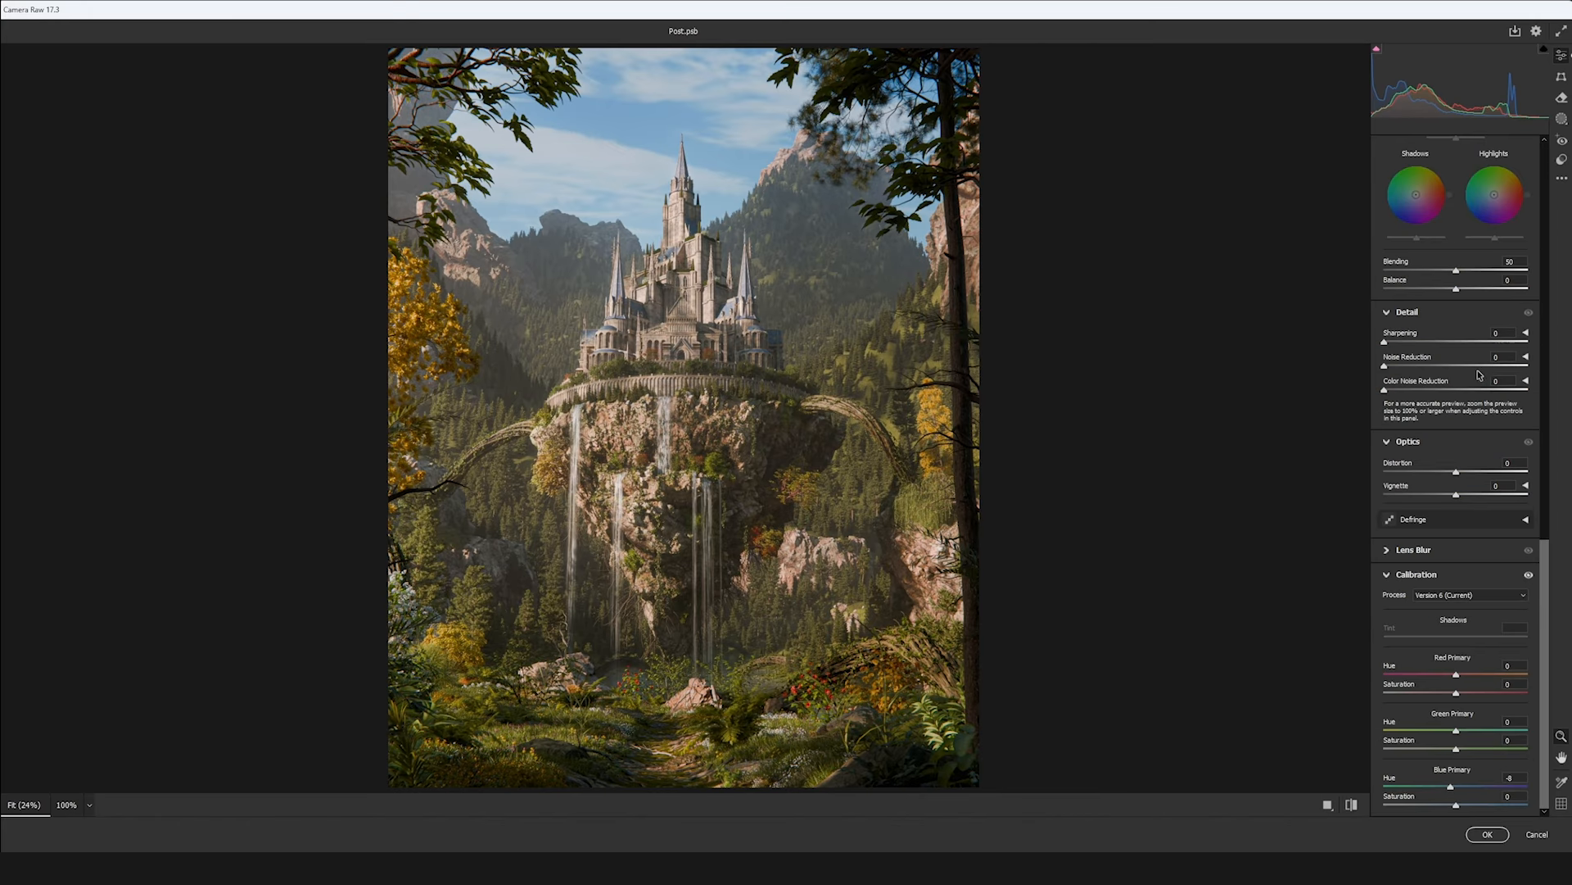
pyautogui.scroll(10, 1491, 386)
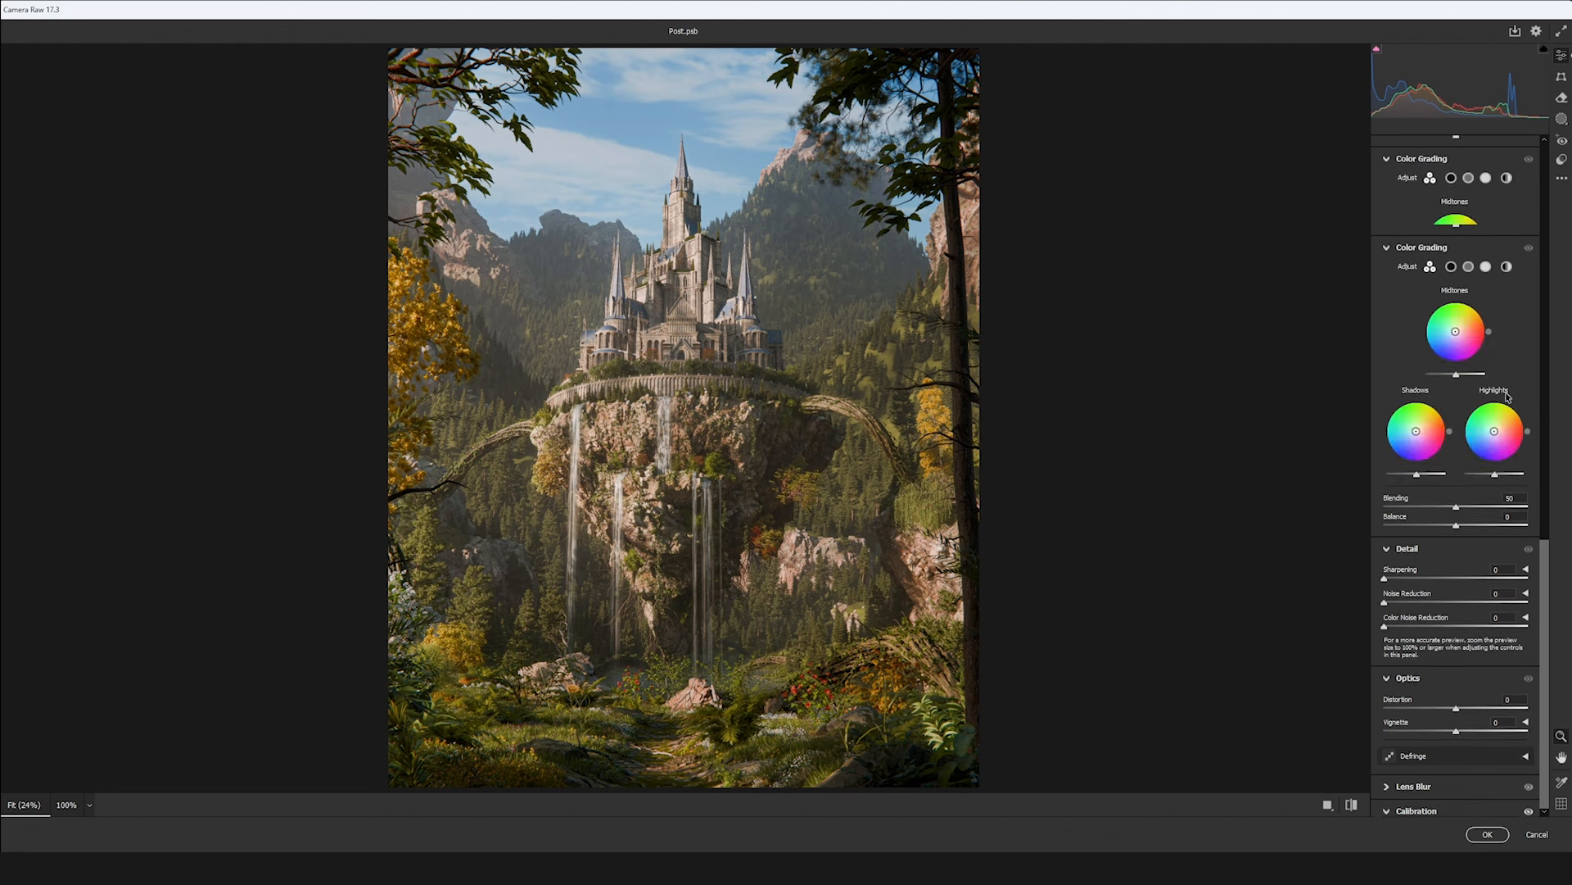
pyautogui.scroll(-10, 1516, 418)
pyautogui.scroll(-1, 1516, 418)
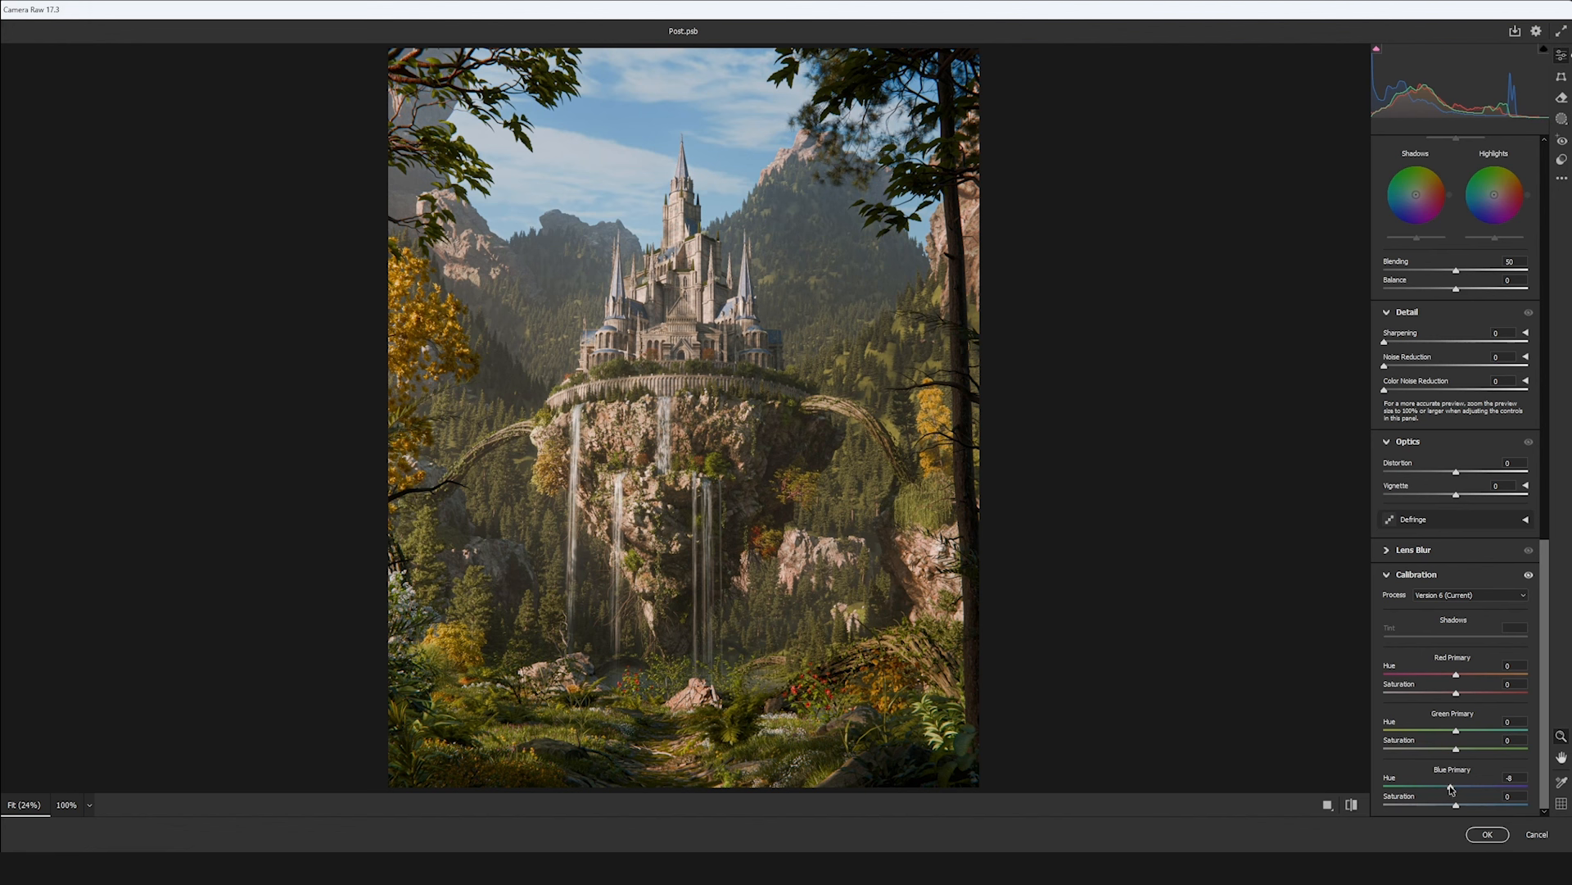
pyautogui.click(1529, 575)
pyautogui.click(1529, 575)
pyautogui.click(1529, 575)
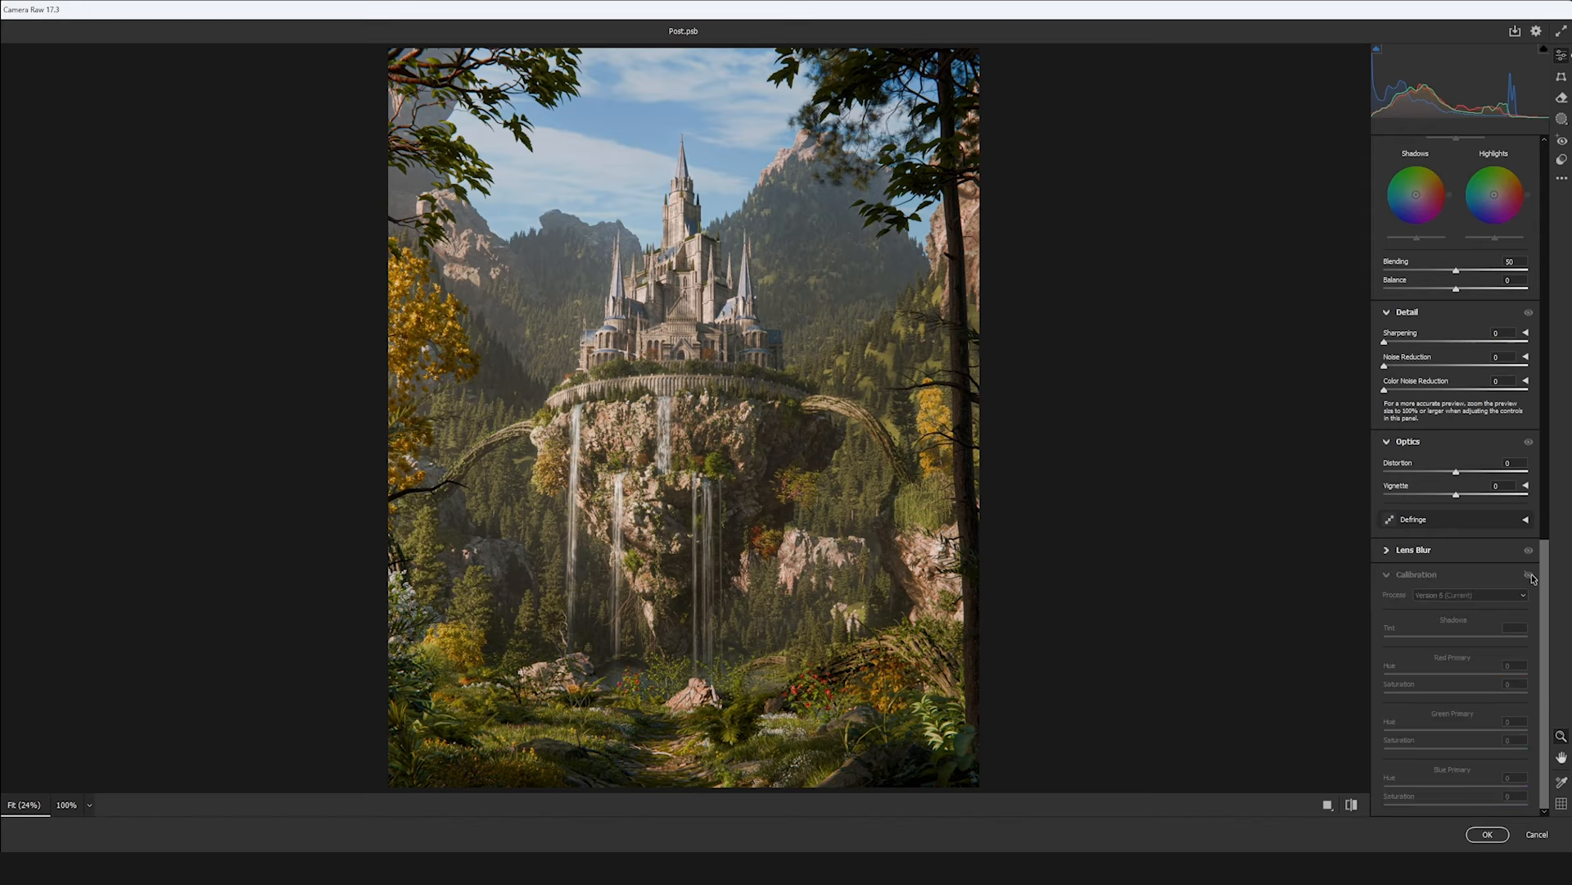
pyautogui.click(1529, 575)
pyautogui.click(1530, 574)
pyautogui.click(1530, 574)
pyautogui.click(1530, 574)
pyautogui.click(1529, 575)
pyautogui.click(1529, 575)
pyautogui.click(1529, 575)
pyautogui.click(1529, 575)
pyautogui.click(1529, 574)
# - Try the Blue Primary Hue at -68 in Calibration and undo it
pyautogui.moveTo(1456, 788); pyautogui.dragTo(1413, 787)
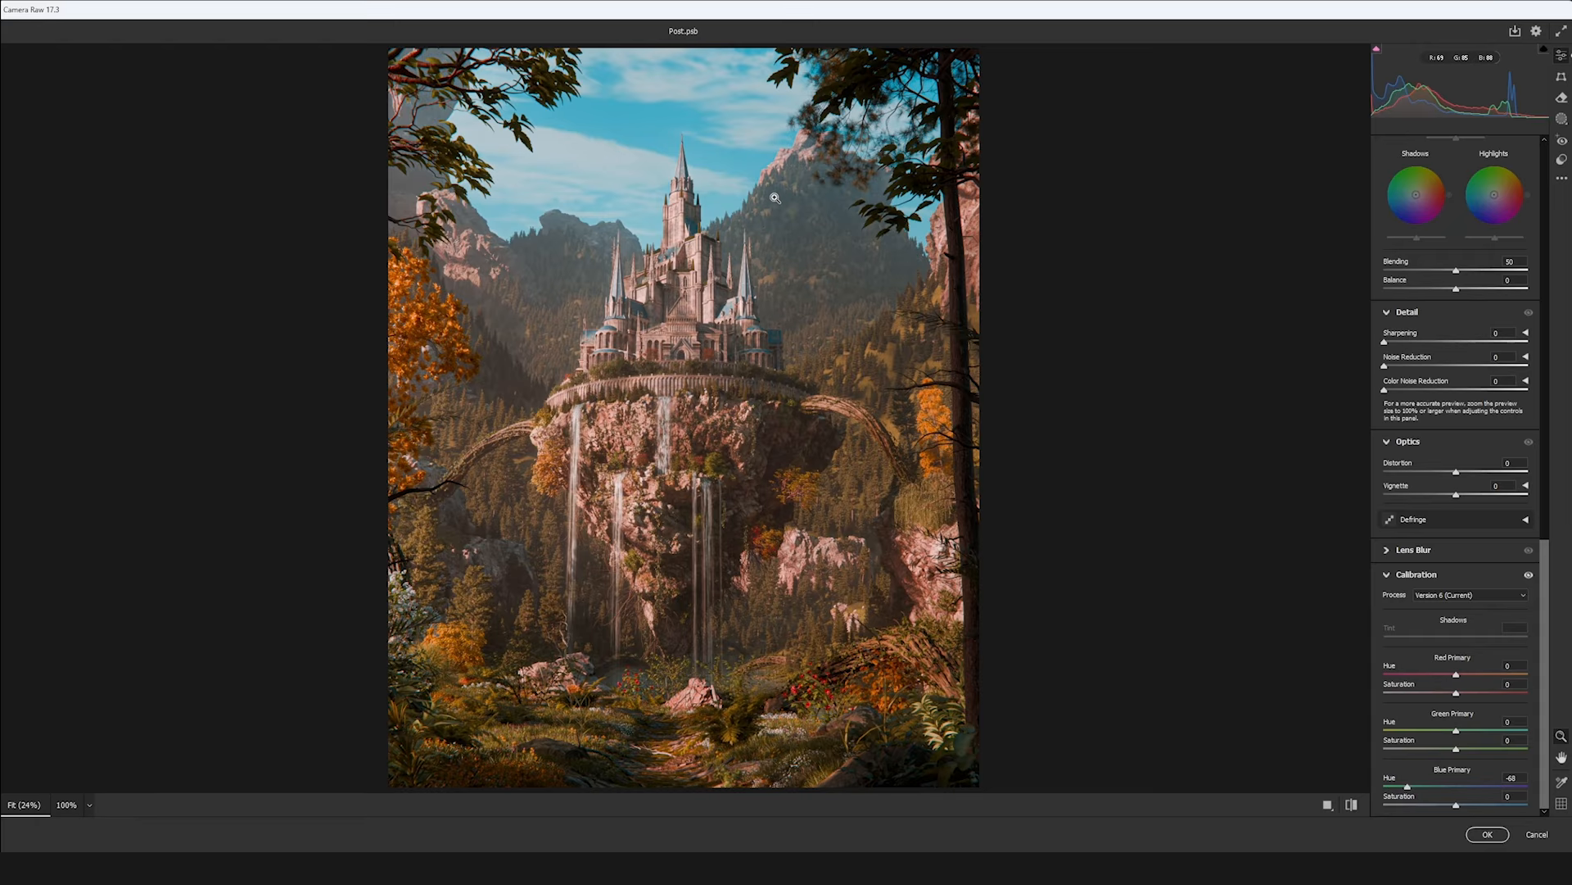
pyautogui.hotkey('ctrl', 'z')
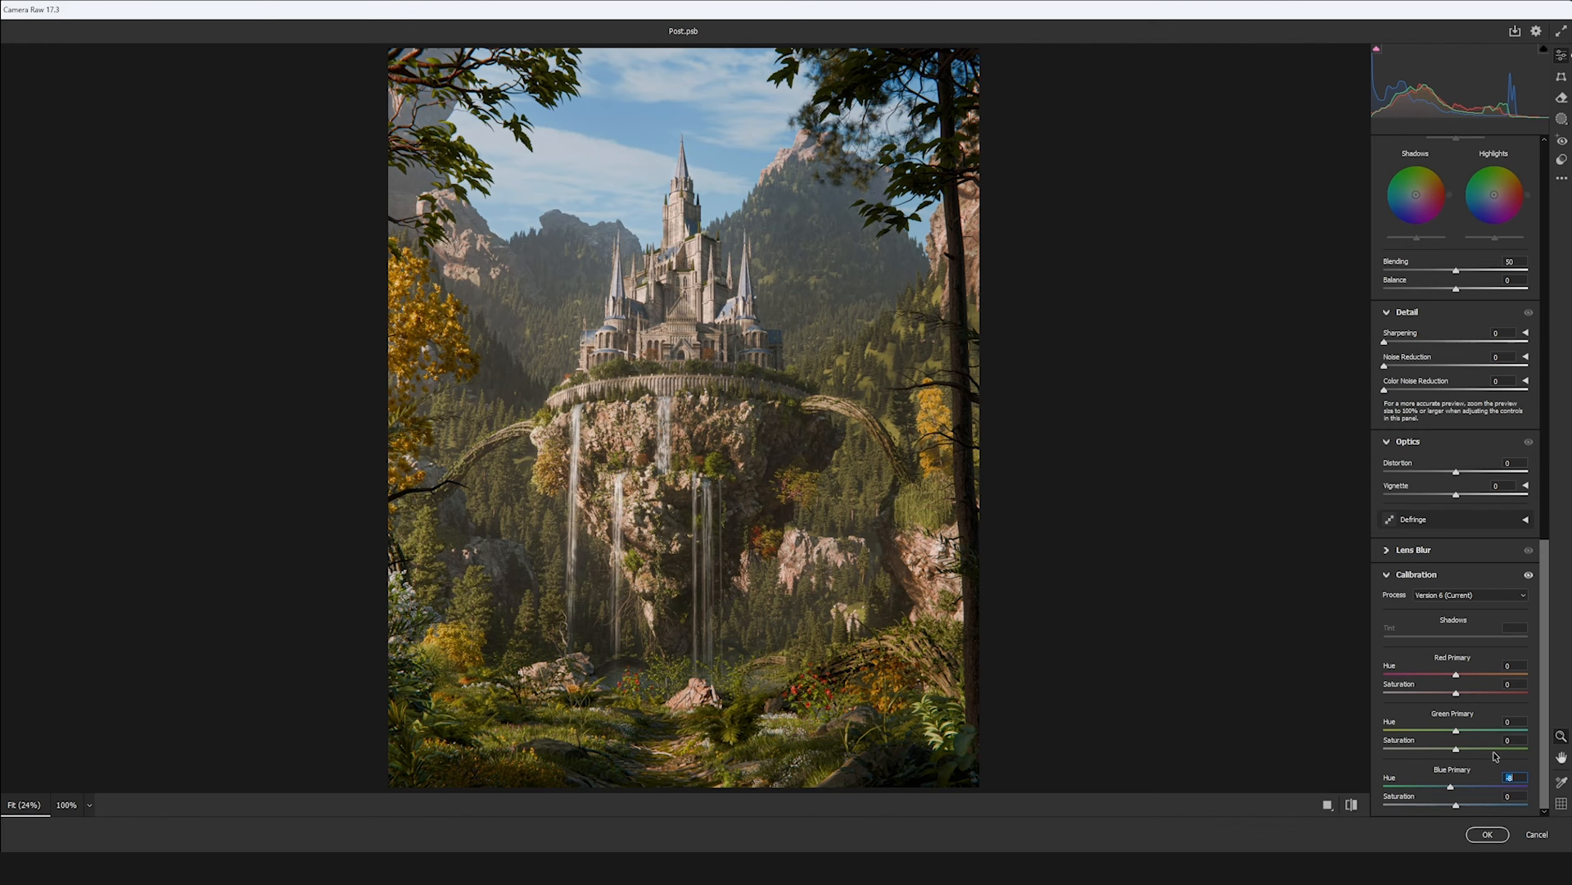
# - Apply the Camera Raw settings and compare the image with the Color layer hidden and shown
pyautogui.click(1487, 834)
pyautogui.click(1345, 560)
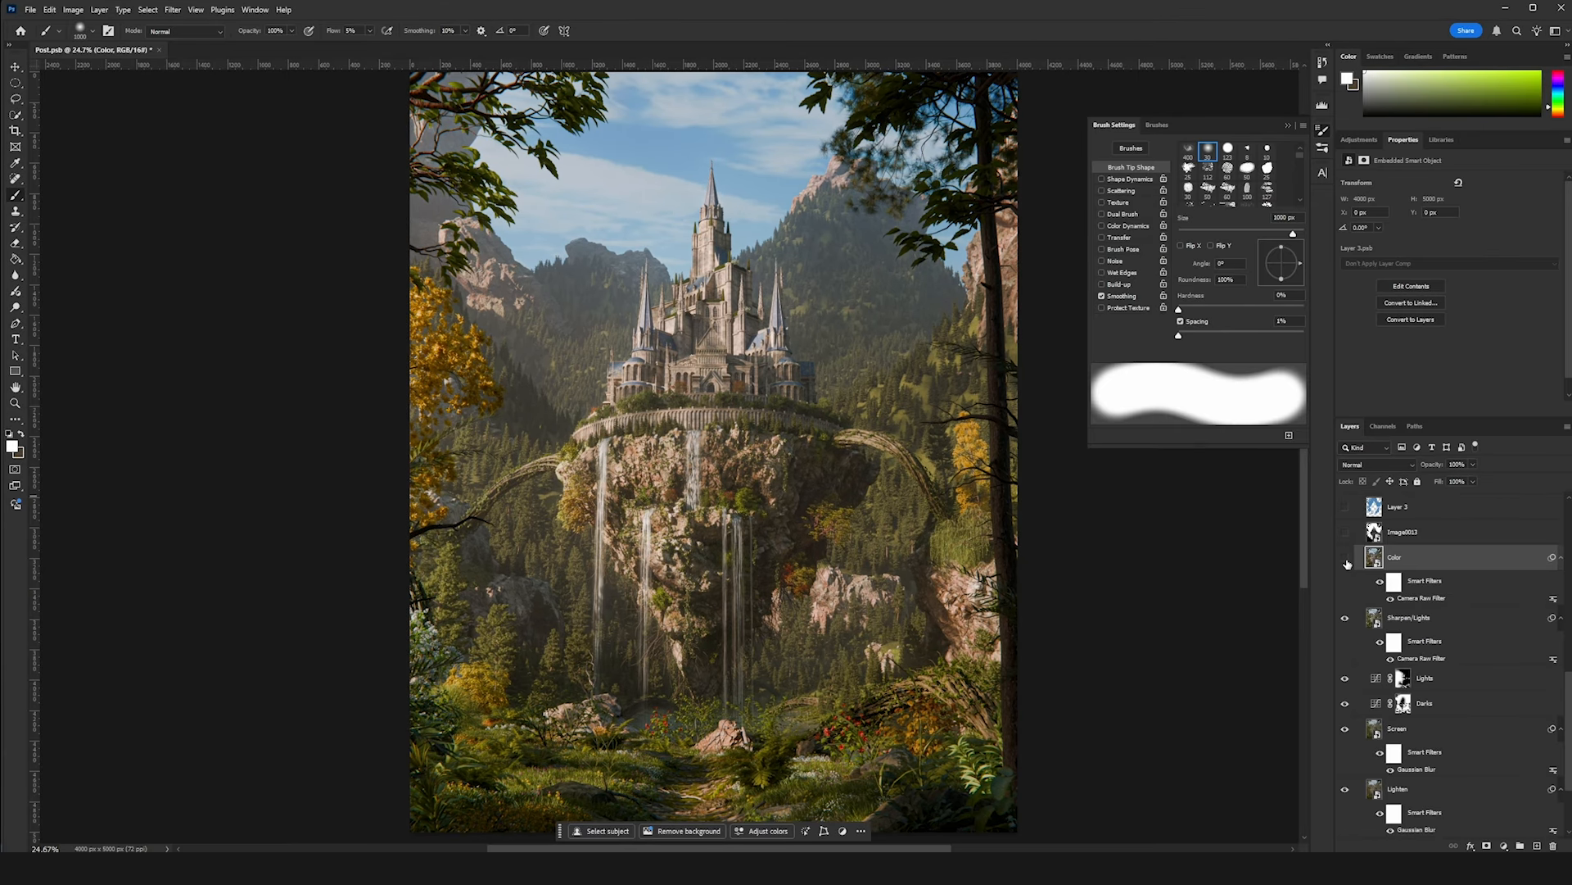
pyautogui.click(1346, 559)
# - Show the Volumetrics layer and disable its layer mask
pyautogui.scroll(5, 1410, 631)
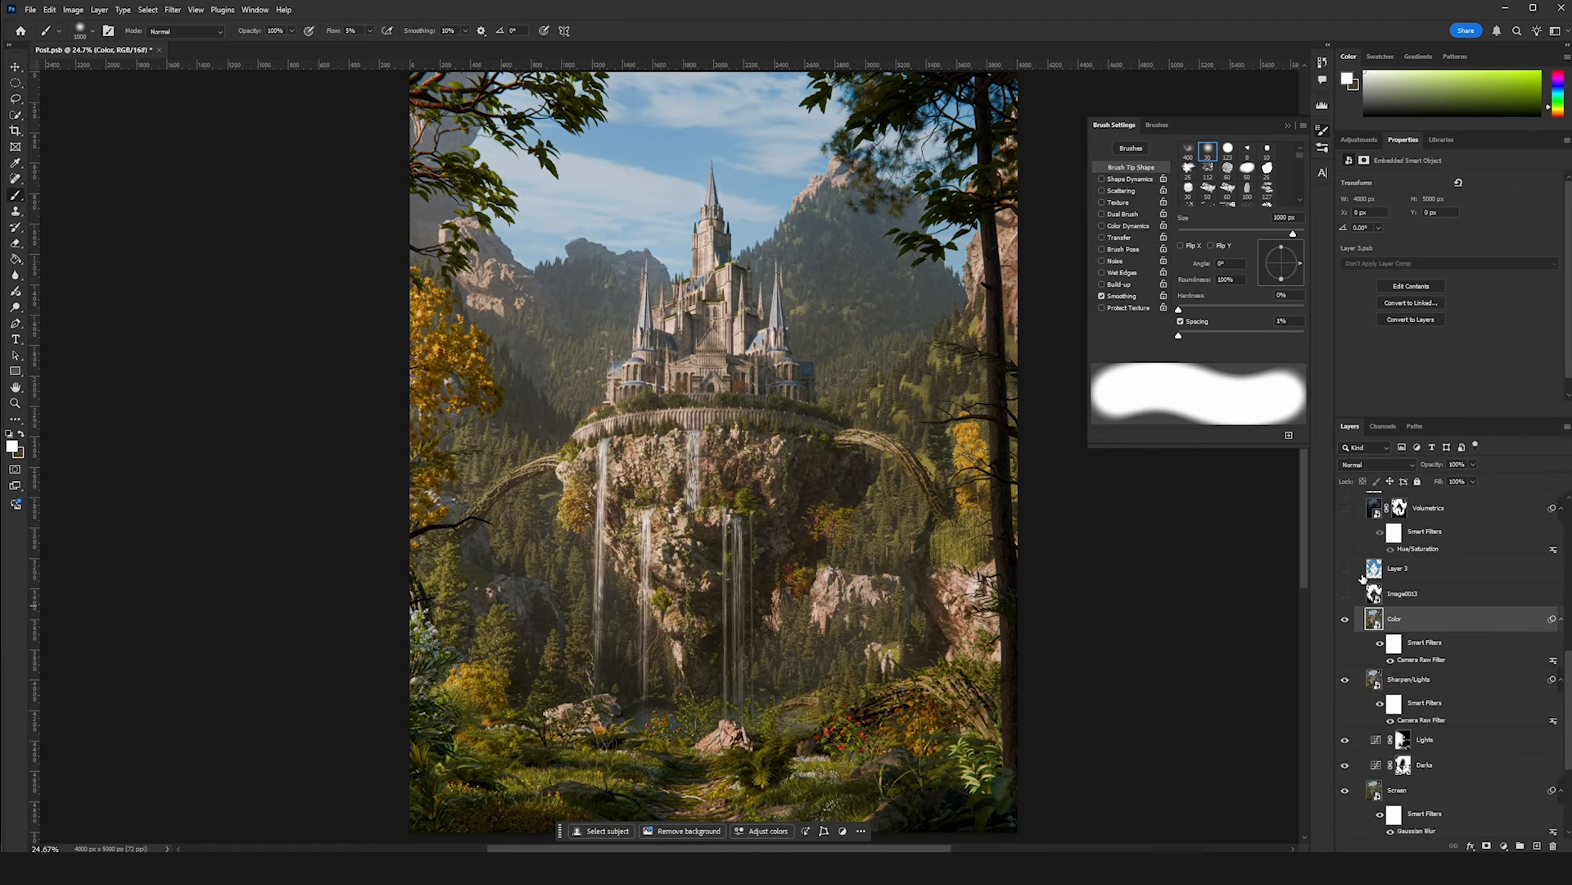
pyautogui.scroll(1, 1410, 632)
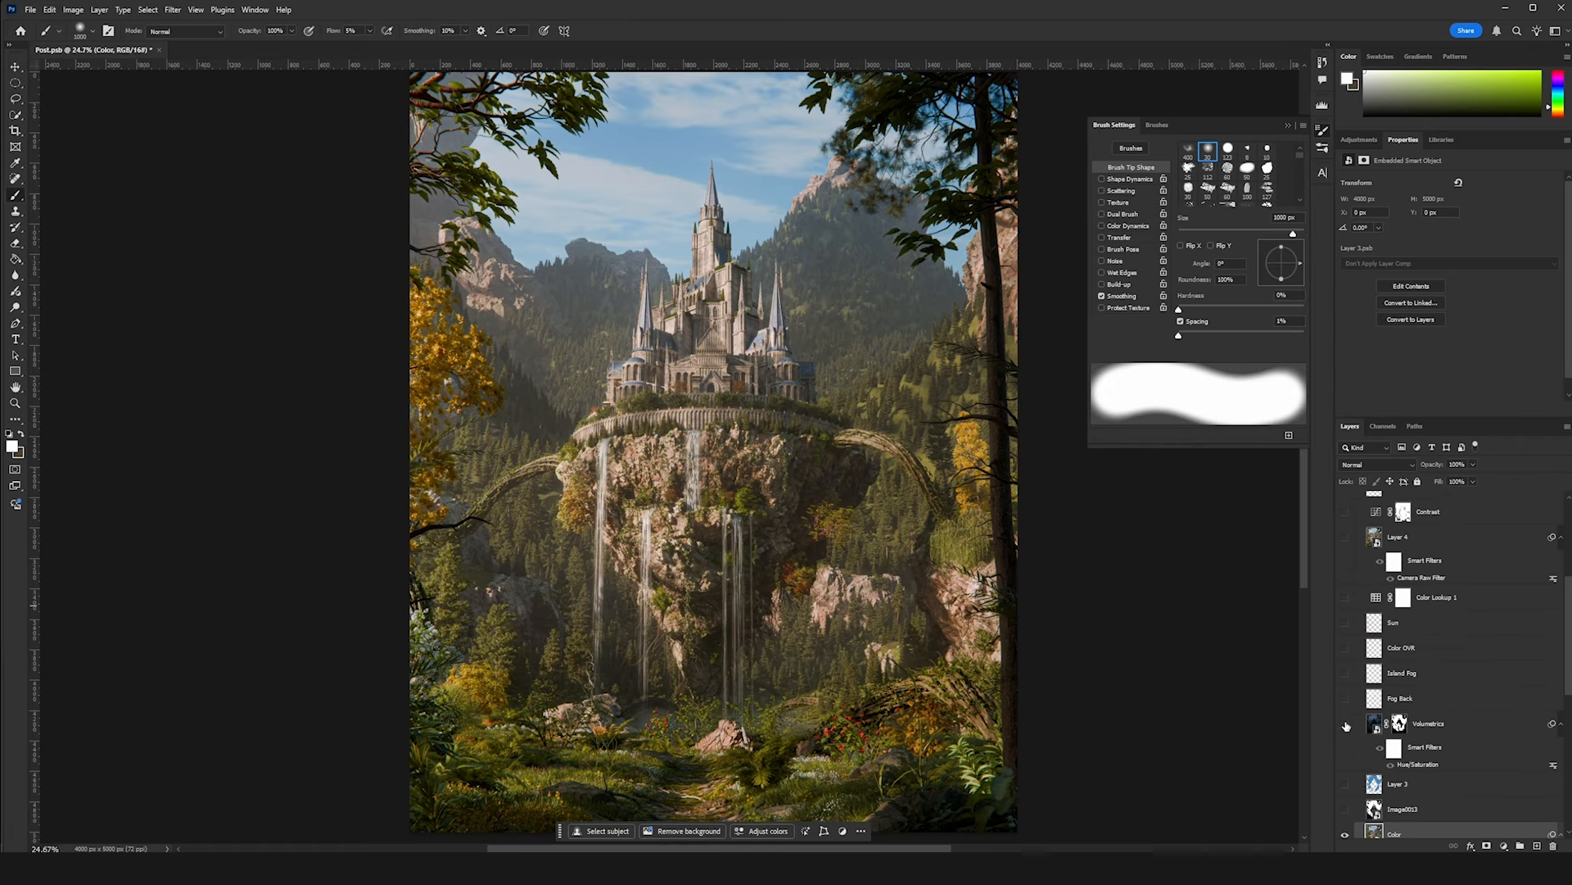
pyautogui.click(1346, 724)
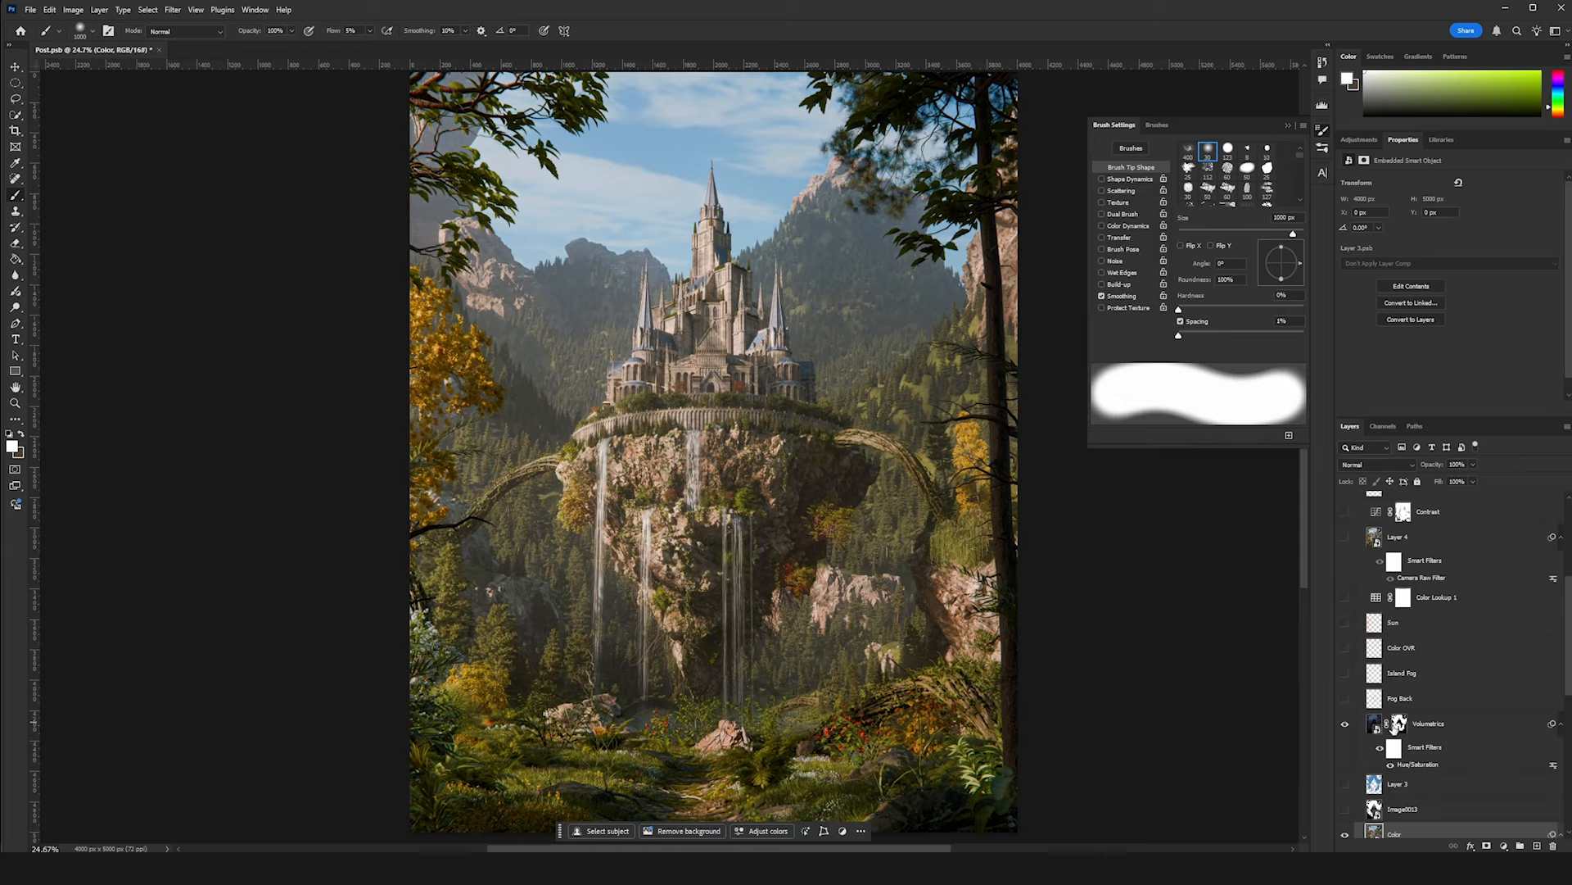
pyautogui.rightClick(1399, 724)
pyautogui.click(1450, 737)
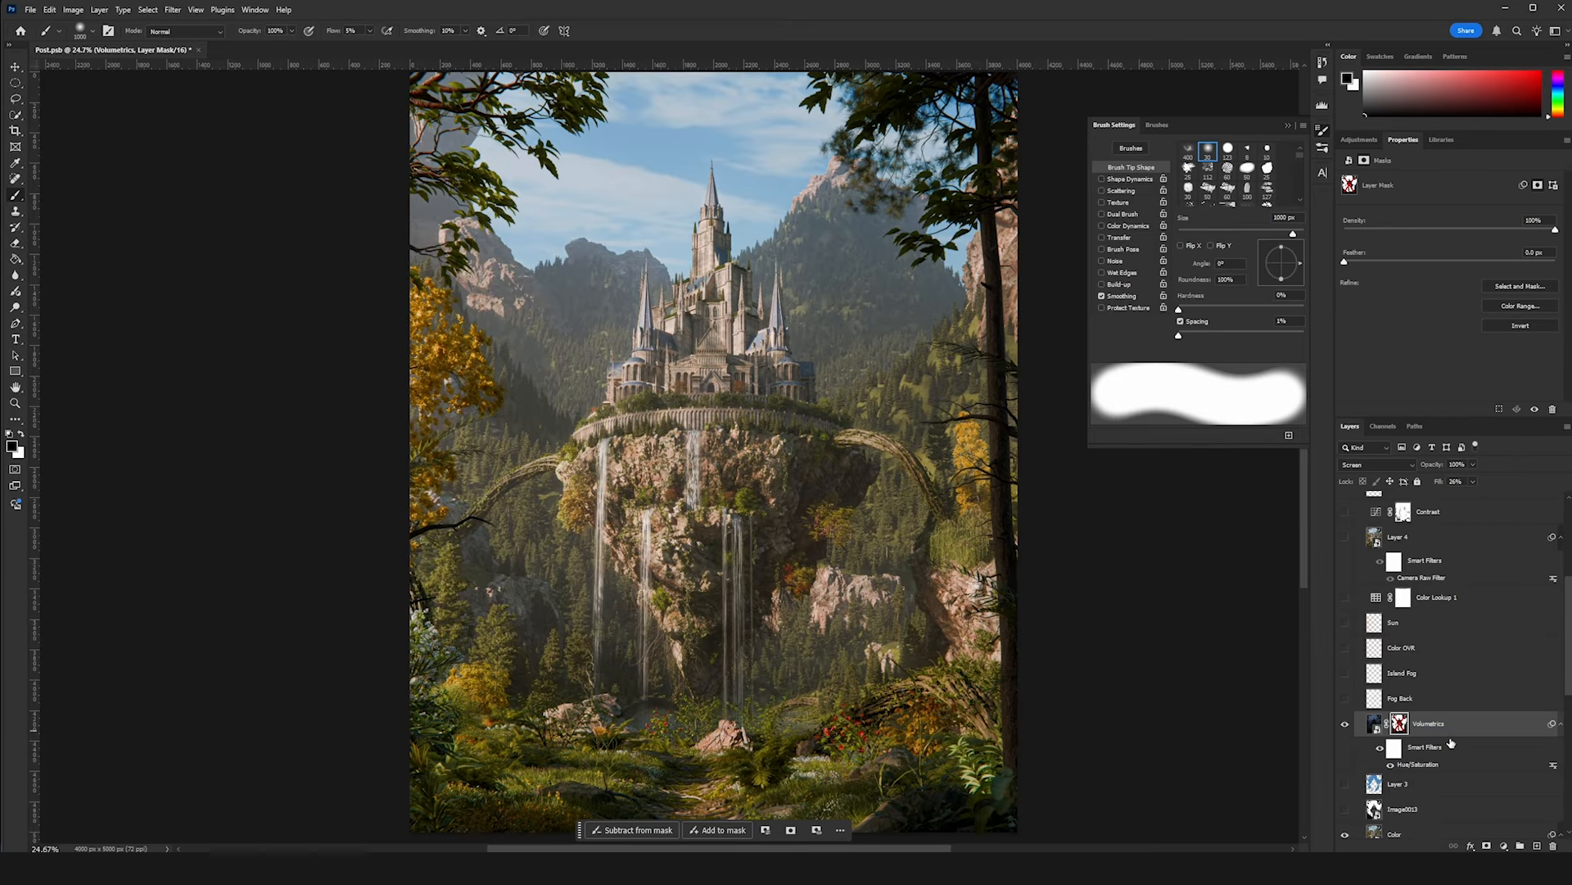
# - Set the Volumetrics layer's blend mode to Normal and its Fill to 100%
pyautogui.click(1376, 723)
pyautogui.click(1399, 463)
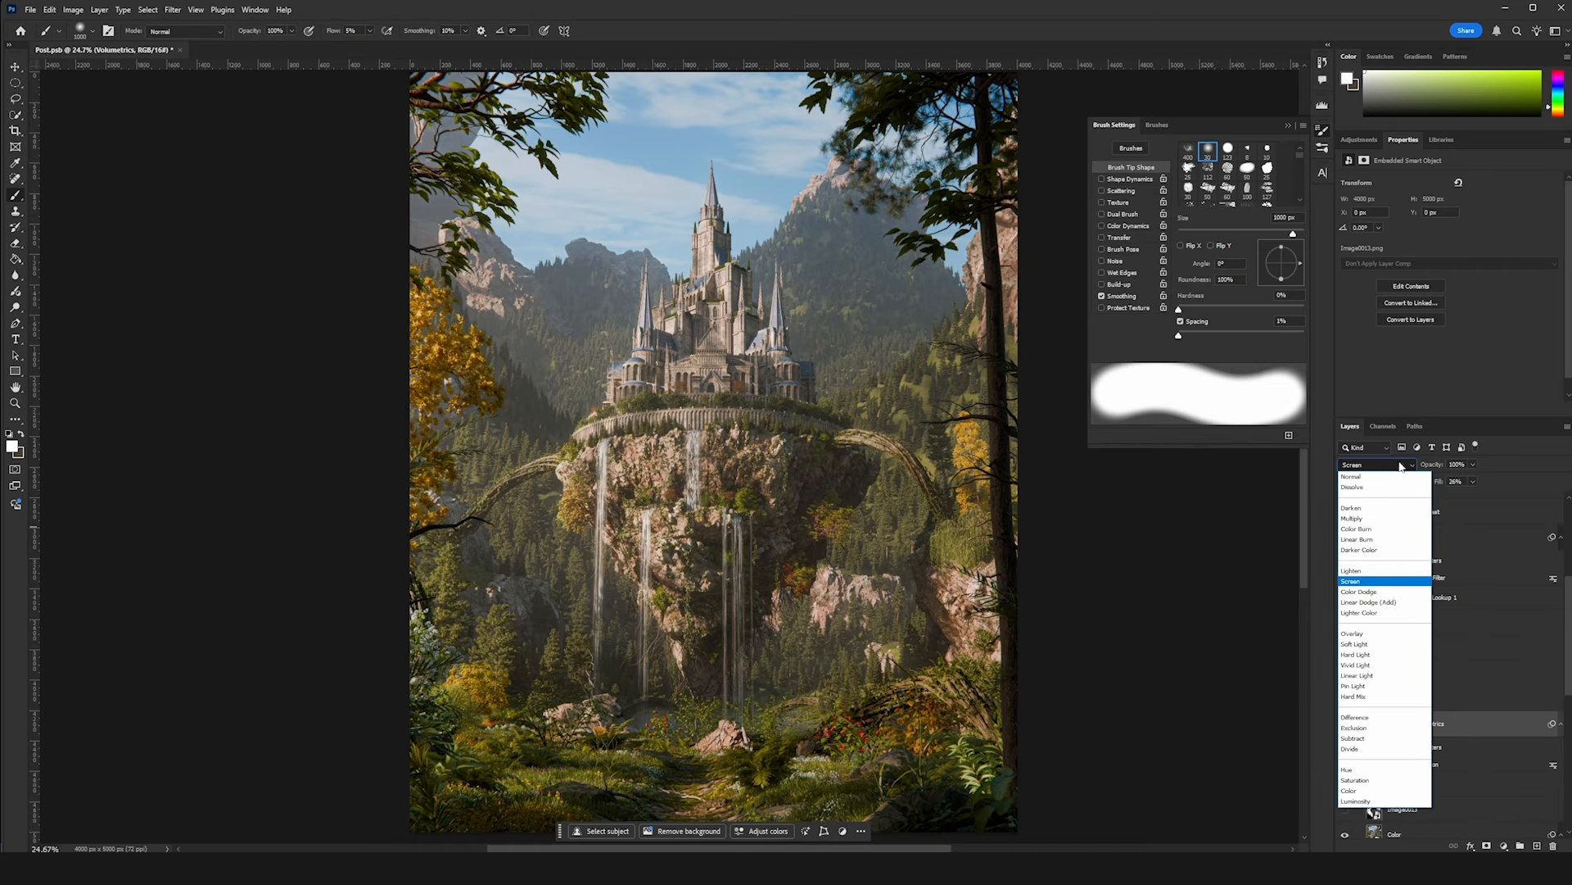
pyautogui.click(1385, 479)
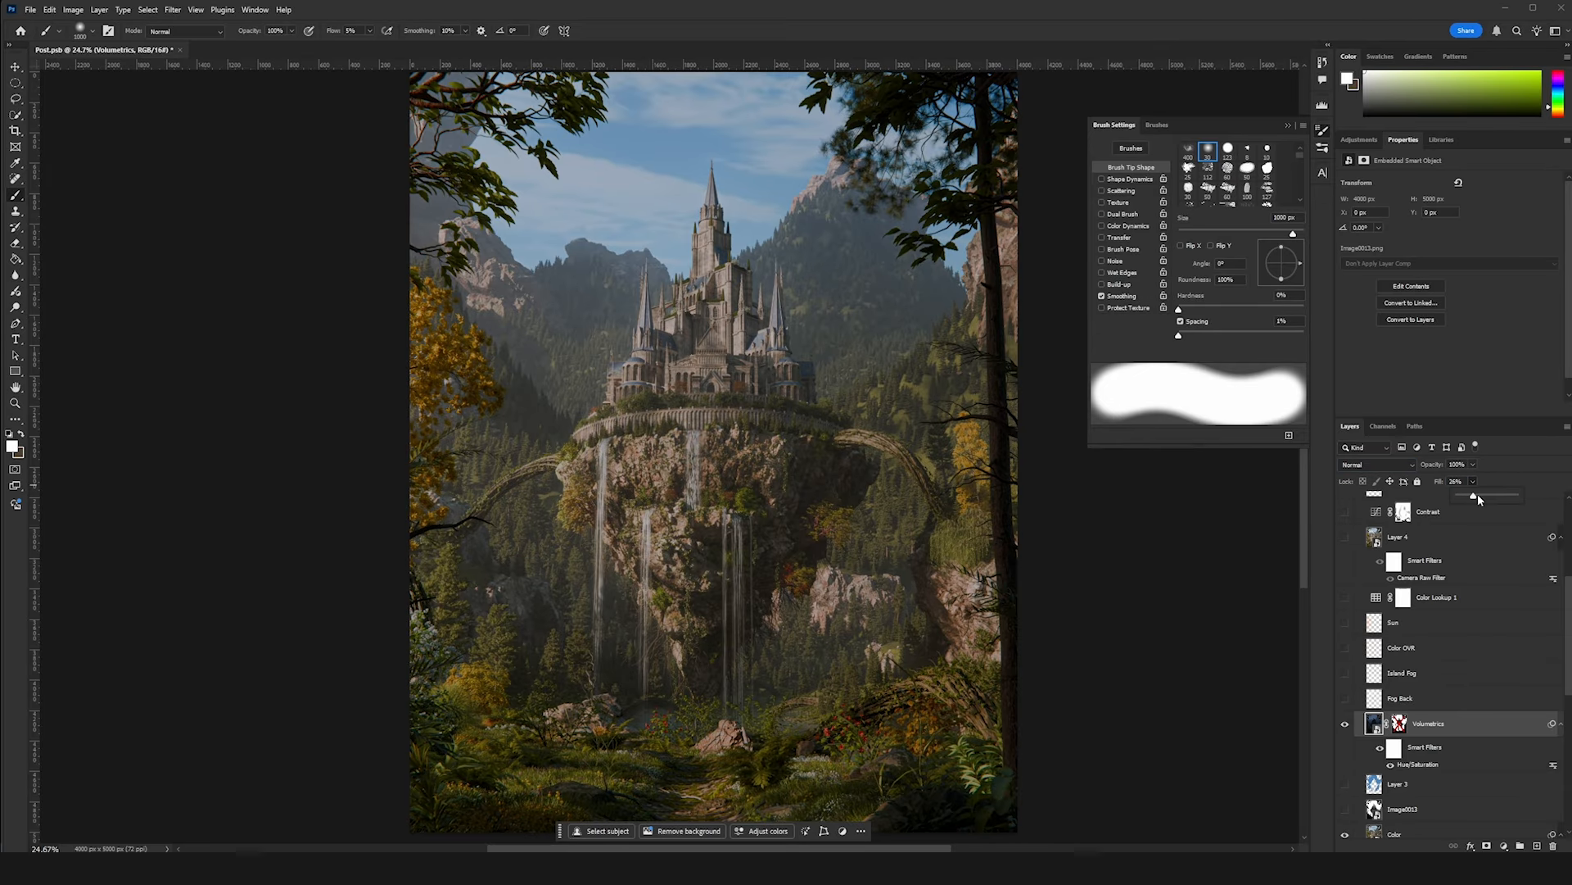
pyautogui.scroll(-2, 787, 519)
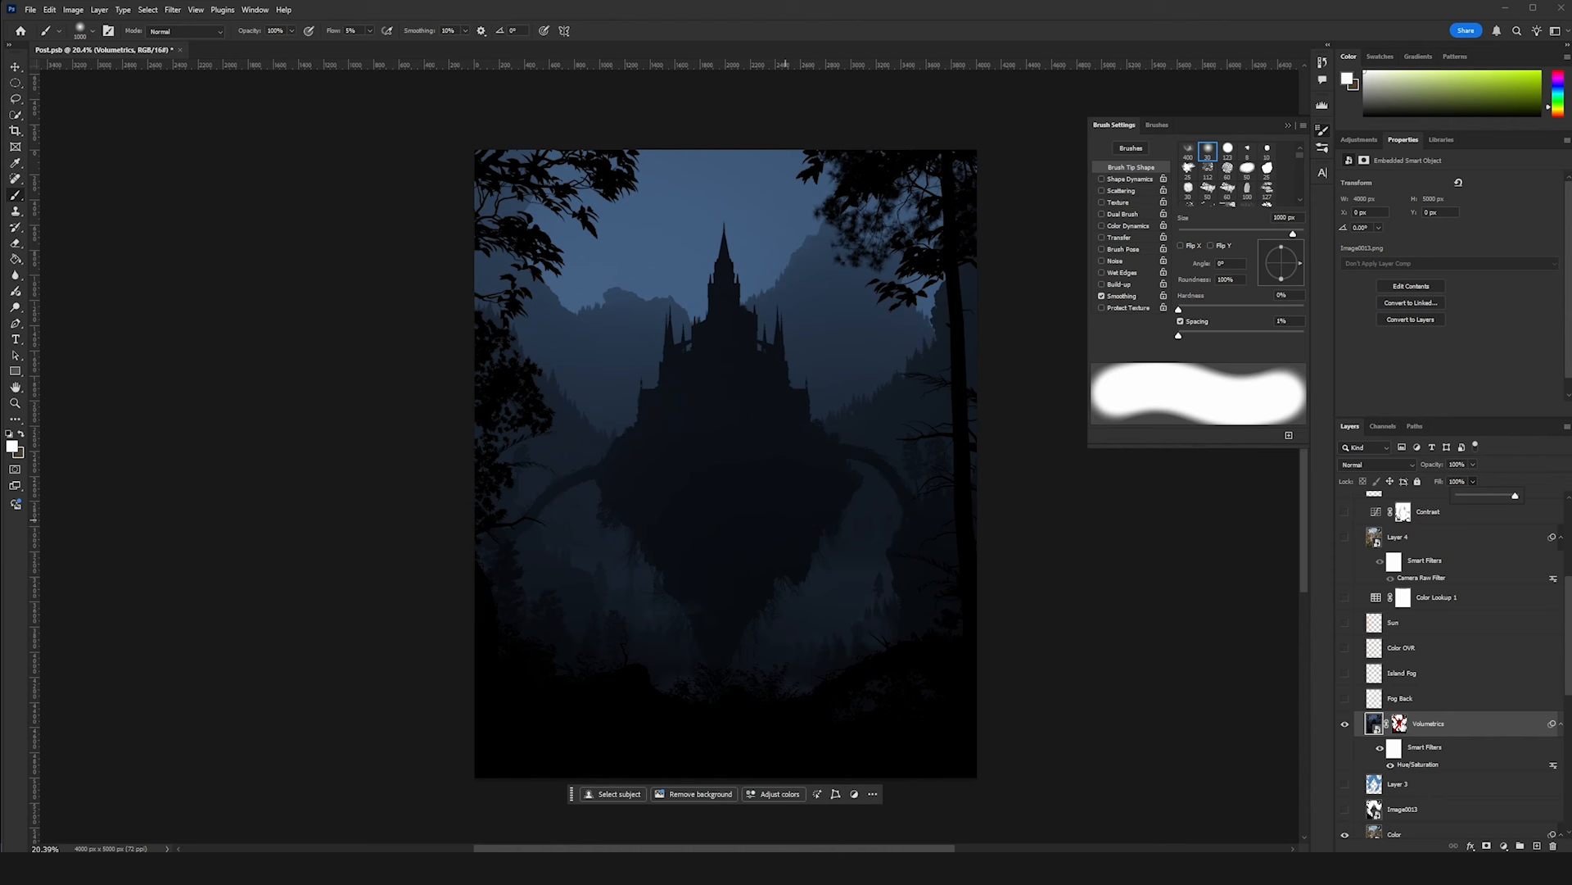
# - Enable the Volumetrics layer mask and view the Image0013 depth layer with Volumetrics temporarily hidden
pyautogui.rightClick(1401, 724)
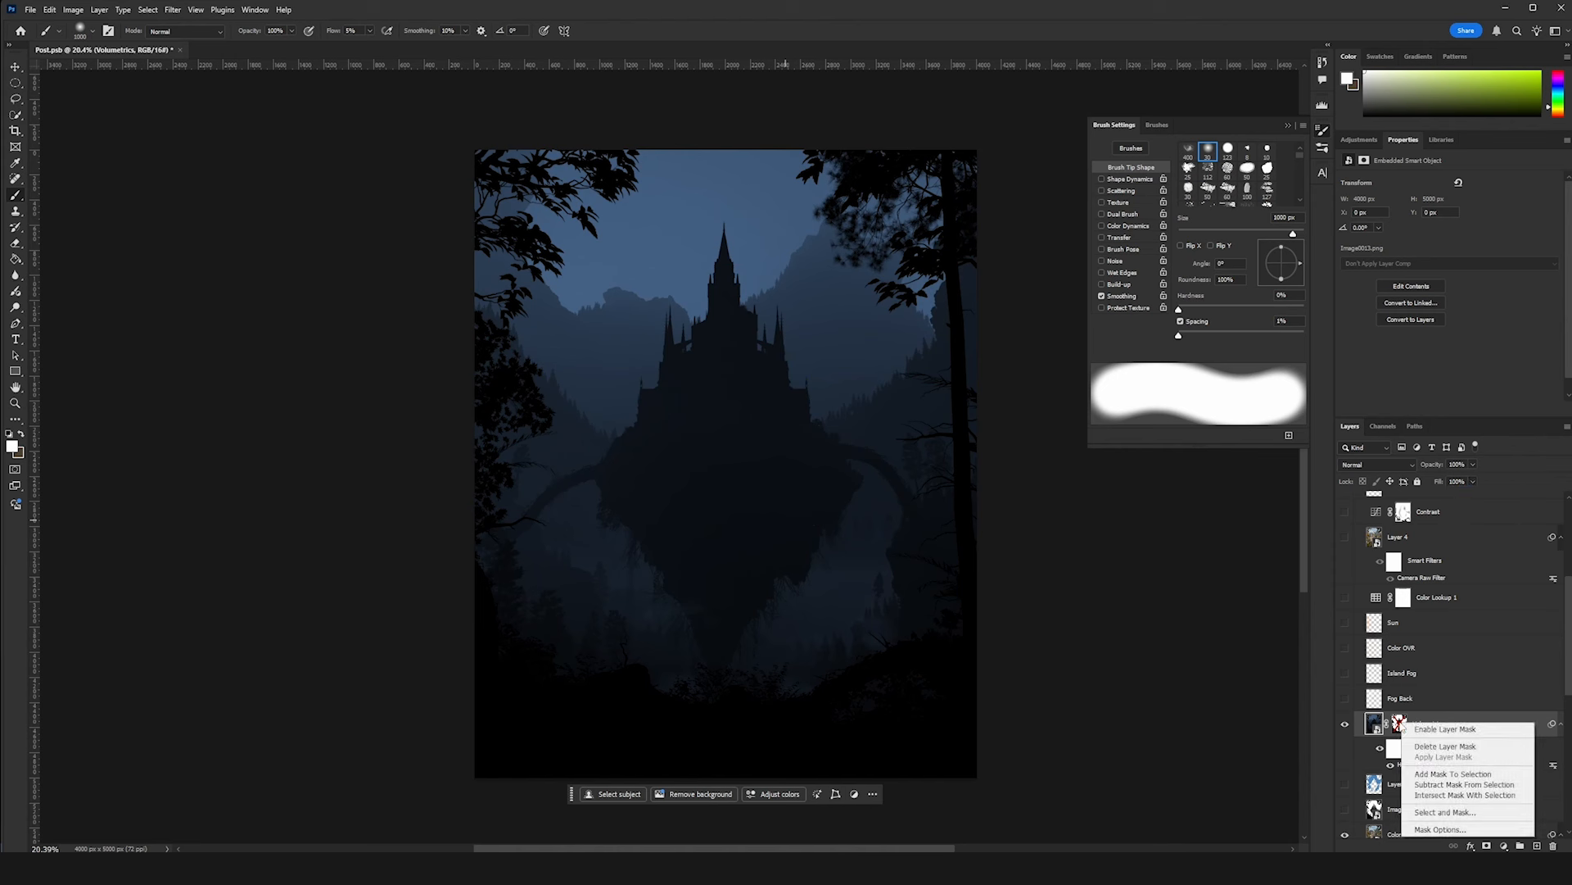
pyautogui.click(1445, 728)
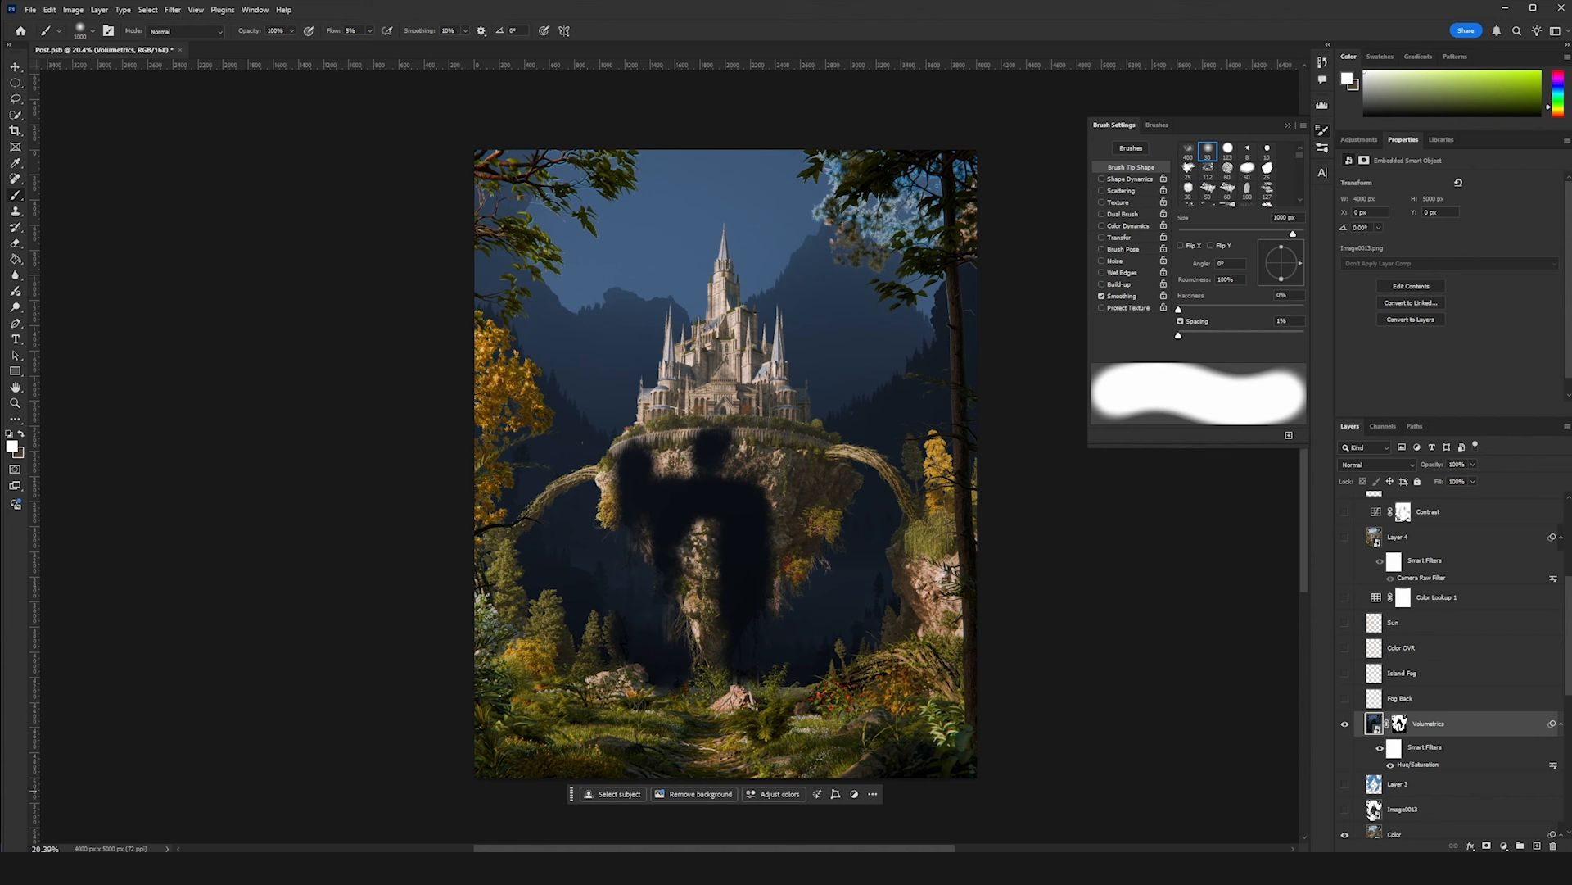
pyautogui.click(1345, 809)
pyautogui.click(1344, 724)
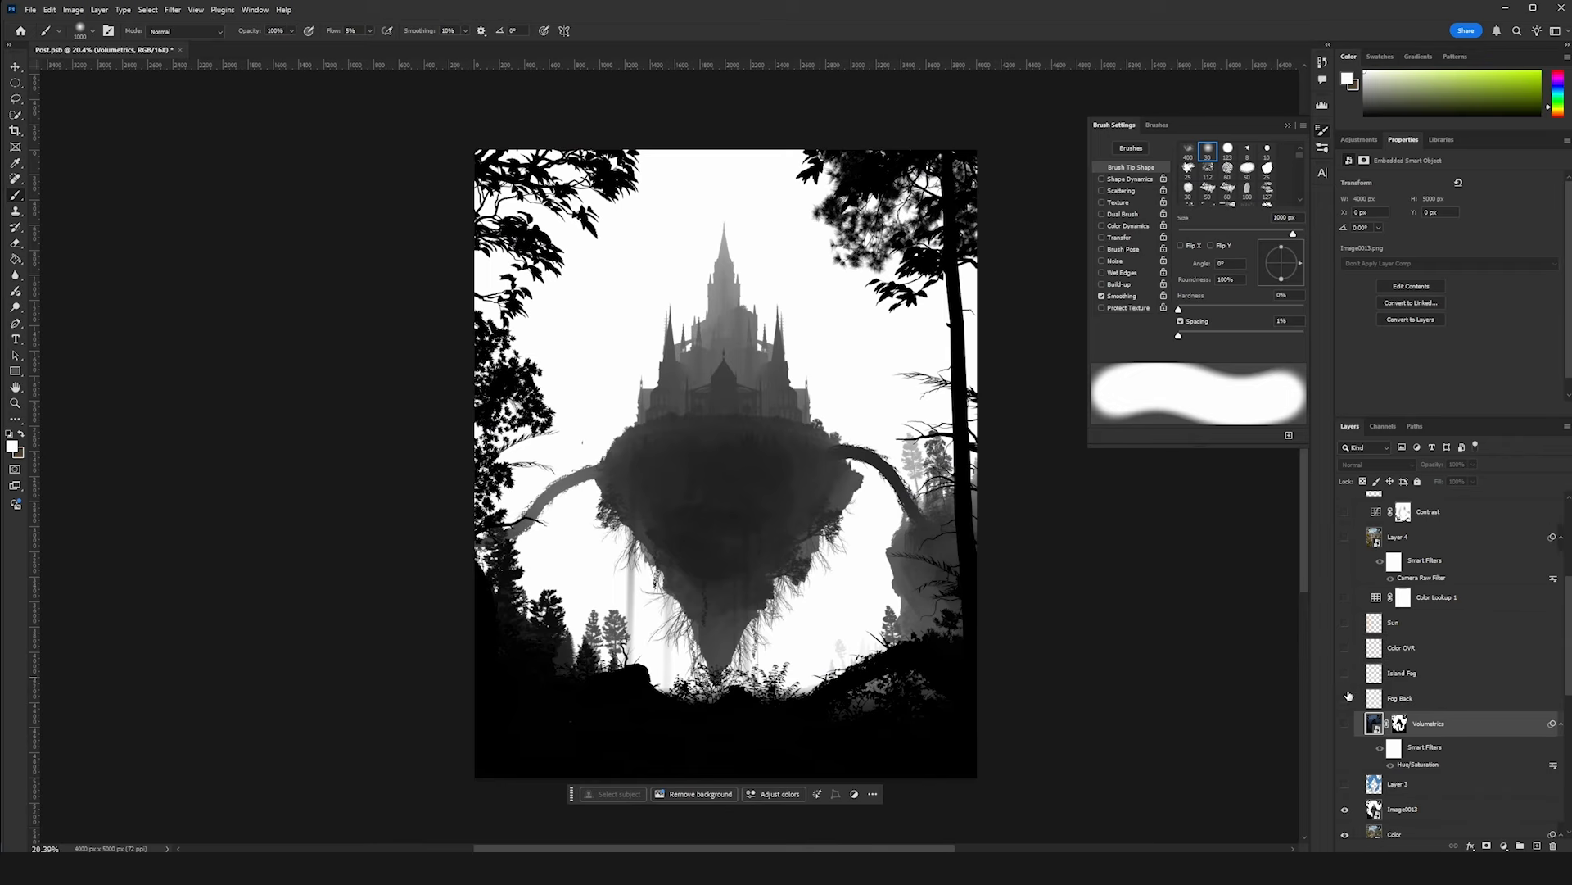
pyautogui.click(1344, 809)
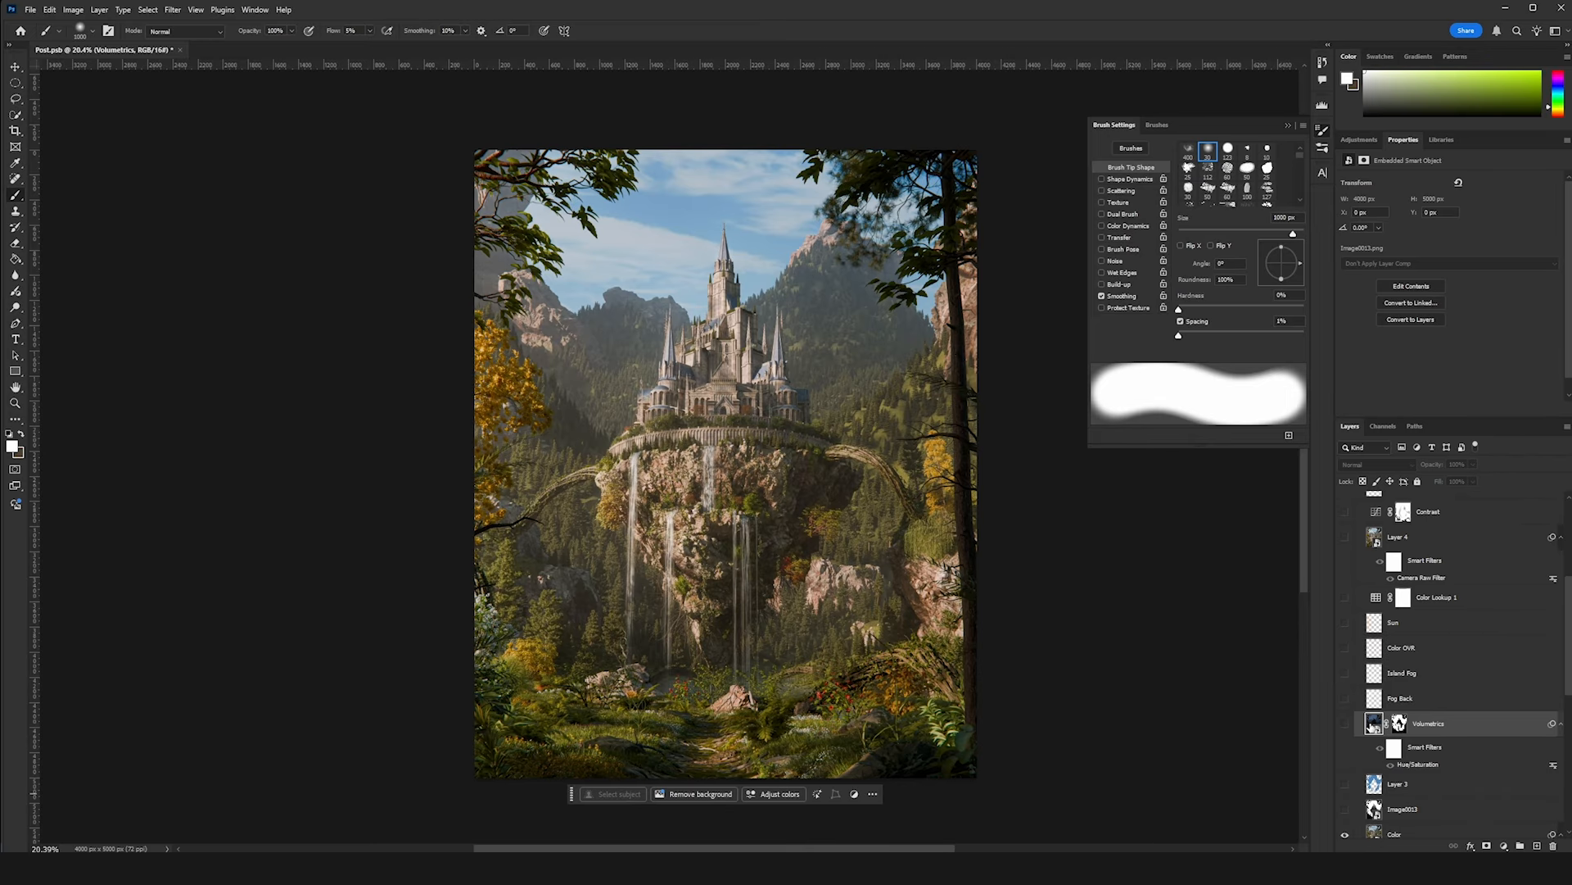
pyautogui.click(1345, 724)
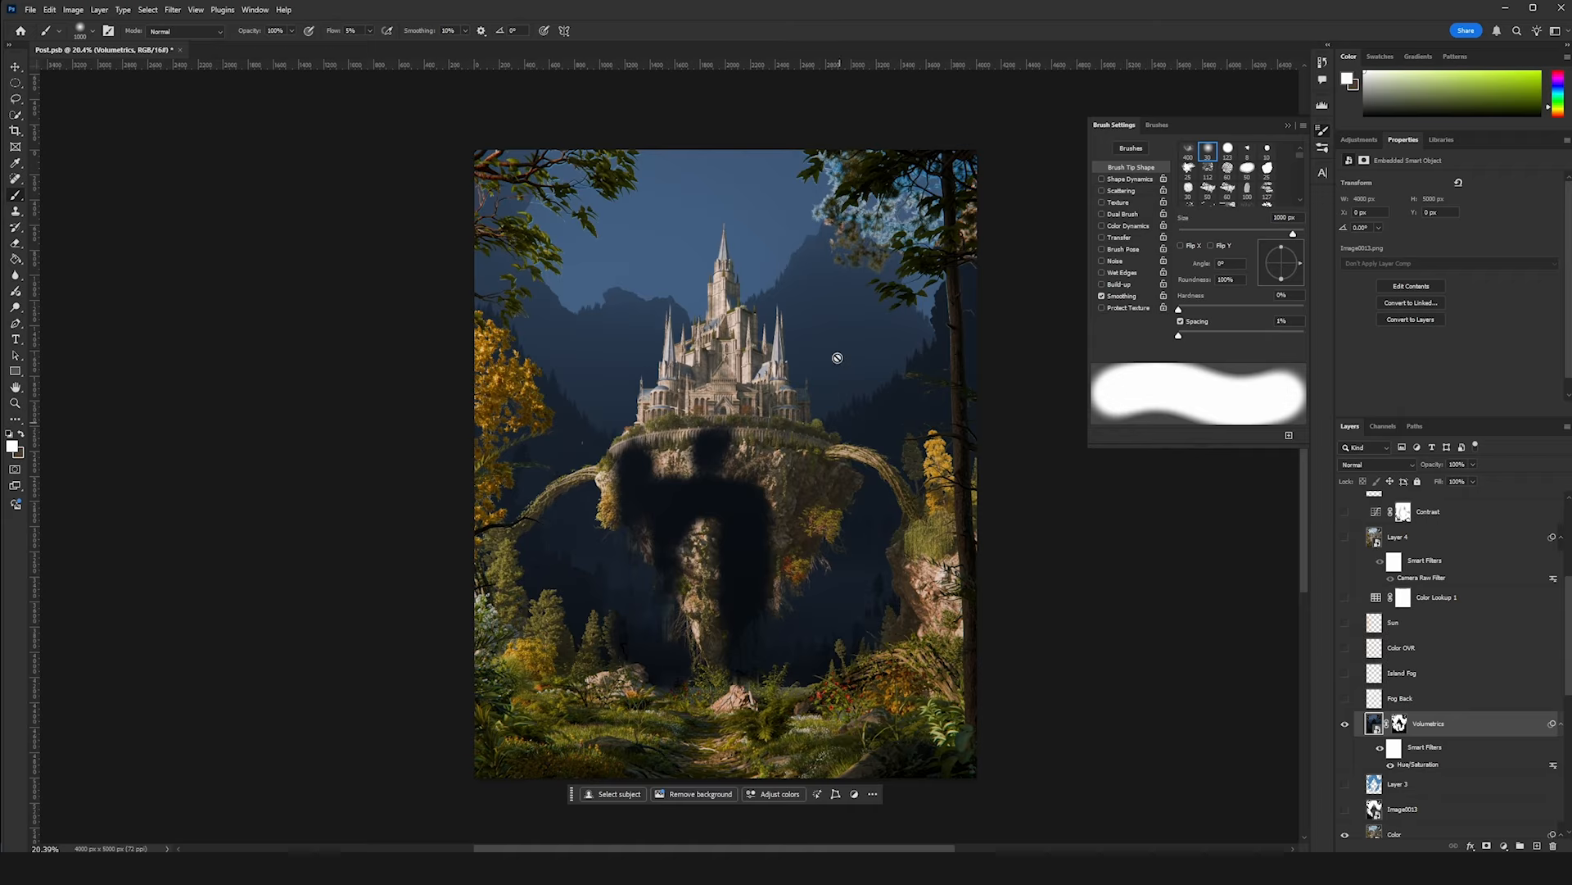
# - Show the Volumetrics layer and set its blend mode to Screen
pyautogui.click(1345, 724)
pyautogui.click(1345, 724)
pyautogui.click(1411, 465)
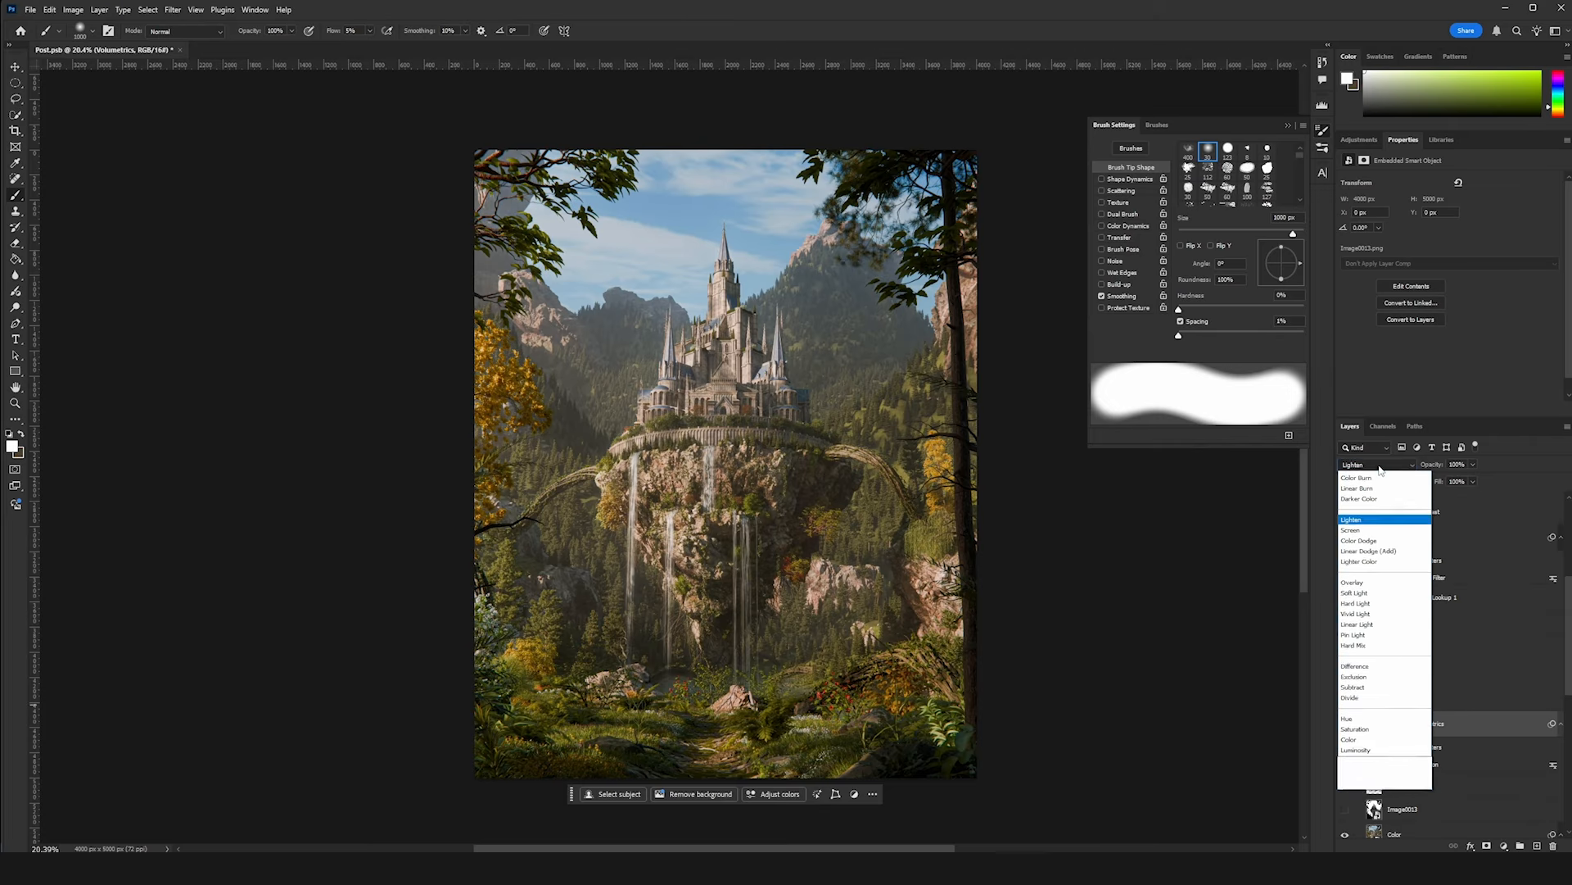
pyautogui.click(1365, 581)
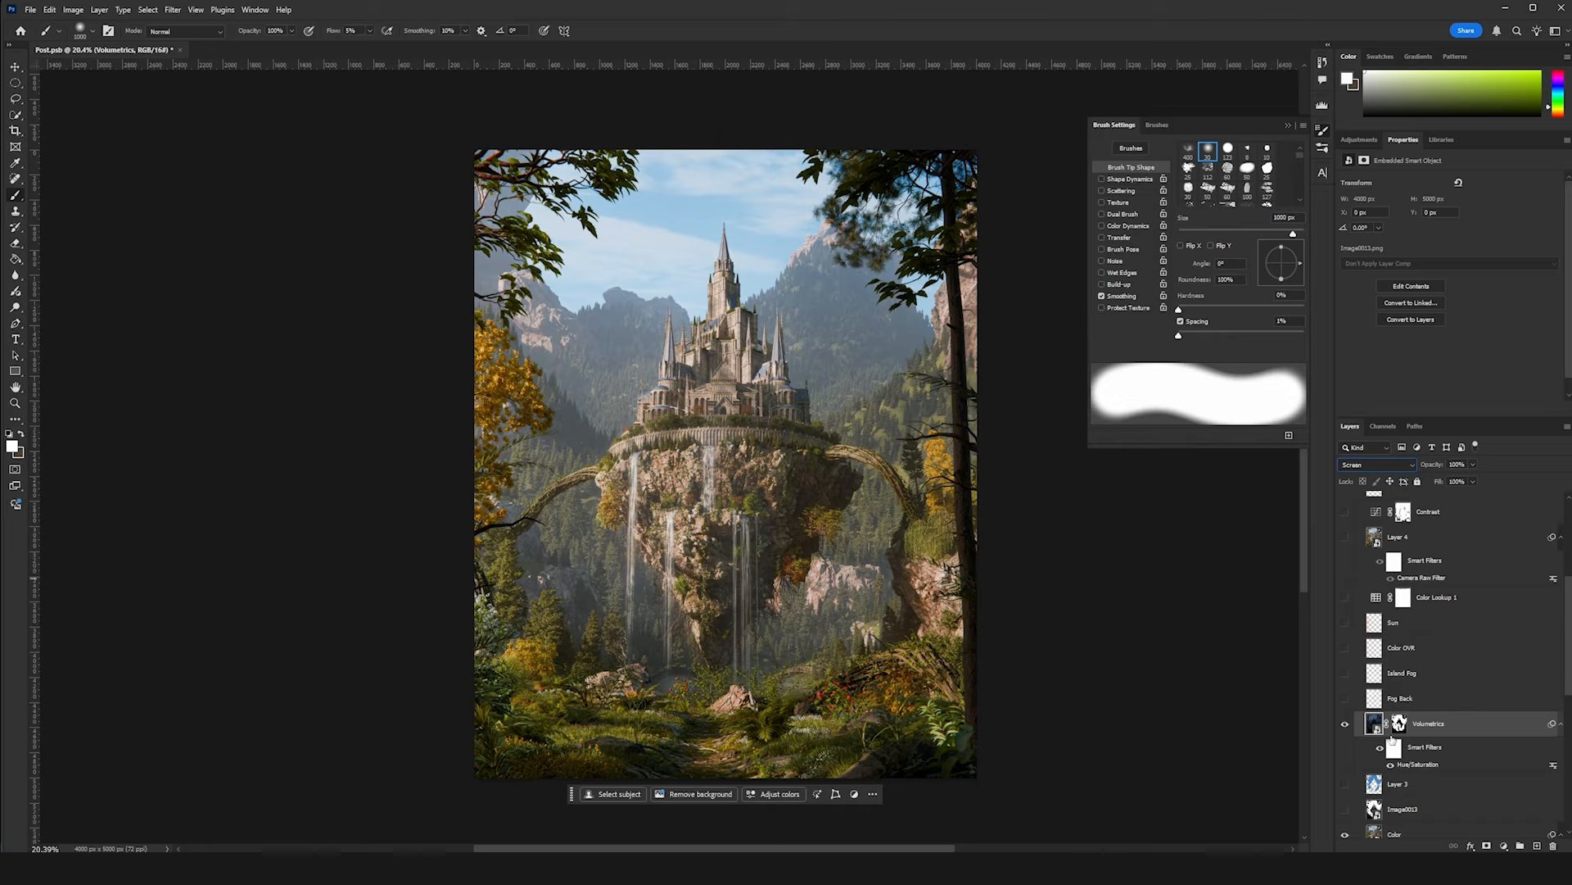
# - Open the Volumetrics Hue/Saturation smart filter, compare its colorize effect with the preview off and on, and accept the settings
pyautogui.doubleClick(1402, 764)
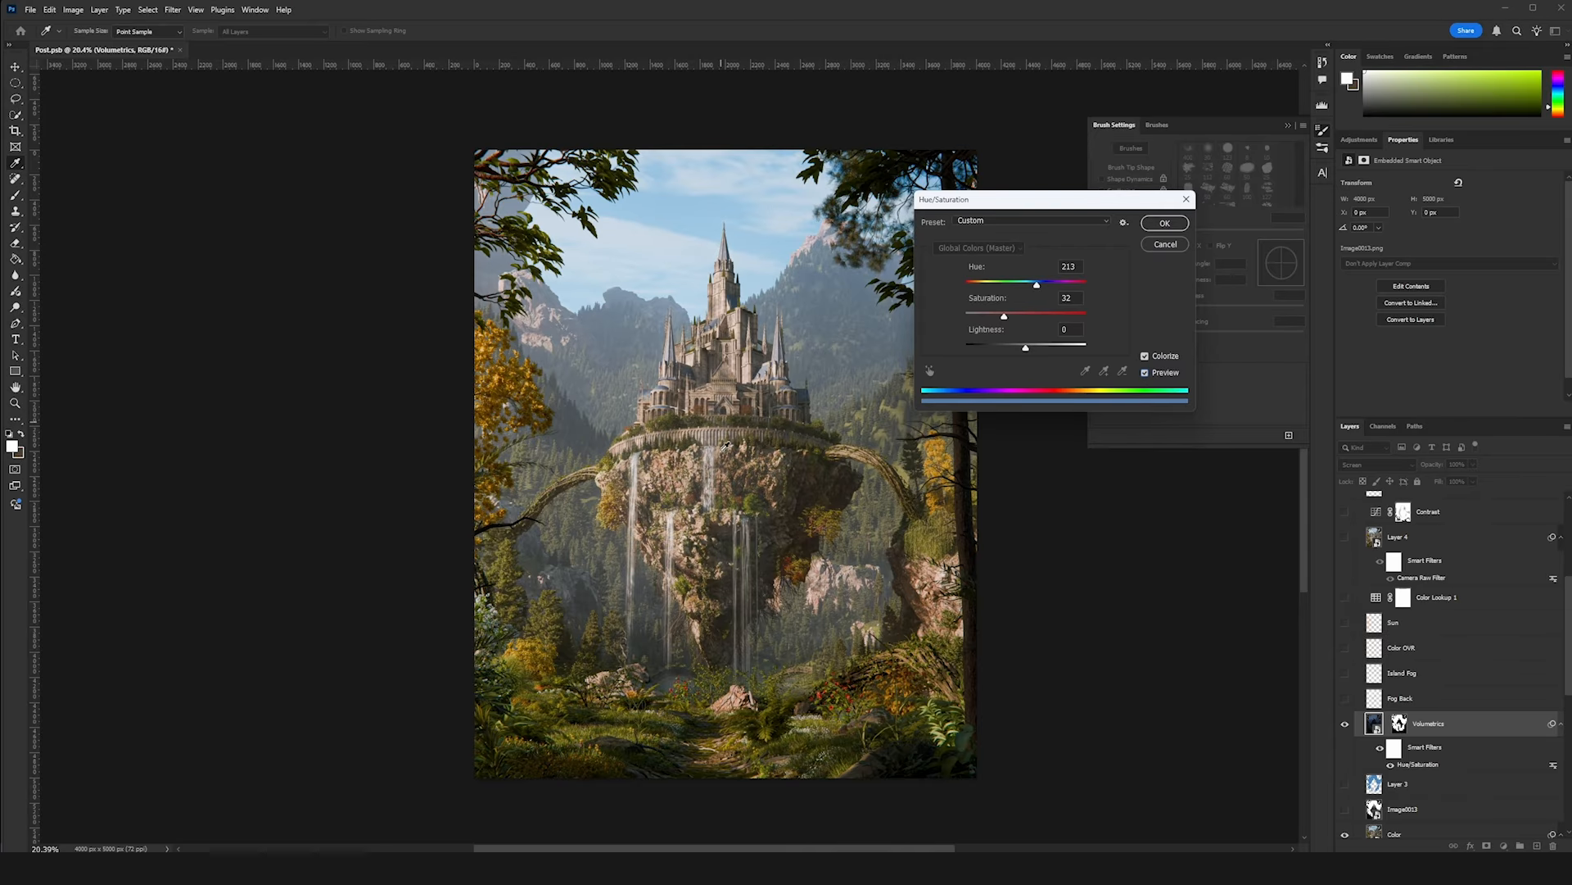
pyautogui.click(1145, 373)
pyautogui.click(1145, 373)
pyautogui.click(1165, 224)
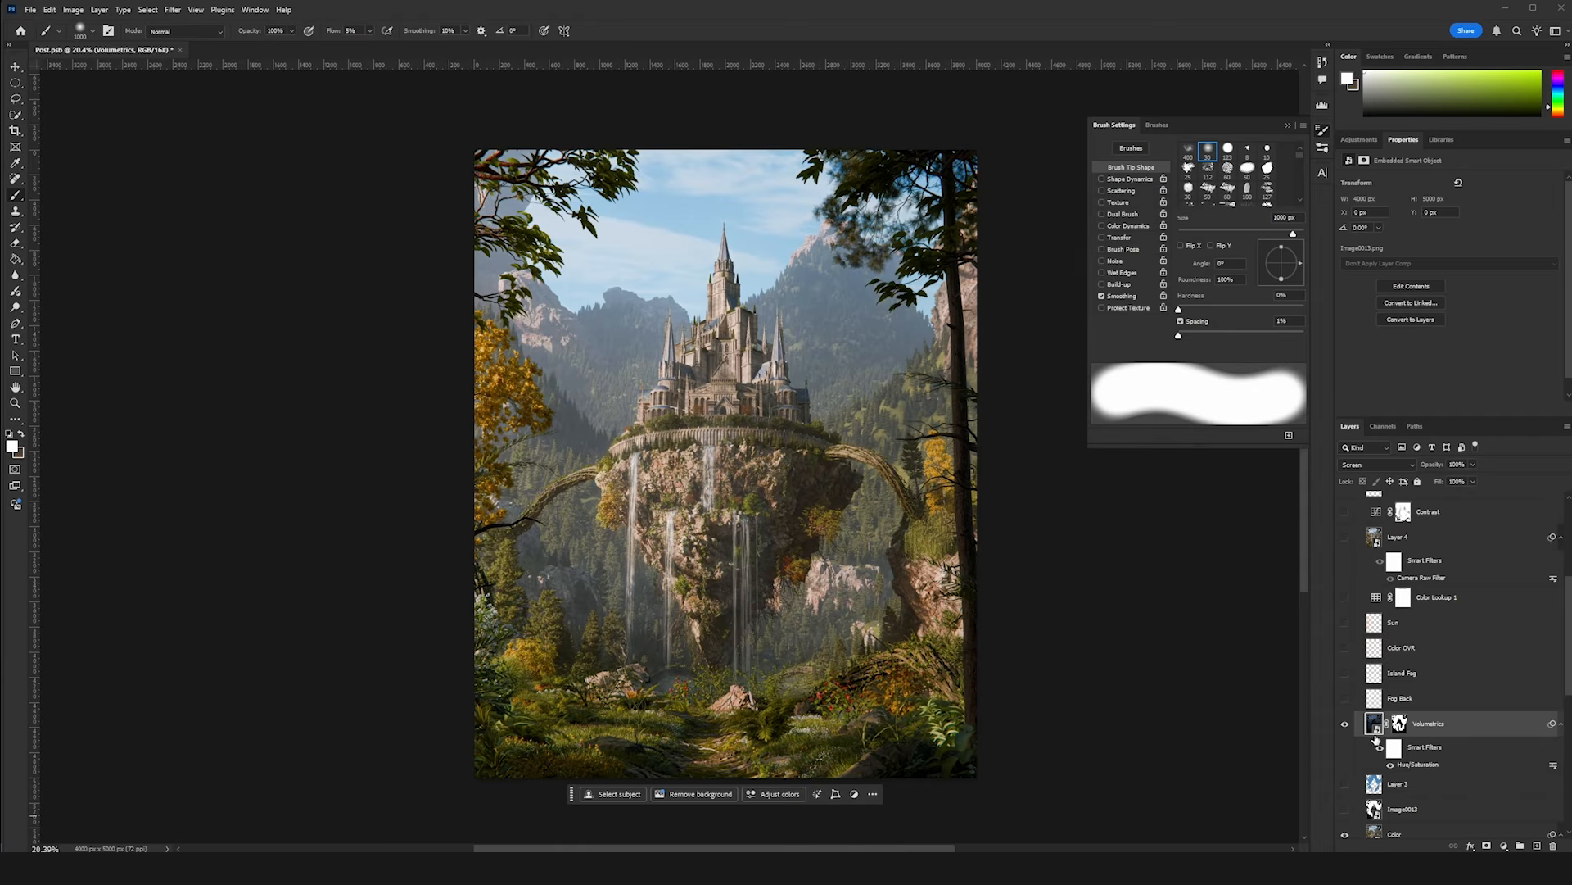
# - Compare the Volumetrics layer hidden and shown, and set its Fill to 20%
pyautogui.click(1346, 725)
pyautogui.click(1346, 725)
pyautogui.click(1456, 480)
pyautogui.write('20')
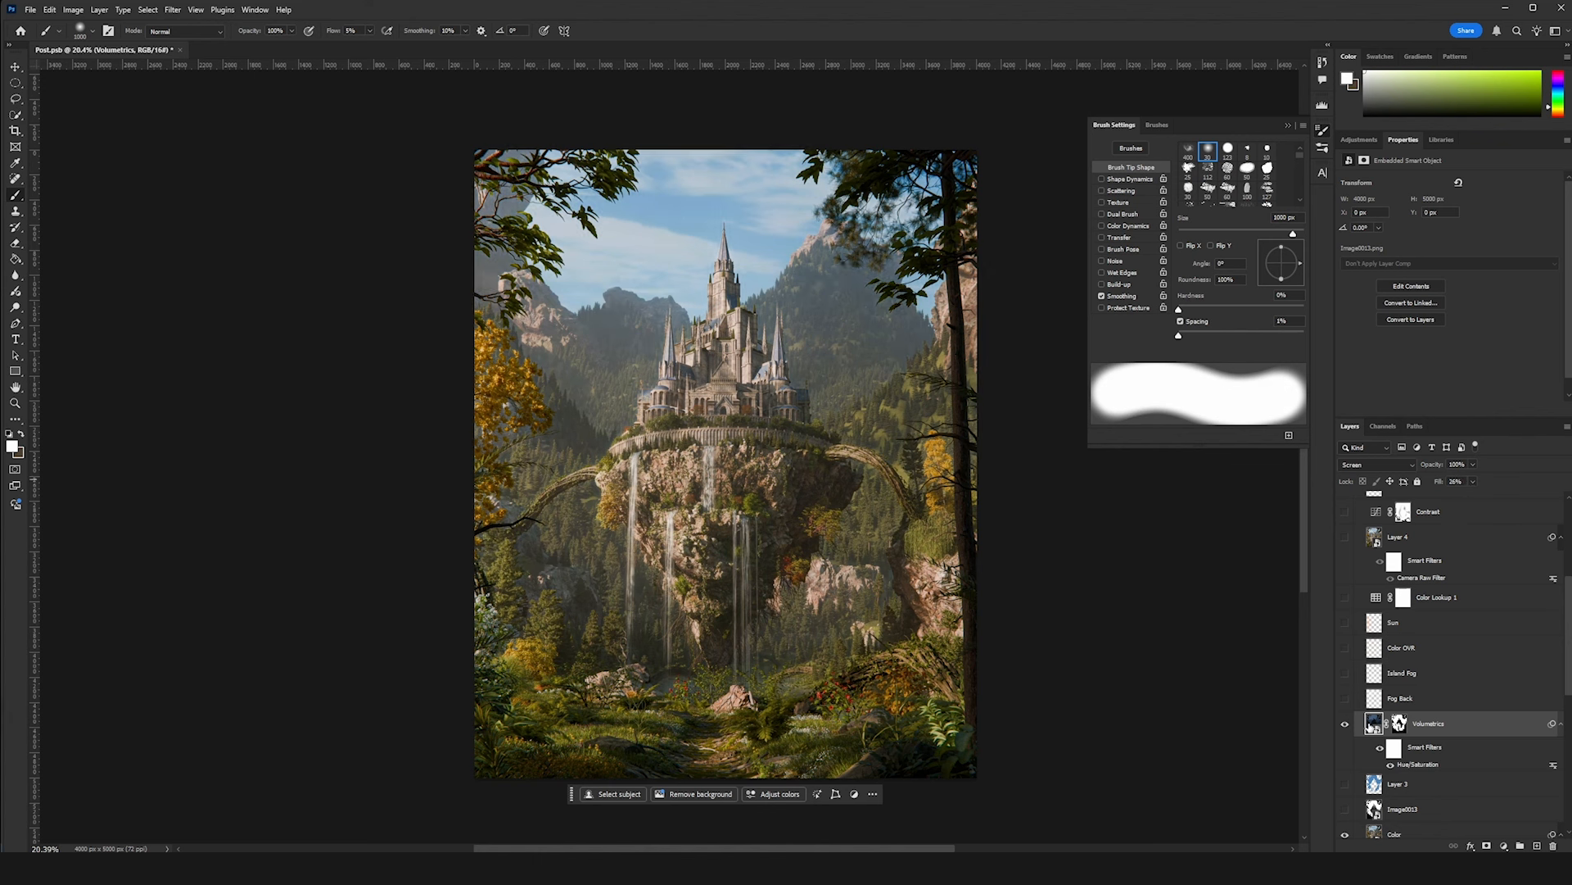
# - Compare the image repeatedly with the reduced Volumetrics layer hidden and shown
pyautogui.click(1346, 726)
pyautogui.click(1346, 726)
pyautogui.click(1345, 725)
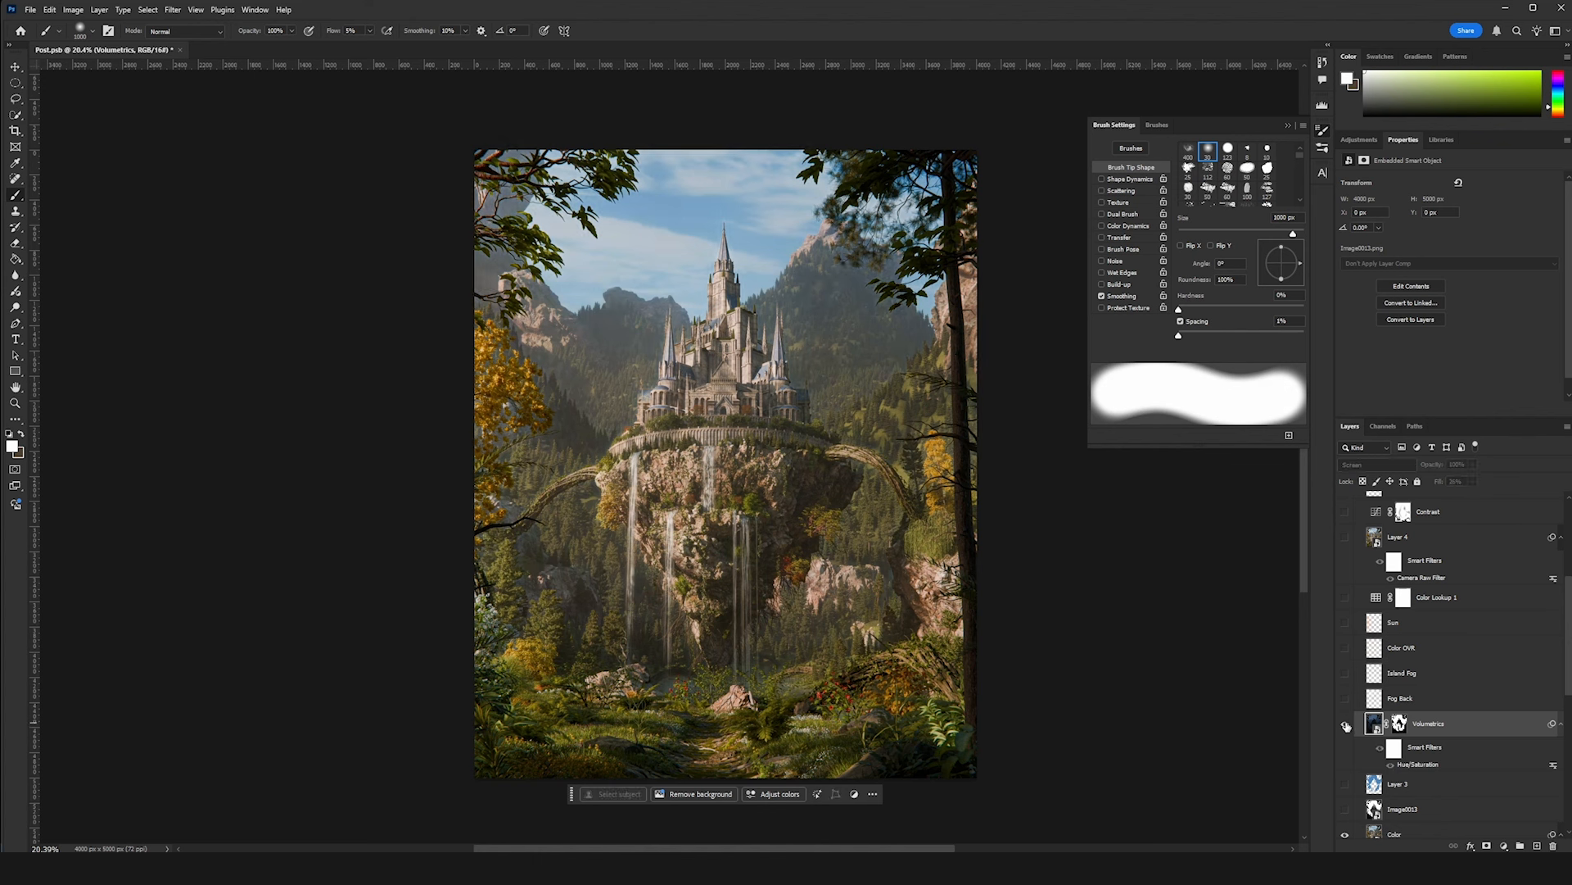
pyautogui.click(1346, 726)
pyautogui.click(1346, 726)
pyautogui.click(1346, 726)
pyautogui.click(1345, 726)
pyautogui.click(1346, 726)
# - Show the Fog Back layer and select it
pyautogui.click(1346, 698)
pyautogui.click(1346, 698)
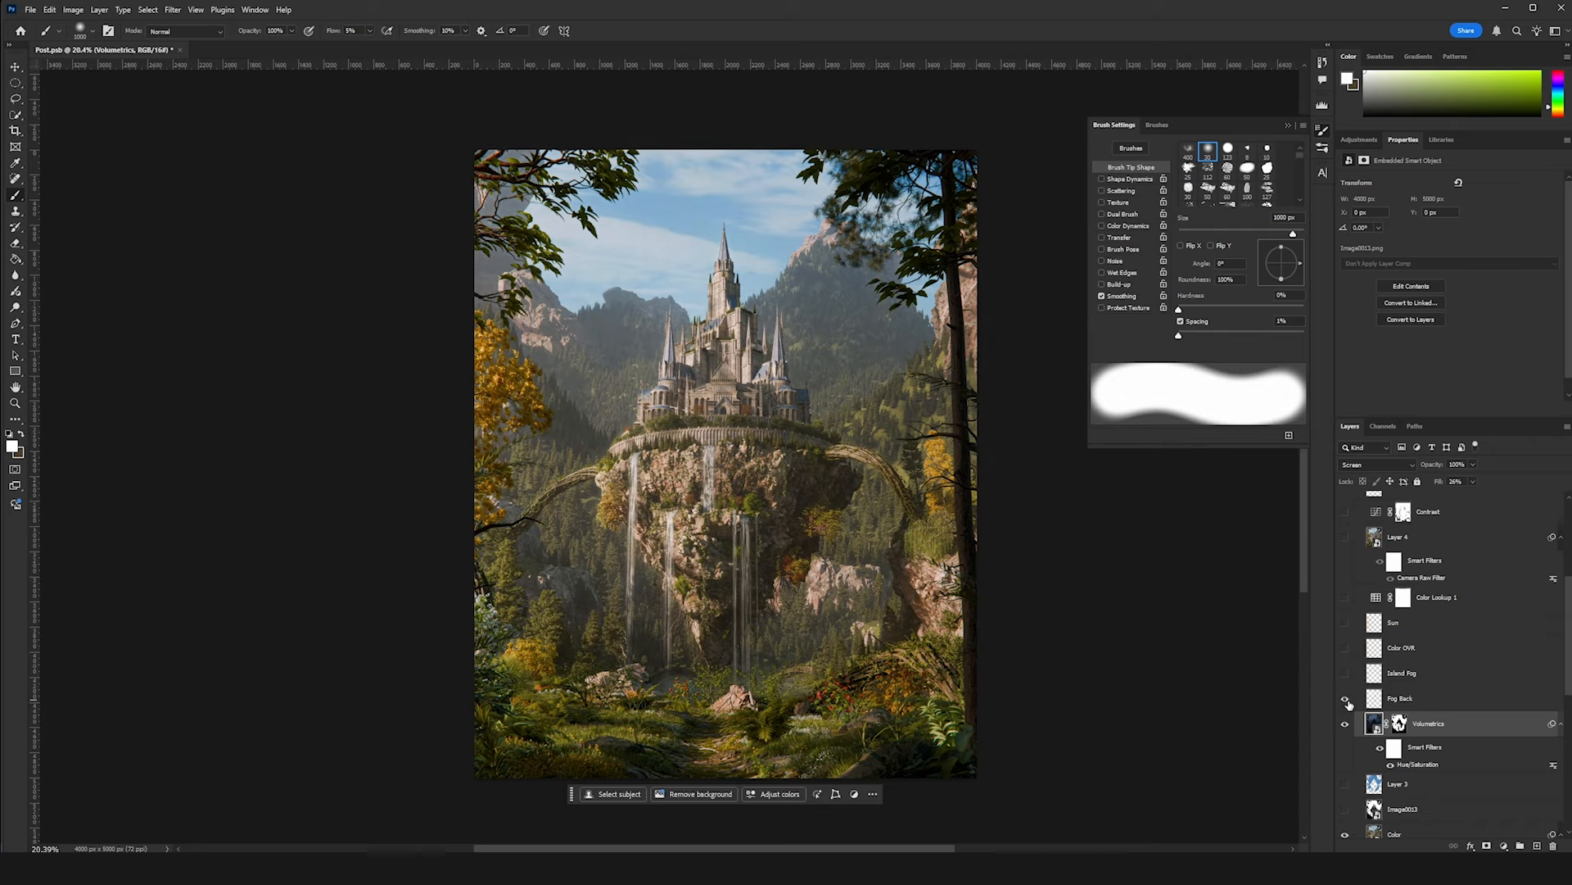
pyautogui.click(1346, 698)
pyautogui.click(1390, 700)
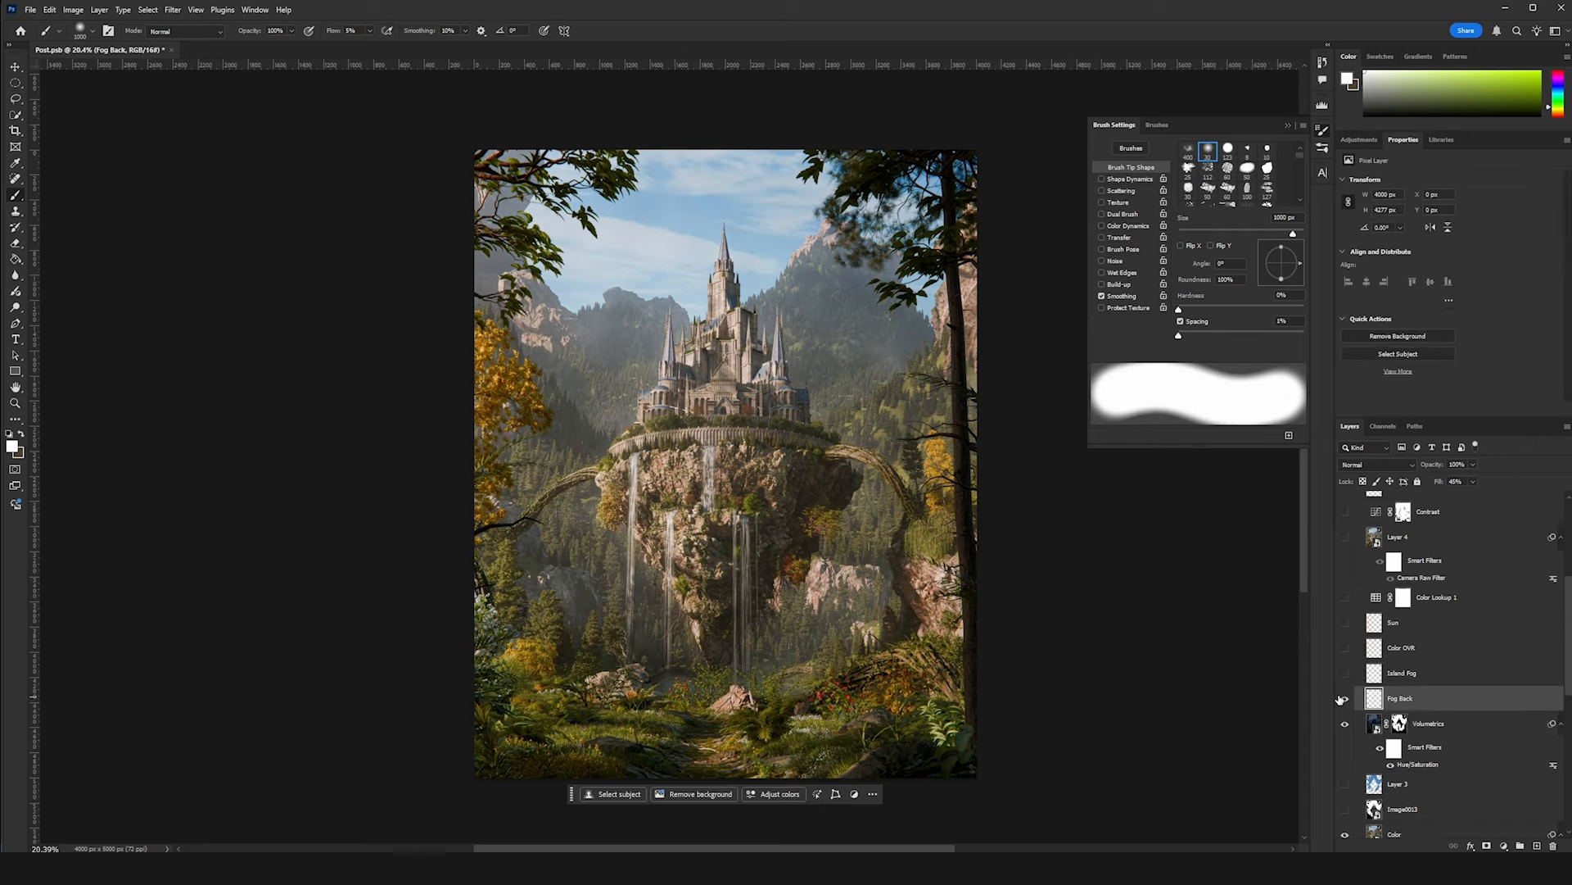
# - Open the brush presets and compare the image with the Fog Back layer hidden and shown
pyautogui.click(1155, 124)
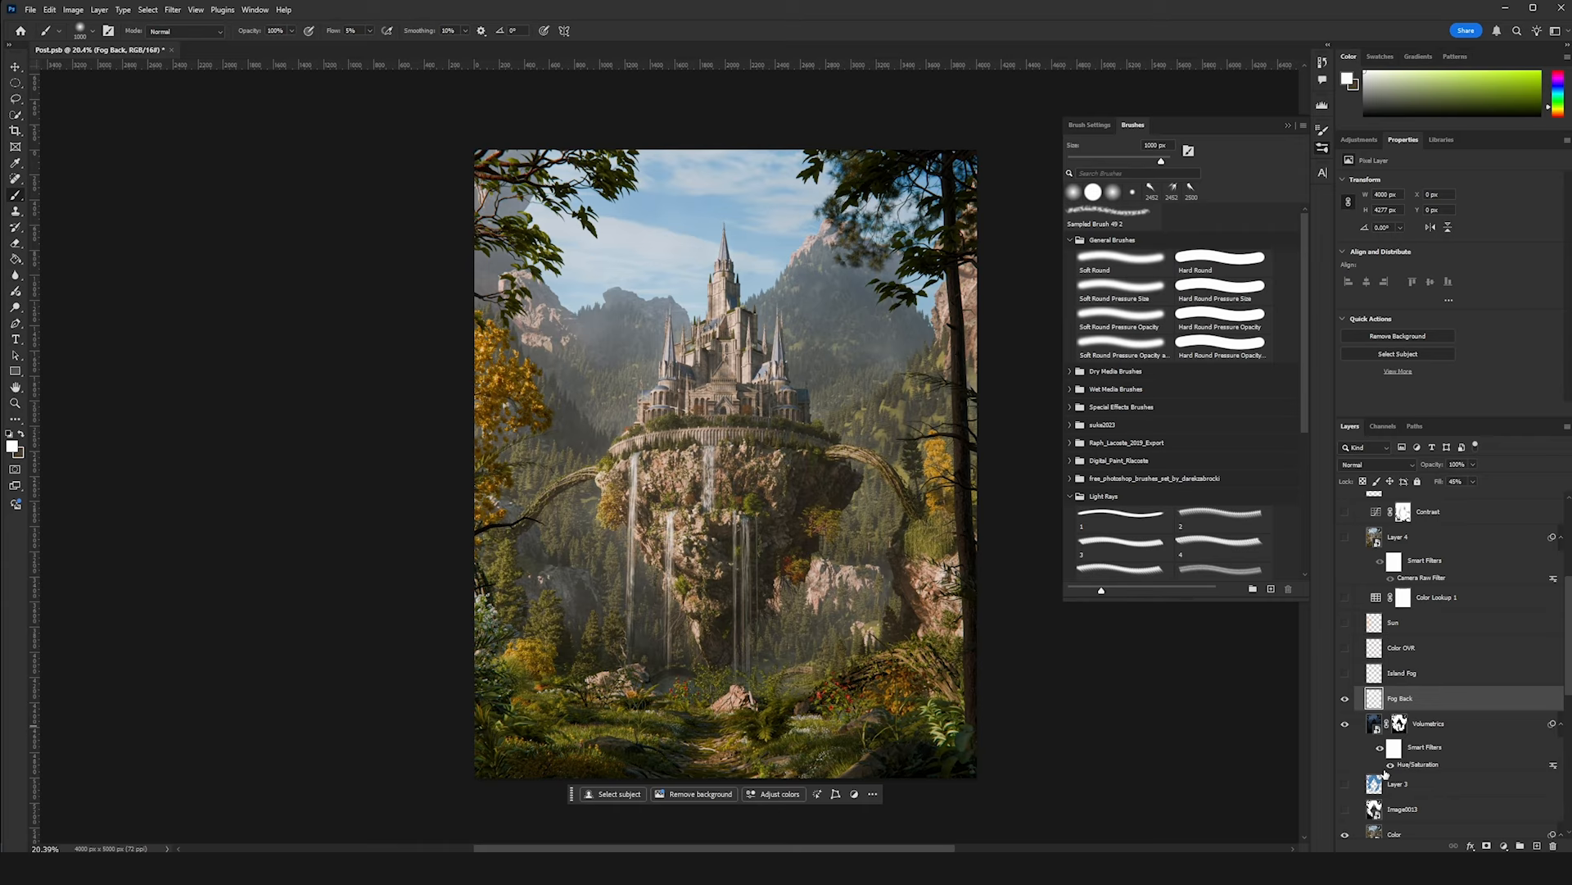
pyautogui.click(1346, 698)
pyautogui.click(1346, 699)
pyautogui.click(1346, 698)
pyautogui.click(1345, 699)
pyautogui.click(1345, 699)
pyautogui.click(1346, 699)
# - Show the Island Fog and Color OVR layers and select Color OVR
pyautogui.click(1345, 672)
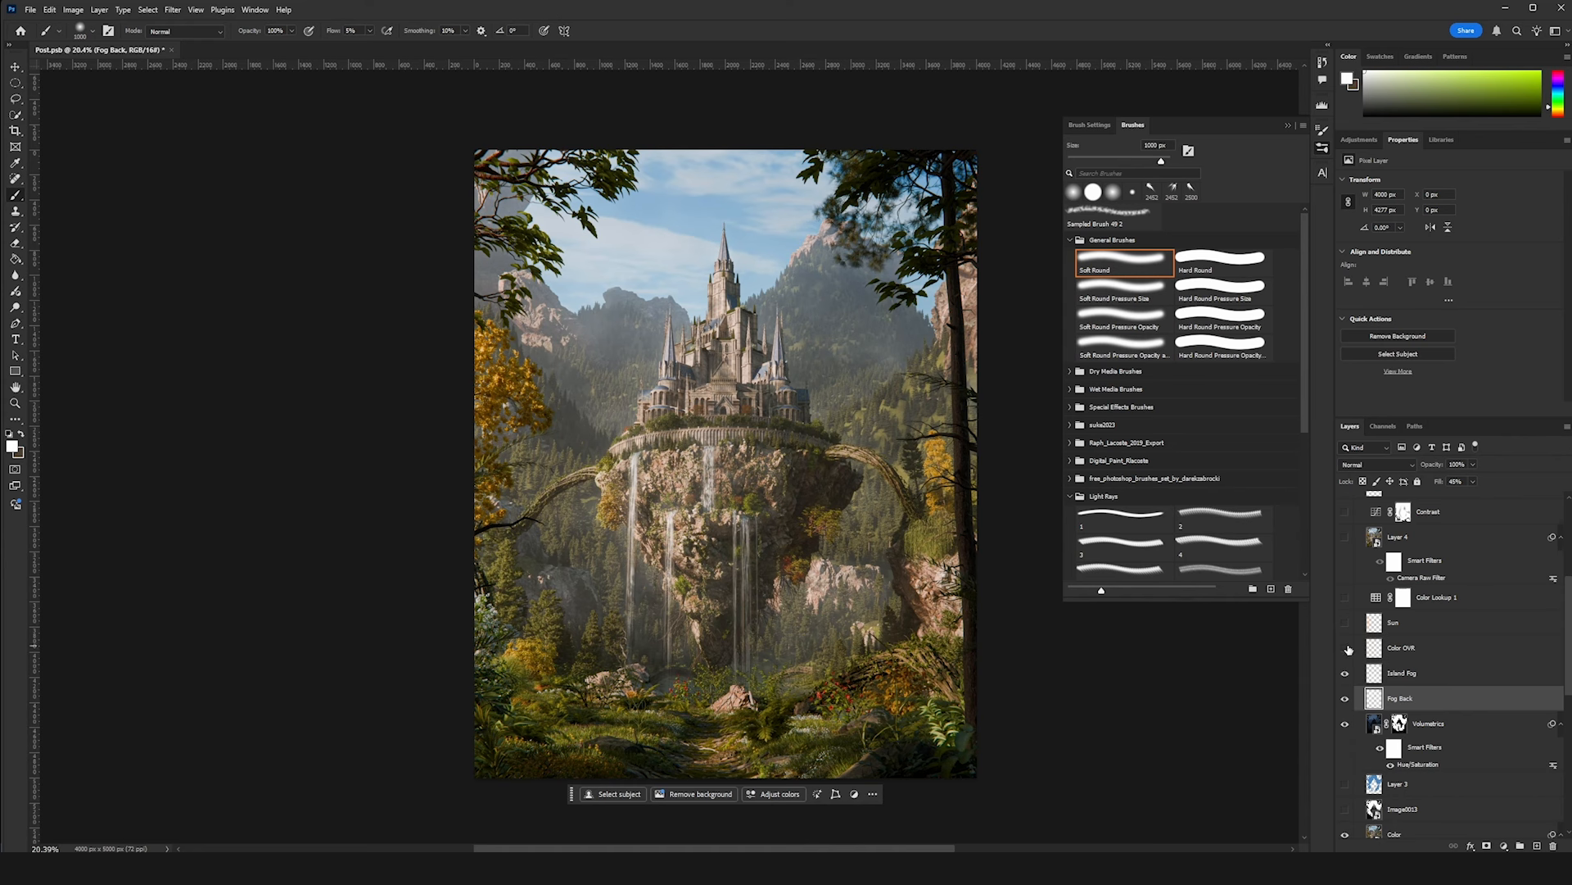
pyautogui.click(1417, 656)
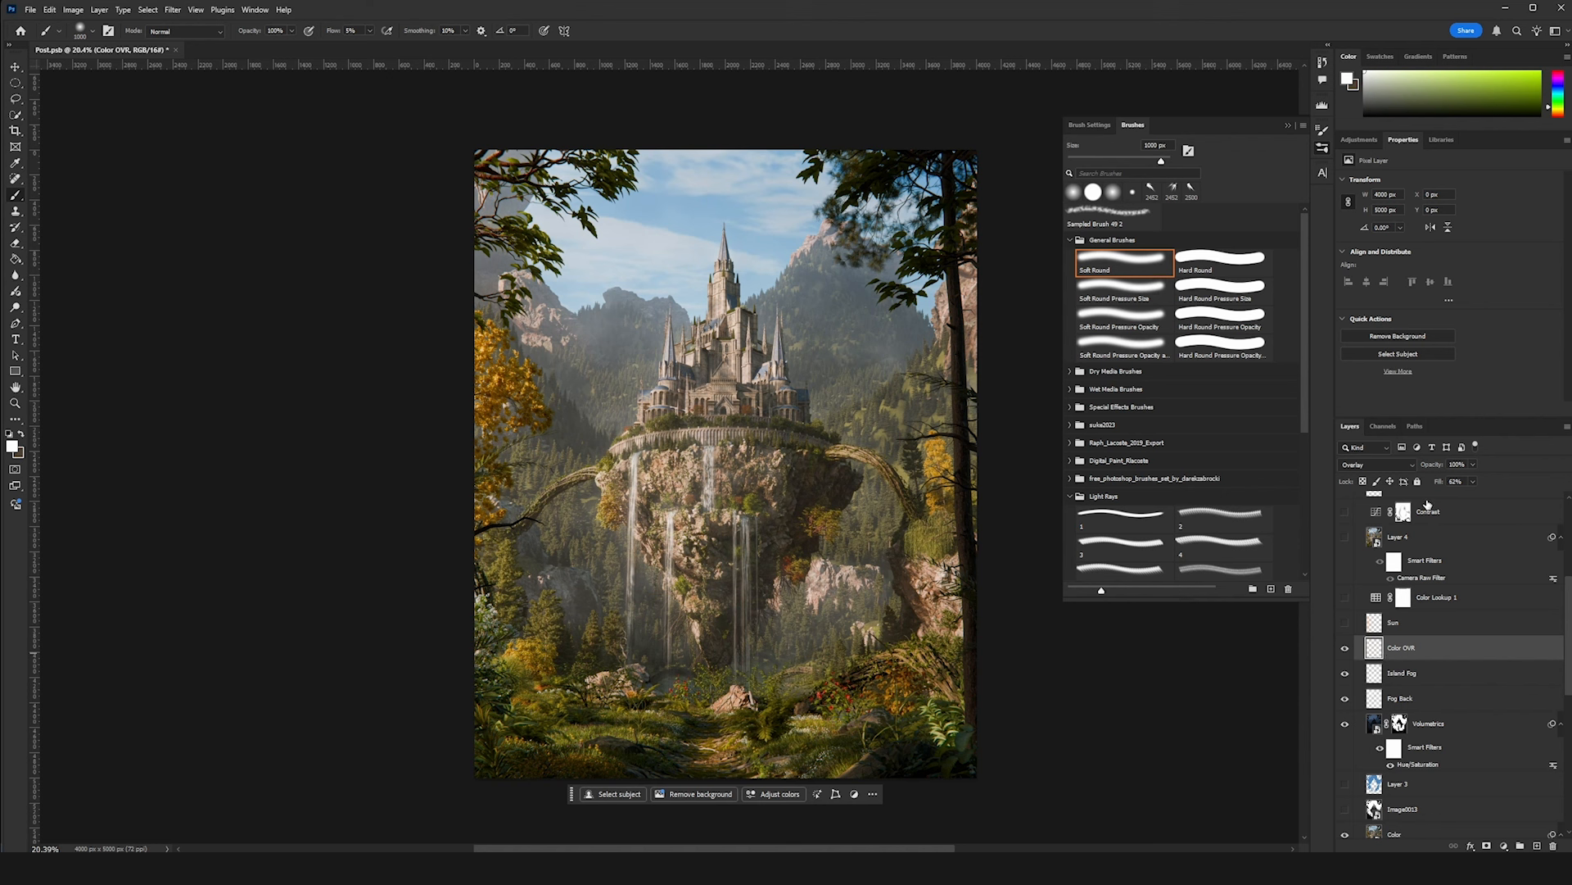
# - Try the Color OVR layer in Normal blend mode at 100% Fill, and restore Overlay with its original Fill
pyautogui.click(1474, 482)
pyautogui.click(1473, 480)
pyautogui.click(1383, 464)
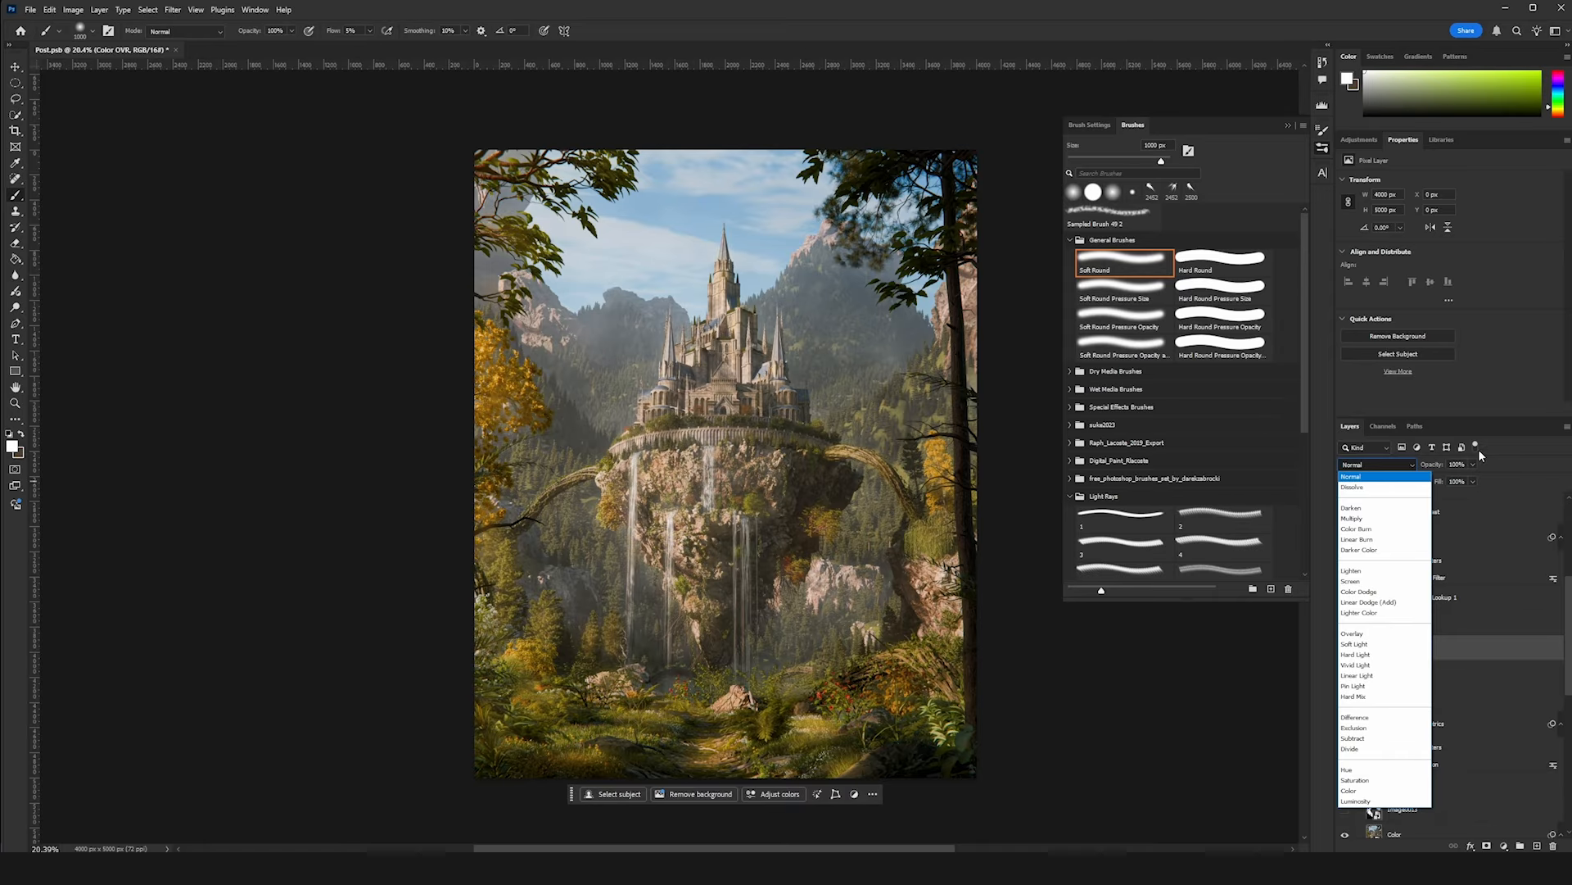
pyautogui.hotkey('shift', 'alt', 'o')
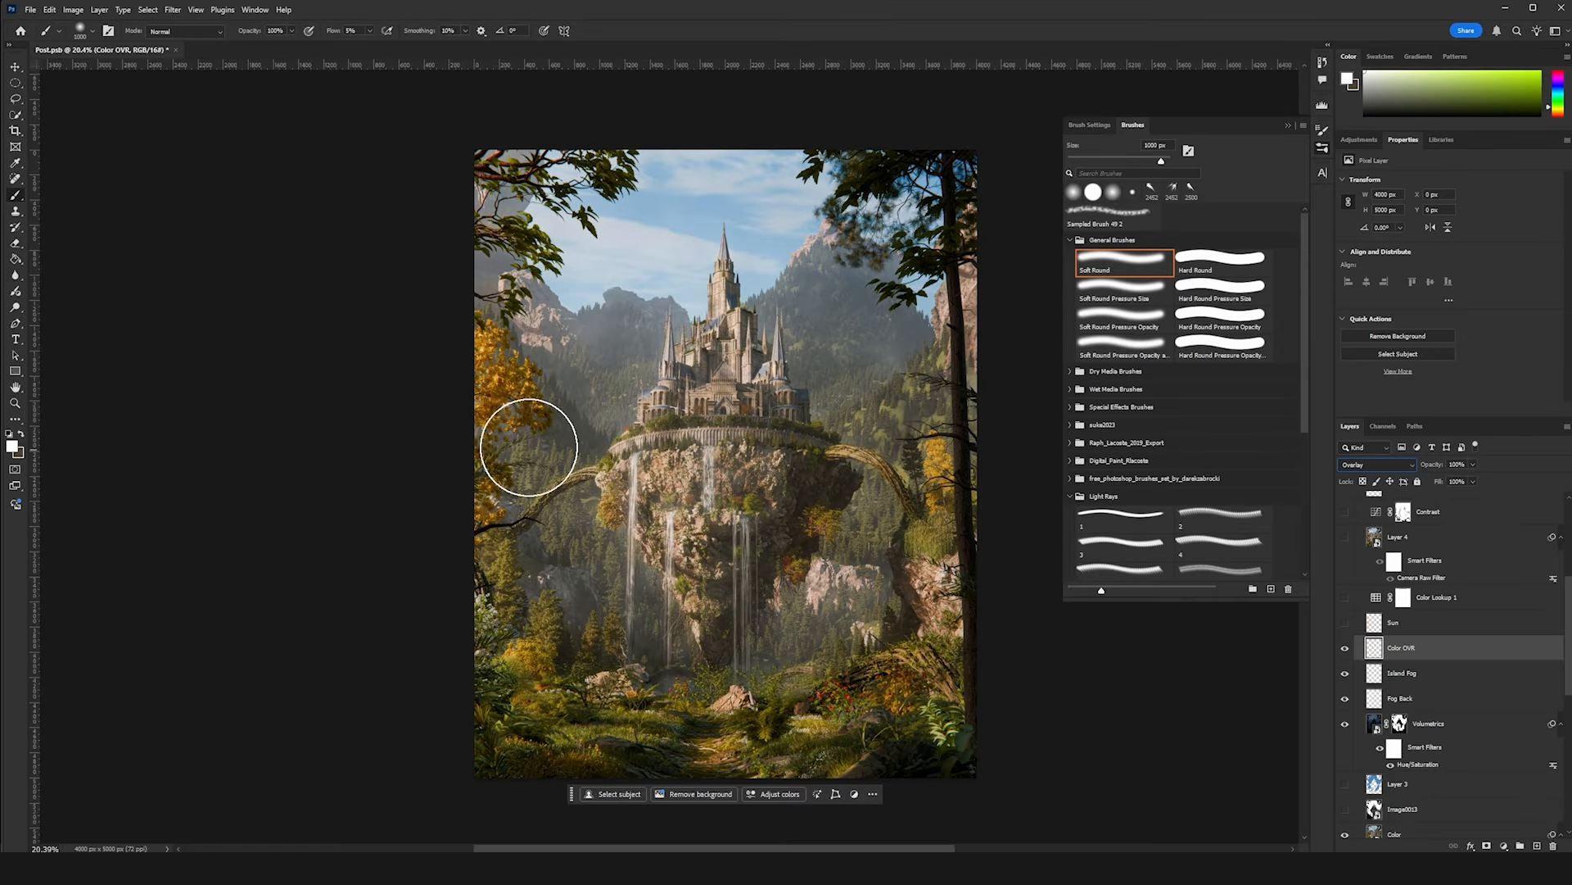
# - Compare the whole image with the Color OVR layer hidden and shown
pyautogui.scroll(-1, 1008, 451)
pyautogui.click(1345, 648)
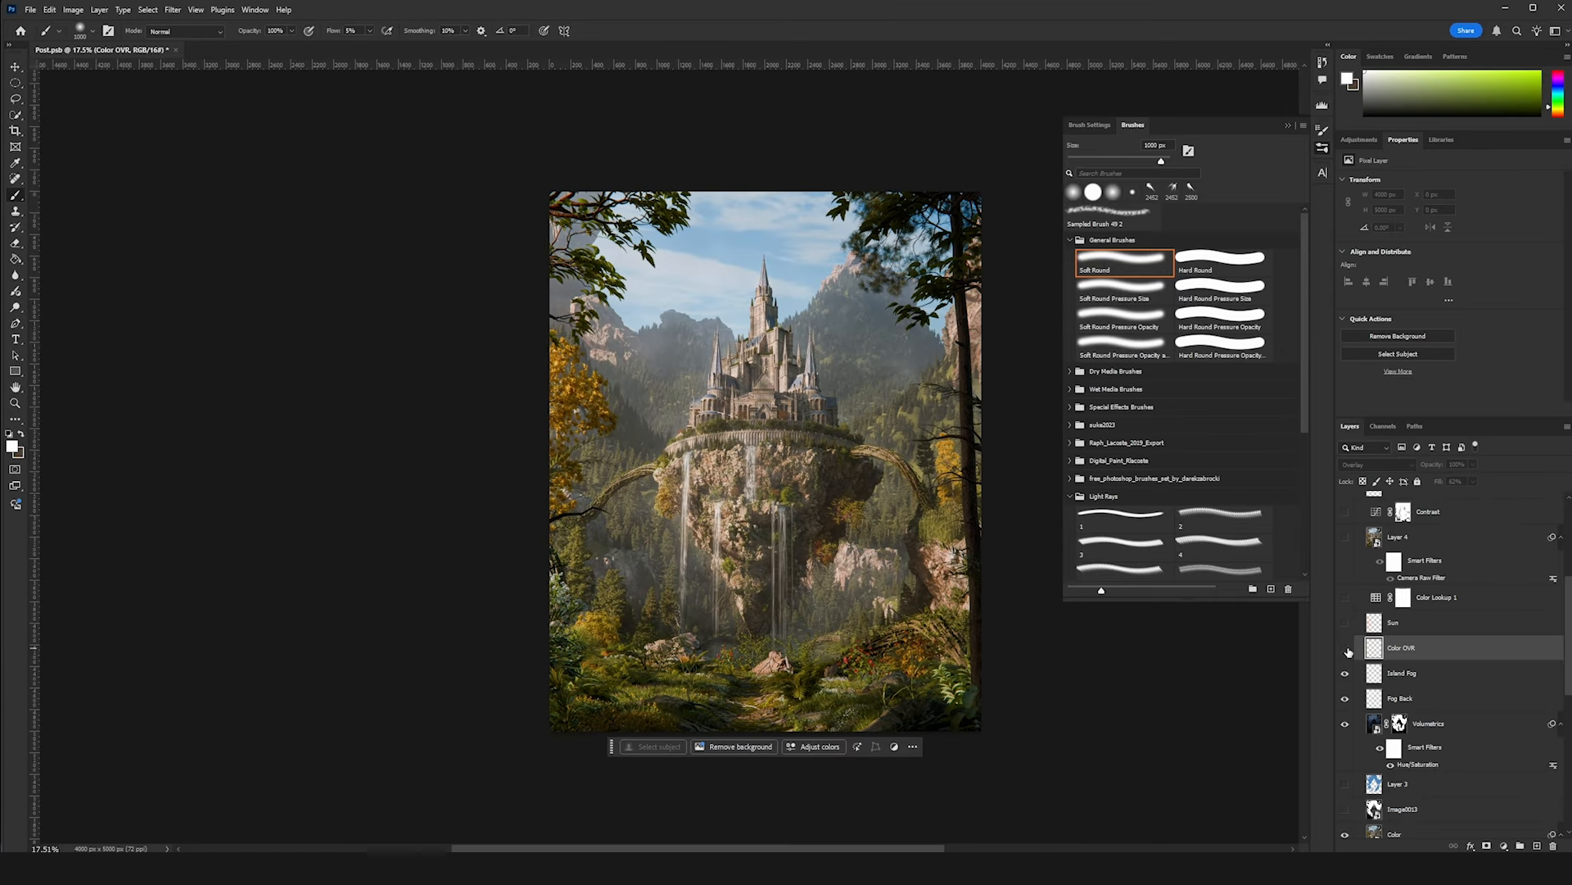
pyautogui.click(1347, 650)
pyautogui.click(1347, 650)
pyautogui.click(1347, 649)
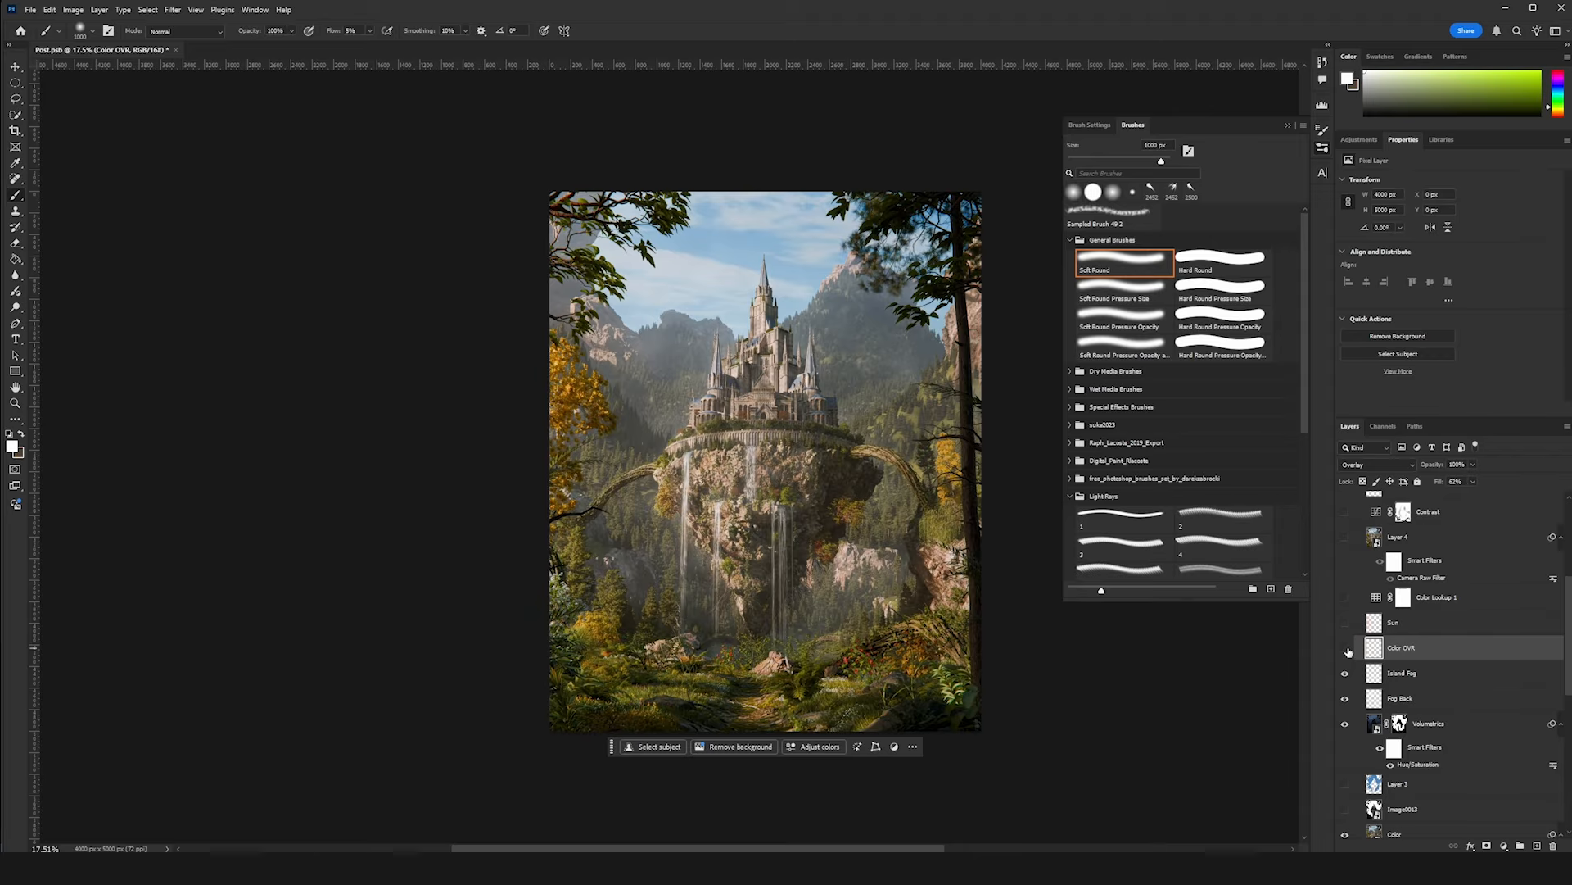
pyautogui.click(1347, 649)
pyautogui.click(1347, 649)
pyautogui.click(1347, 649)
pyautogui.click(1348, 649)
pyautogui.click(1347, 649)
pyautogui.click(1347, 649)
# - Compare the Color OVR effect close up on the forest and waterfalls with the layer hidden and shown
pyautogui.scroll(5, 764, 657)
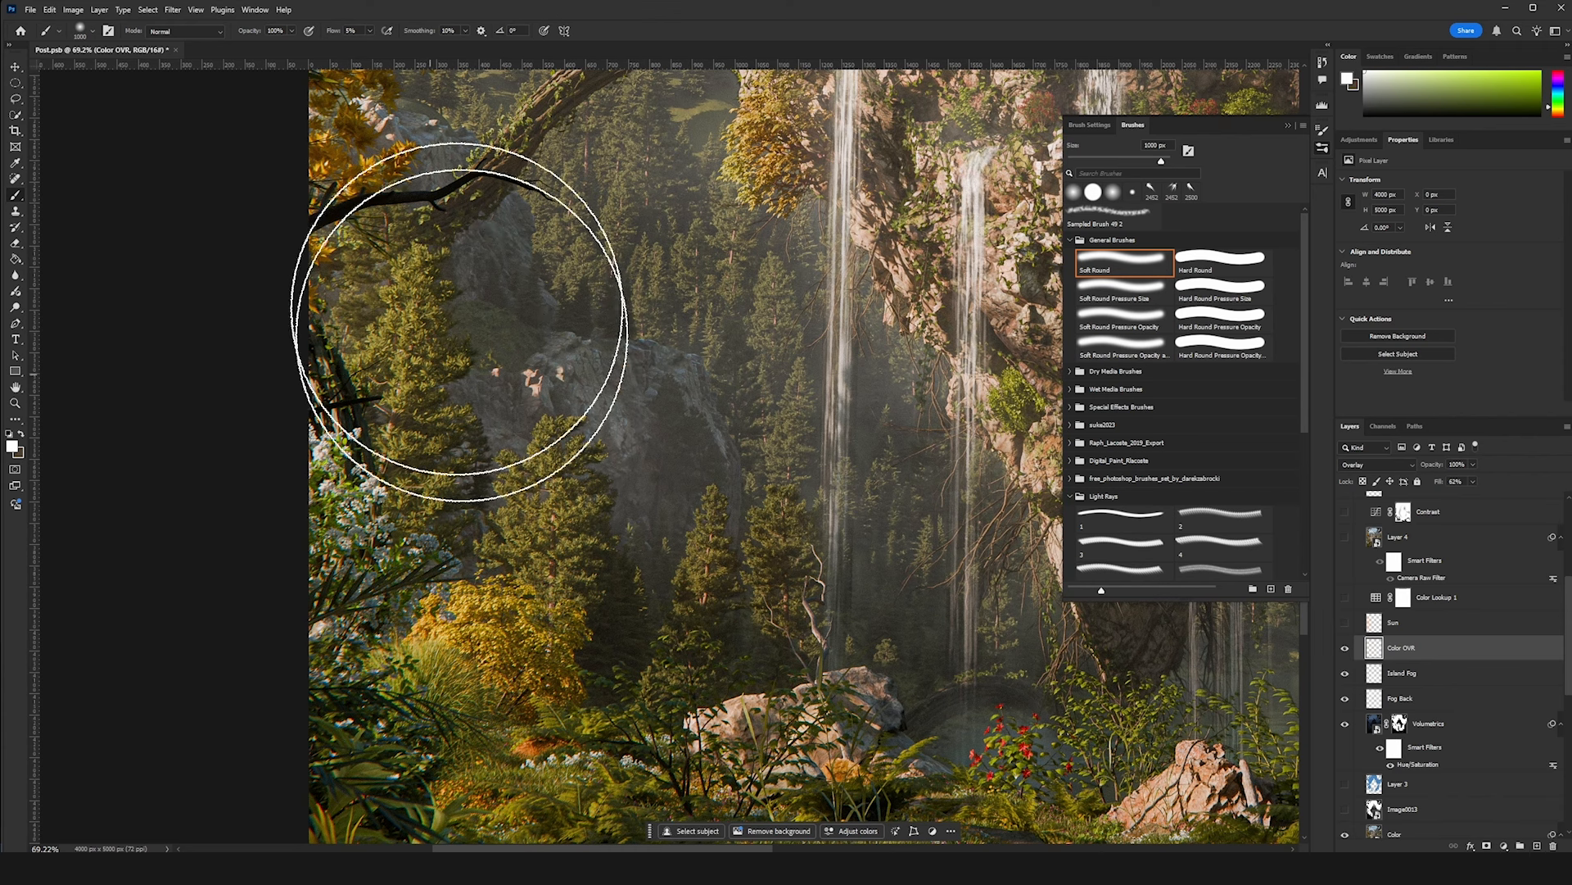
pyautogui.scroll(-3, 633, 477)
pyautogui.click(1344, 648)
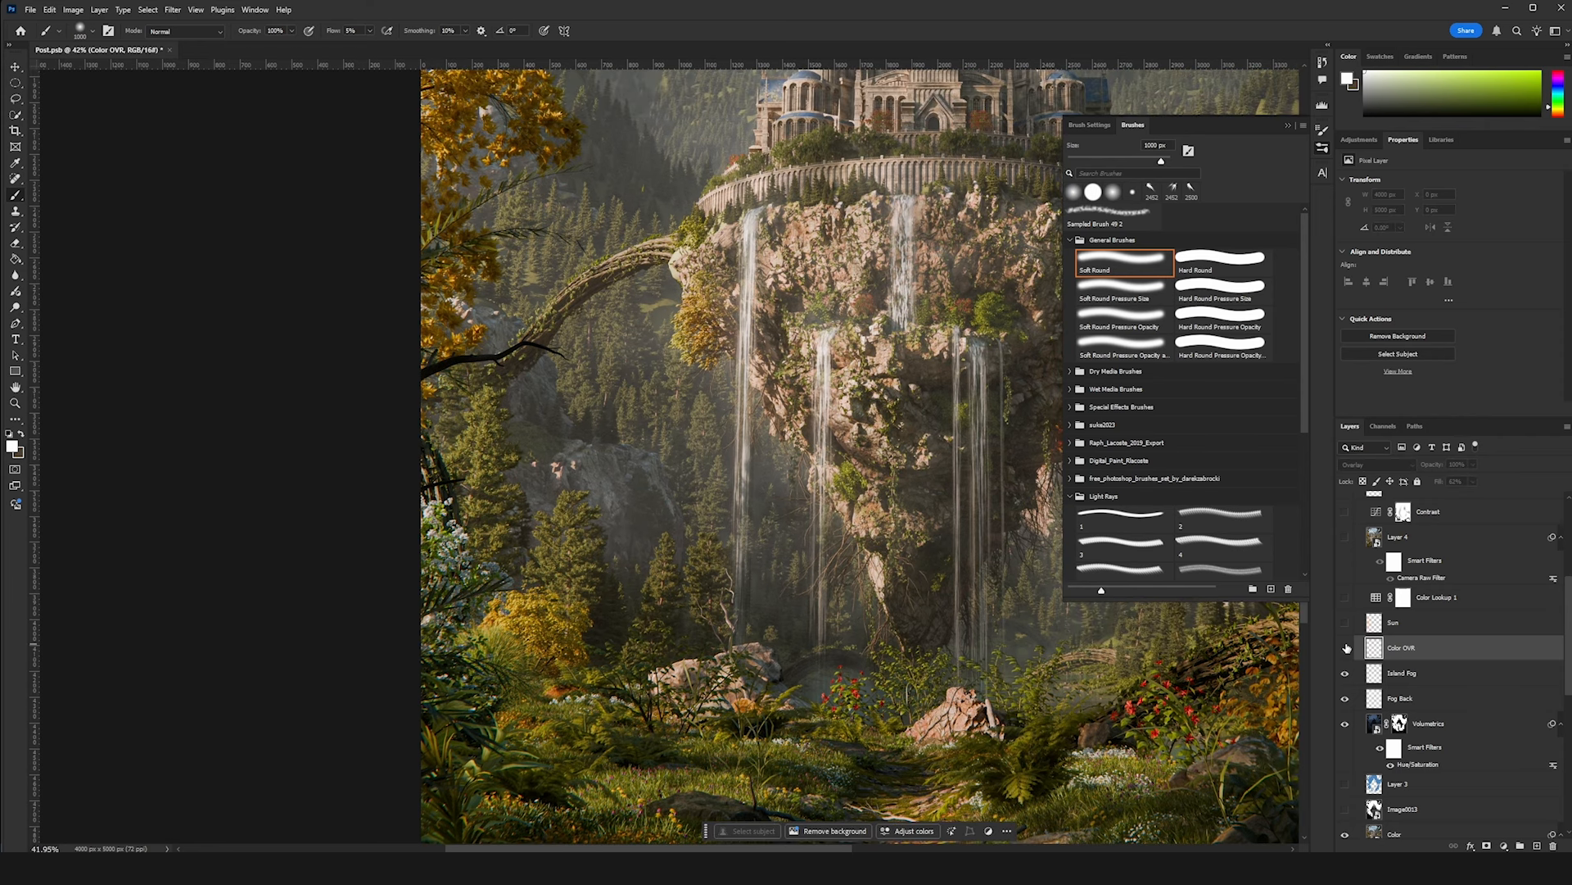
pyautogui.click(1345, 648)
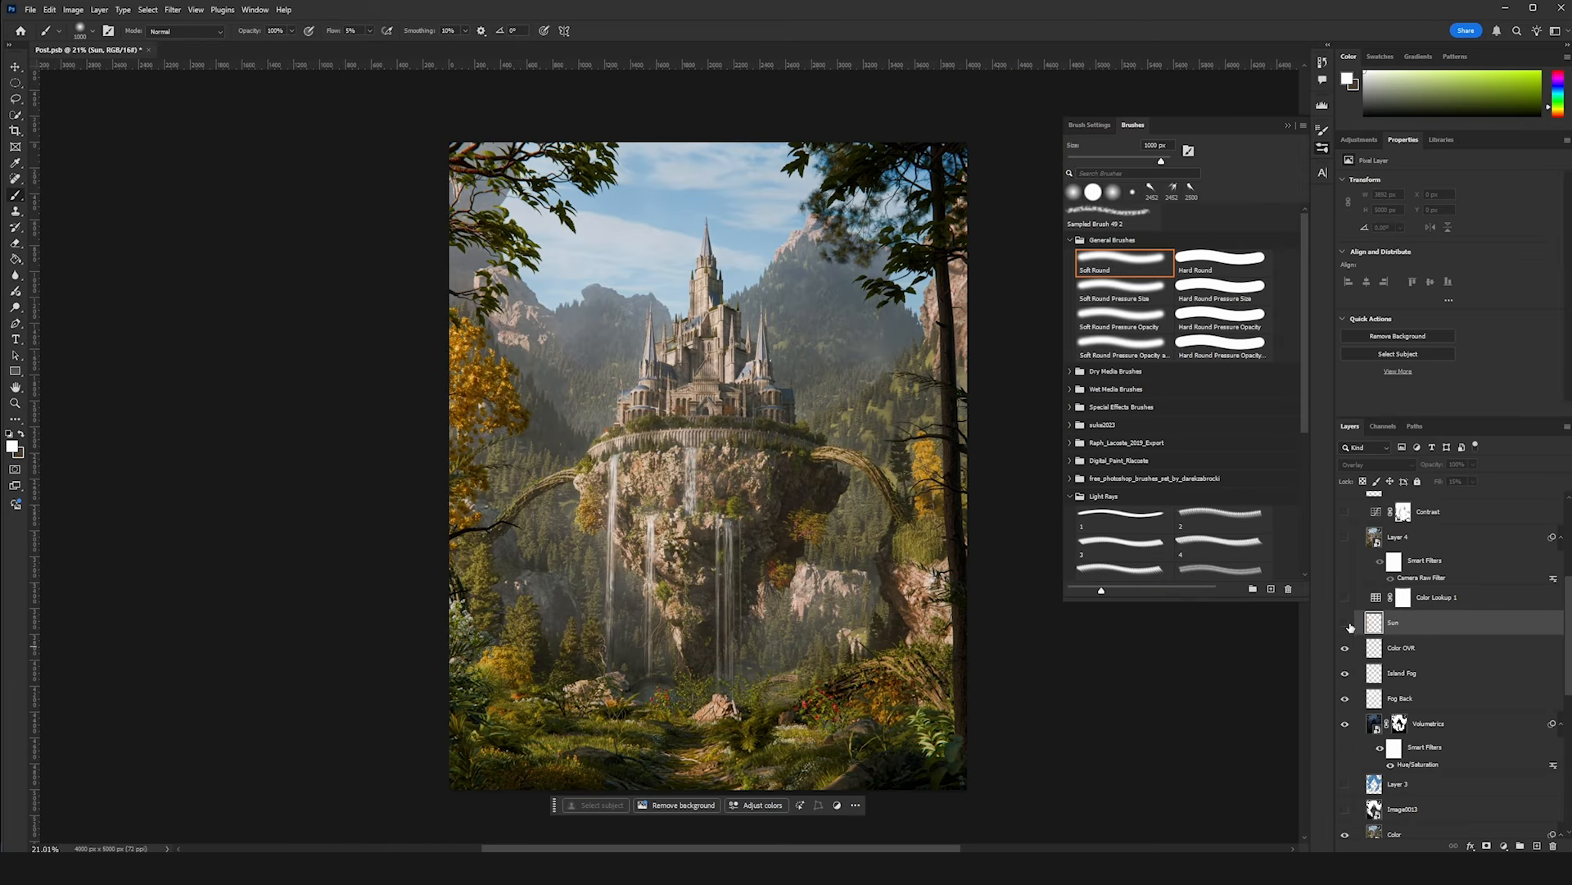
# - Show the Sun layer, comparing the image with it hidden and visible
pyautogui.click(1345, 625)
pyautogui.click(1345, 625)
pyautogui.click(1345, 625)
pyautogui.click(1345, 625)
pyautogui.click(1345, 625)
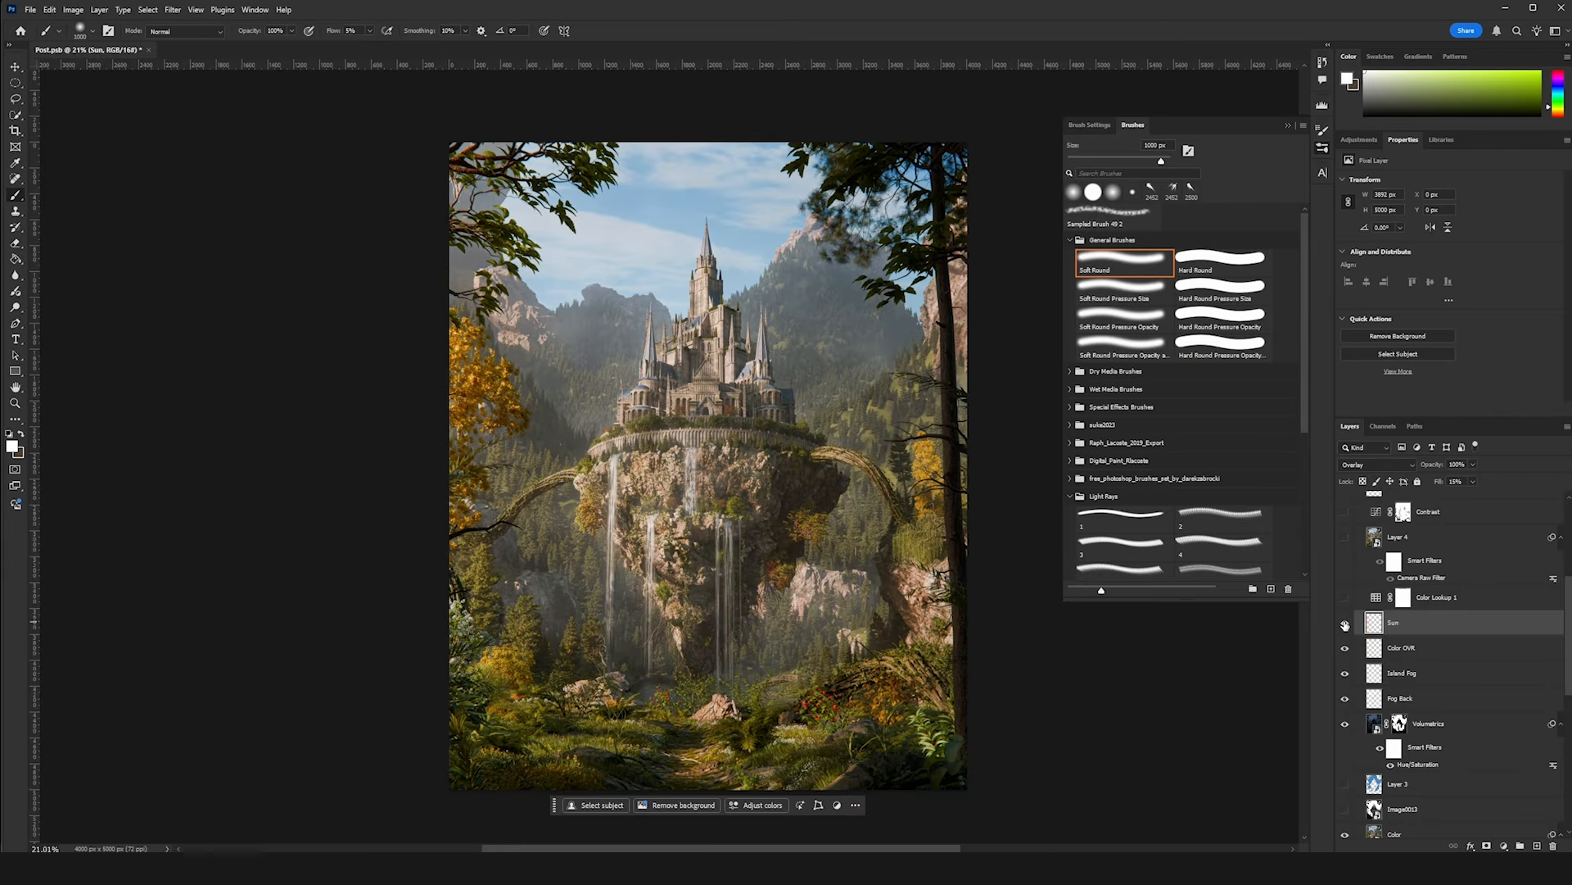
# - Preview the Sun layer at 100% Fill and set it back to 15%
pyautogui.click(1472, 481)
pyautogui.moveTo(1471, 495); pyautogui.dragTo(1522, 495)
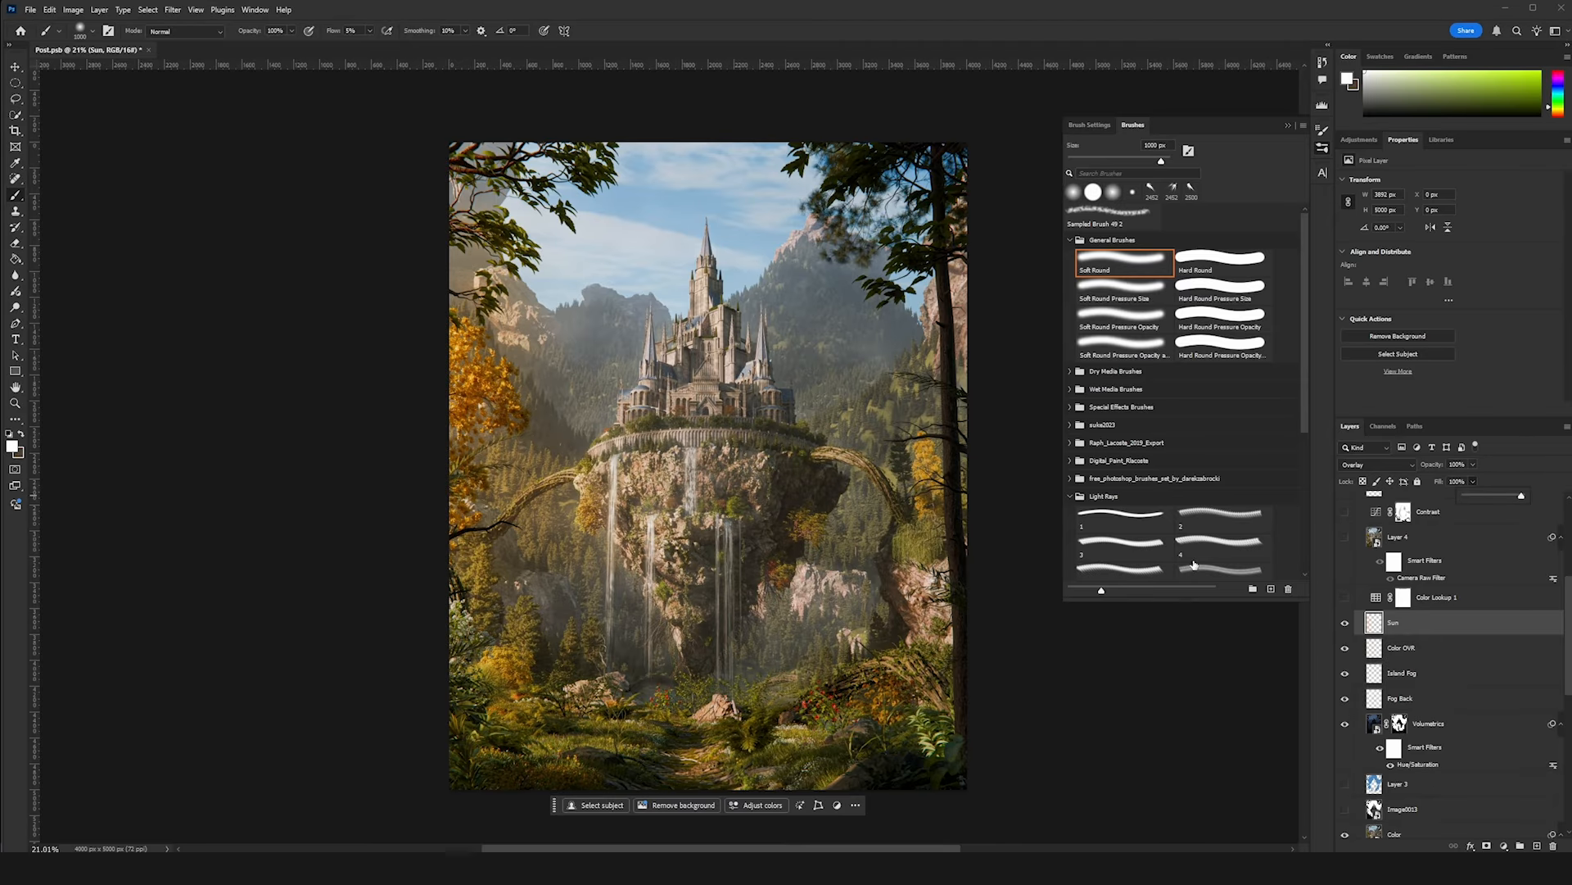
pyautogui.write('15')
pyautogui.press('Return')
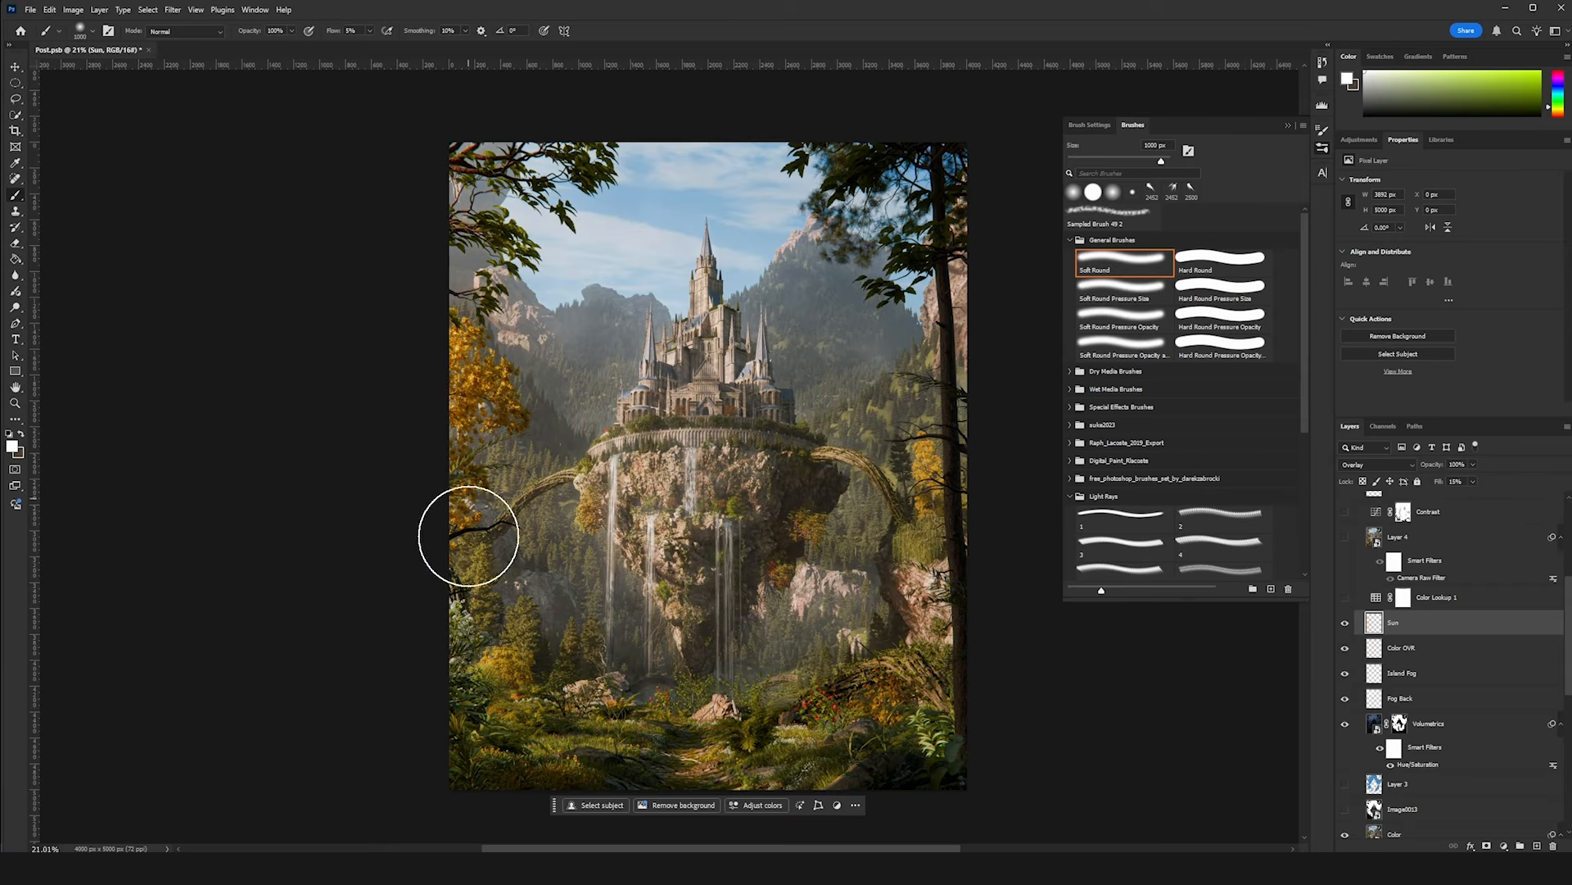
# - Compare the image with the Sun and Color OVR layers hidden together and shown again
pyautogui.moveTo(1345, 648); pyautogui.dragTo(1347, 615)
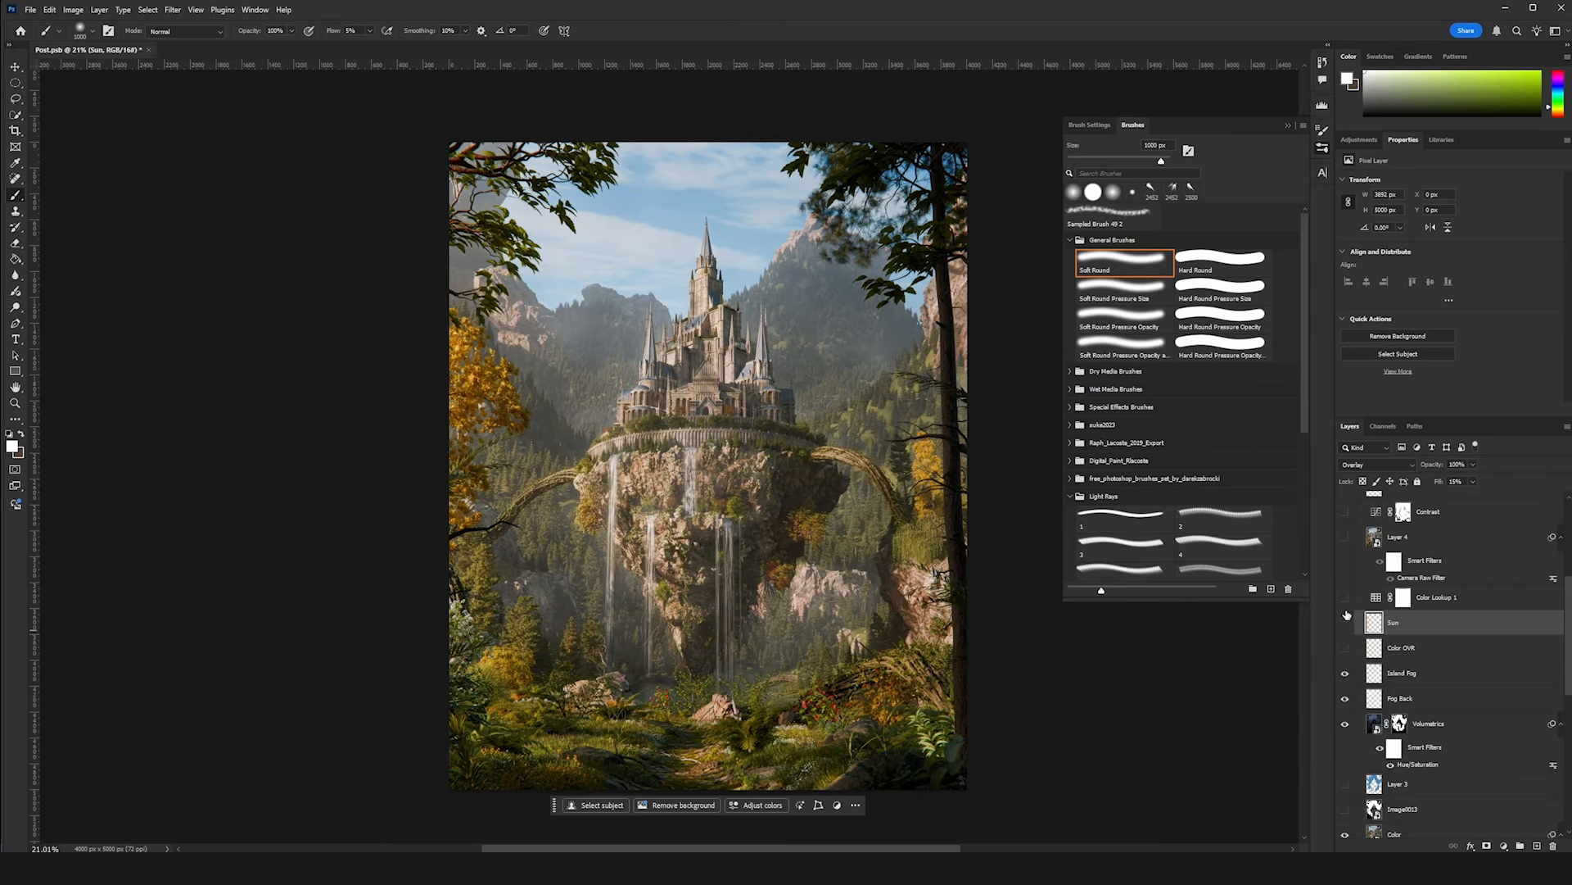
pyautogui.click(1345, 623)
pyautogui.click(1345, 648)
# - Show and select the Color Lookup 1 layer, and browse its 3D LUT files while keeping FallColors.look
pyautogui.click(1462, 605)
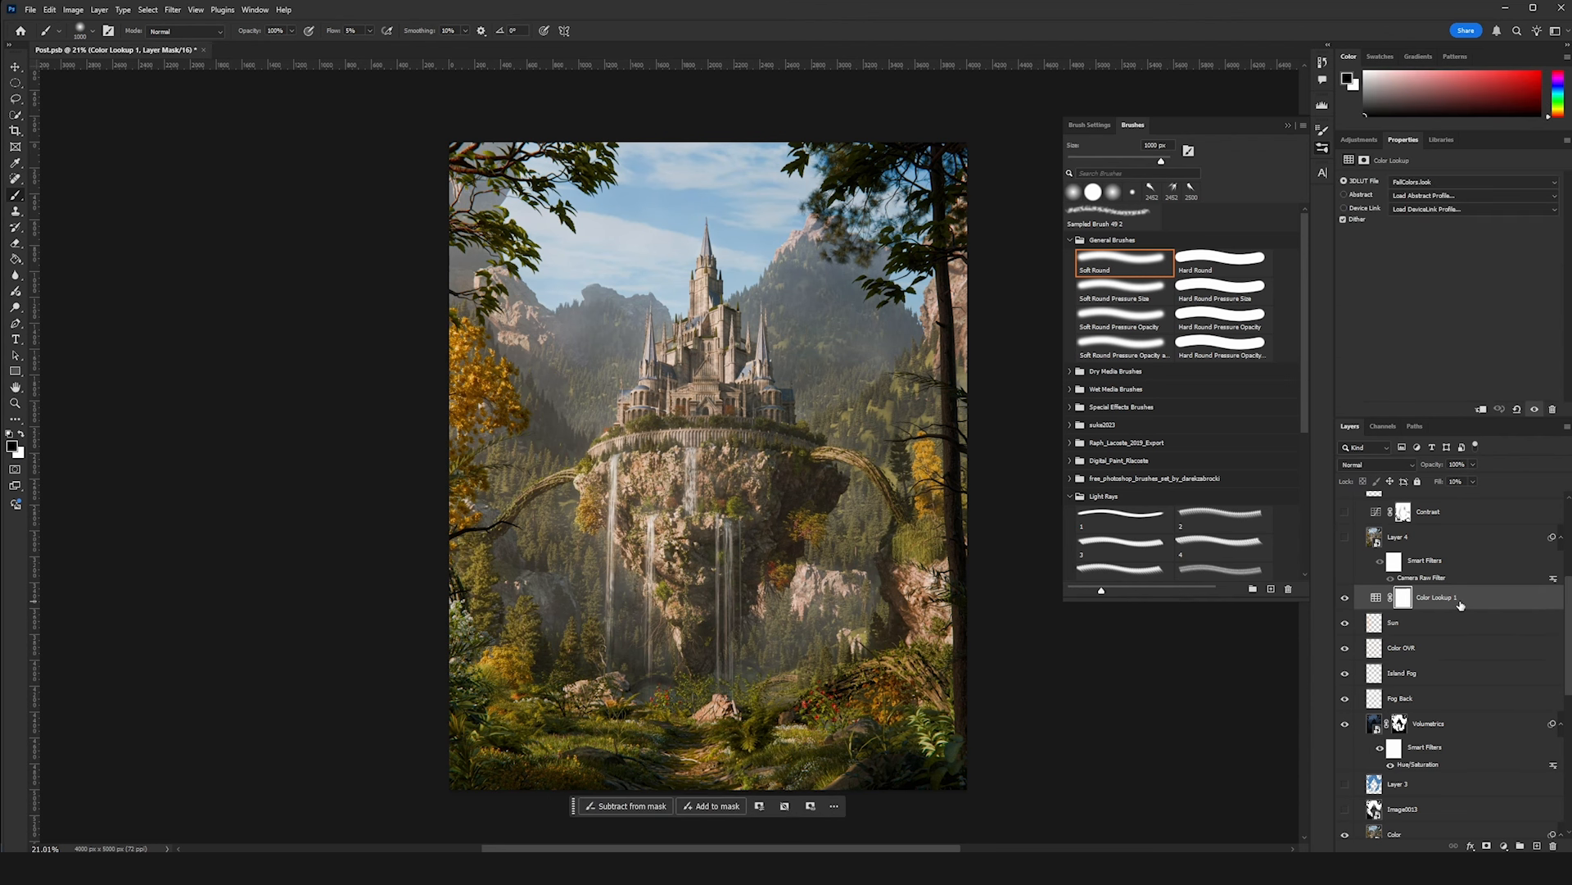
pyautogui.click(1446, 190)
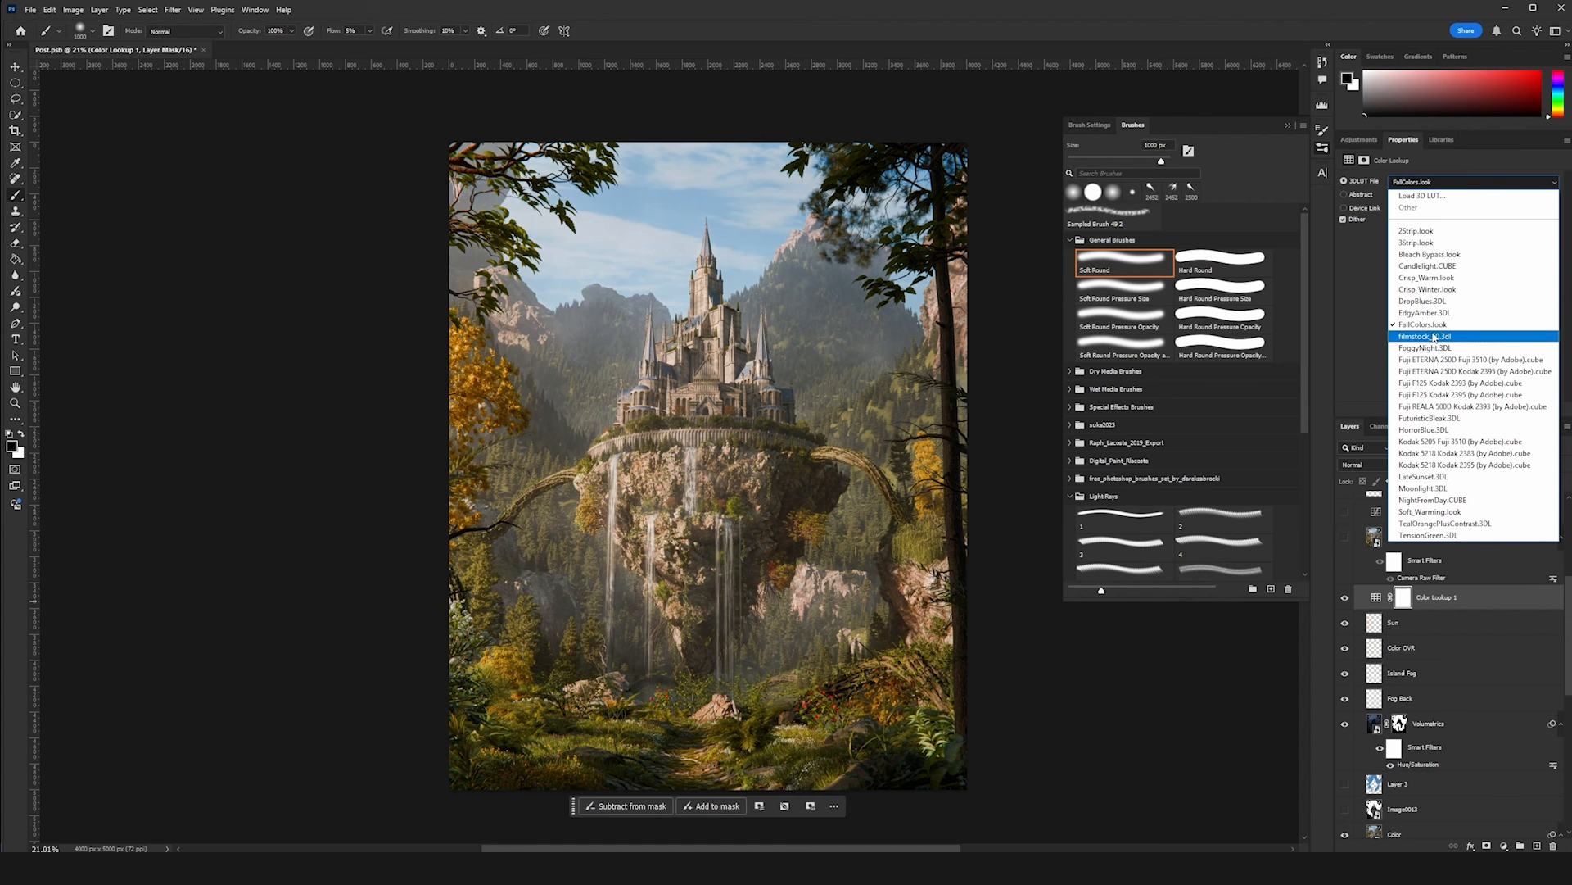
pyautogui.click(1464, 590)
# - Try a much higher Fill on Color Lookup 1, undo it, and compare the layer hidden and shown
pyautogui.click(1475, 482)
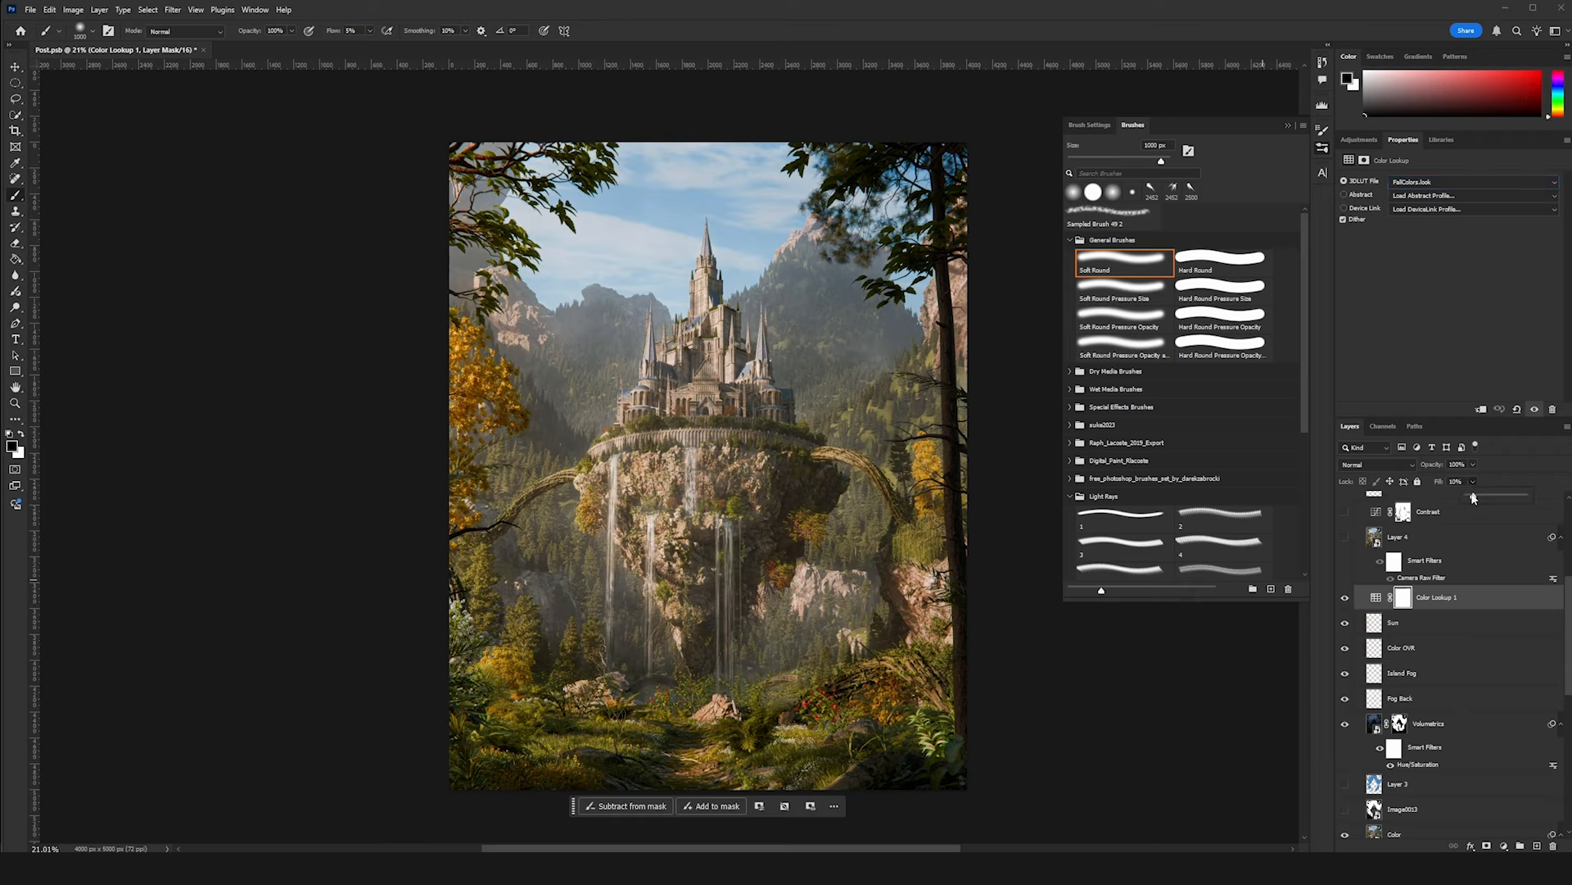
pyautogui.moveTo(1471, 496); pyautogui.dragTo(1524, 496)
pyautogui.hotkey('ctrl', 'z')
pyautogui.click(1345, 599)
pyautogui.click(1345, 599)
# - Select Layer 4 and make it visible, comparing the image without and with it
pyautogui.click(1364, 537)
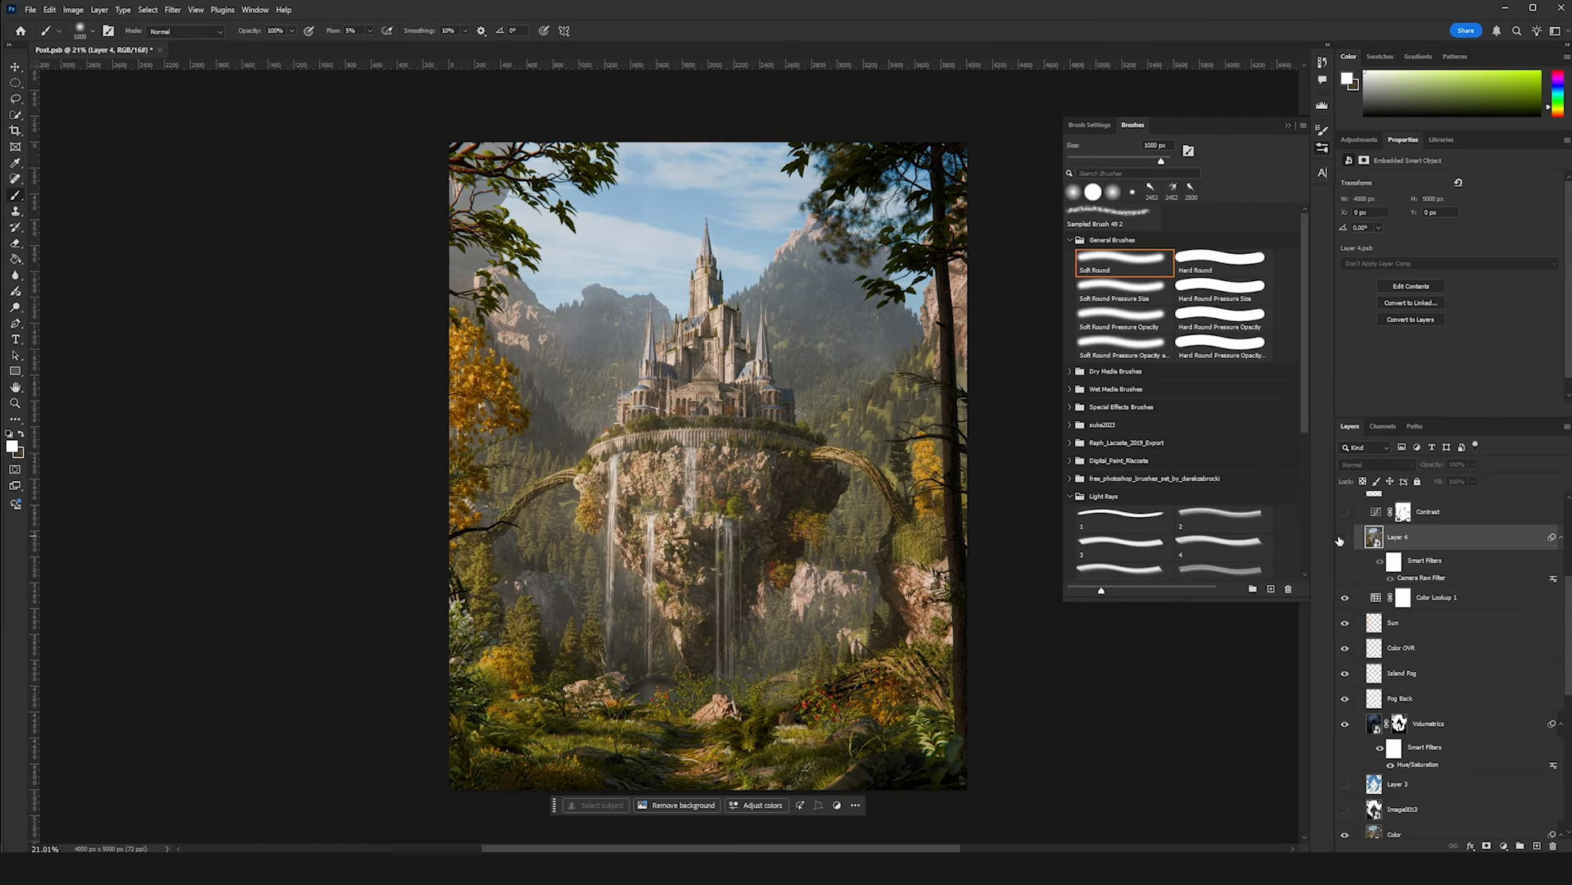
pyautogui.click(1345, 538)
pyautogui.click(1345, 538)
pyautogui.click(1344, 538)
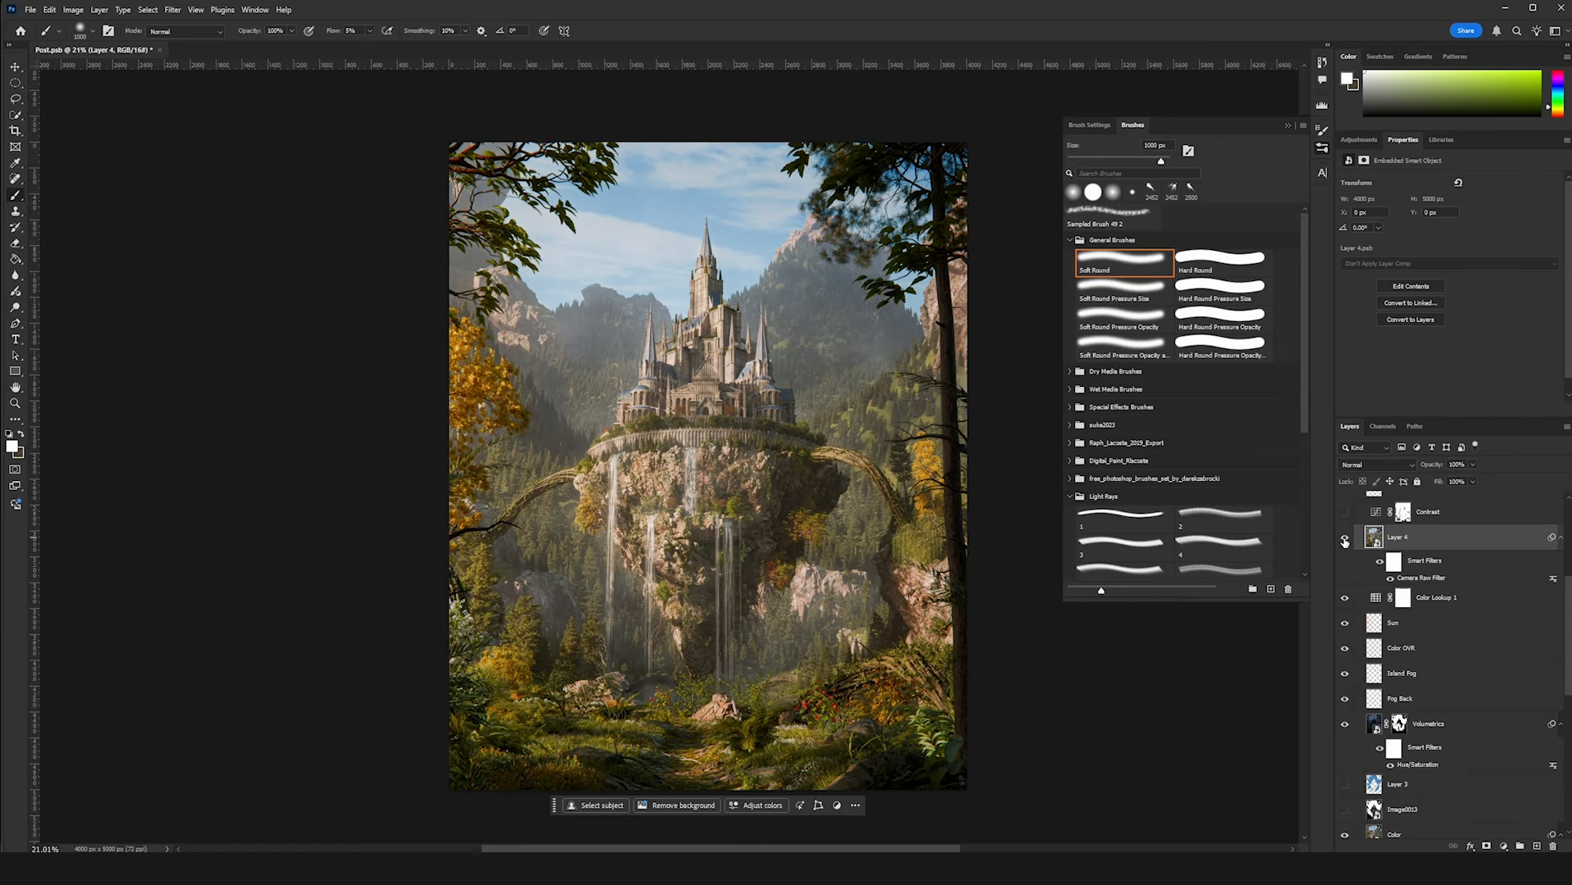
# - Open Layer 4's Camera Raw Filter and compare the image with the Effects adjustments off and on
pyautogui.scroll(6, 1364, 557)
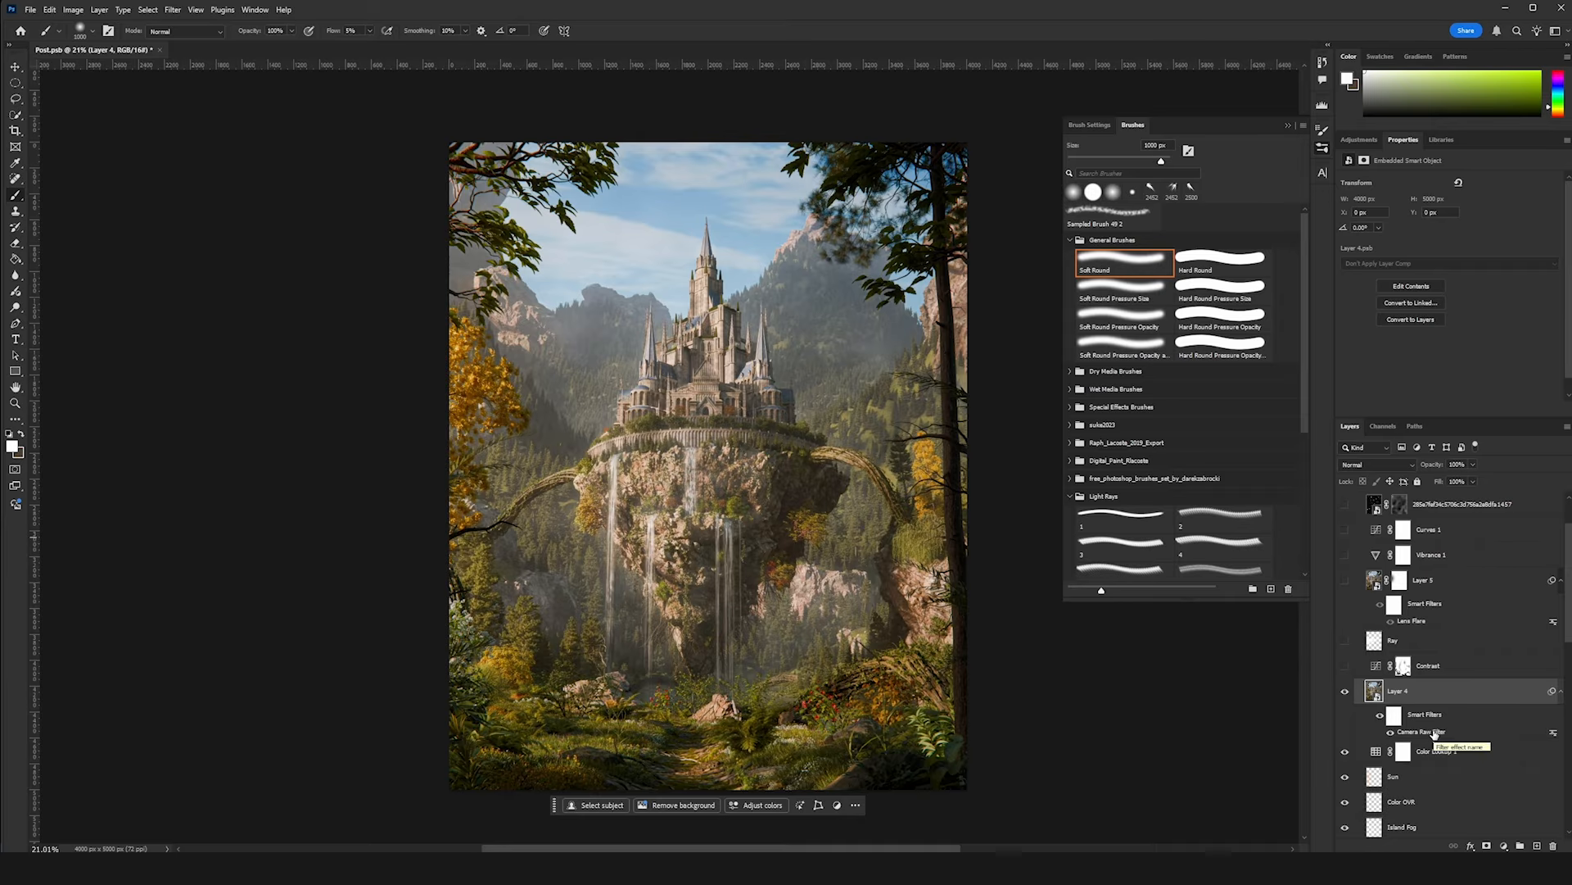
pyautogui.doubleClick(1433, 732)
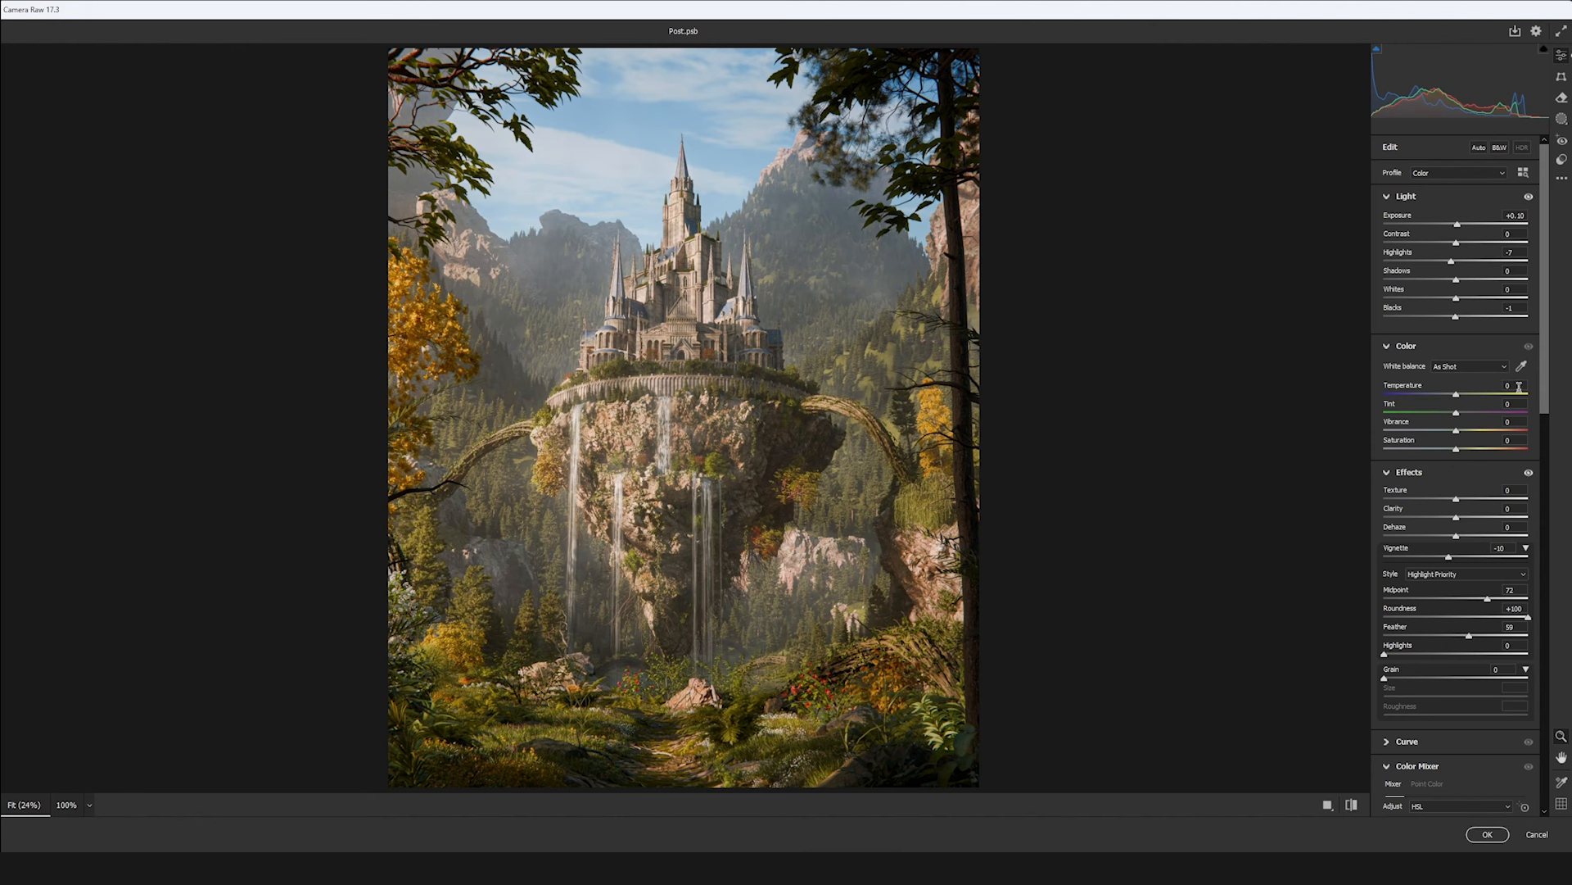
pyautogui.scroll(-5, 1468, 401)
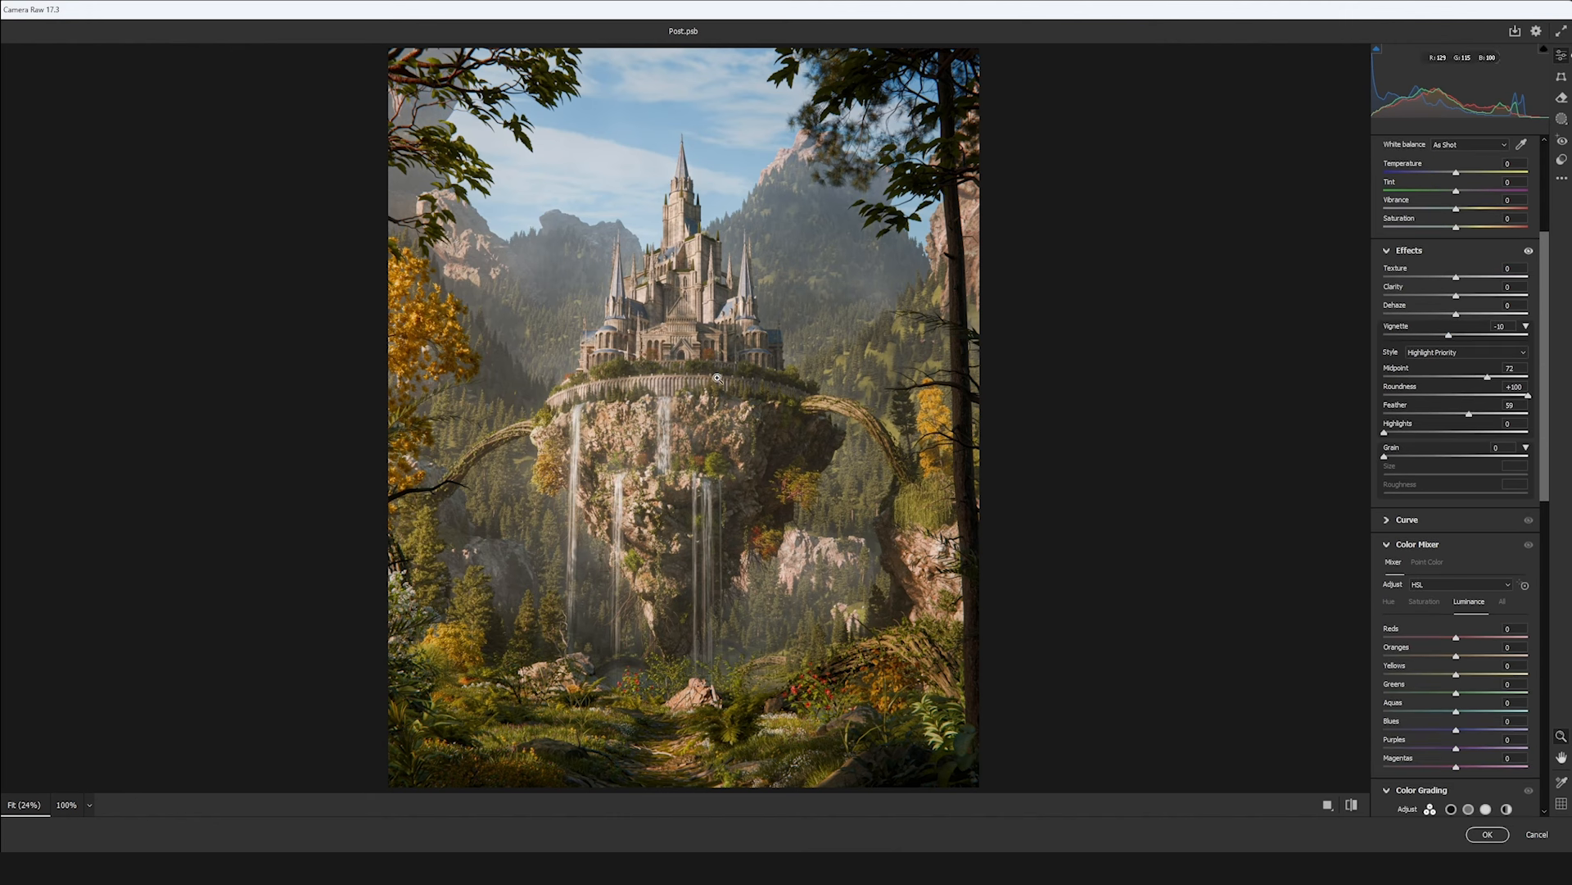
pyautogui.scroll(4, 1462, 392)
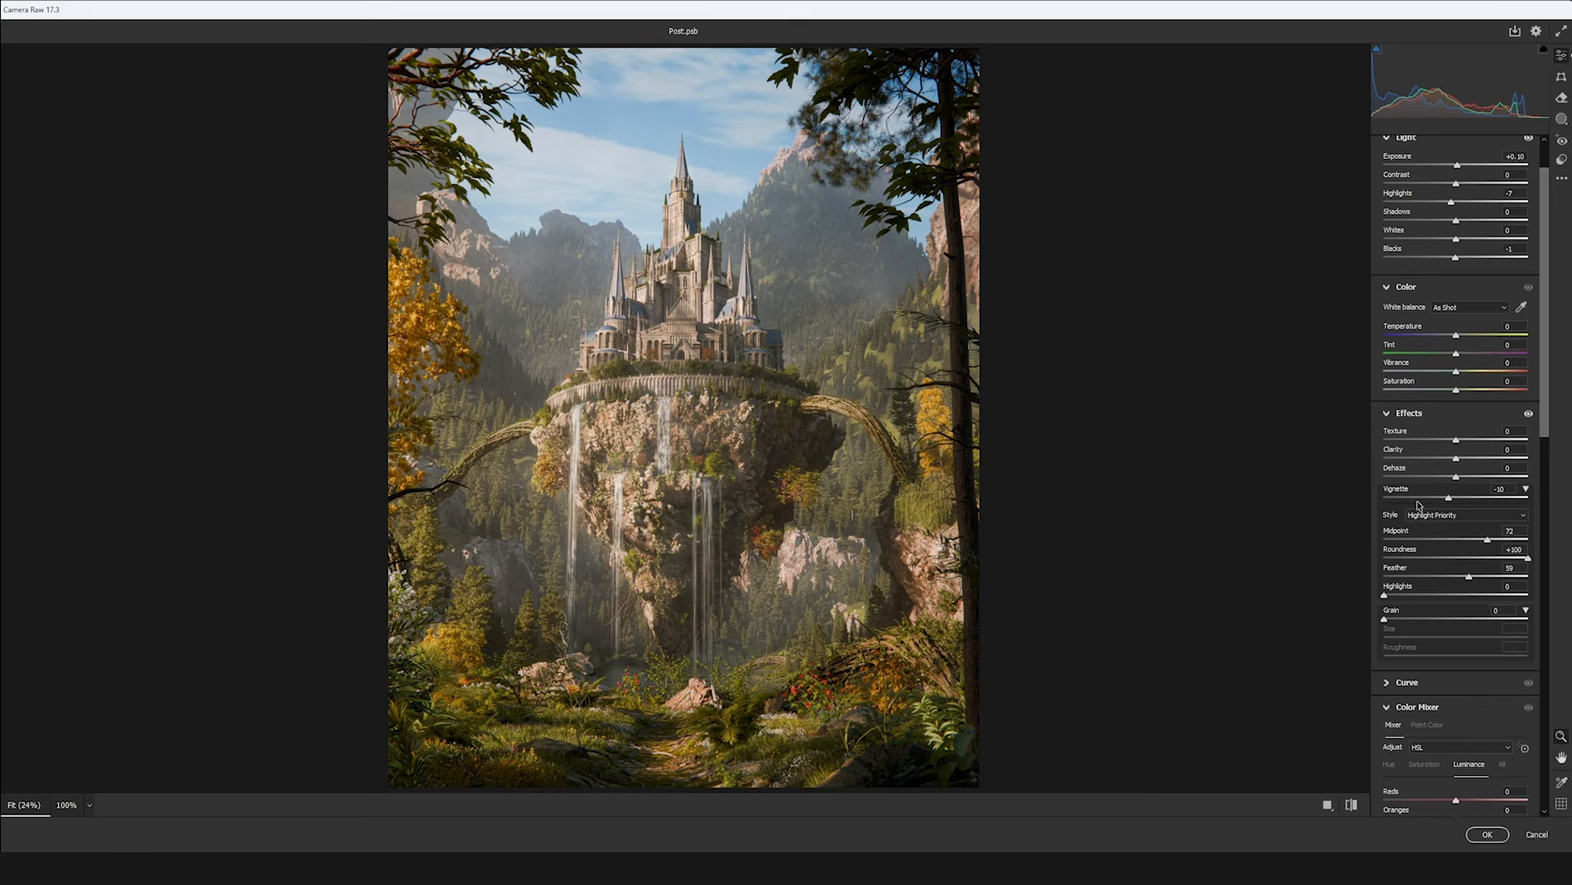
pyautogui.click(1529, 414)
pyautogui.click(1529, 414)
pyautogui.click(1530, 414)
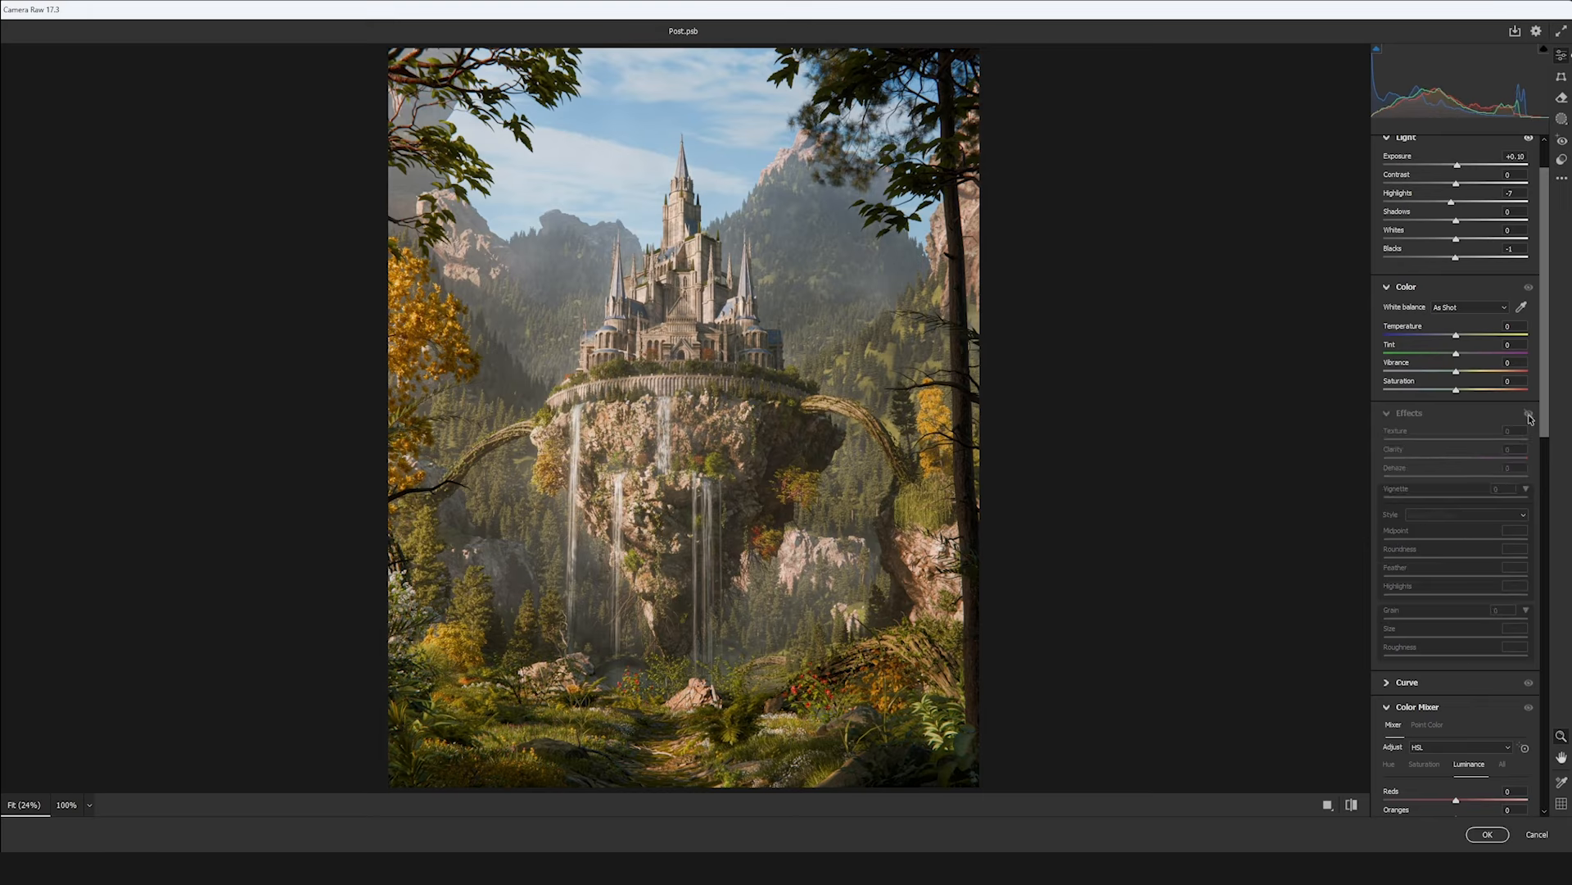
pyautogui.click(1529, 414)
# - Compare the Camera Raw result with the Light adjustments off and on
pyautogui.scroll(1, 1529, 418)
pyautogui.click(1530, 198)
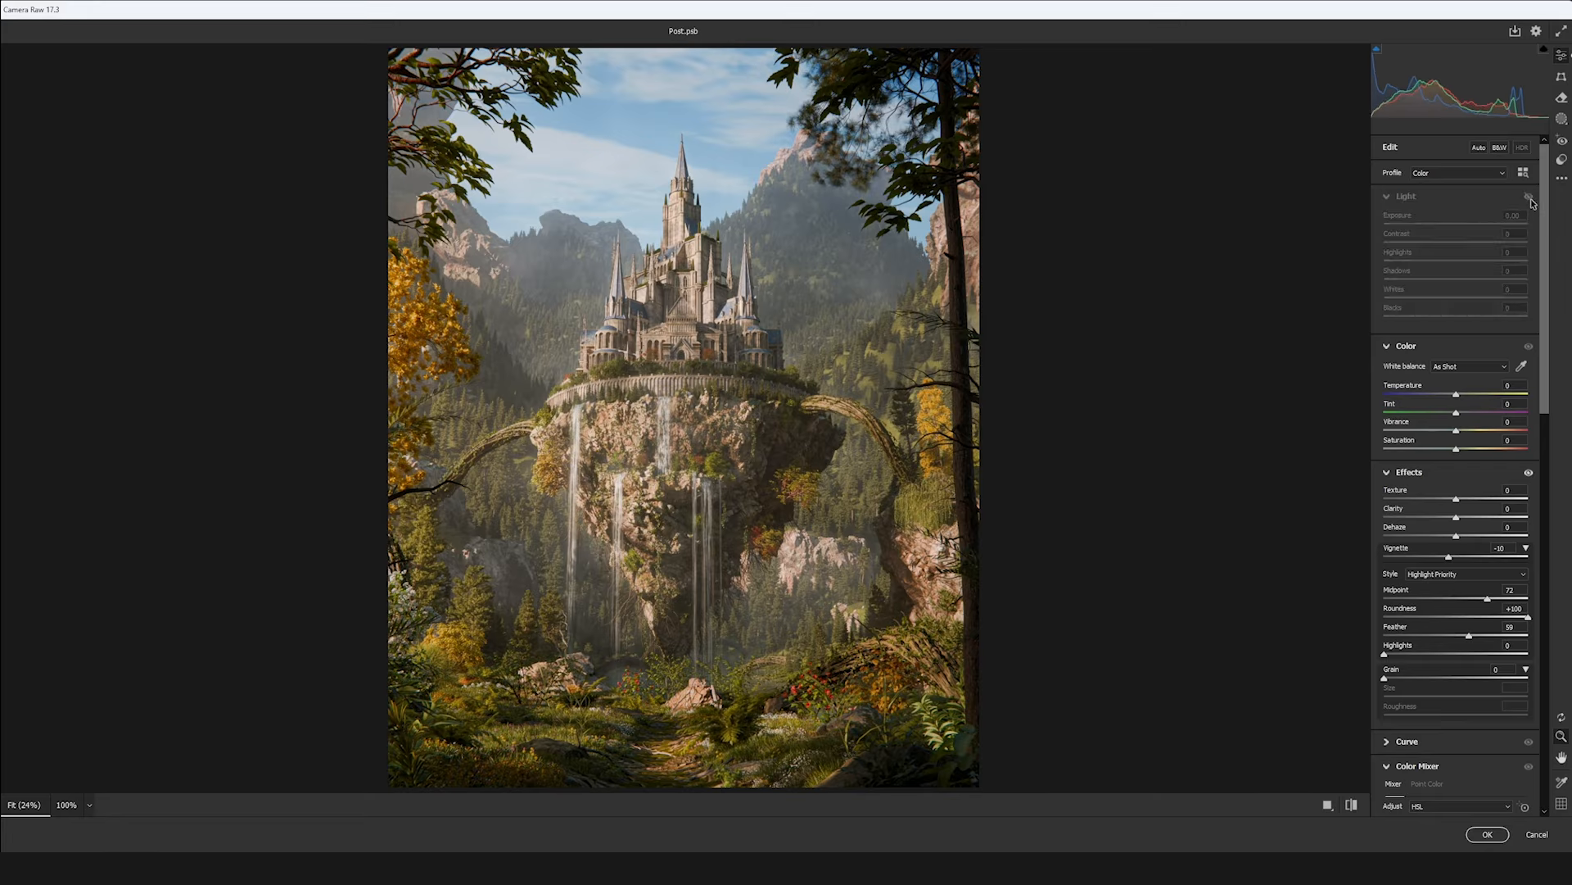
pyautogui.click(1530, 199)
pyautogui.click(1530, 199)
pyautogui.click(1530, 198)
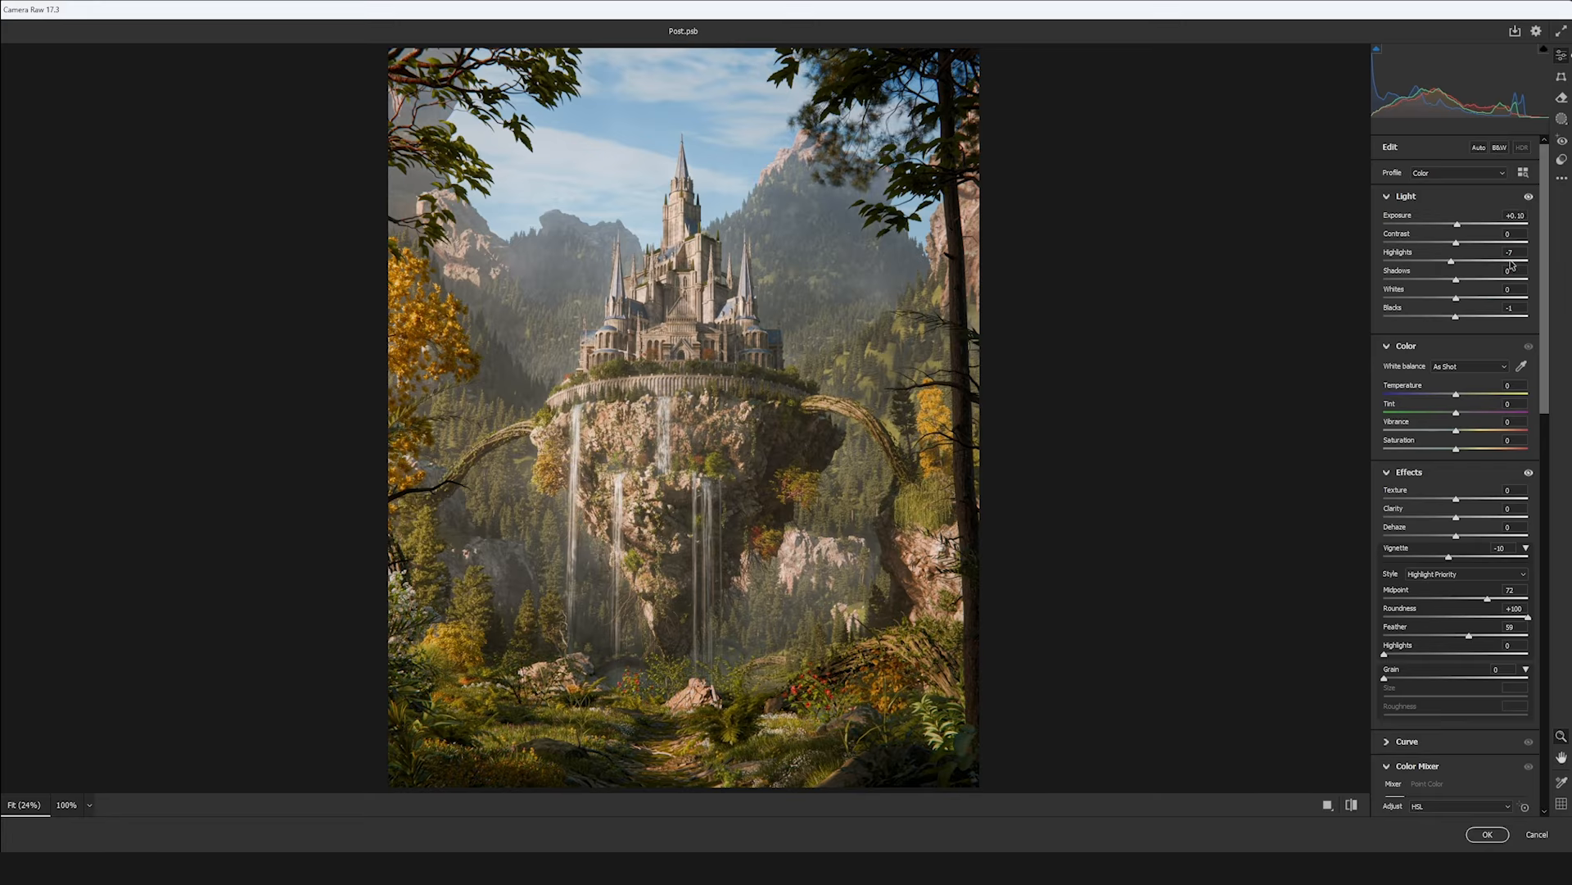
# - Review the remaining Camera Raw sections, including Color Mixer, Color Grading, Detail and Optics, and close the filter without applying changes
pyautogui.scroll(-9, 1434, 525)
pyautogui.scroll(-3, 1434, 525)
pyautogui.scroll(2, 1440, 295)
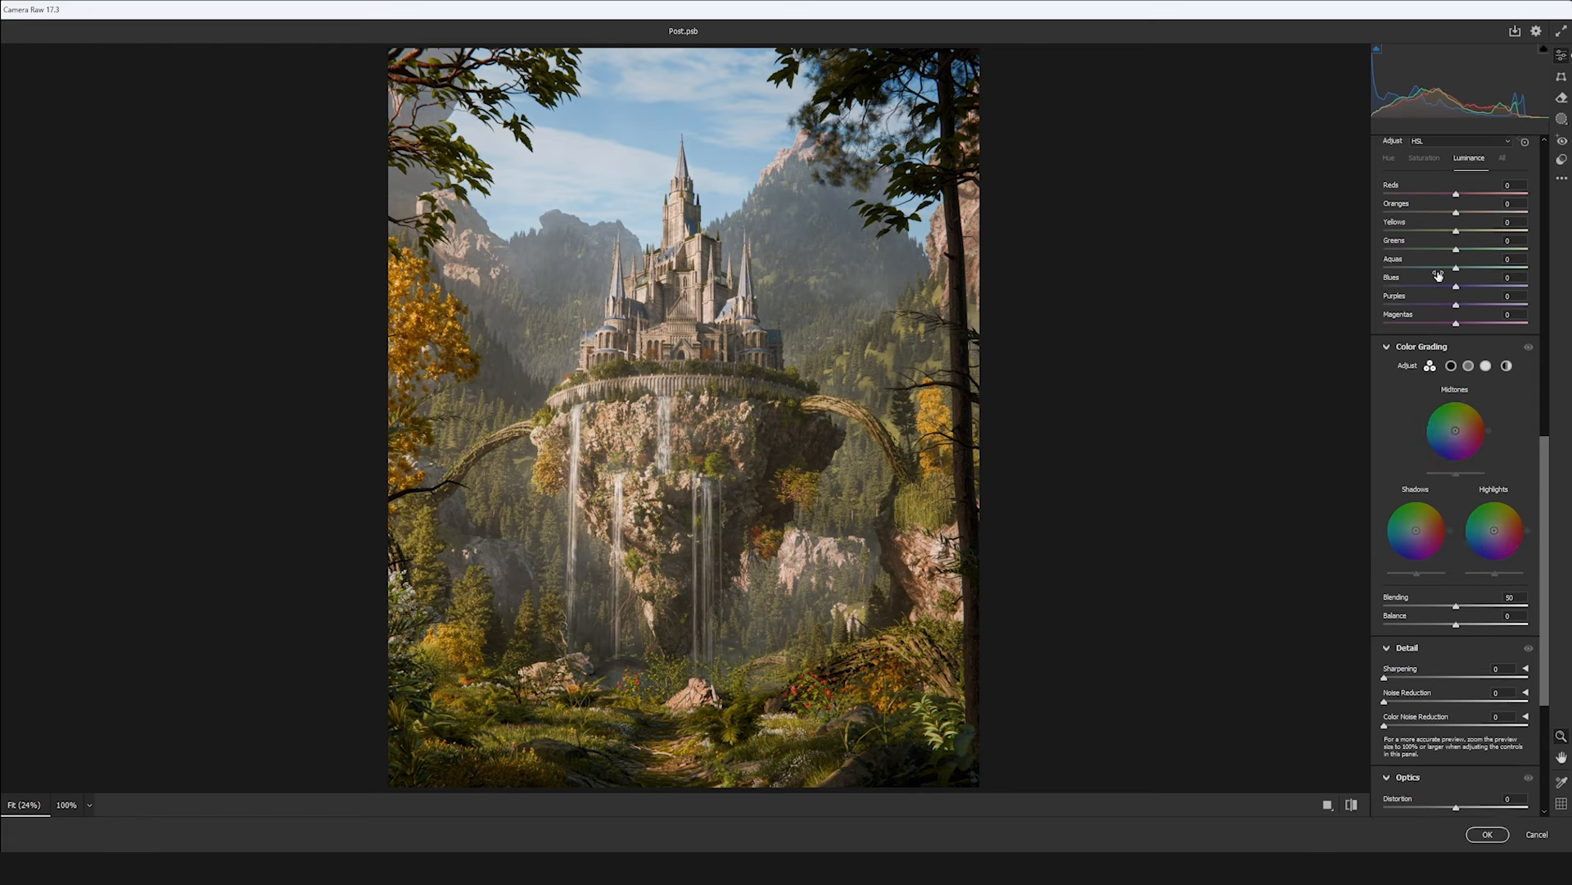
pyautogui.scroll(-7, 1493, 430)
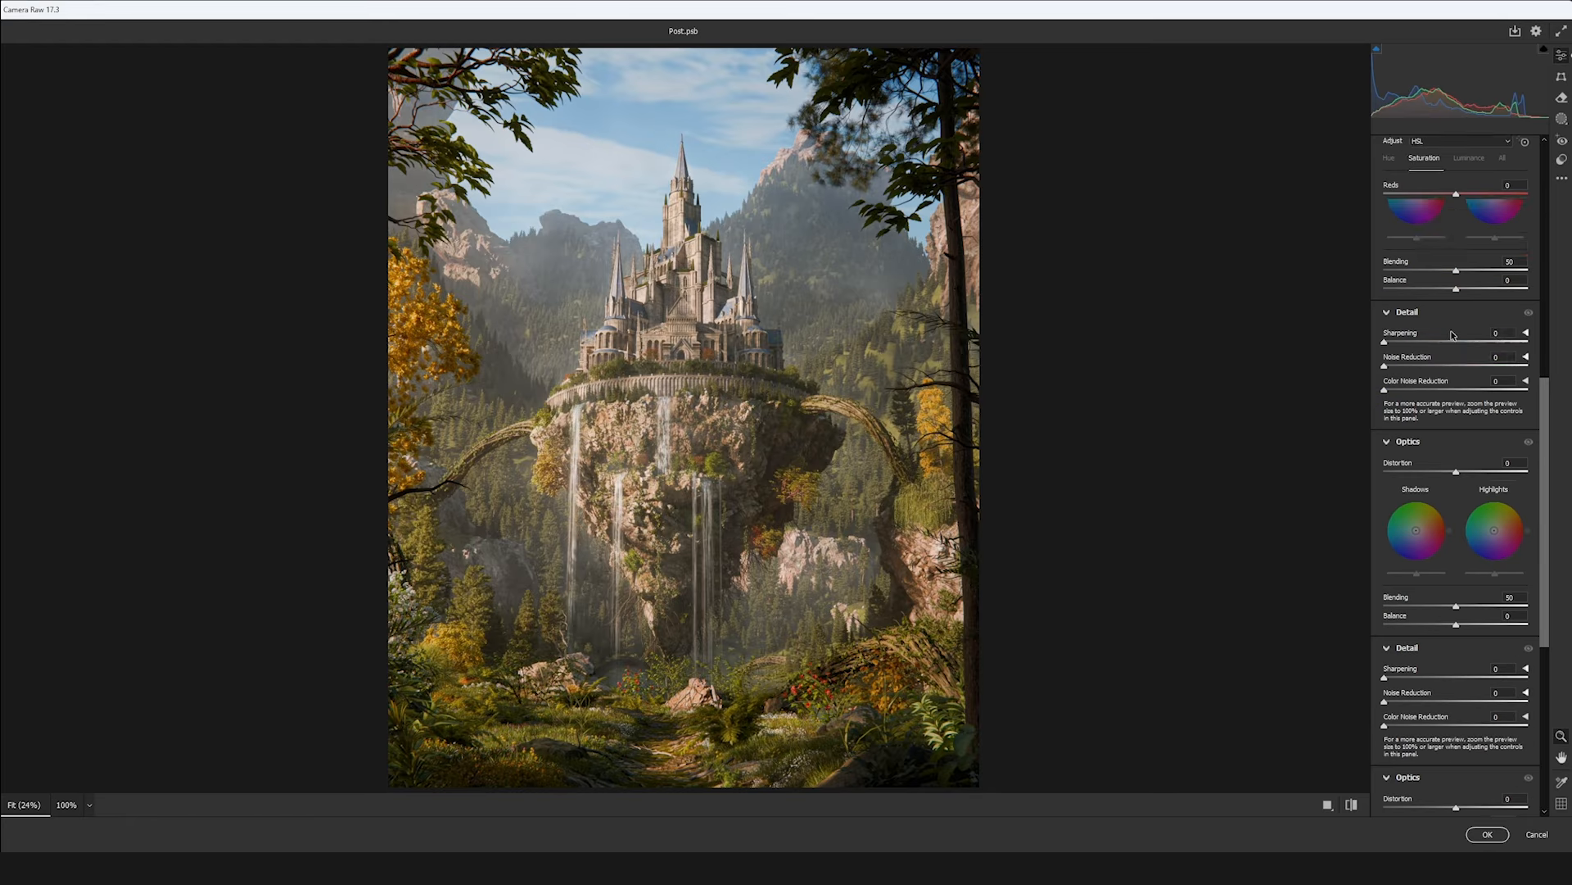
pyautogui.scroll(15, 1493, 431)
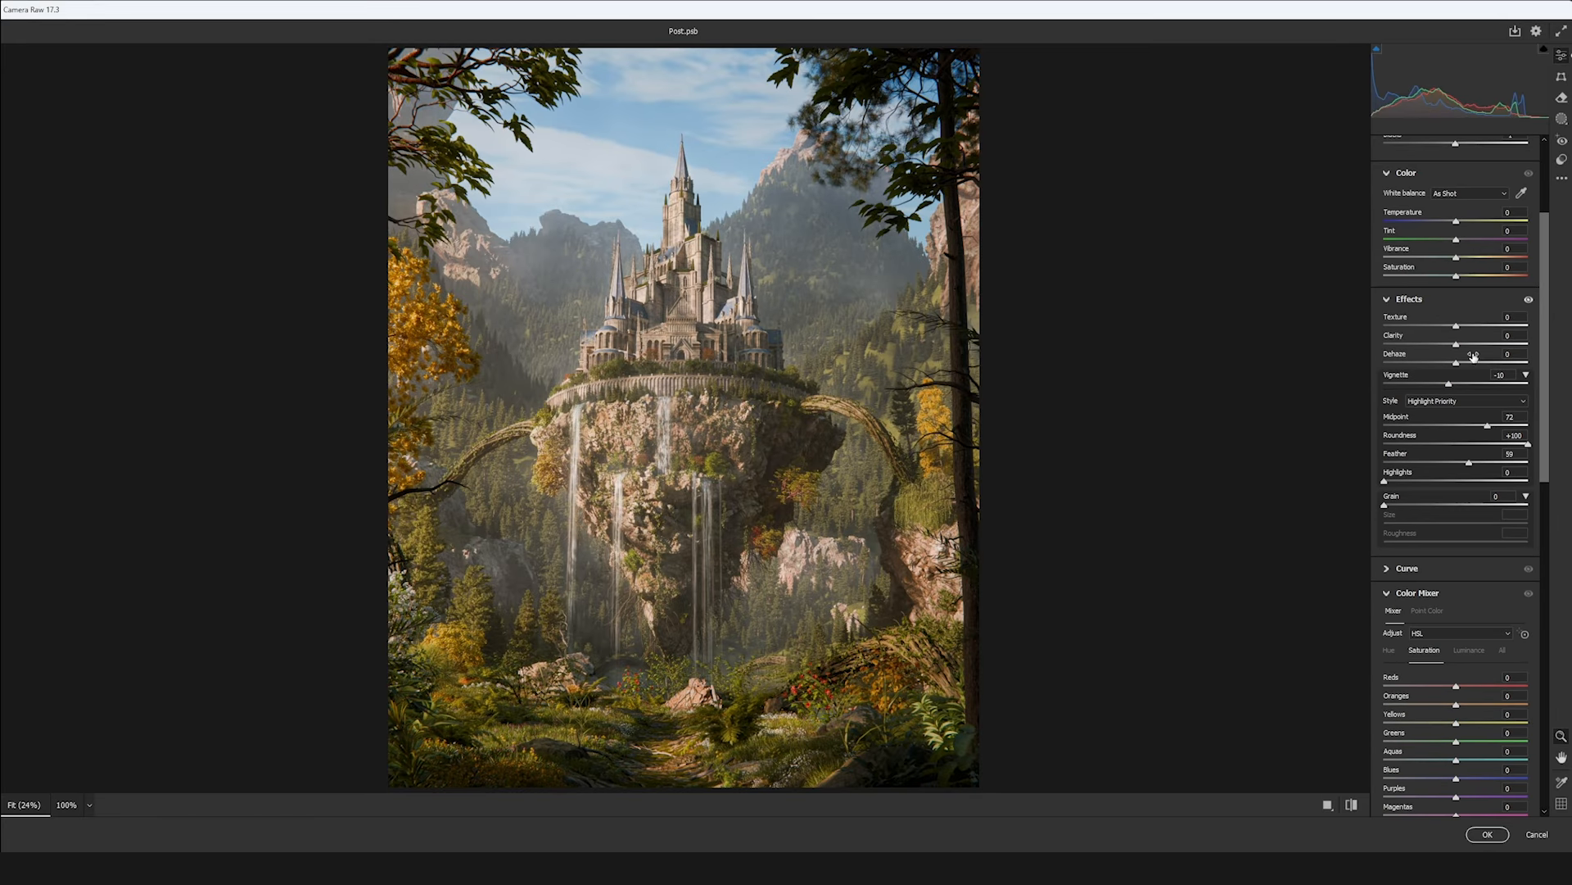
pyautogui.click(1537, 833)
pyautogui.click(1095, 343)
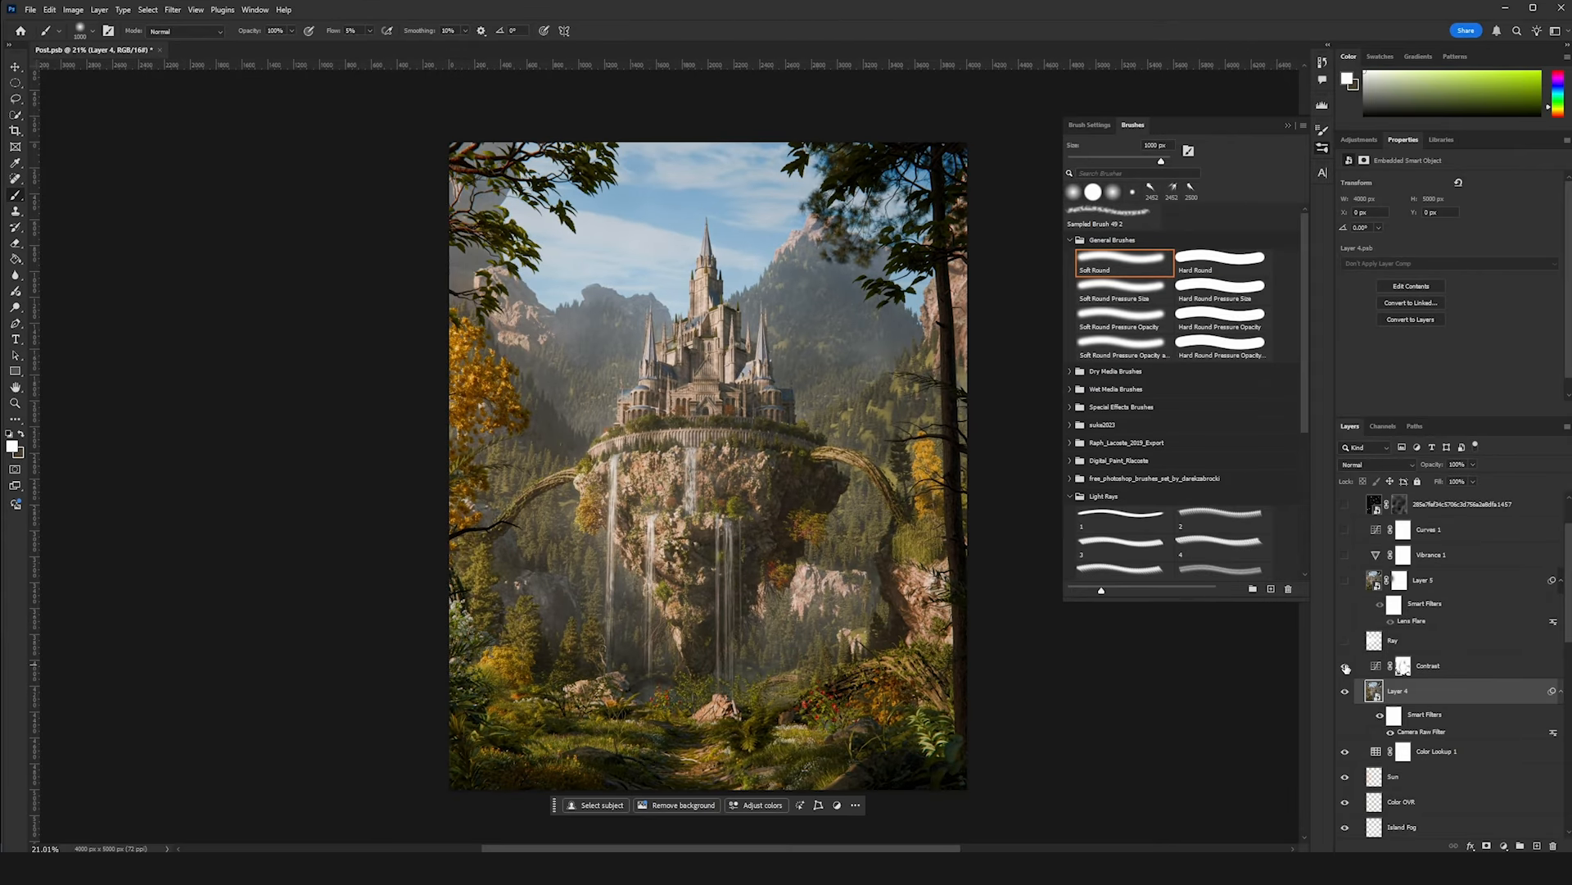
# - Select the Contrast curves layer's mask and compare the image with the layer hidden and shown, leaving it hidden
pyautogui.click(1405, 667)
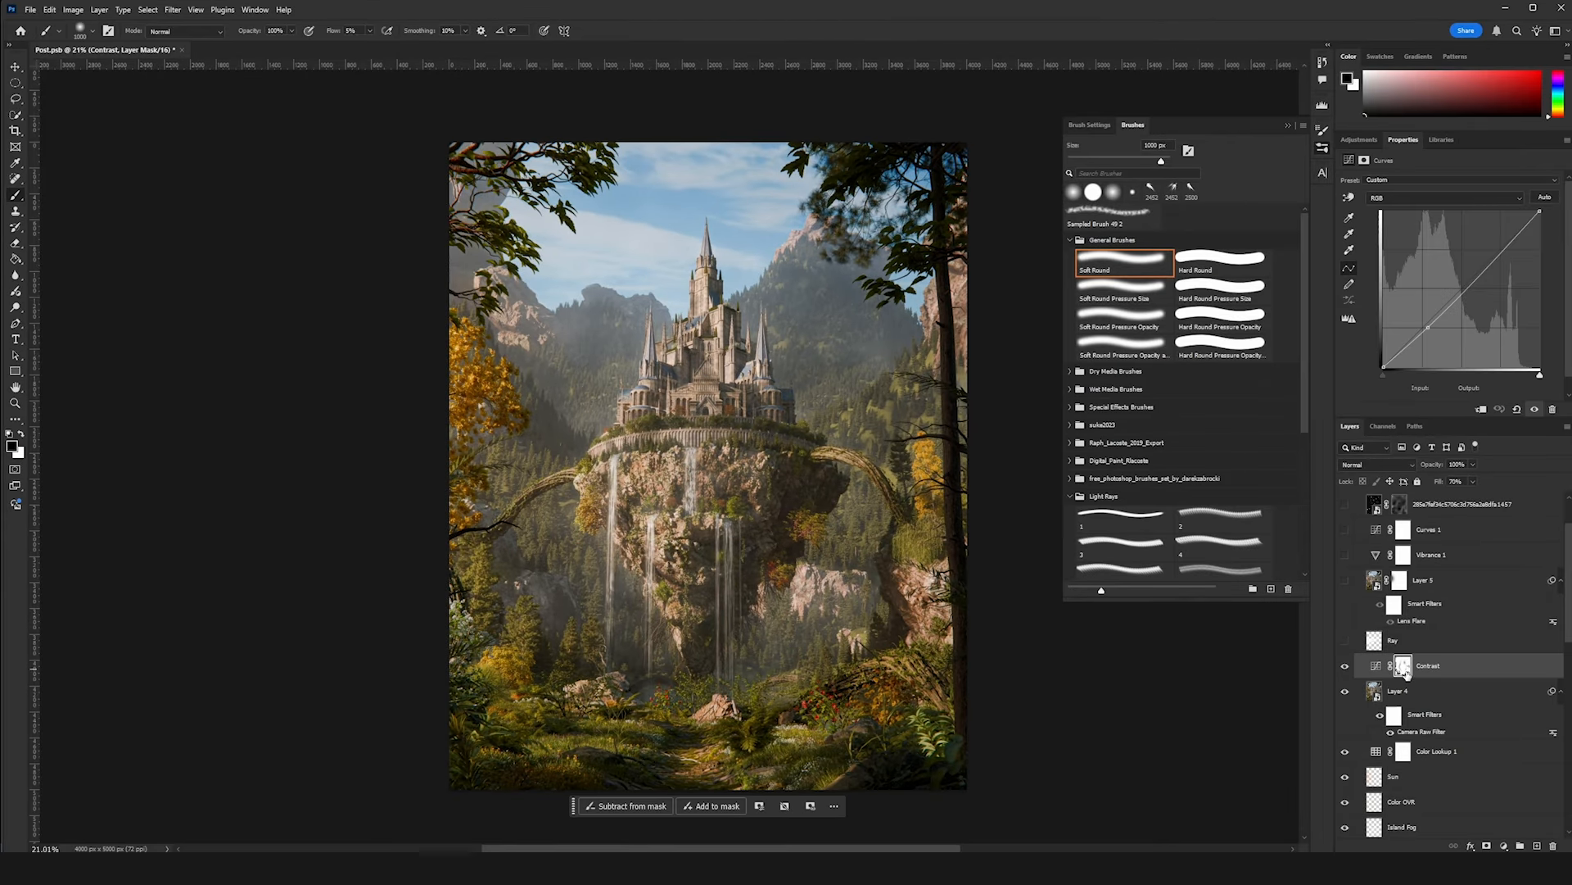
pyautogui.click(1344, 666)
pyautogui.click(1344, 666)
pyautogui.click(1345, 668)
pyautogui.click(1345, 669)
pyautogui.scroll(-10, 1453, 642)
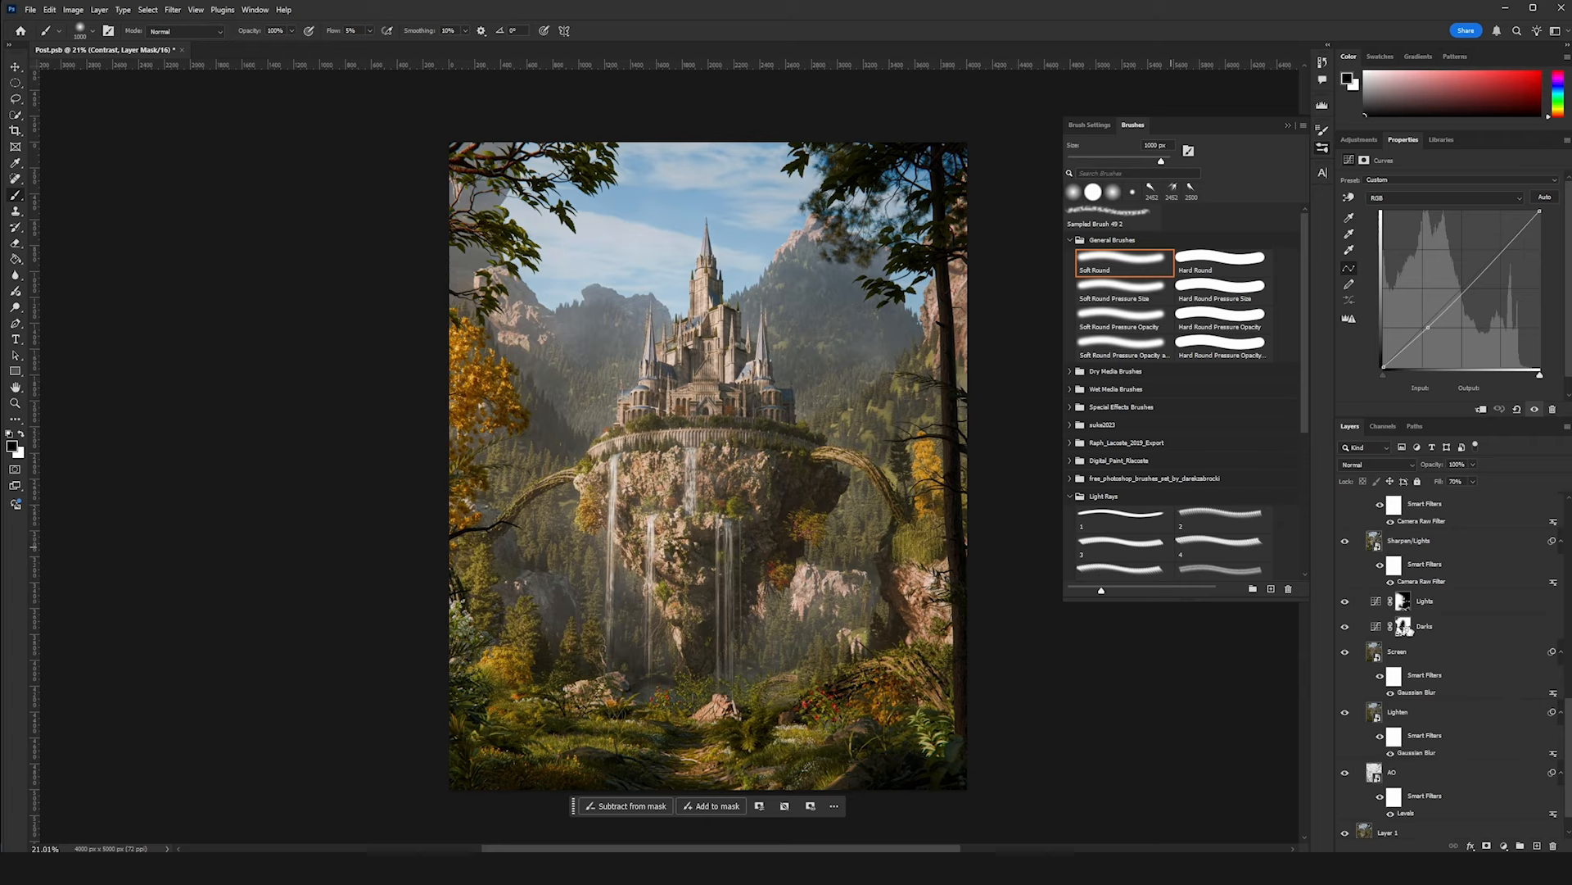
pyautogui.scroll(10, 1408, 631)
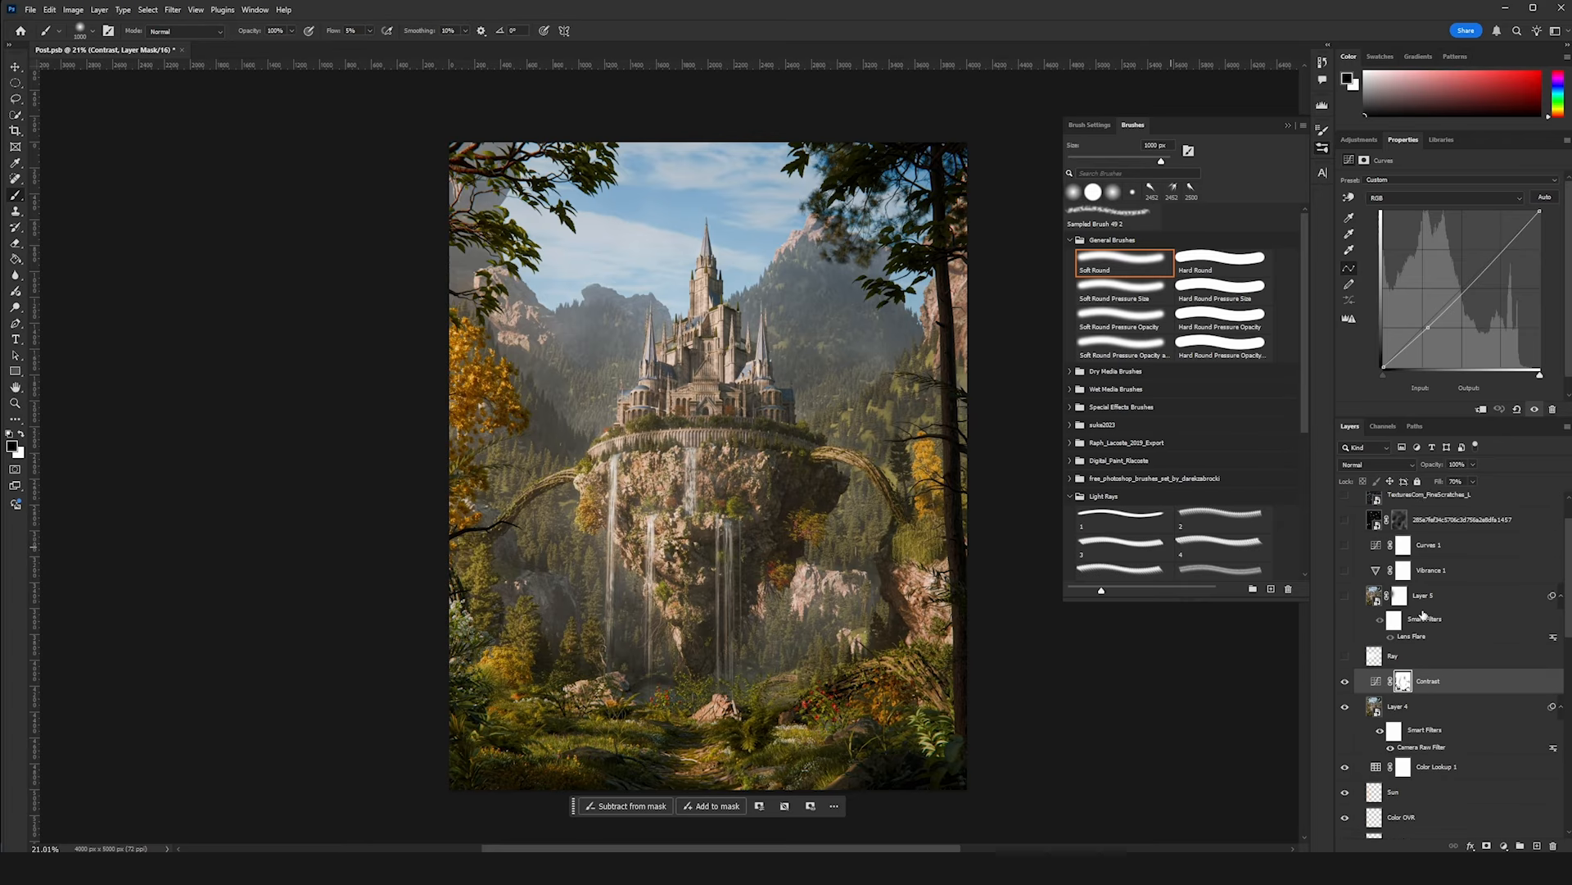
pyautogui.click(1343, 683)
pyautogui.click(1343, 683)
pyautogui.click(1343, 684)
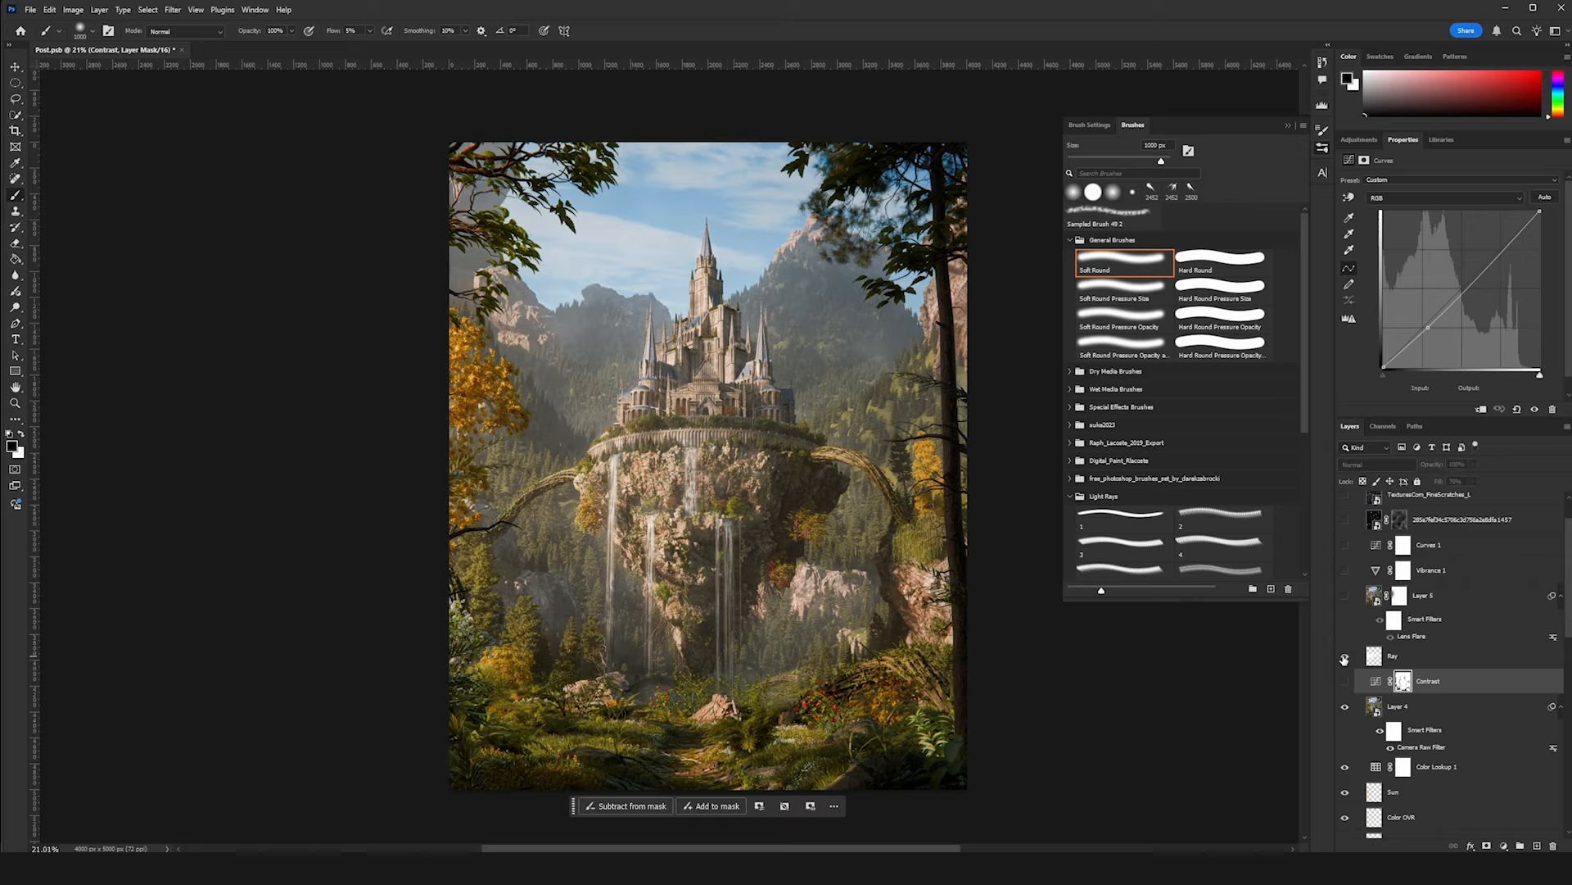
# - Select the Ray layer and make it visible, trying its Fill at 100% and undoing that change
pyautogui.click(1429, 659)
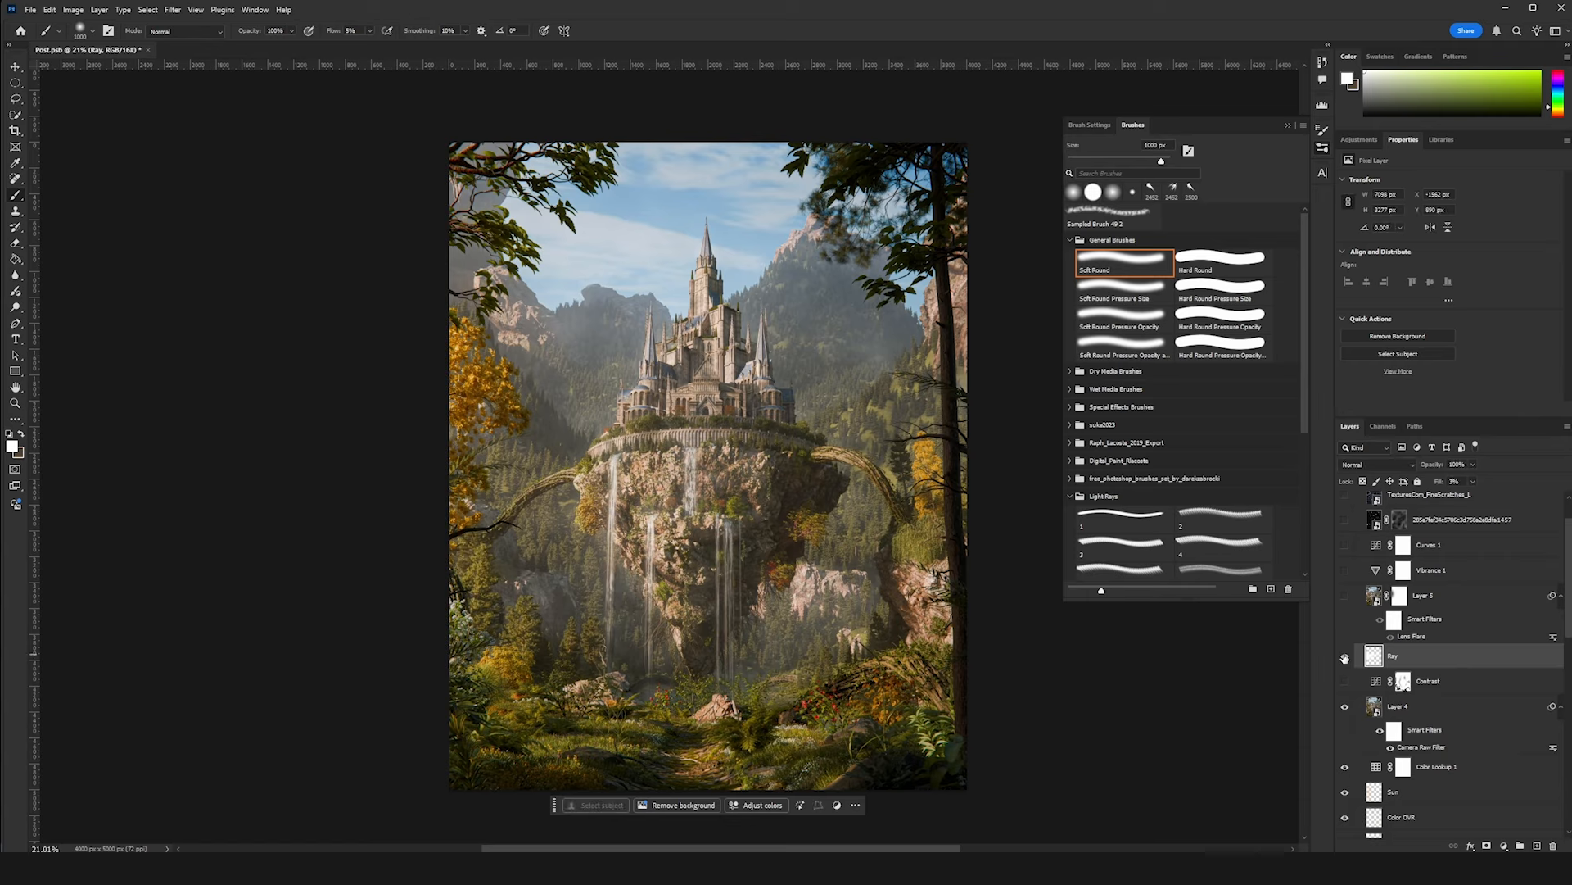
pyautogui.click(1344, 658)
pyautogui.click(1472, 482)
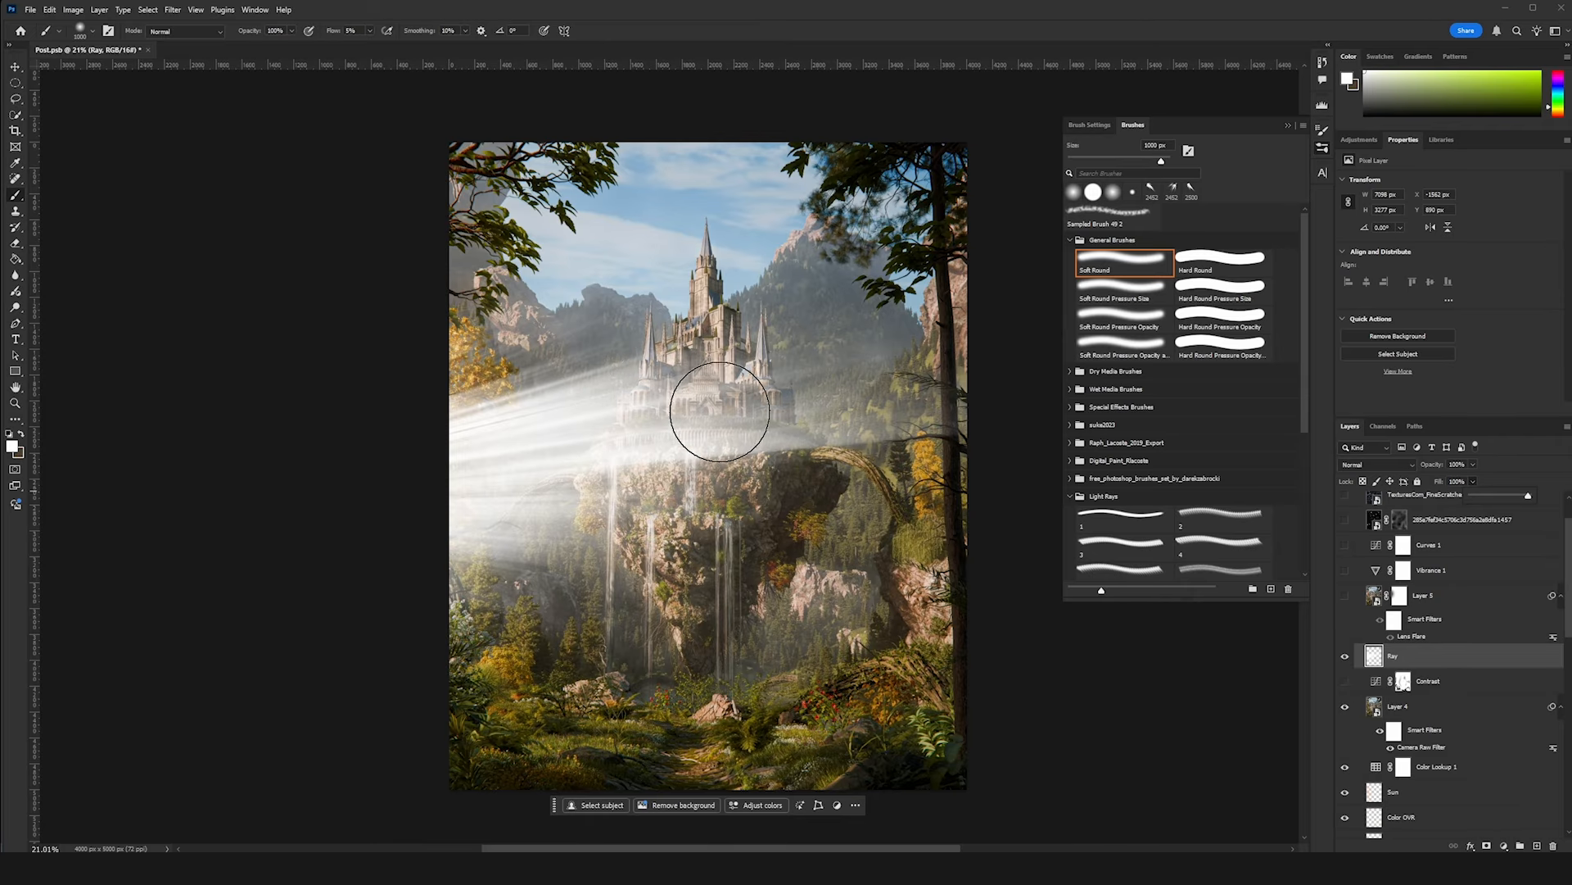
pyautogui.hotkey('ctrl', 'z')
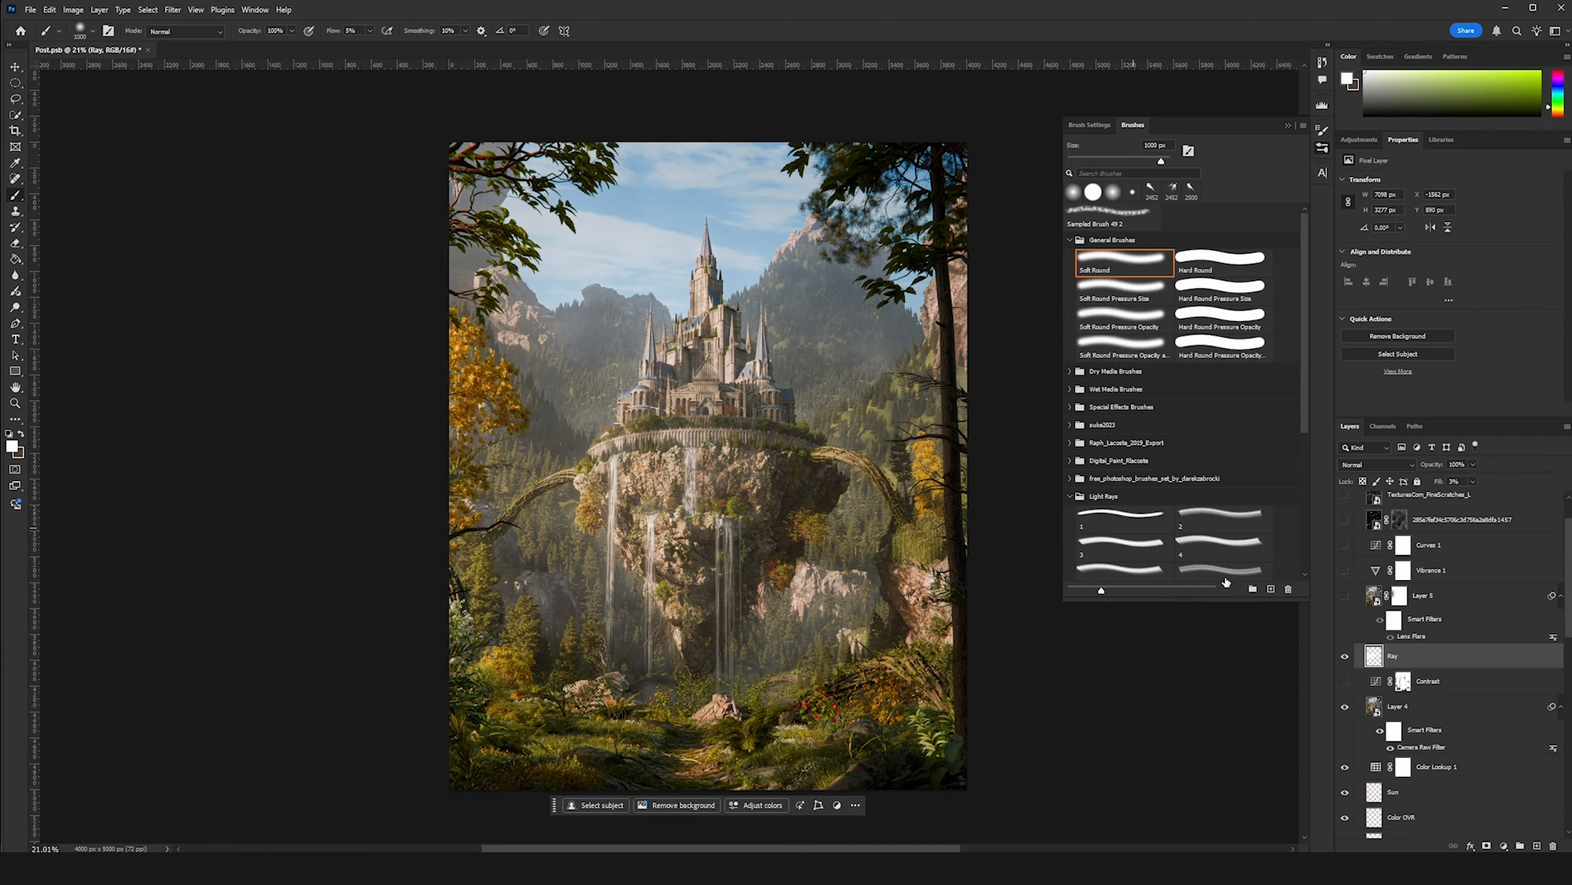
# - Make Layer 5 visible, select its layer mask and raise the layer's Fill to 100%
pyautogui.click(1344, 595)
pyautogui.click(1401, 598)
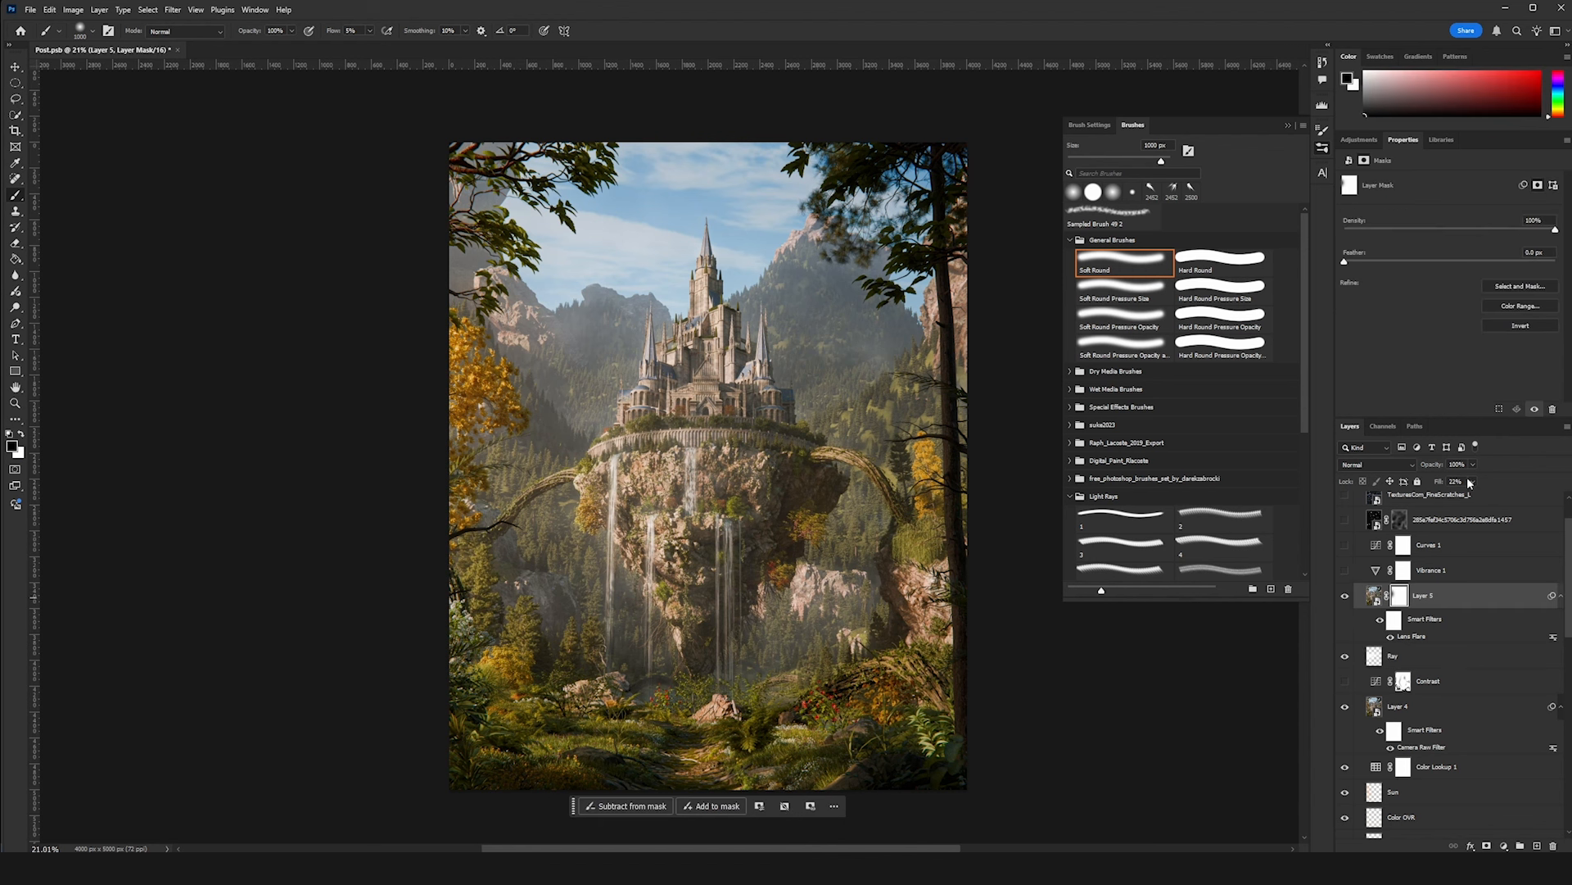
pyautogui.click(1474, 483)
pyautogui.moveTo(1474, 496); pyautogui.dragTo(1491, 498)
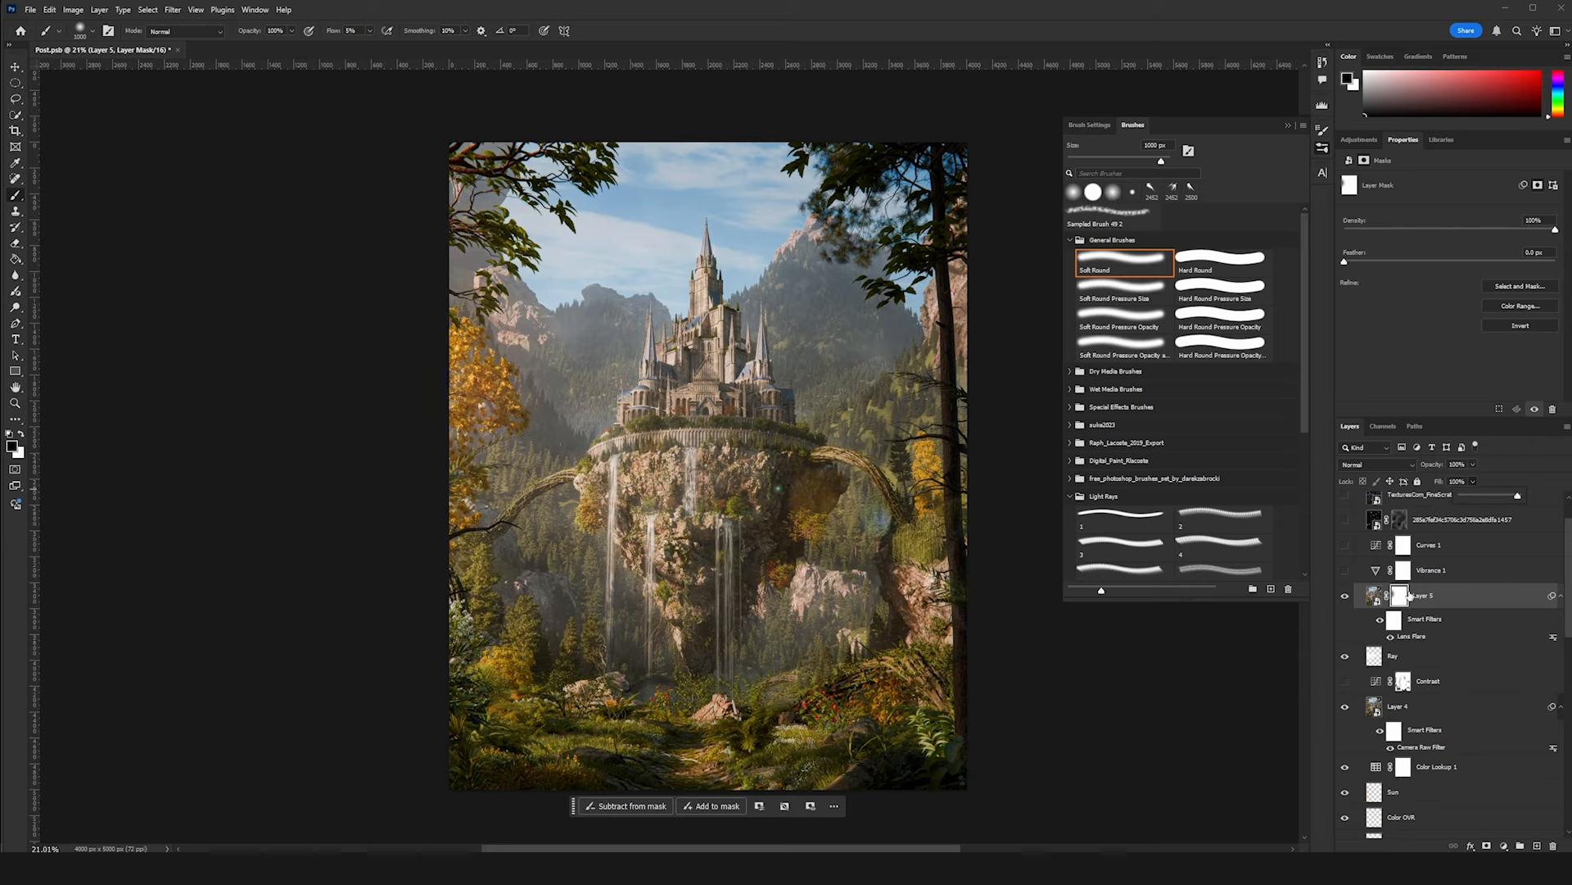
# - Disable Layer 5's mask and reopen its Lens Flare filter, placing the flare center at the image's left edge
pyautogui.rightClick(1410, 597)
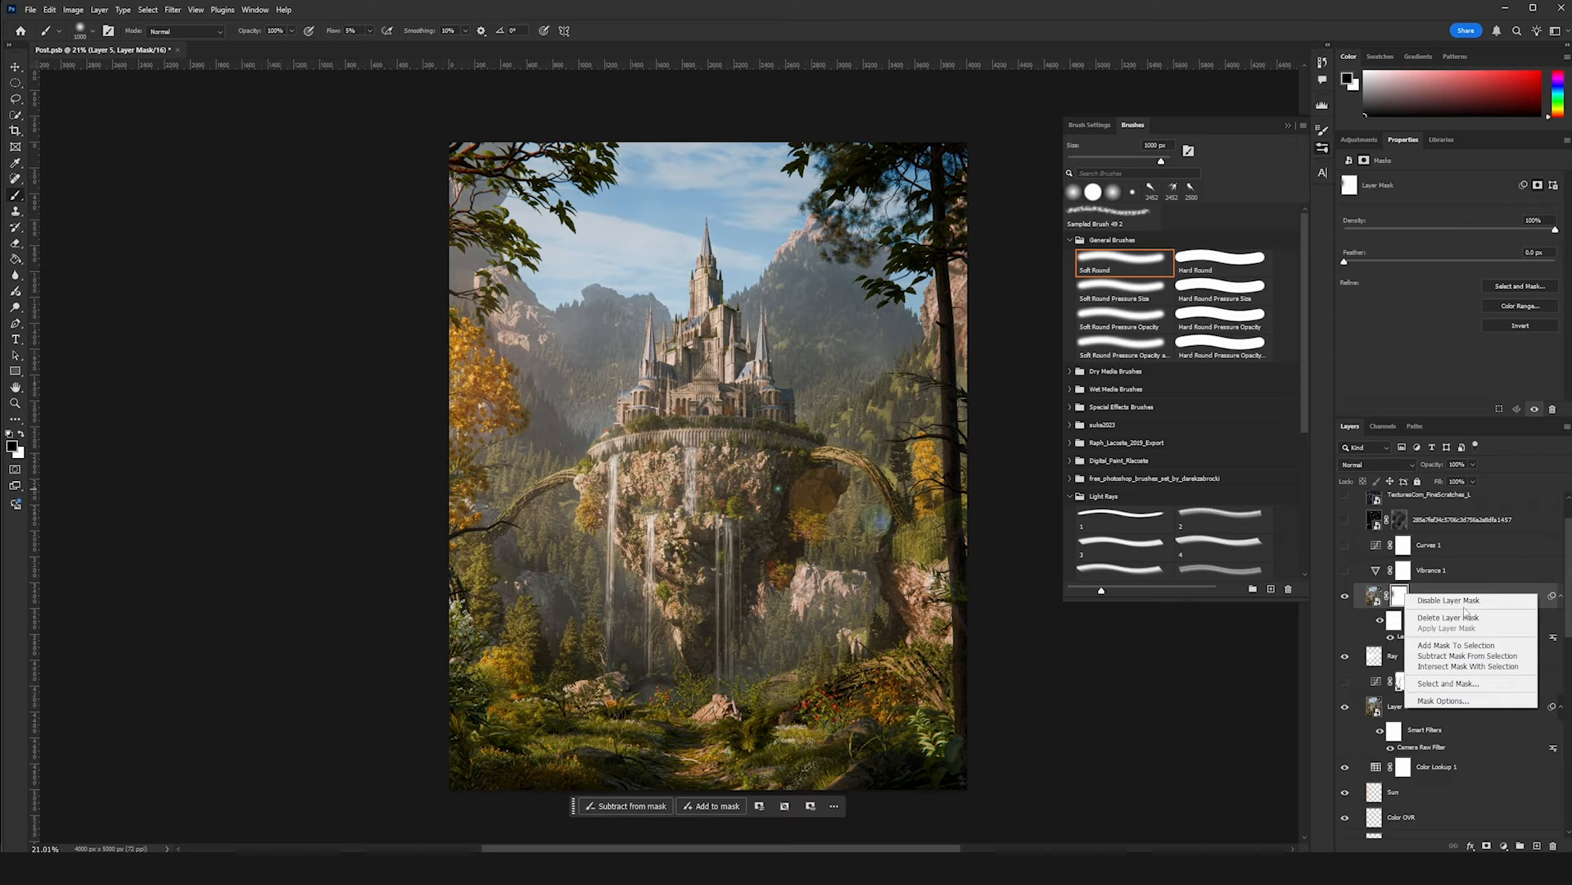
pyautogui.click(1457, 601)
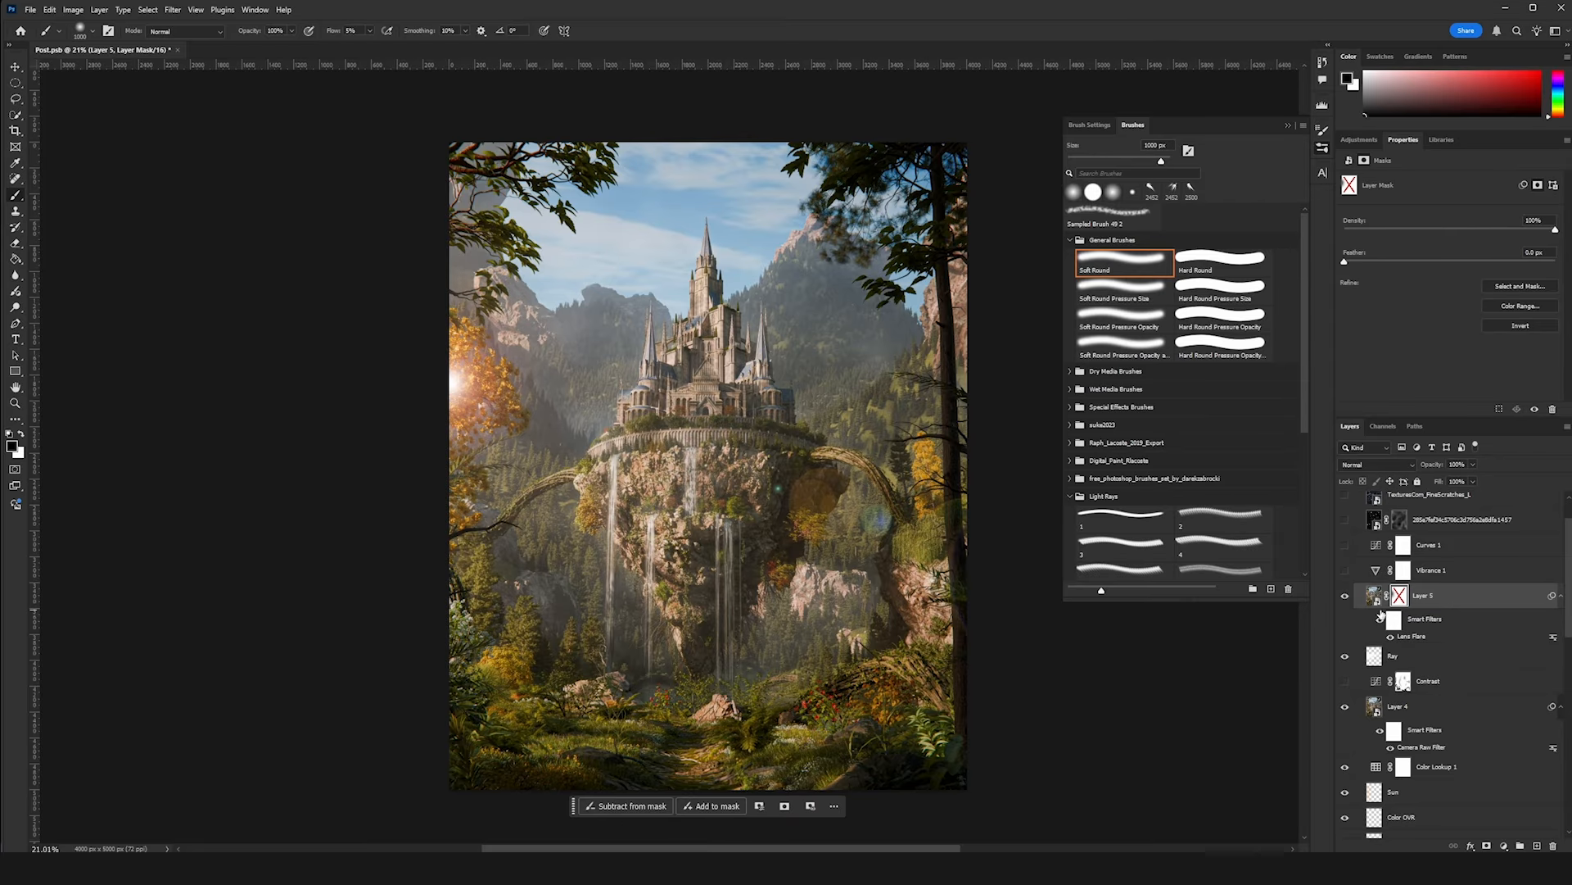
pyautogui.doubleClick(1415, 636)
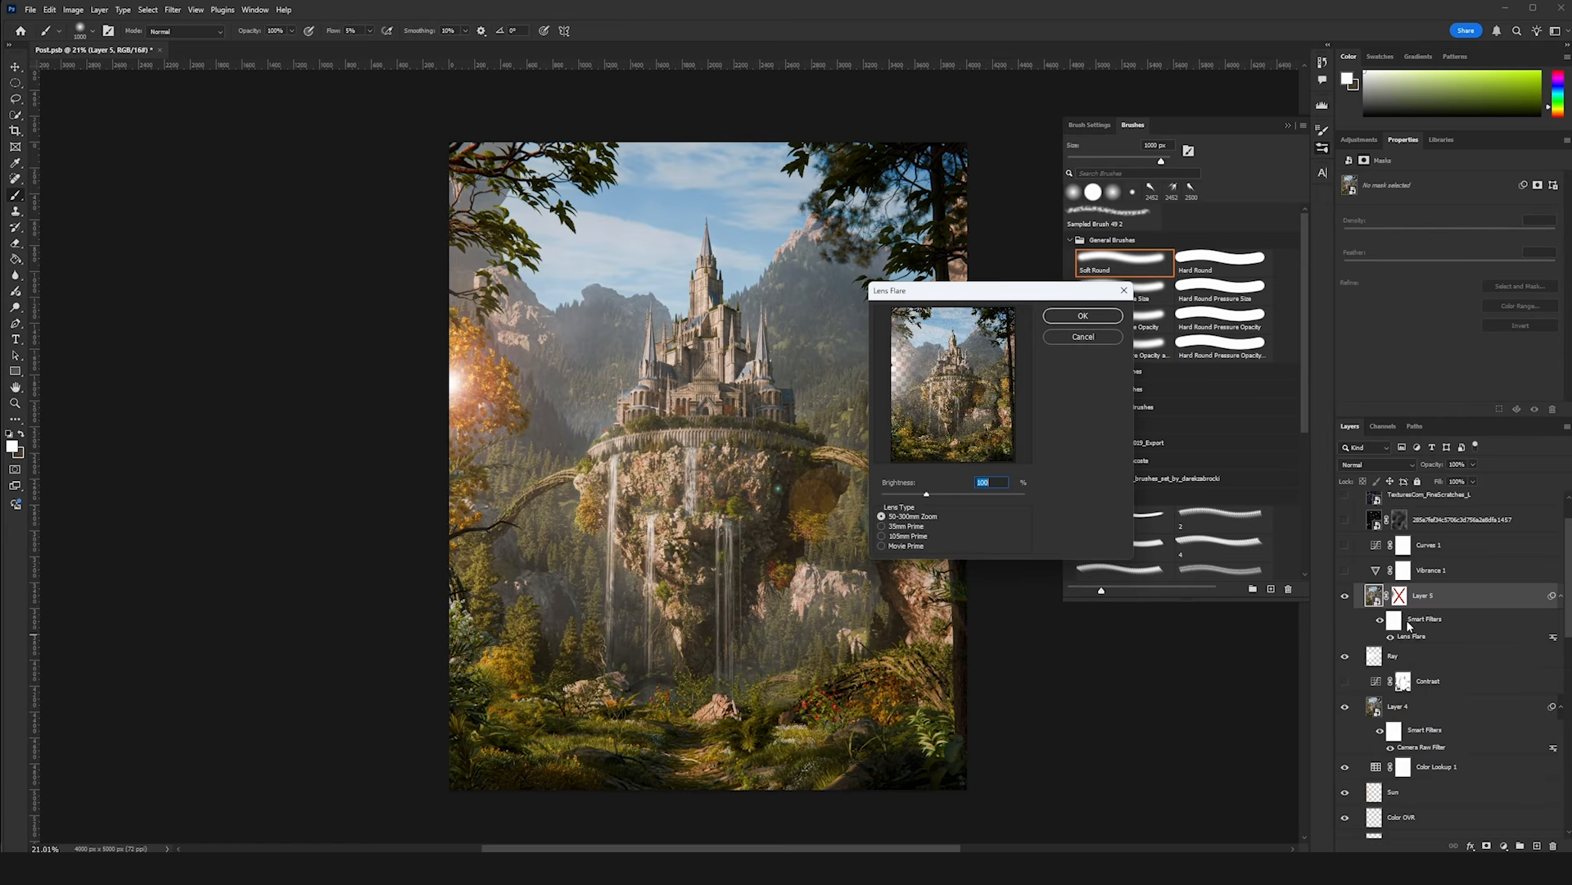
pyautogui.moveTo(891, 371)
pyautogui.mouseDown()
pyautogui.moveTo(901, 410)
pyautogui.moveTo(934, 321)
pyautogui.moveTo(1043, 419)
pyautogui.moveTo(1082, 393)
pyautogui.moveTo(1053, 321)
pyautogui.moveTo(876, 316)
pyautogui.moveTo(836, 339)
pyautogui.moveTo(840, 375)
pyautogui.moveTo(885, 379)
pyautogui.mouseUp()
pyautogui.click(891, 371)
pyautogui.click(1083, 315)
# - Re-enable Layer 5's mask and set the layer's Fill to 22%
pyautogui.keyDown('shift'); pyautogui.click(1400, 596); pyautogui.keyUp('shift')
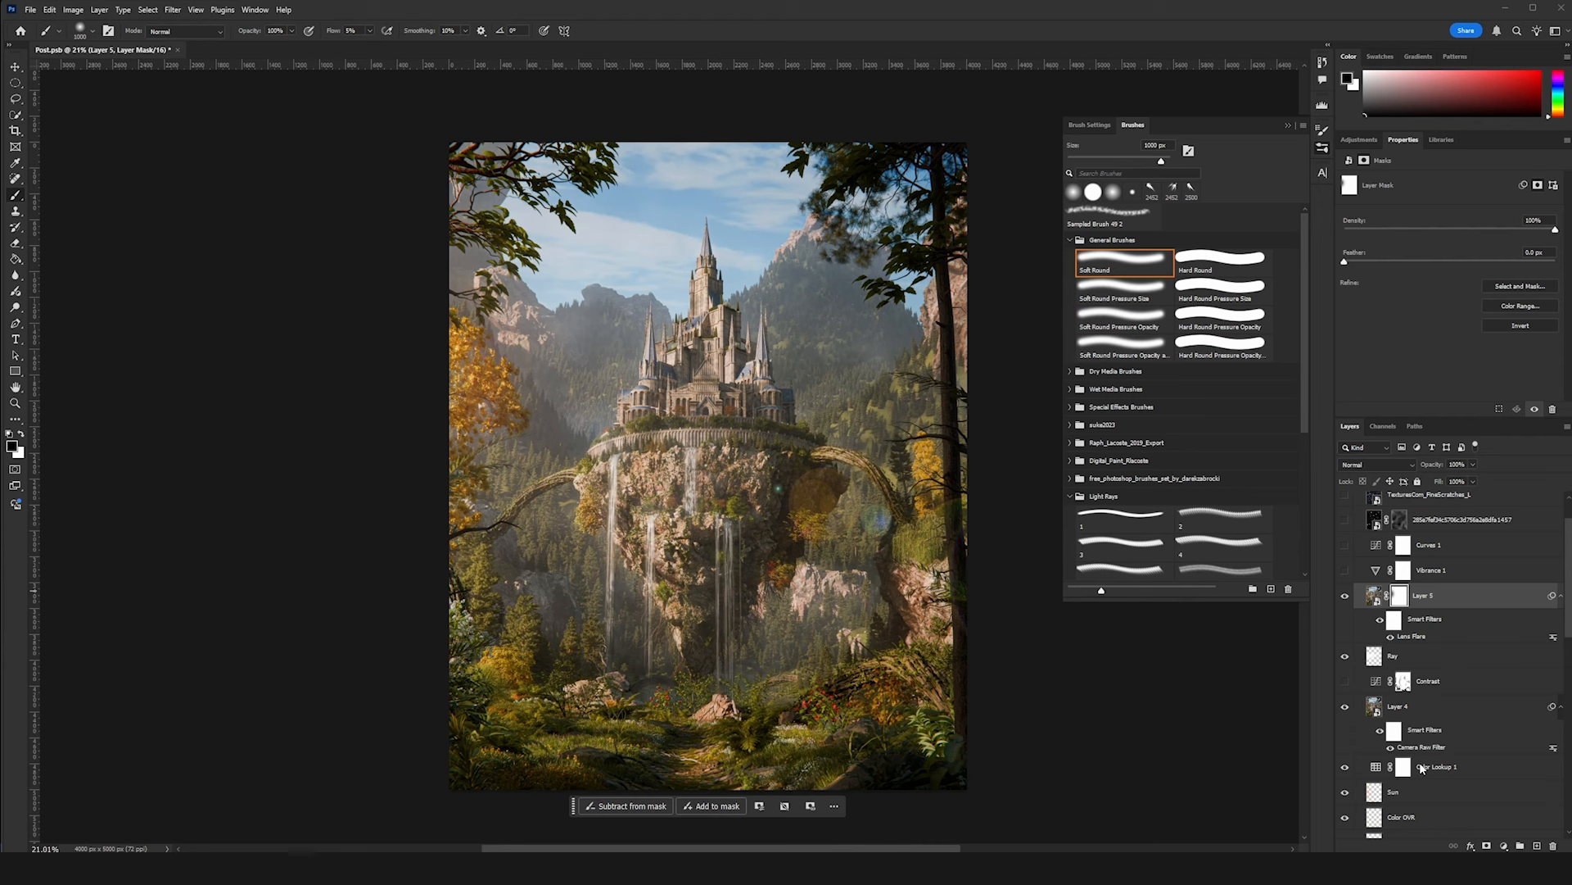
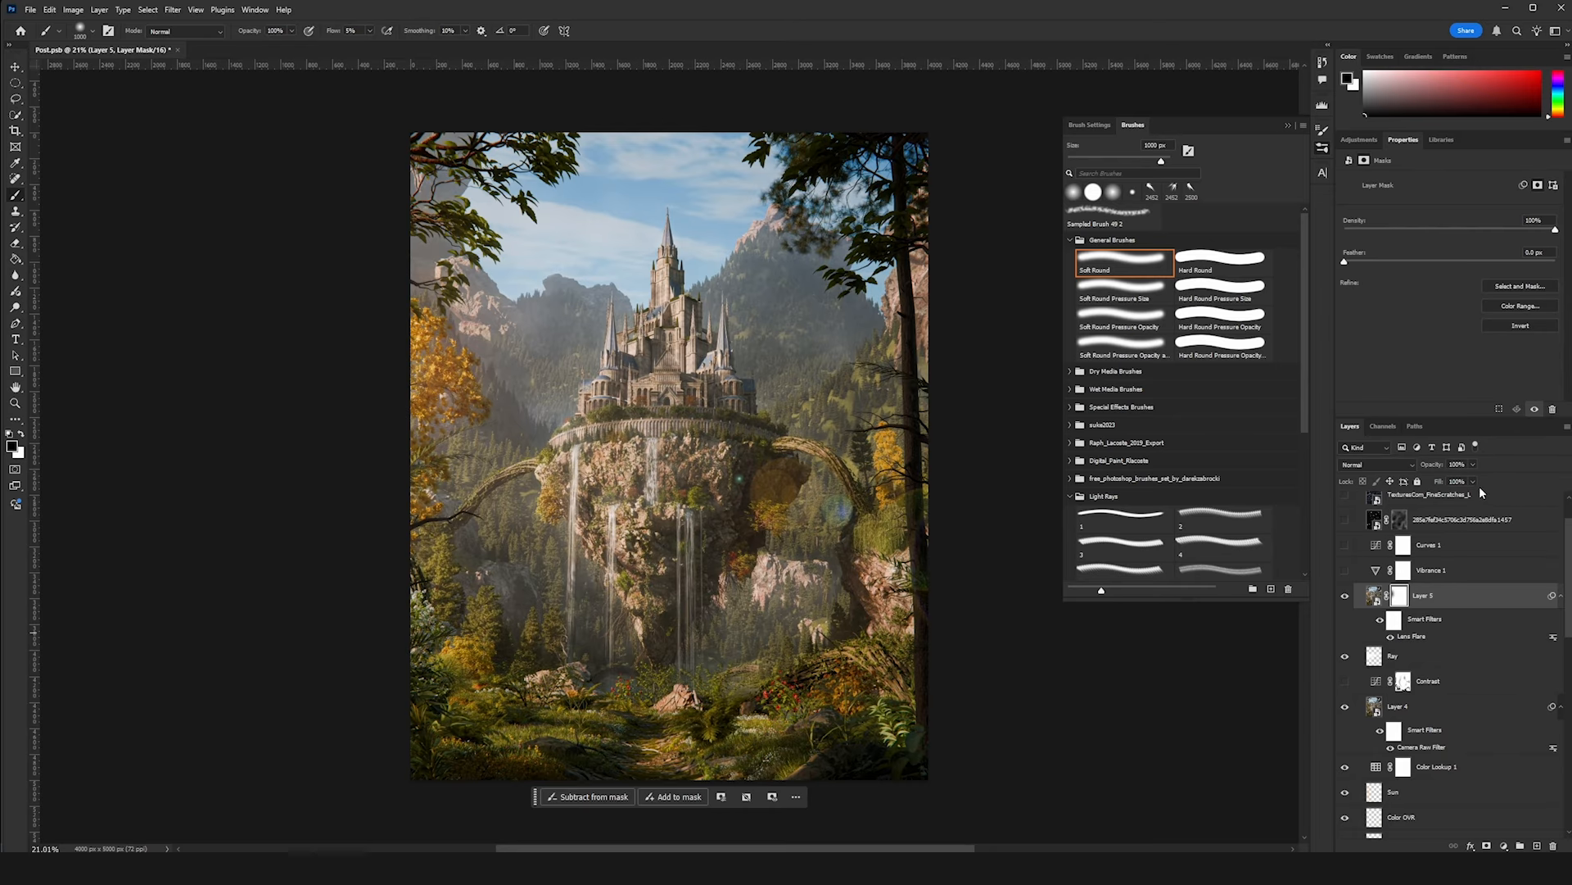
pyautogui.write('22')
pyautogui.press('Return')
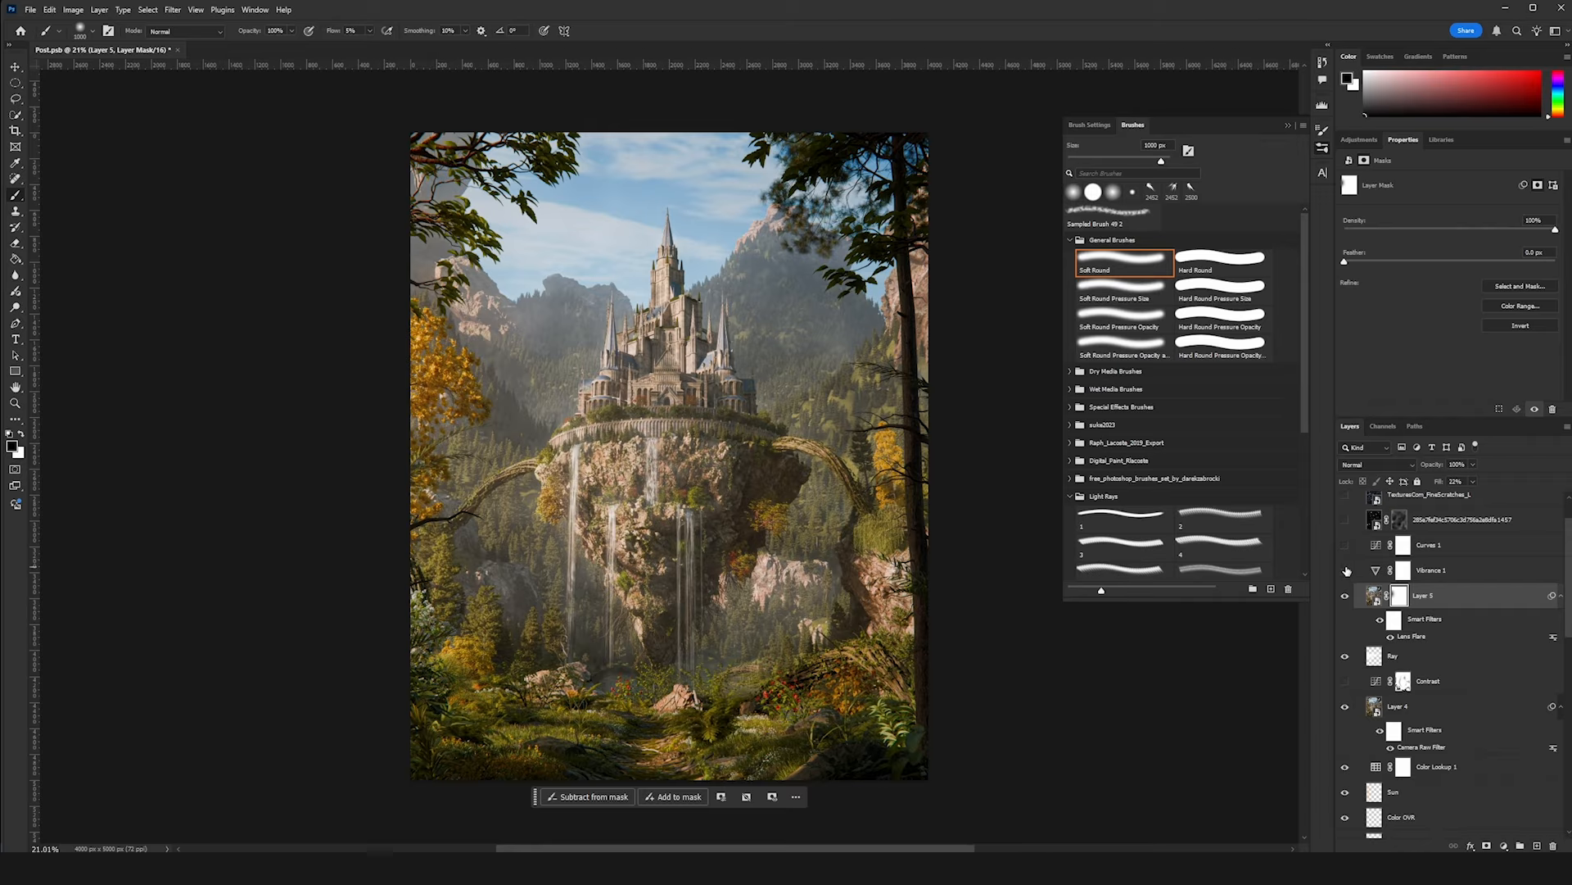
# - Show and select the Vibrance 1 and Curves 1 layers, and examine the black end of the Curves 1 curve
pyautogui.click(1425, 571)
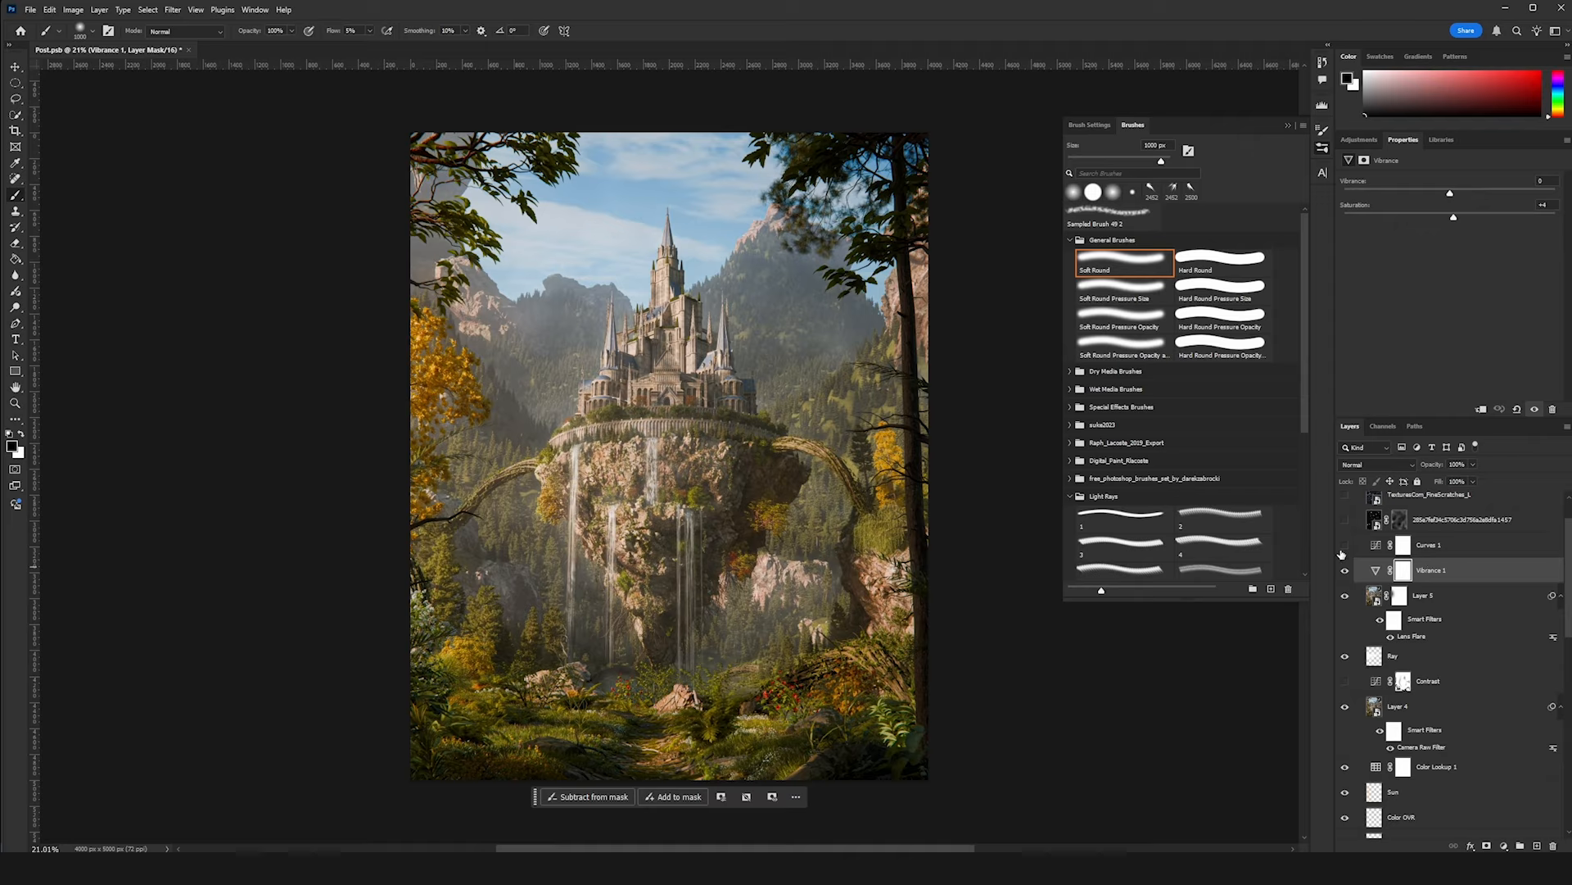
pyautogui.click(1403, 545)
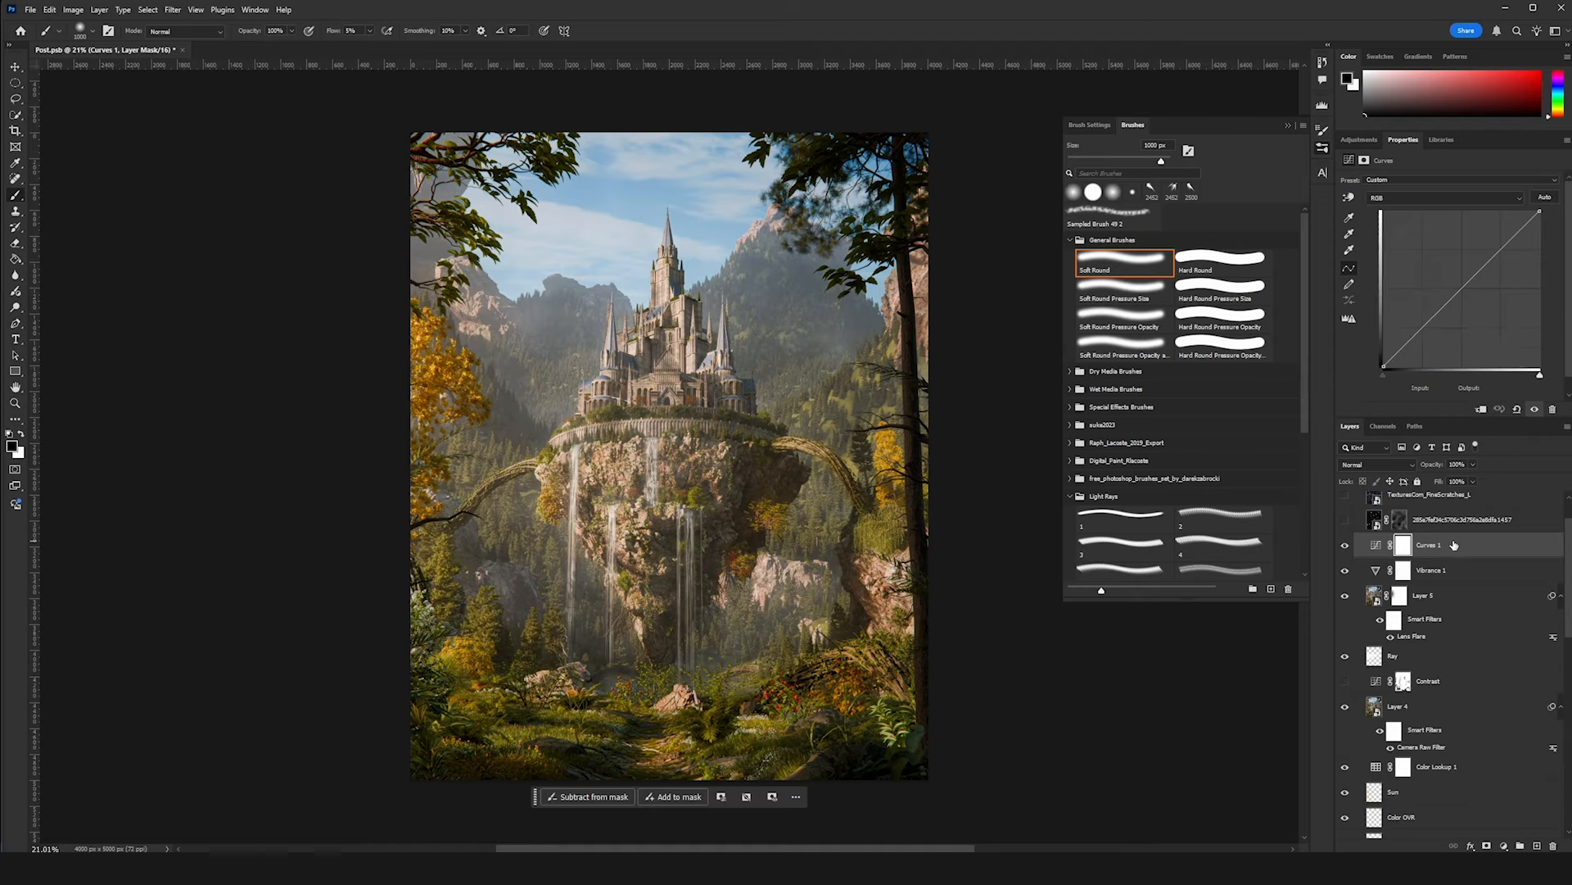
pyautogui.scroll(-1, 1385, 376)
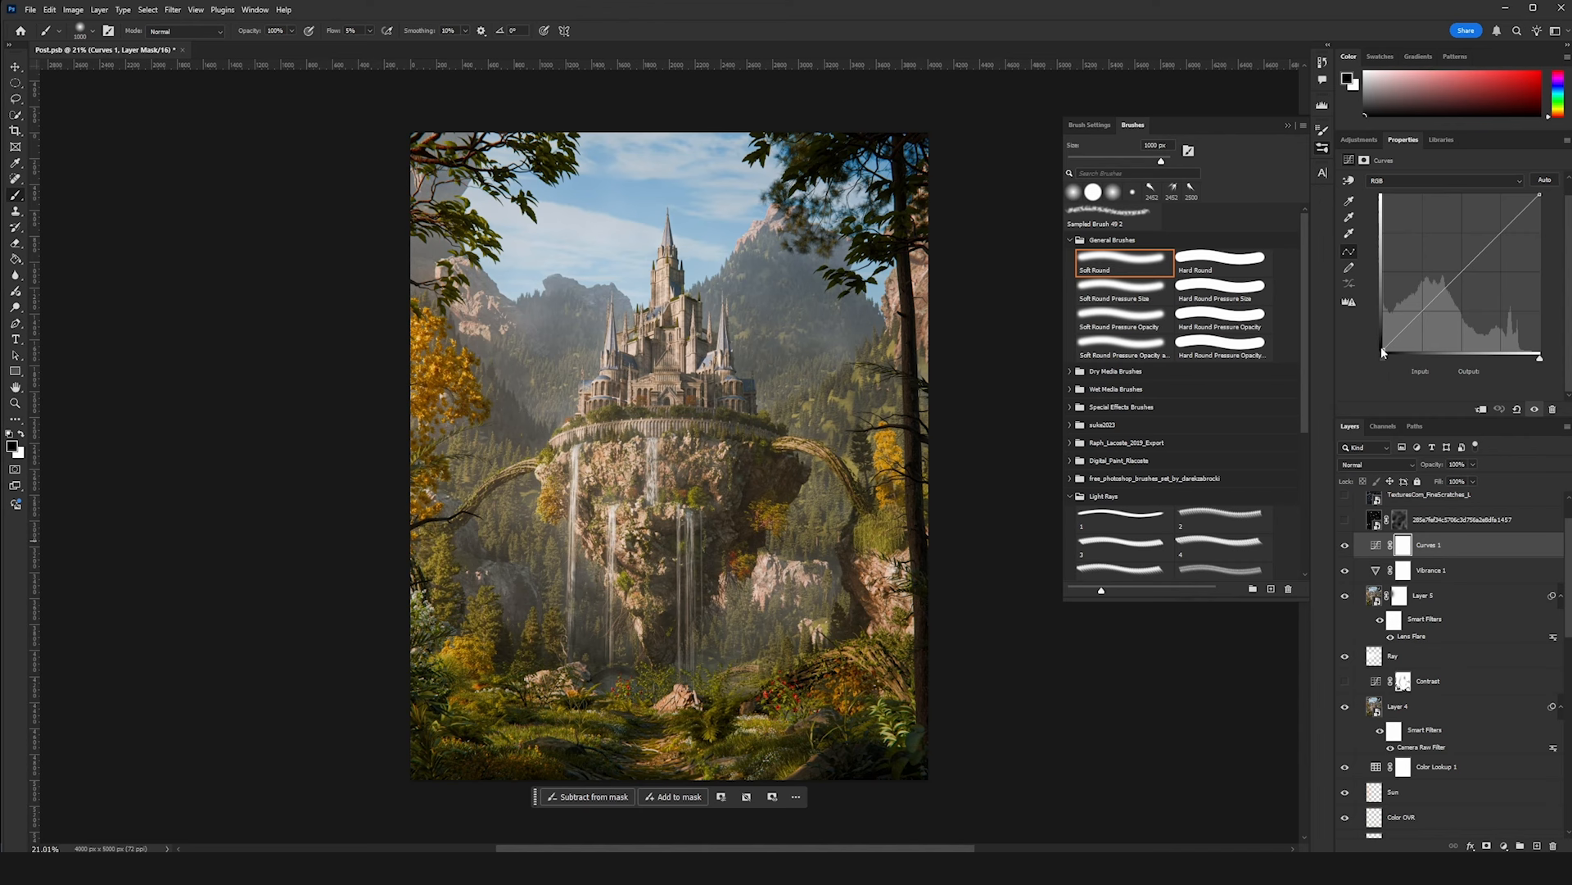
pyautogui.moveTo(1385, 346); pyautogui.dragTo(1382, 348)
pyautogui.moveTo(1384, 348)
pyautogui.mouseDown()
pyautogui.moveTo(1377, 282)
pyautogui.moveTo(1382, 351)
pyautogui.mouseUp()
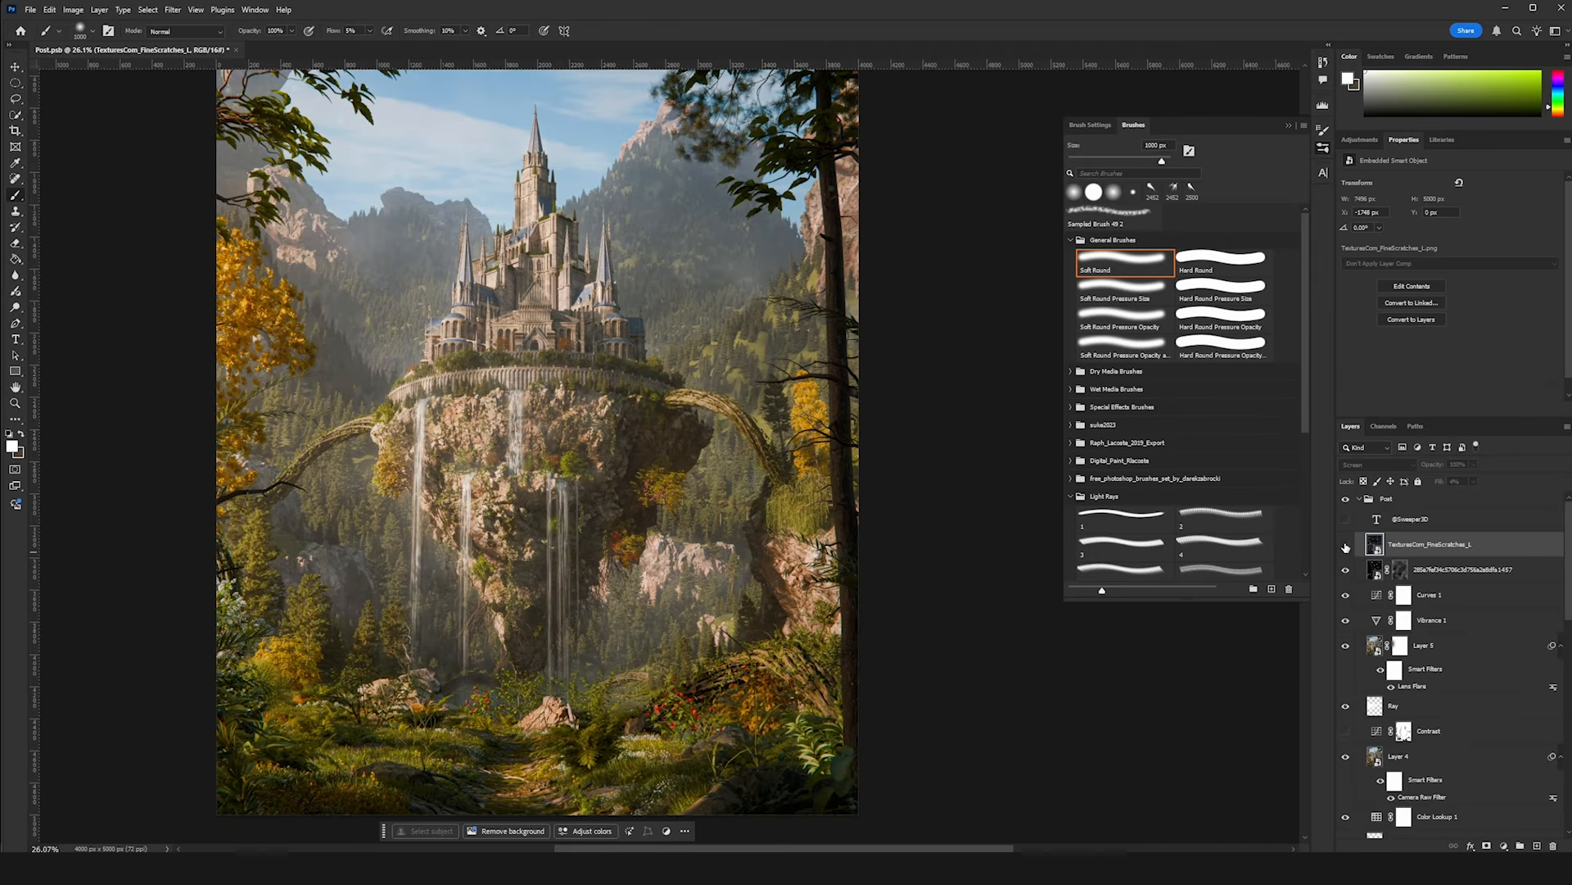
# - Show the TexturesCom_FineScratches_L overlay, inspect it up close around the rocks and waterfalls, and make the signature text layer visible
pyautogui.click(1346, 547)
pyautogui.scroll(3, 765, 520)
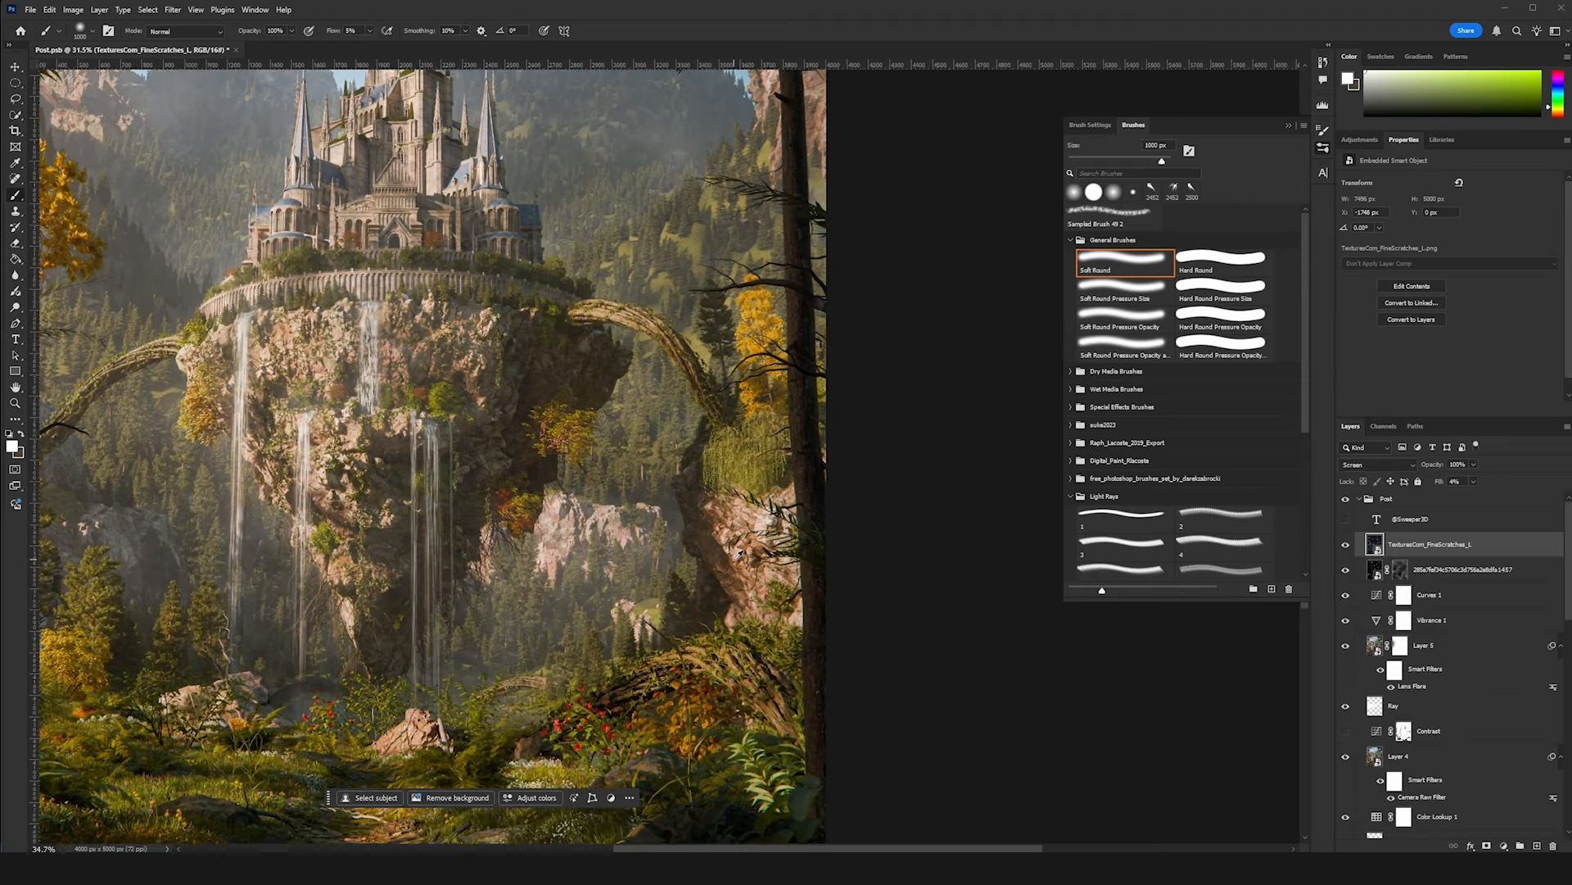
pyautogui.scroll(2, 740, 554)
pyautogui.scroll(2, 604, 590)
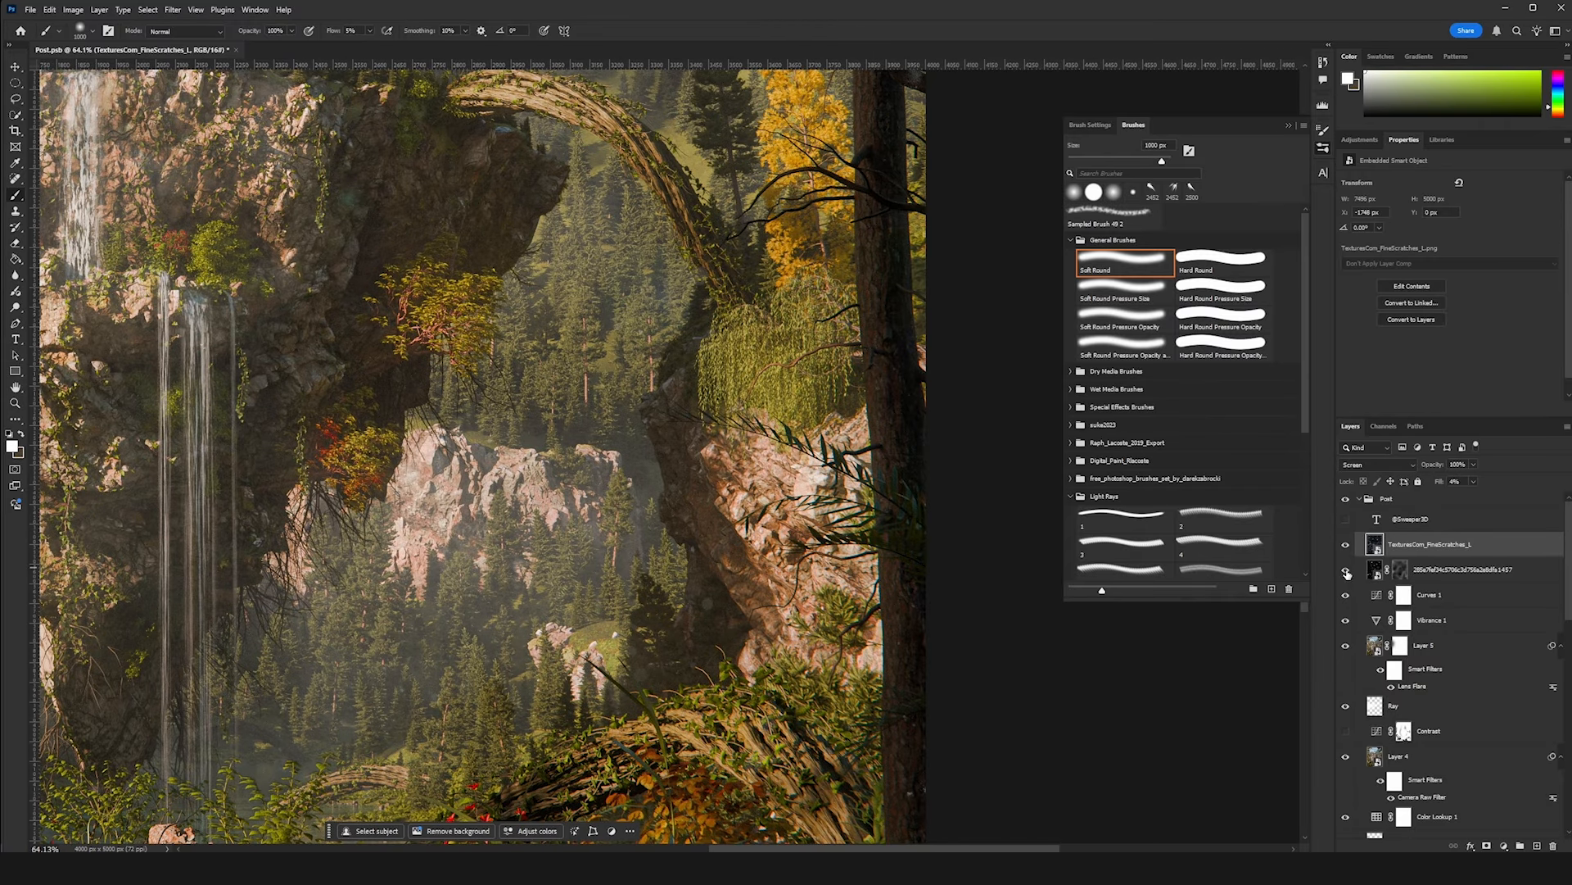
pyautogui.moveTo(786, 669); pyautogui.dragTo(861, 516)
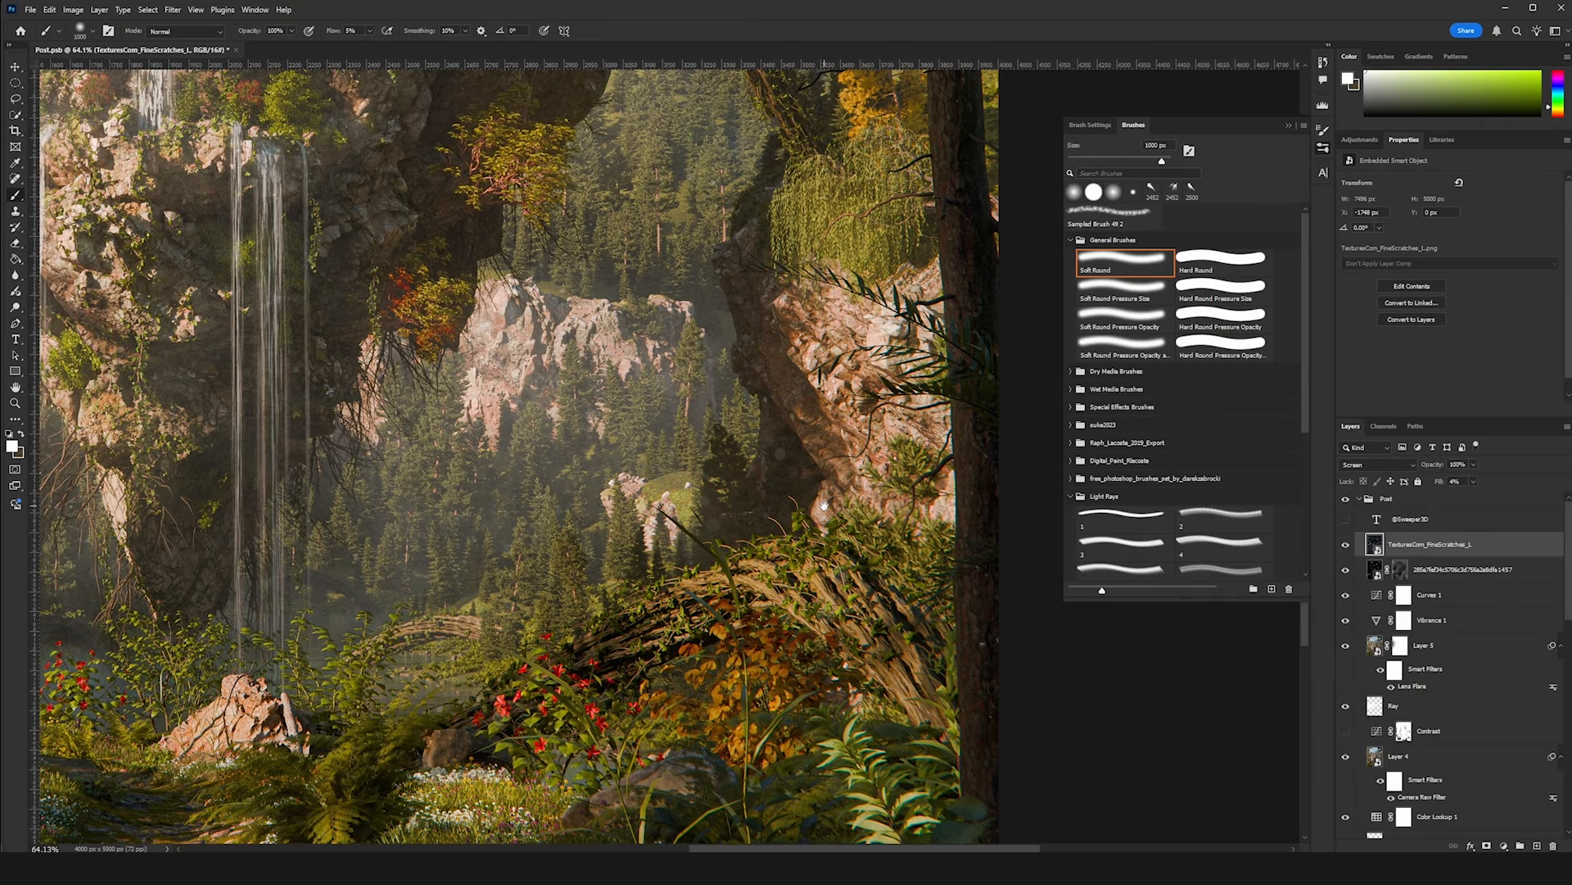
pyautogui.moveTo(639, 534); pyautogui.dragTo(920, 575)
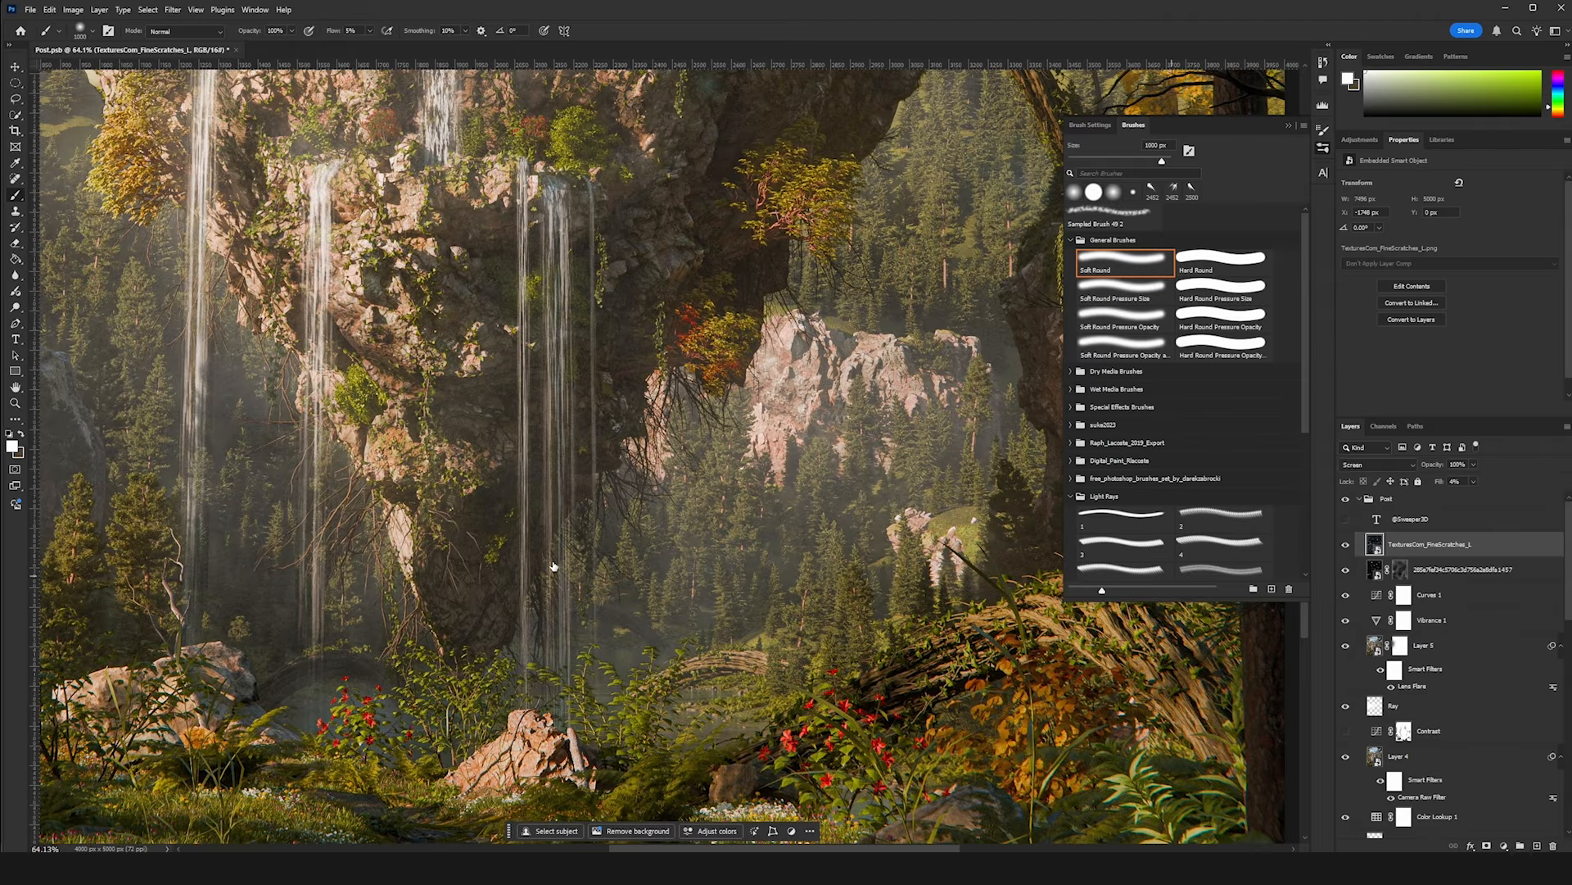
pyautogui.moveTo(578, 548); pyautogui.dragTo(536, 532)
pyautogui.moveTo(380, 455); pyautogui.dragTo(550, 664)
pyautogui.moveTo(559, 511); pyautogui.dragTo(512, 511)
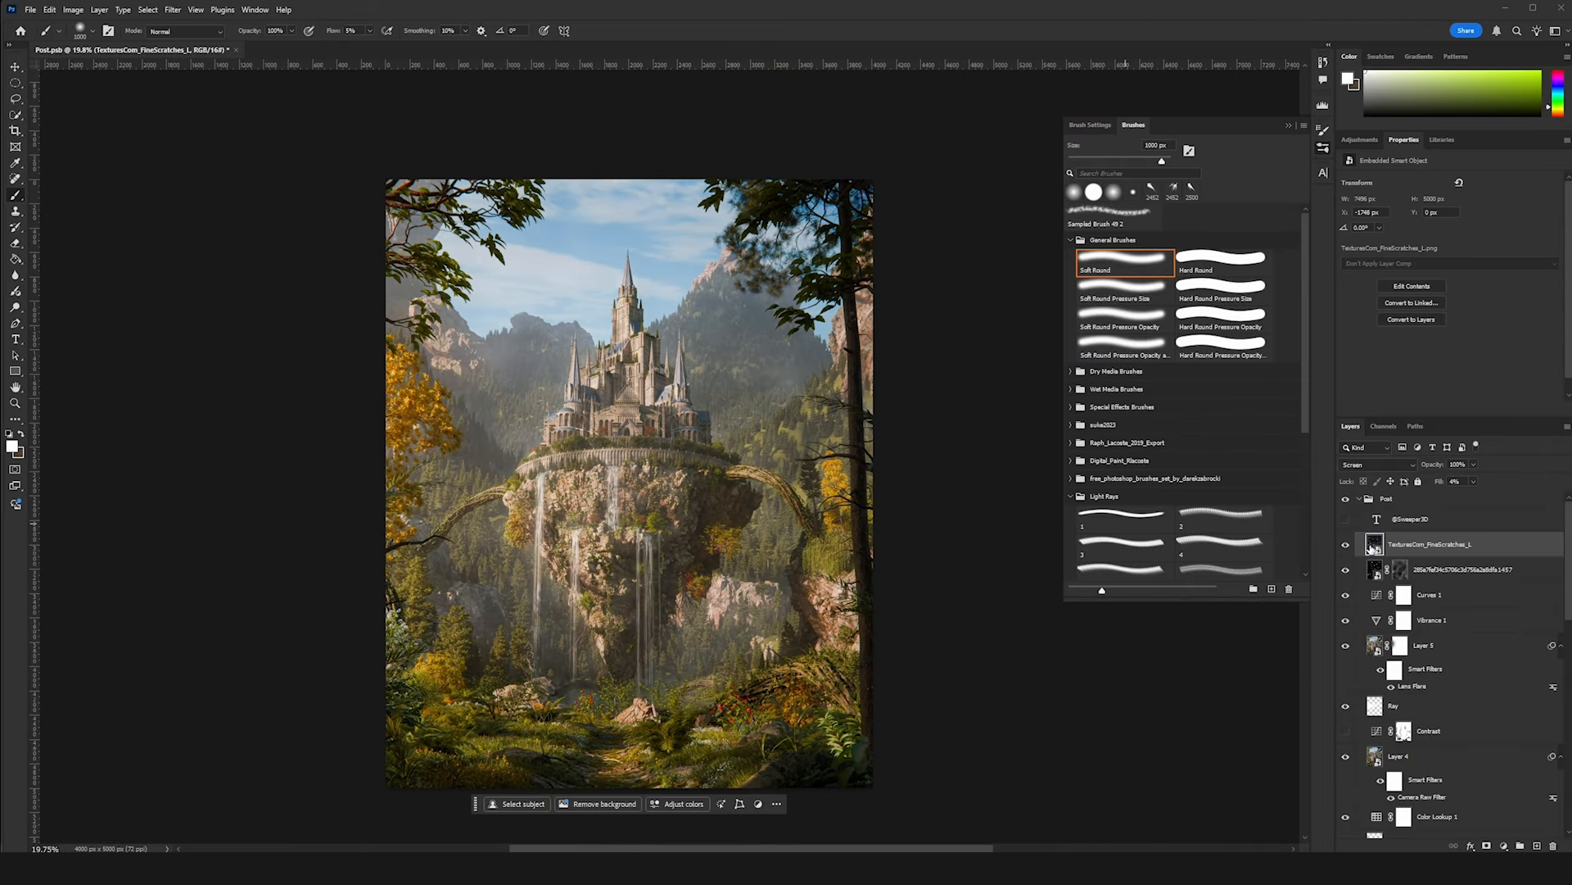
pyautogui.click(1345, 518)
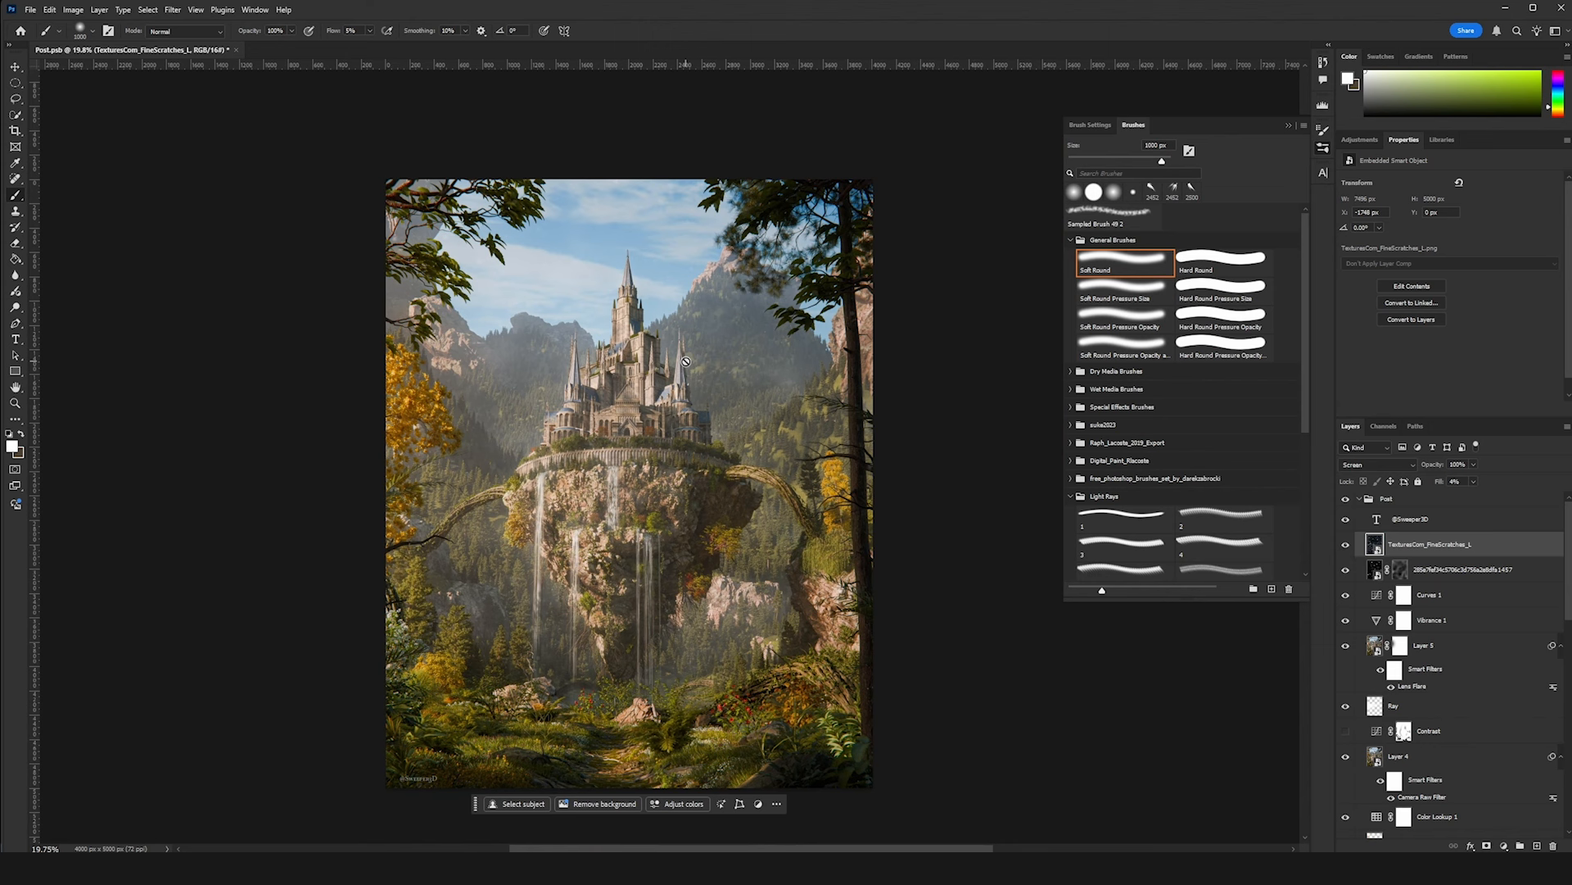